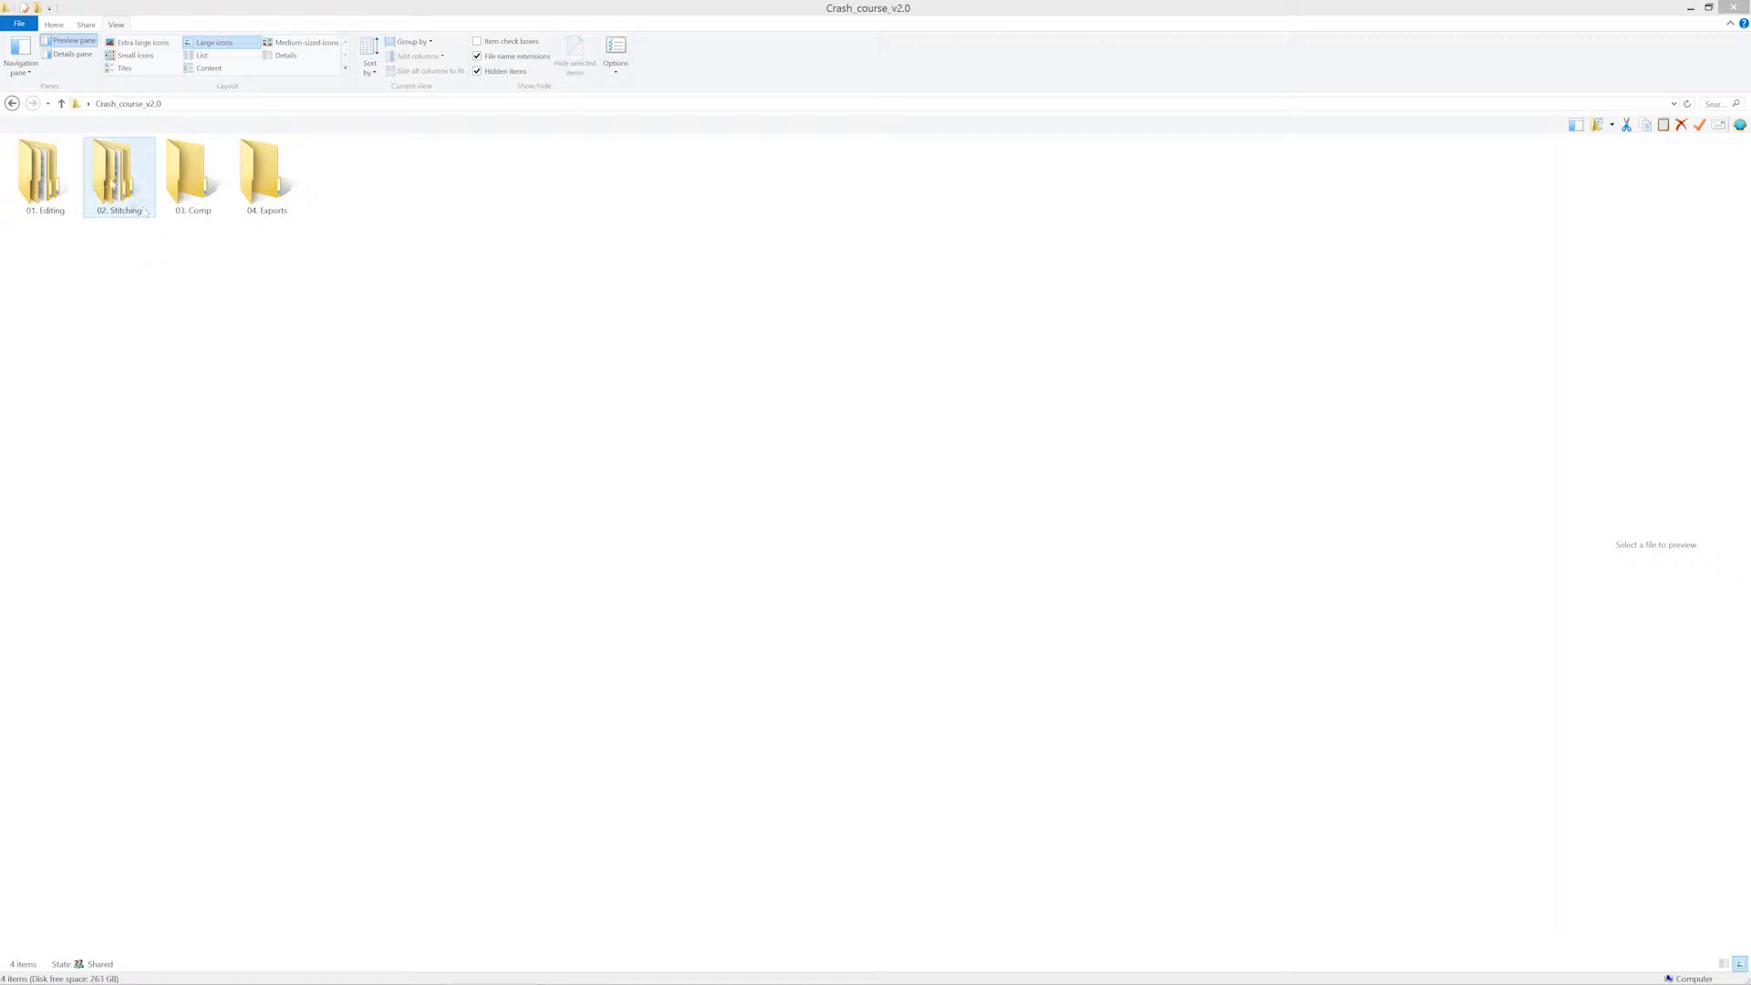
Open the Take01 folder of Scene03 under 02. Stitching, 02. Video and look over its camera clips.
double_click(112, 181)
double_click(119, 172)
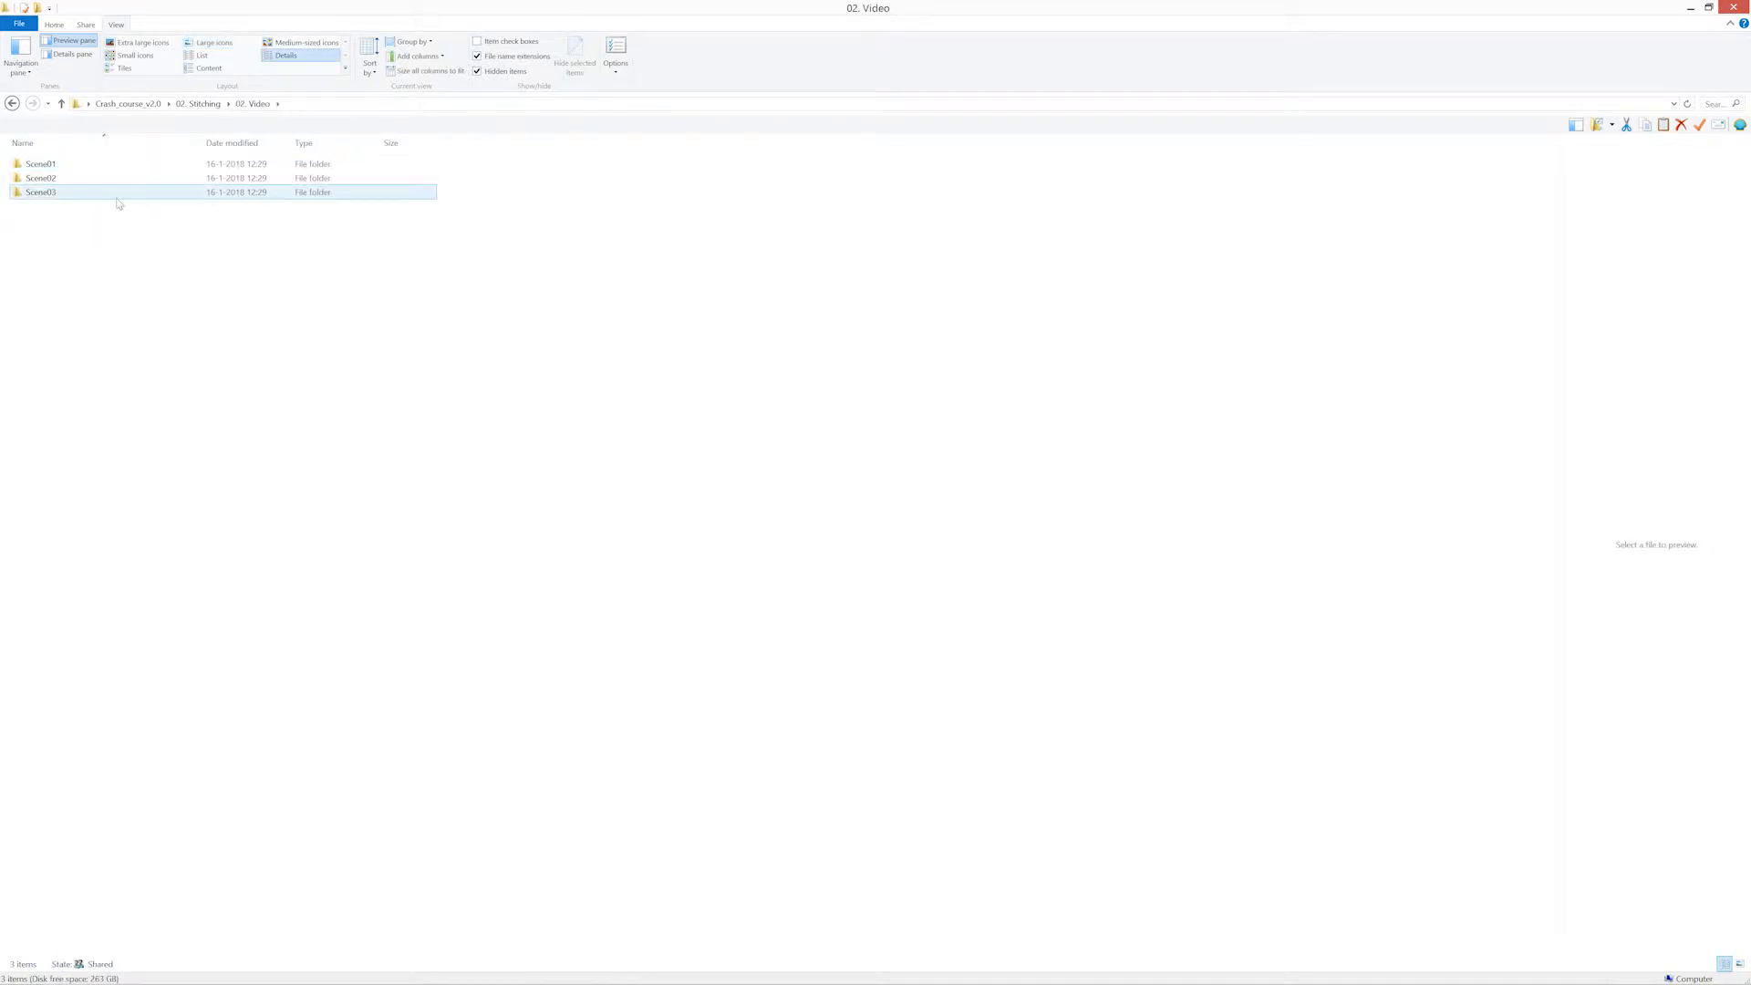
double_click(106, 193)
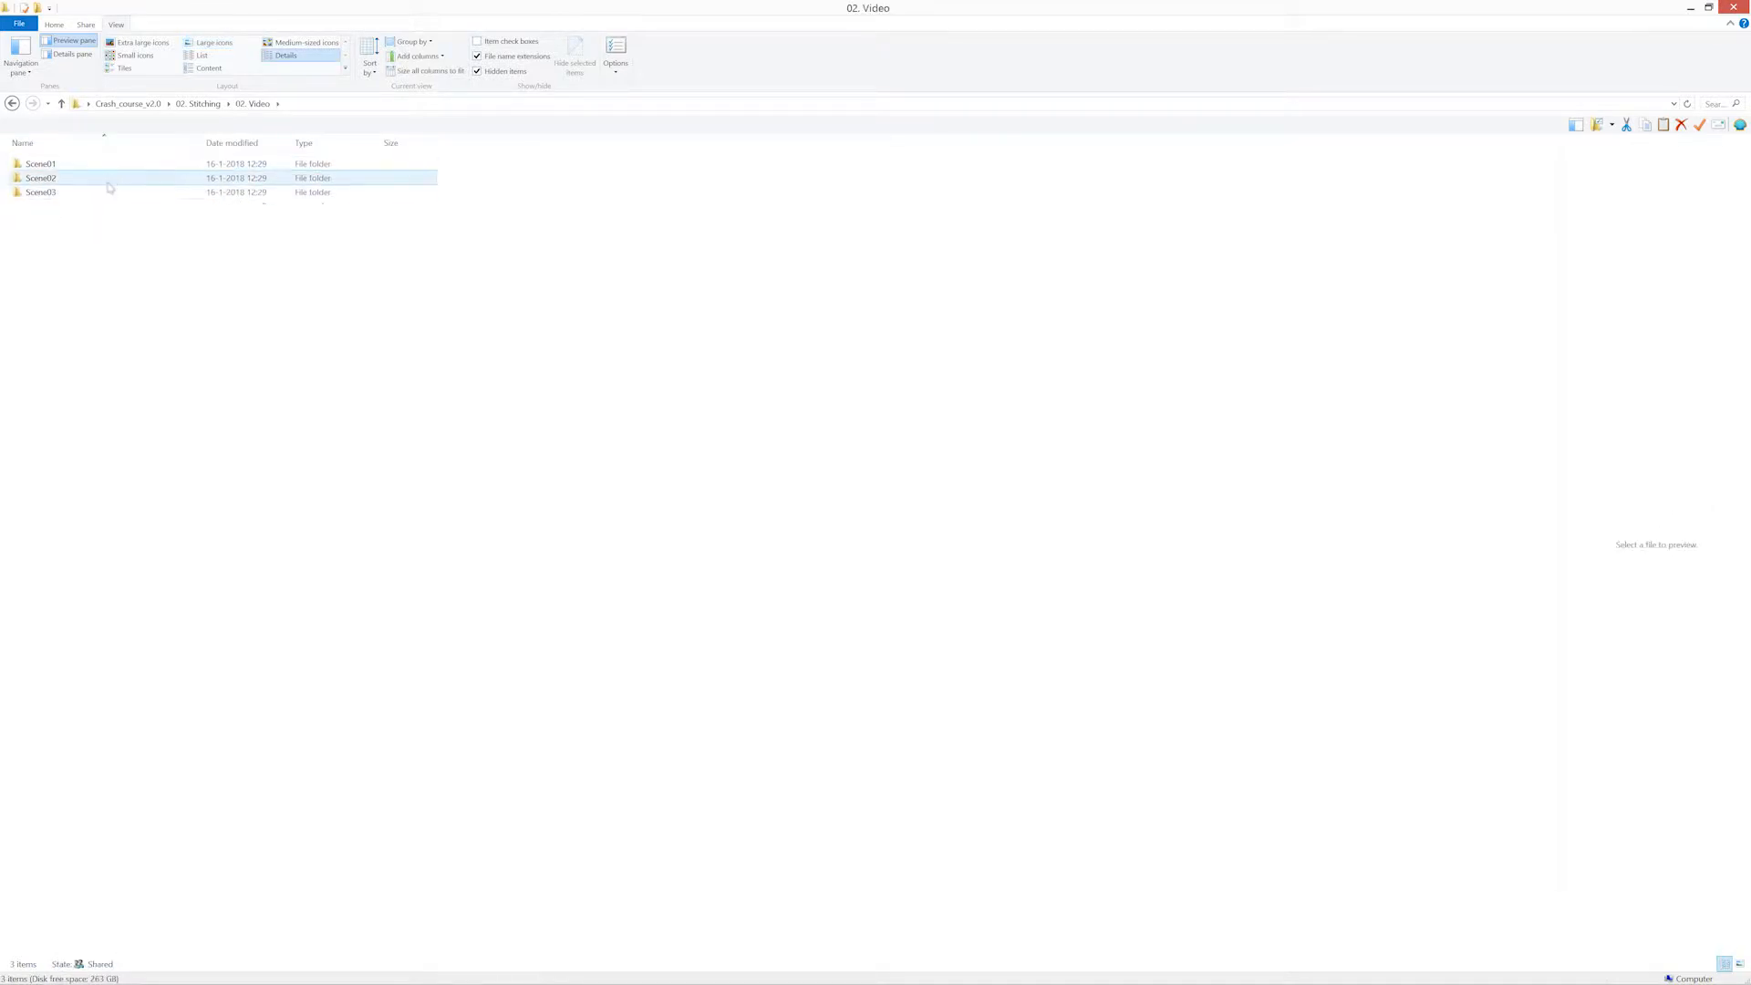
double_click(114, 166)
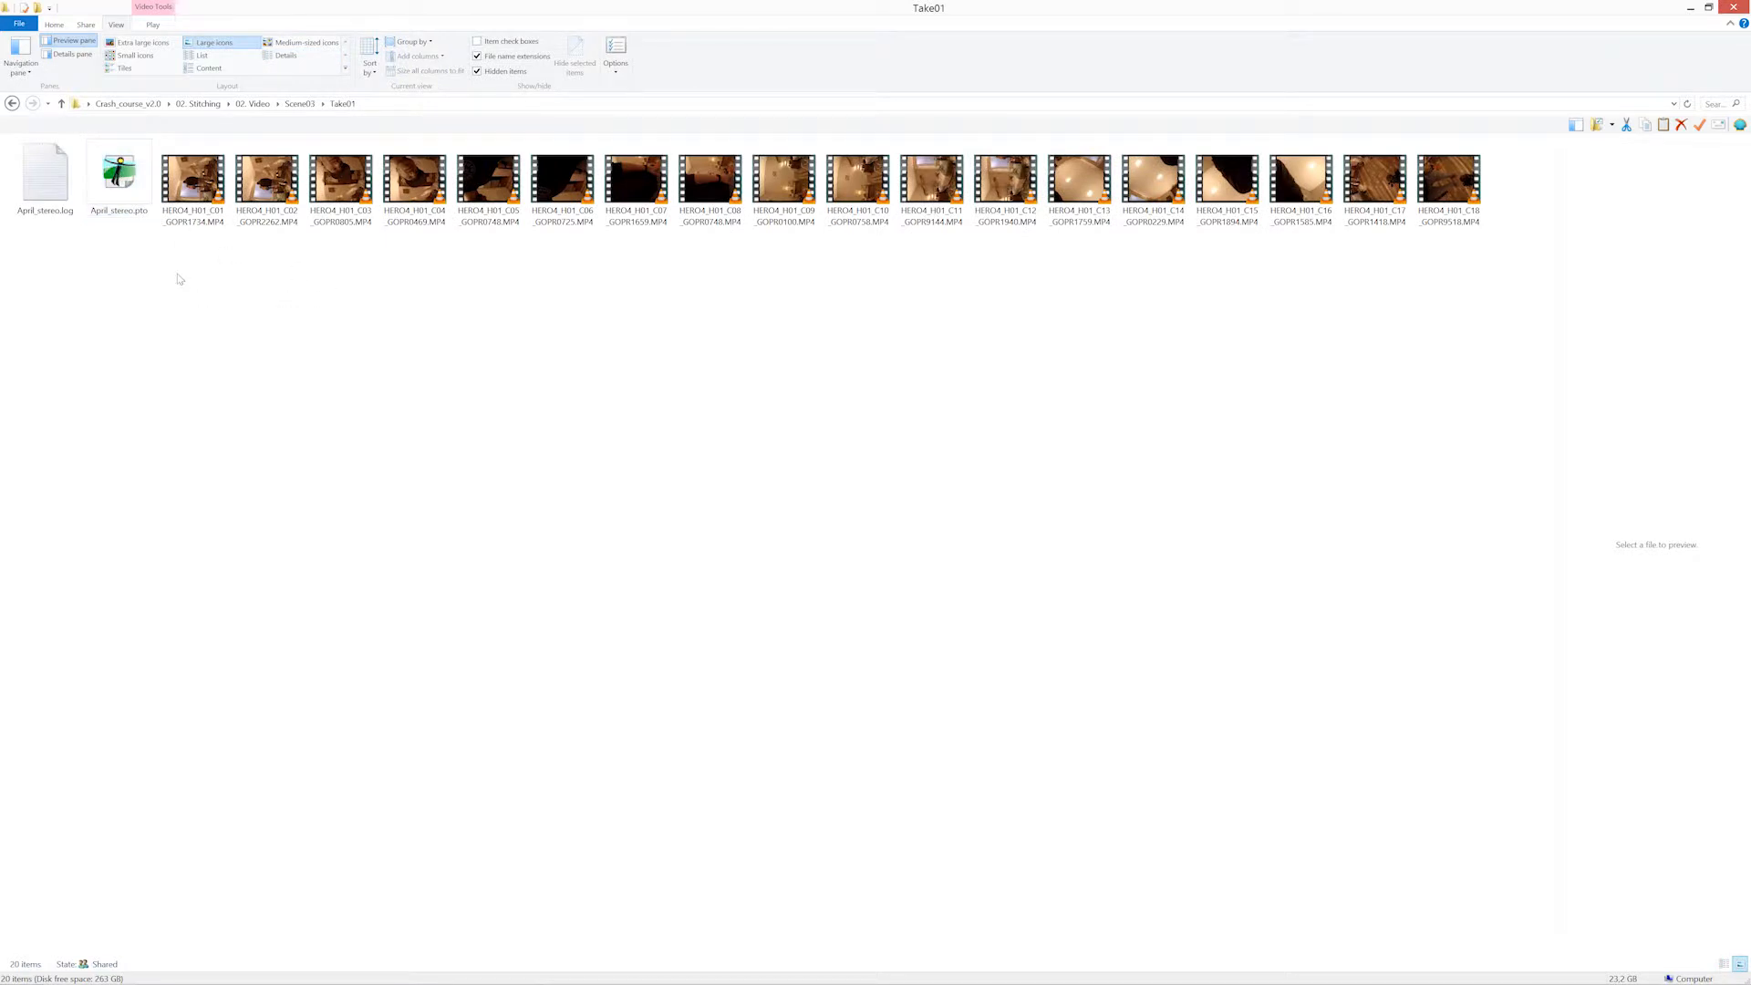
left_click_drag(180, 278, 1463, 221)
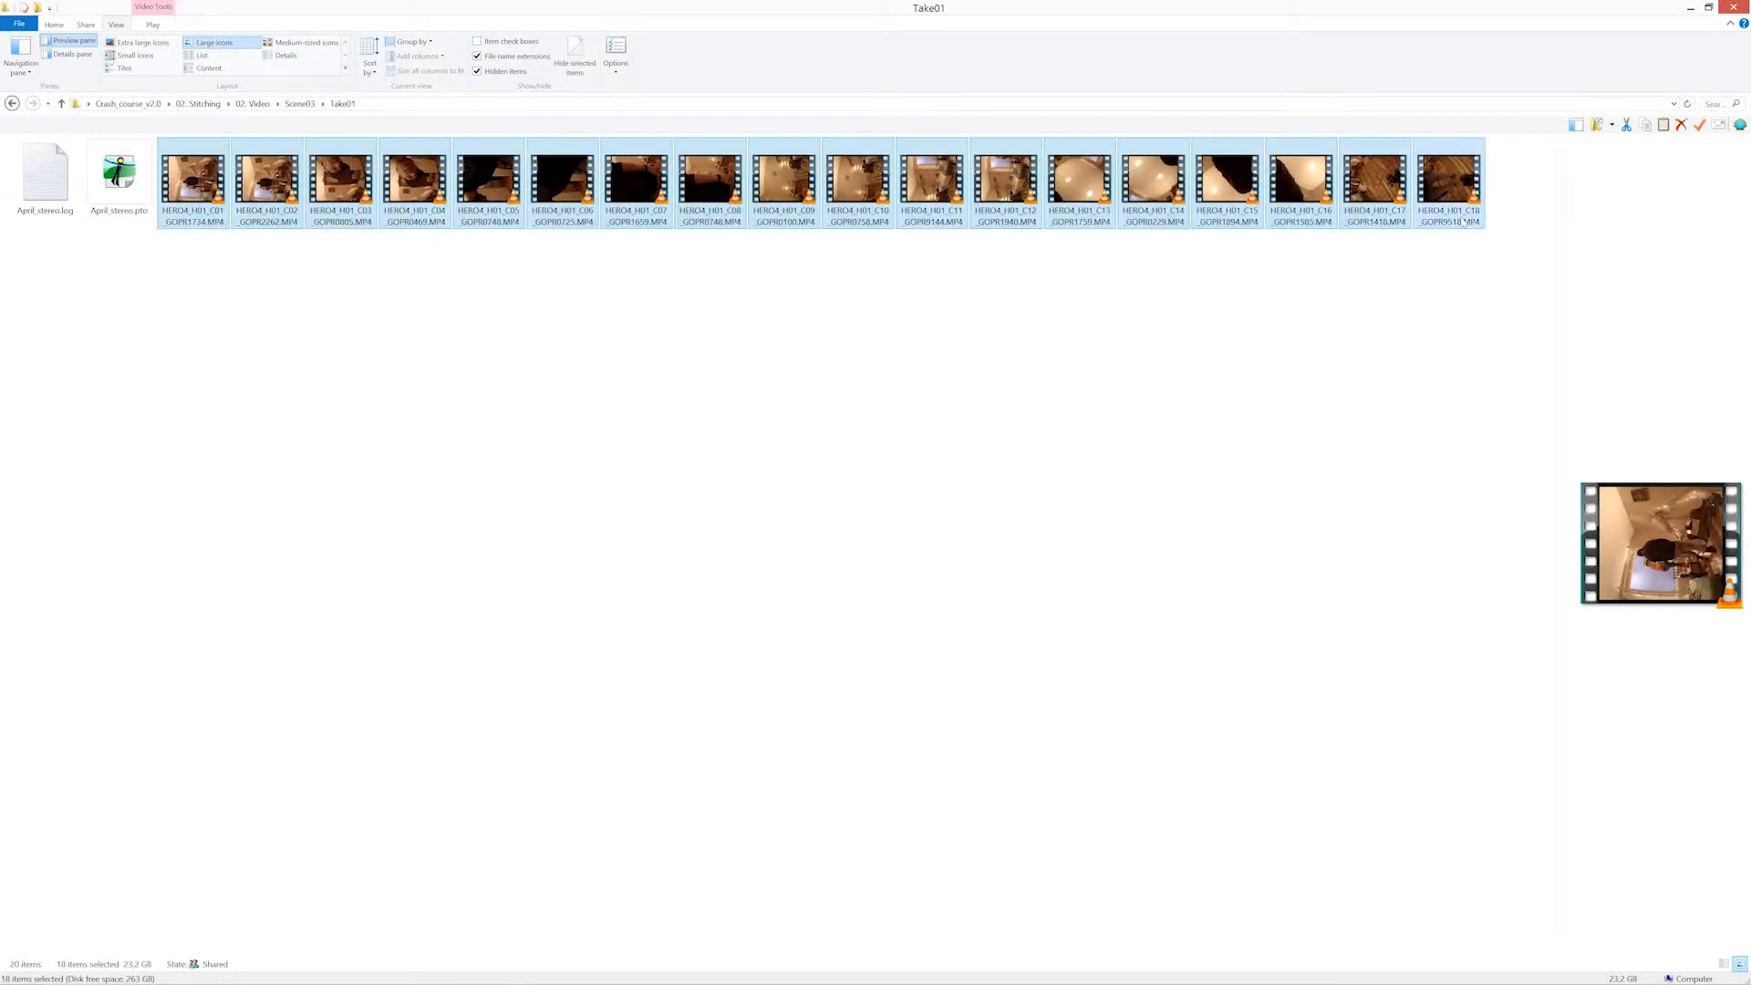
left_click(572, 307)
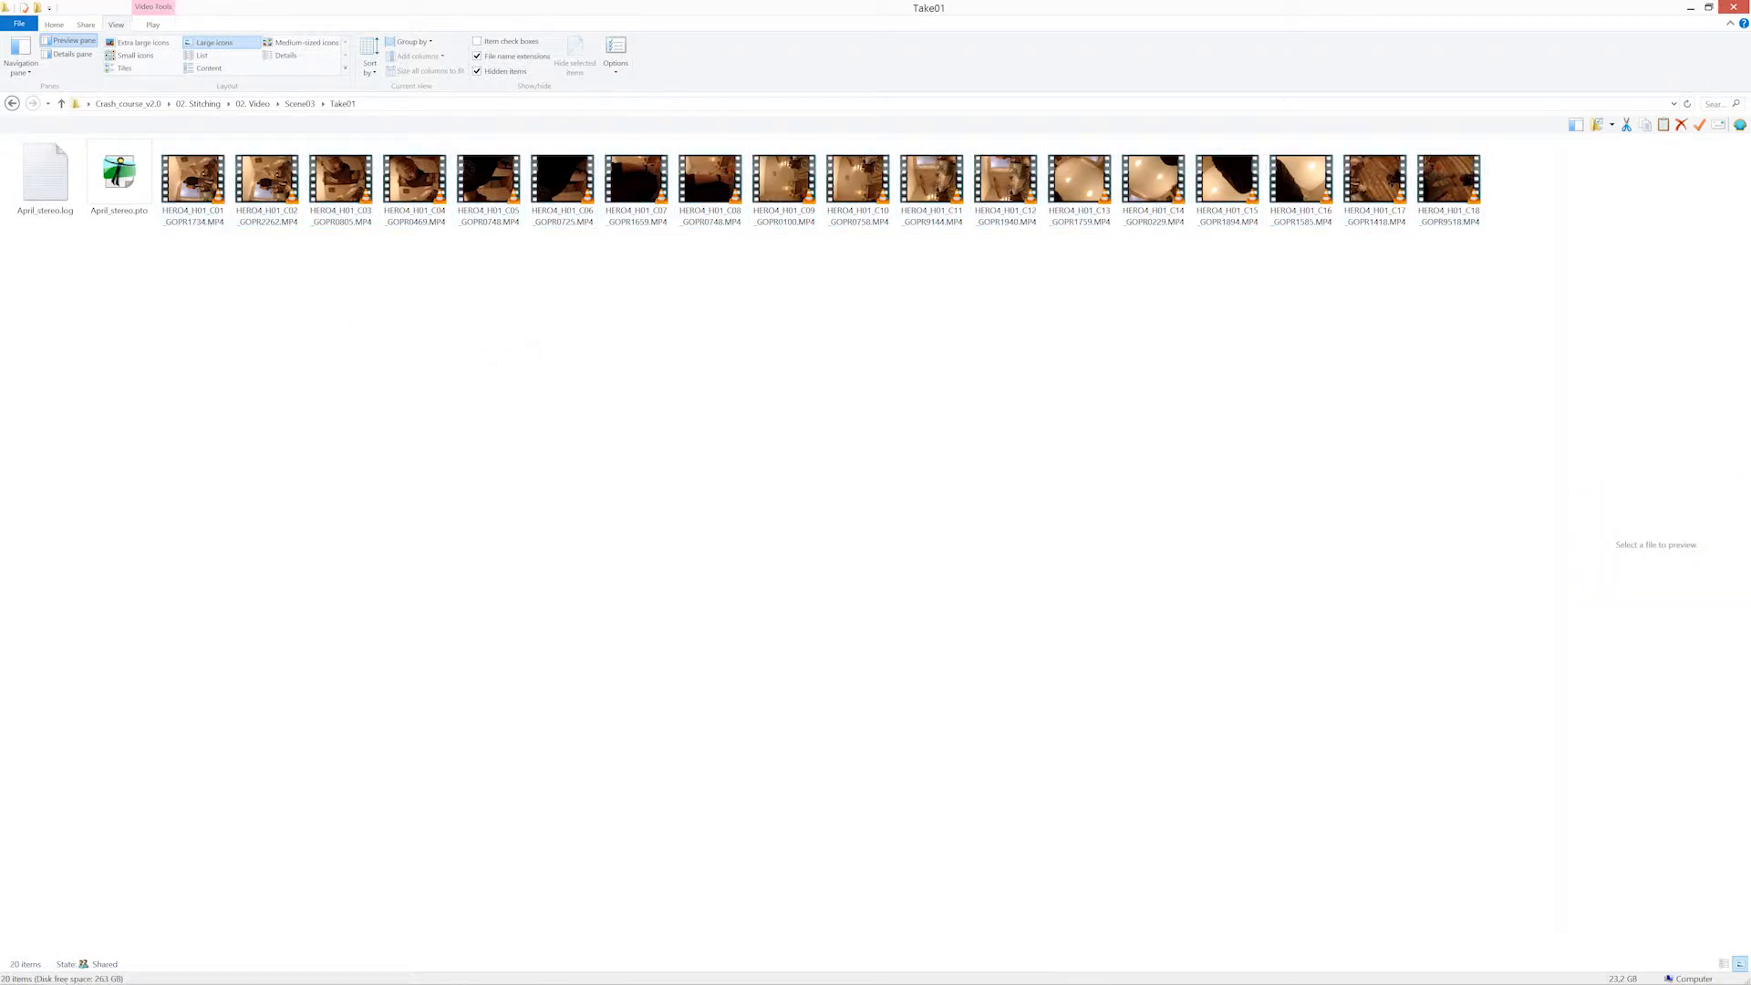
Start Mistika VR and create a project named Scene3_take1 with video format 4096x2048 and frame rate 59.94.
left_click(15, 972)
left_click(61, 653)
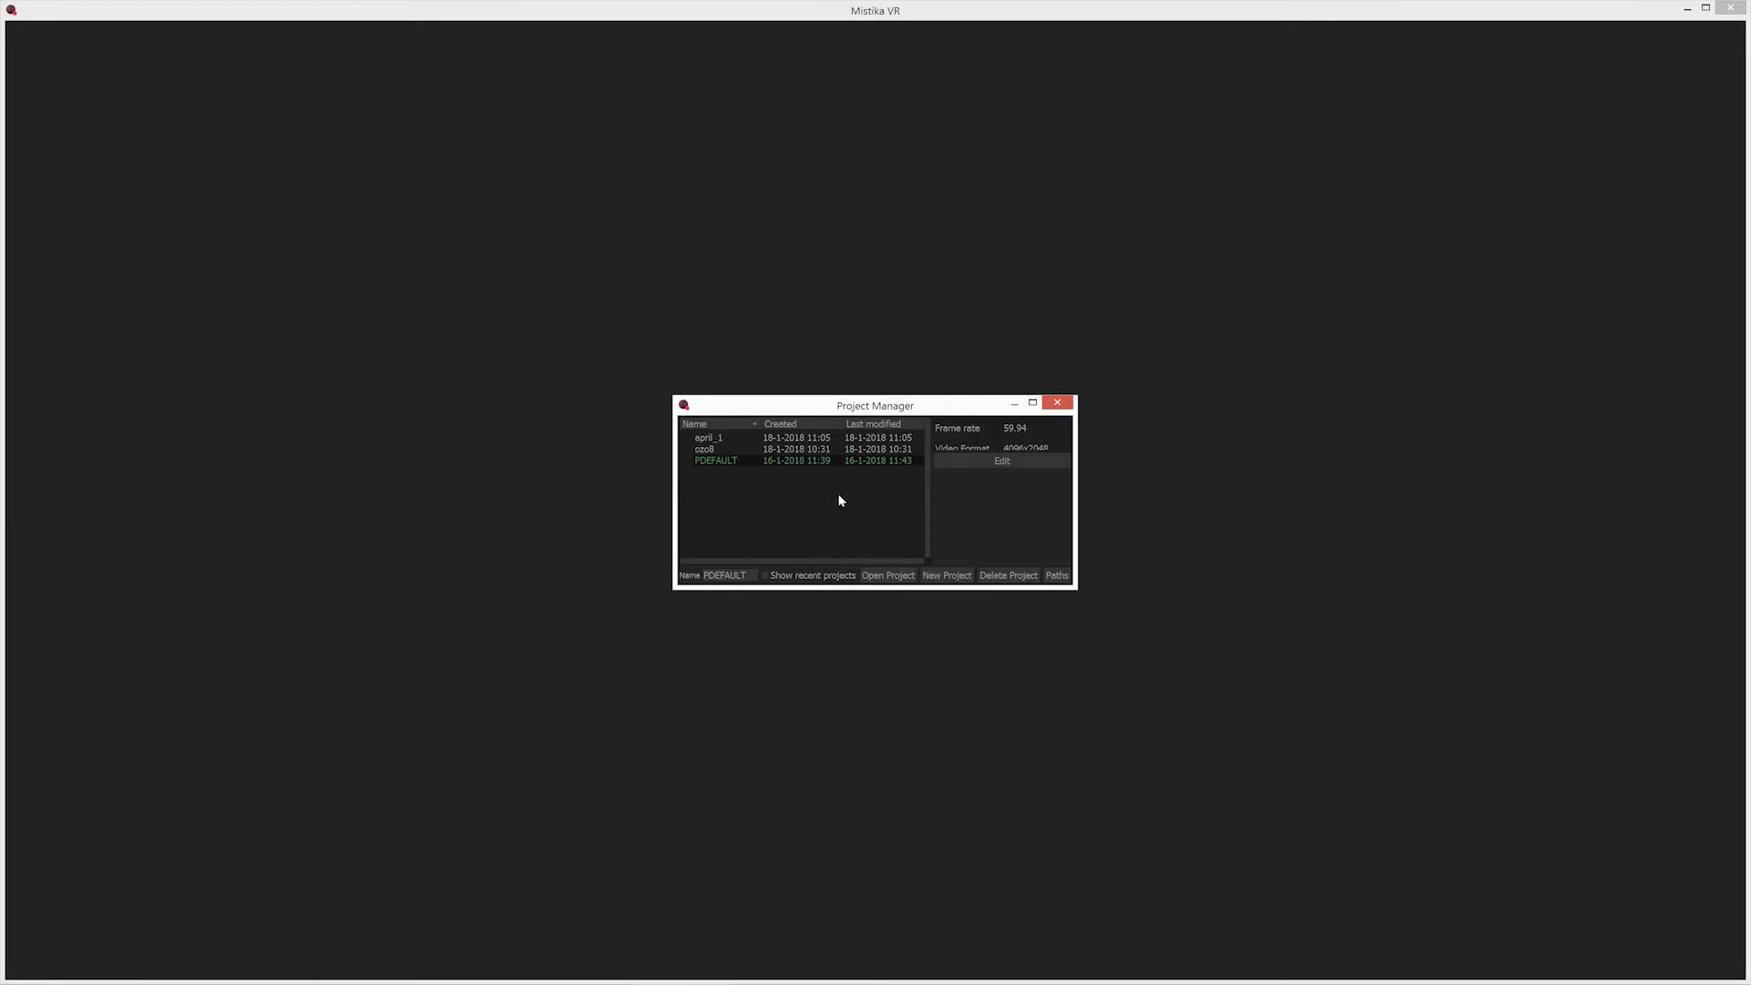
left_click(945, 575)
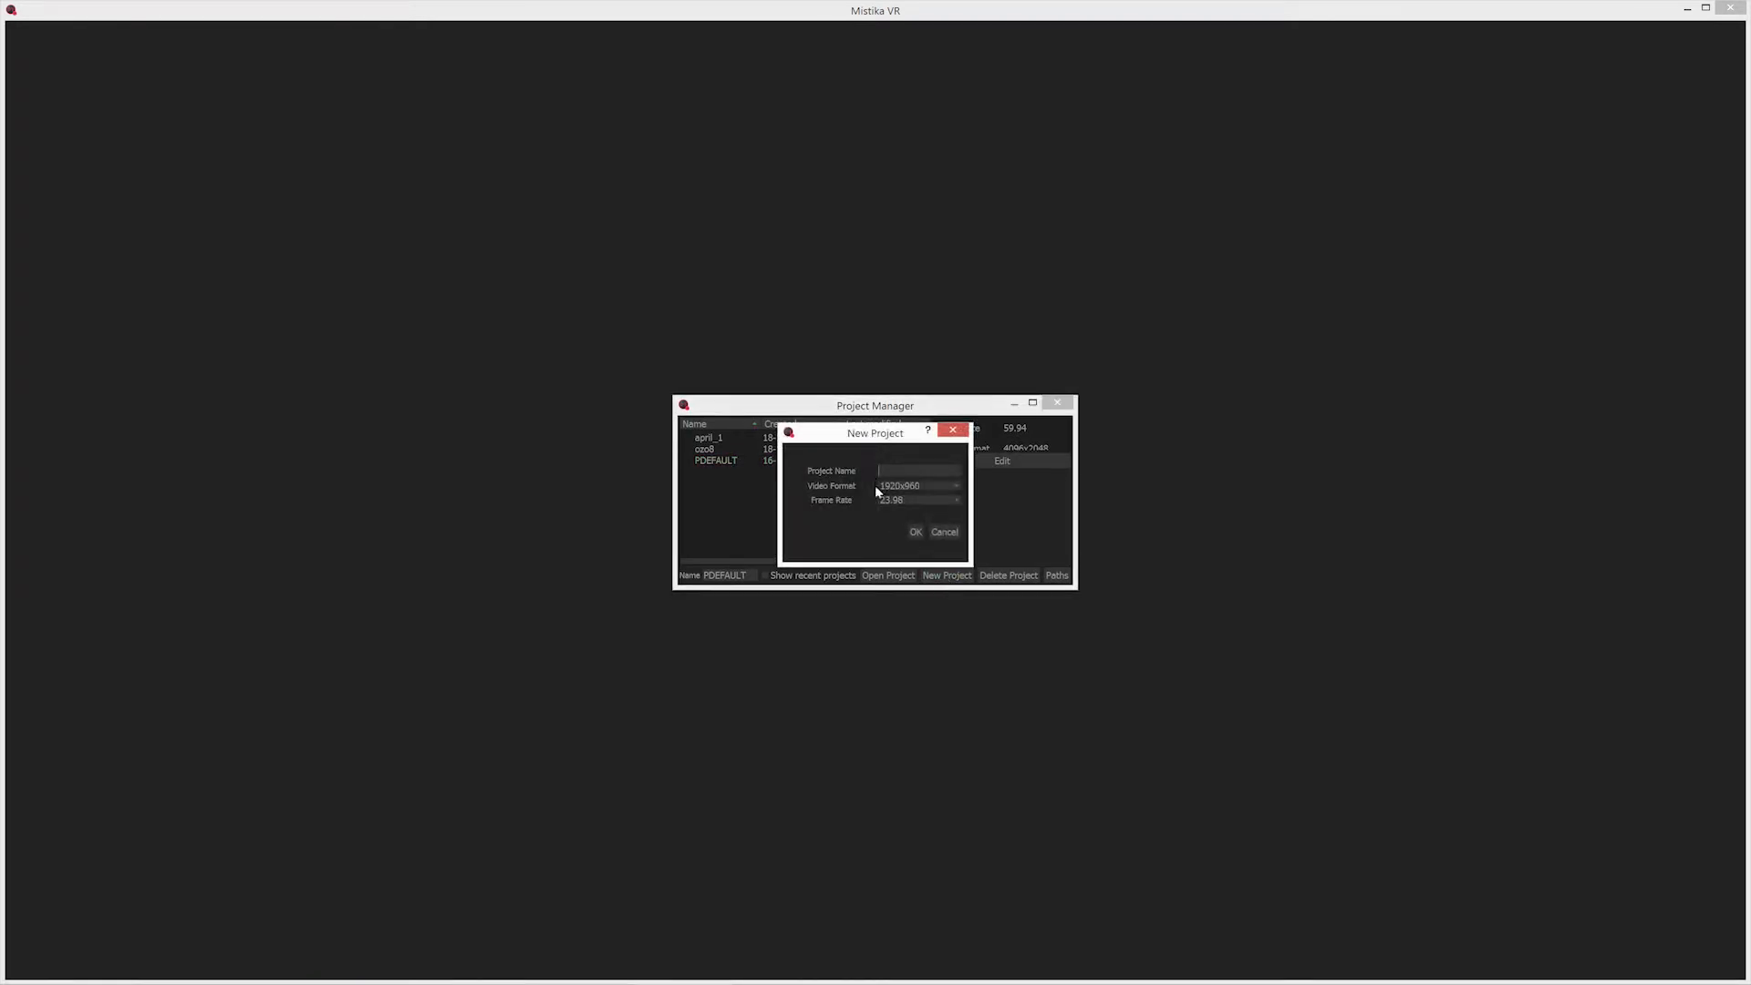
type("Scene3_take1")
left_click(905, 485)
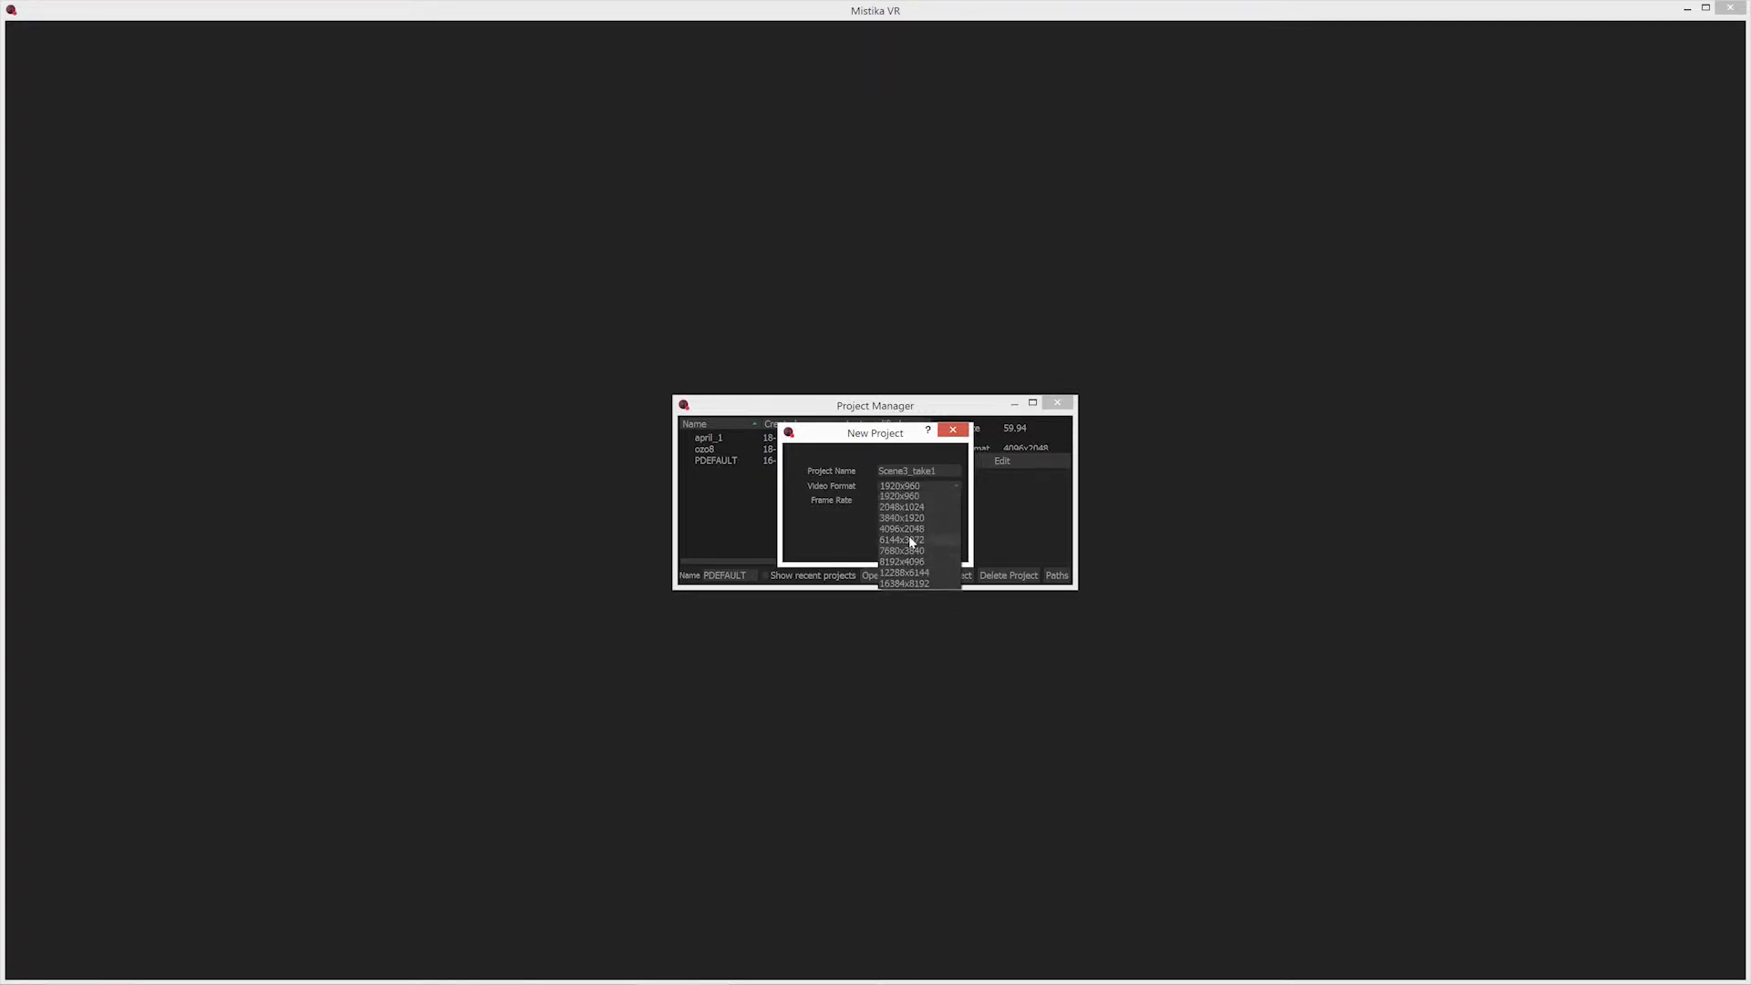
left_click(911, 531)
left_click(912, 499)
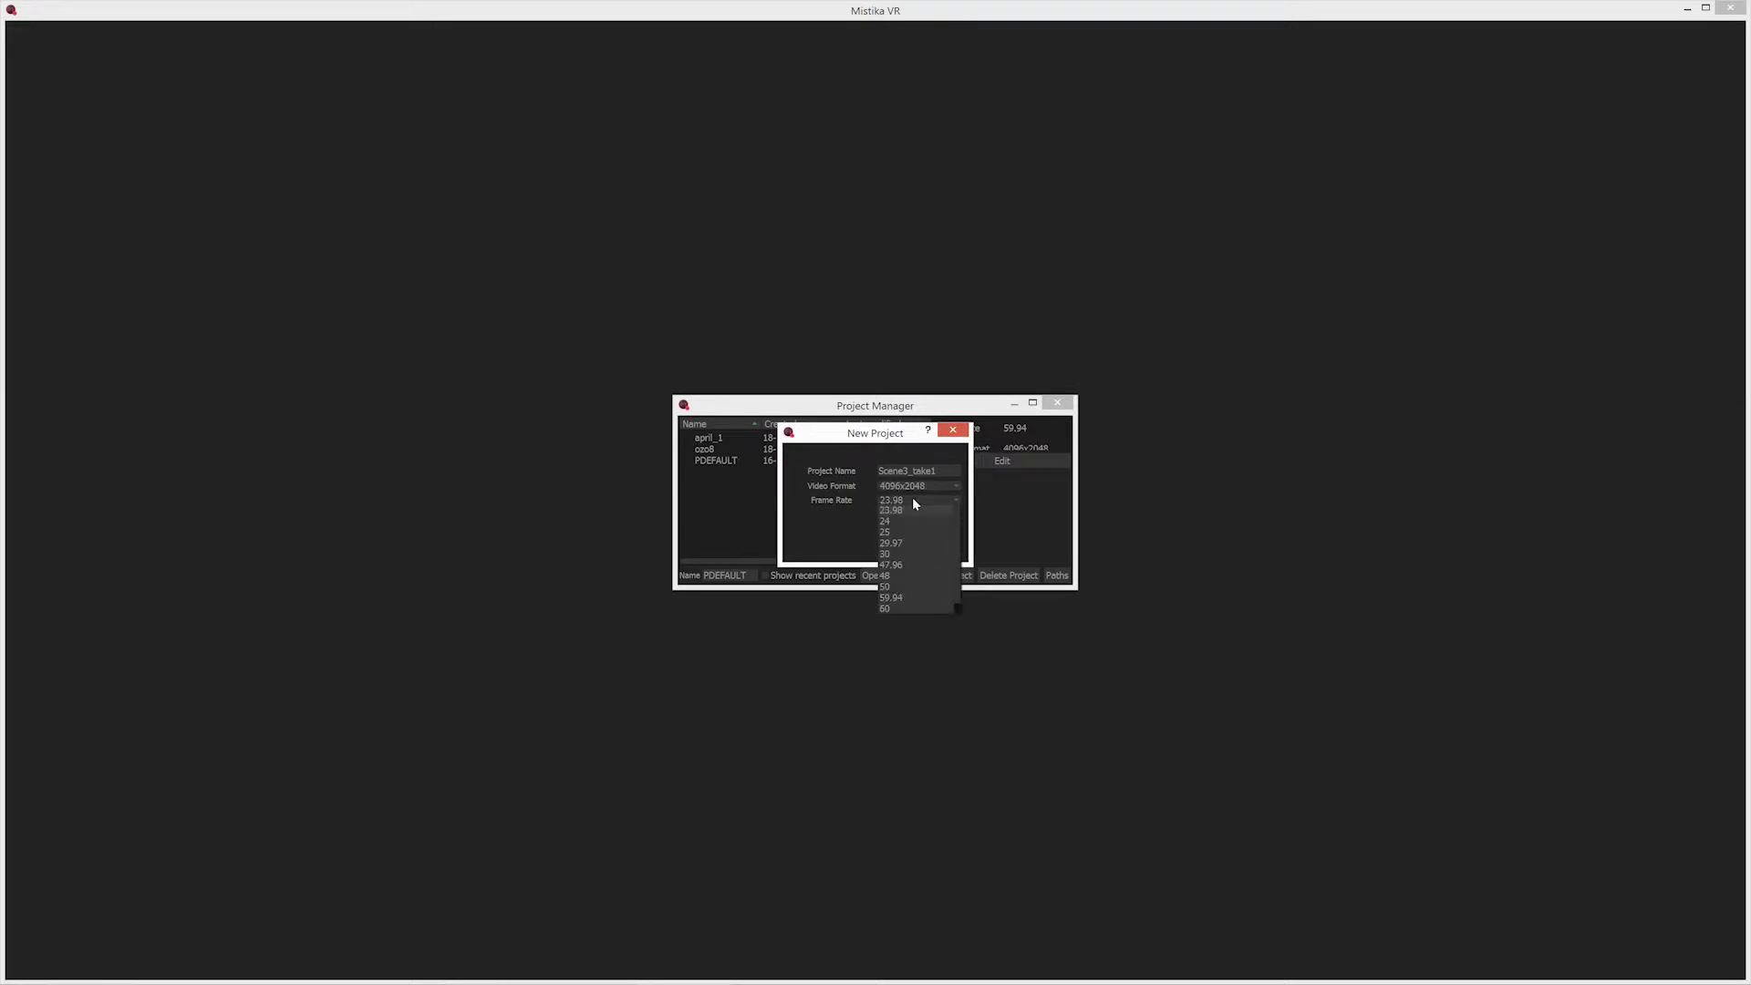
left_click(906, 598)
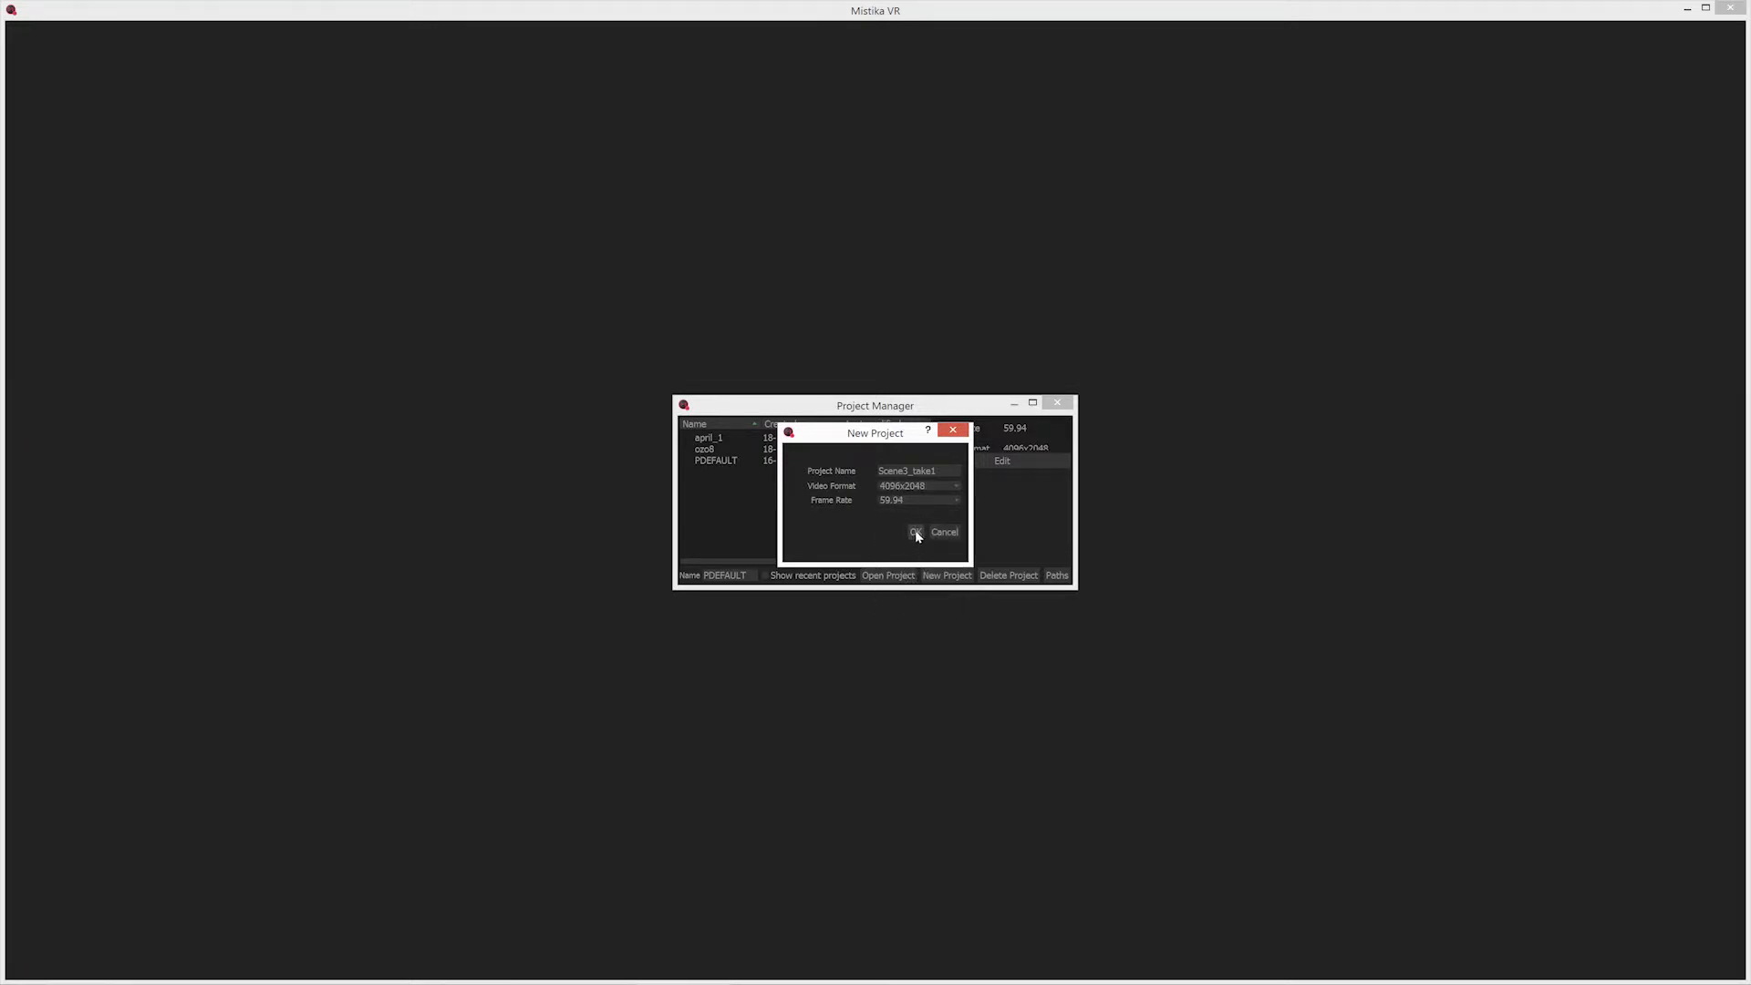
left_click(915, 531)
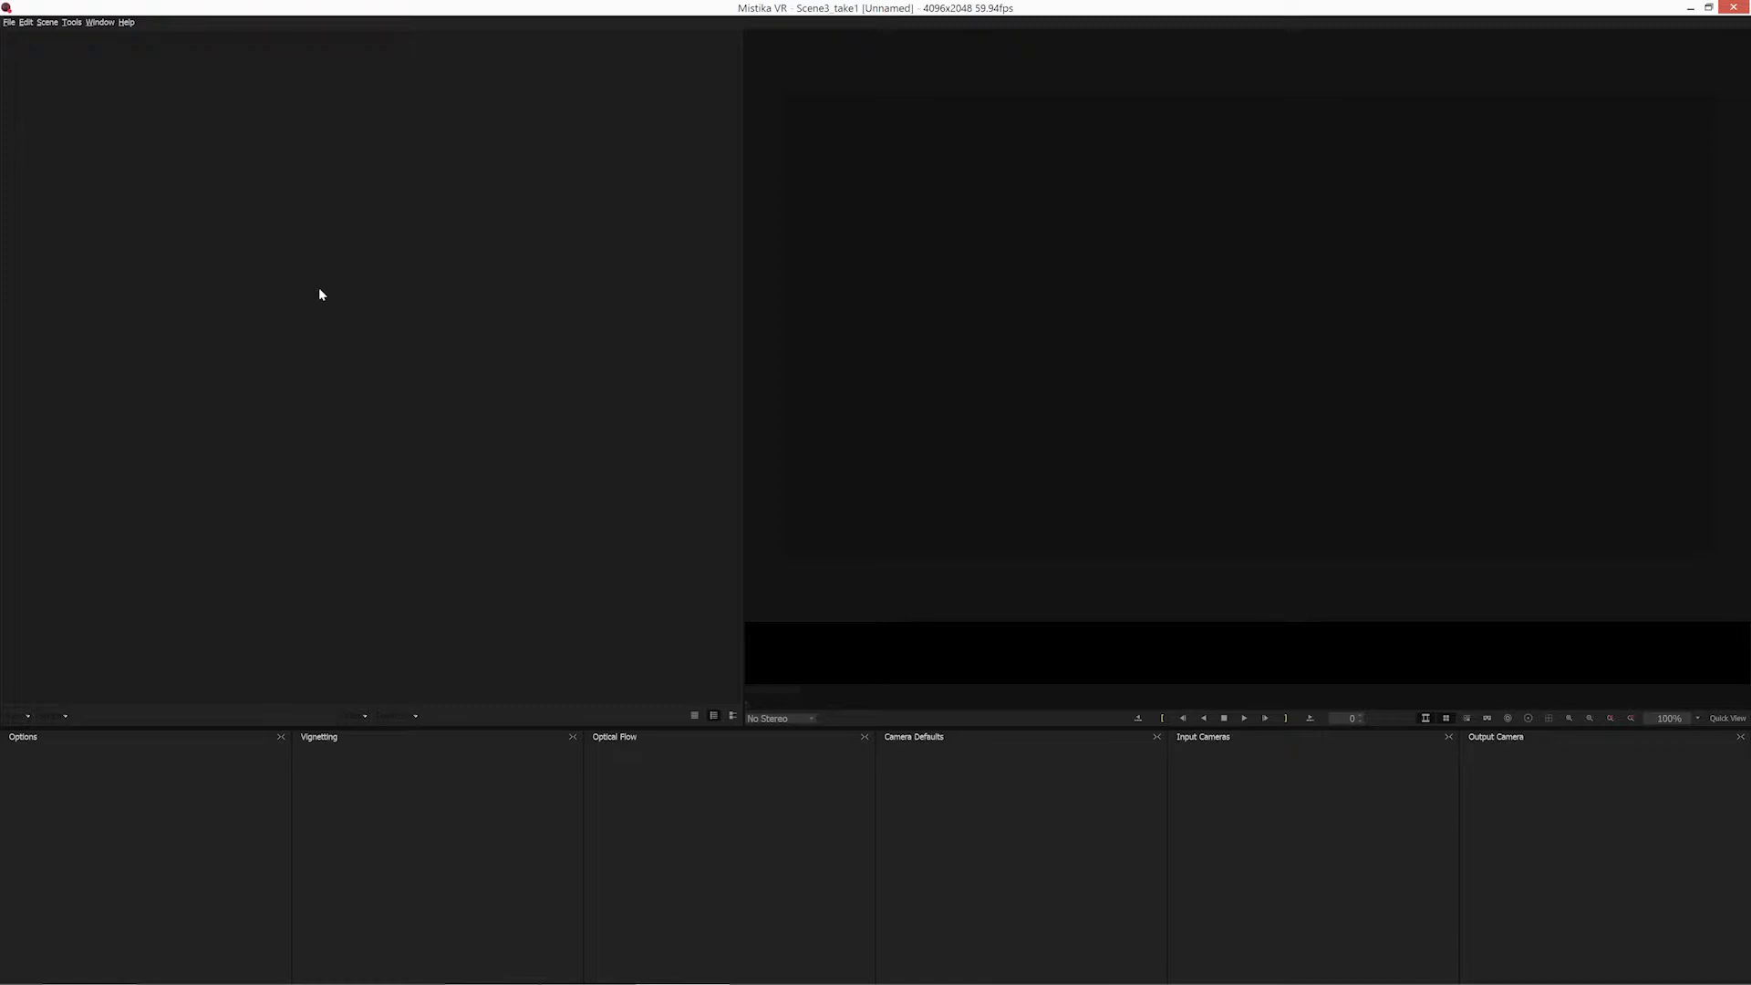
Switch to the Take01 folder in File Explorer, shrink its window and move it clear of the Mistika VR camera list.
key("alt+Tab")
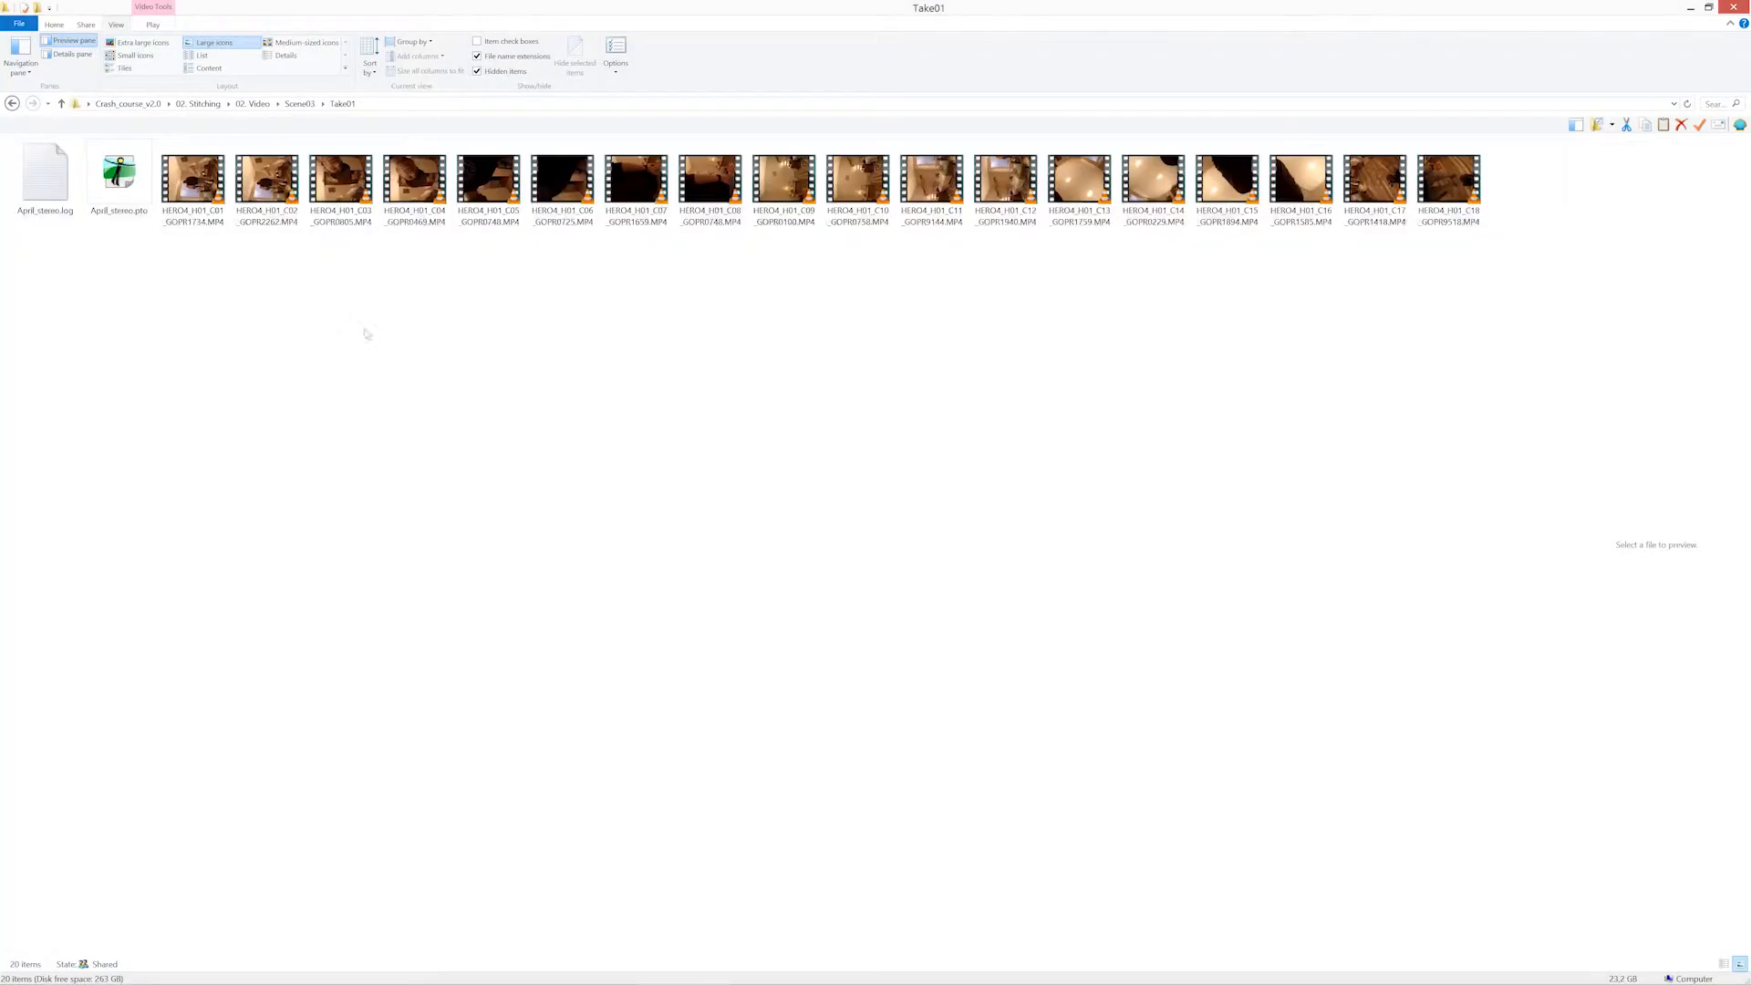
double_click(304, 7)
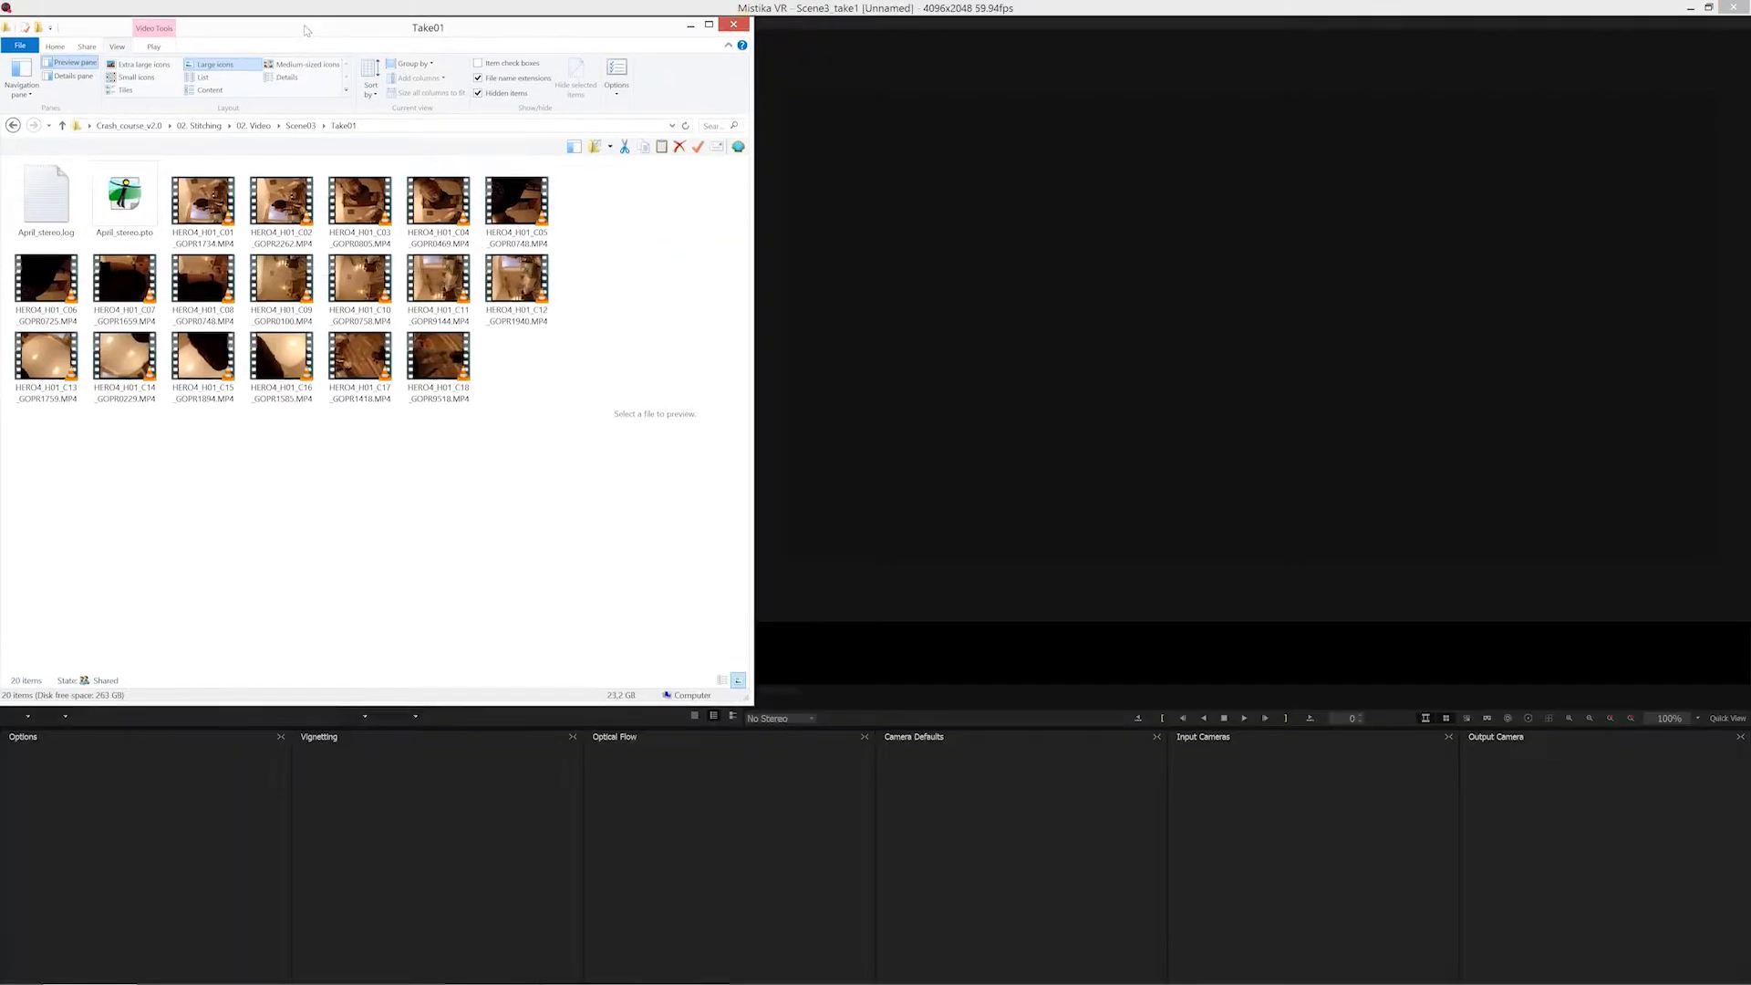
left_click_drag(305, 30, 1162, 172)
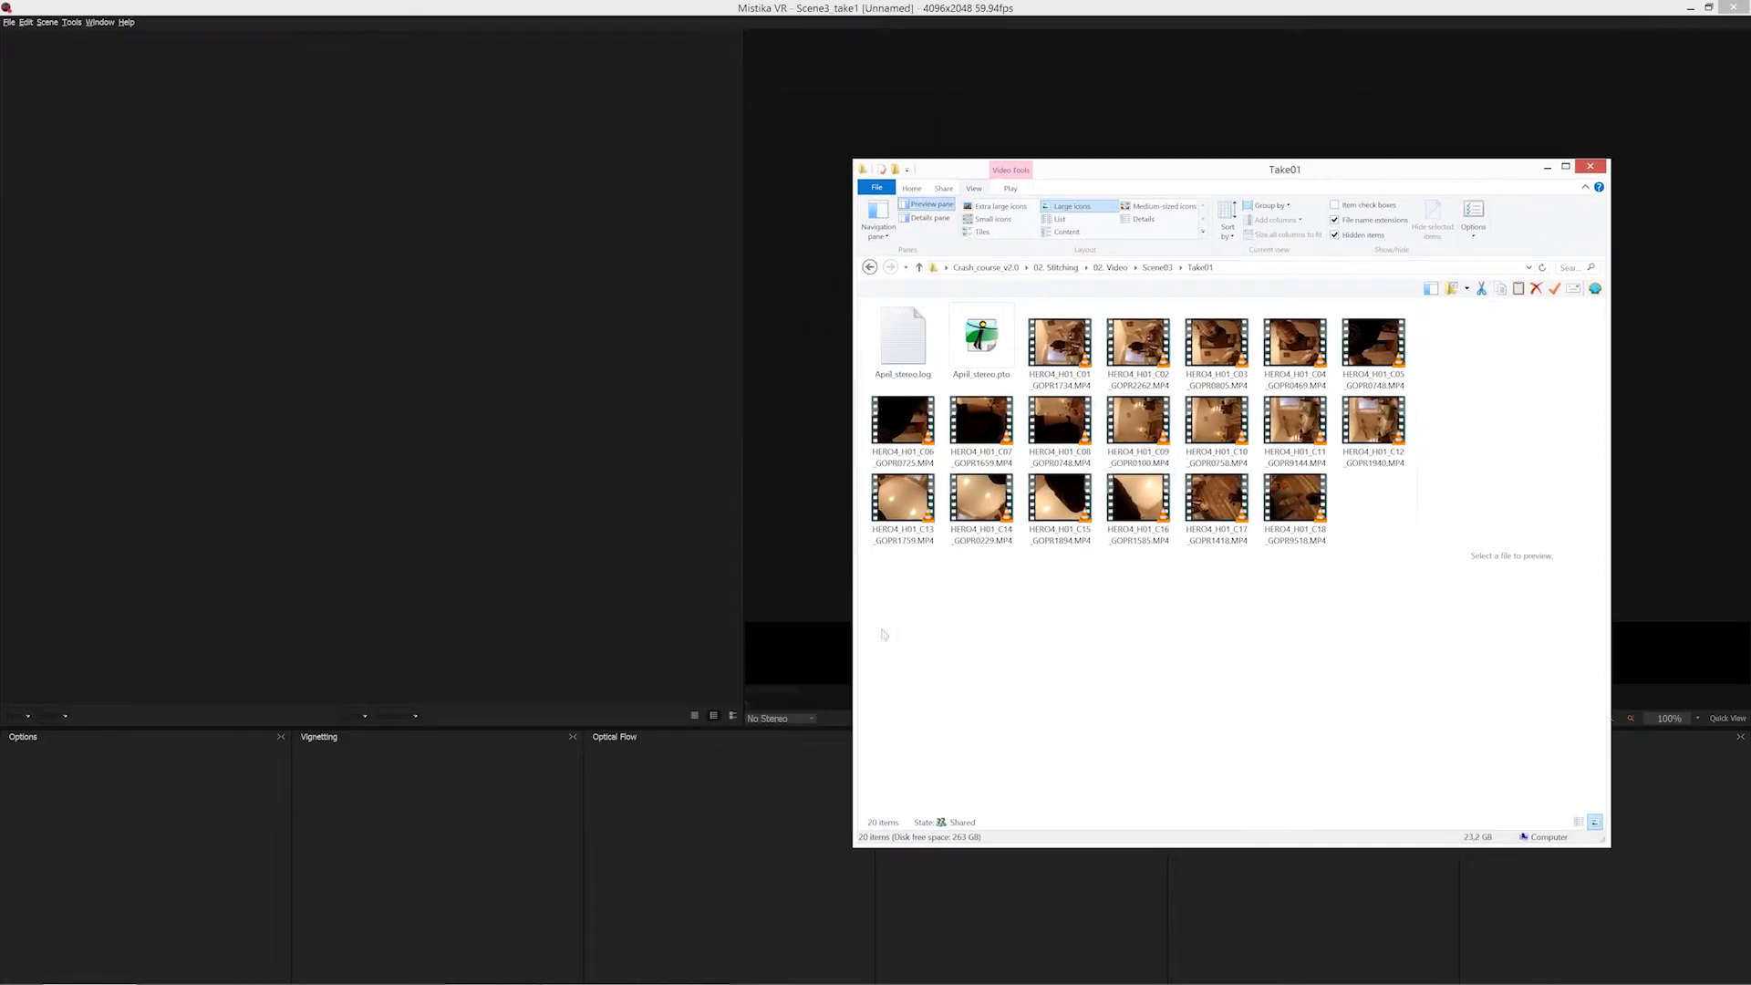
Add all the MP4 clips from Take01 to the Mistika VR camera list, leaving out the April_stereo log and pto files.
left_click_drag(882, 634, 1414, 301)
left_click(981, 339, "ctrl")
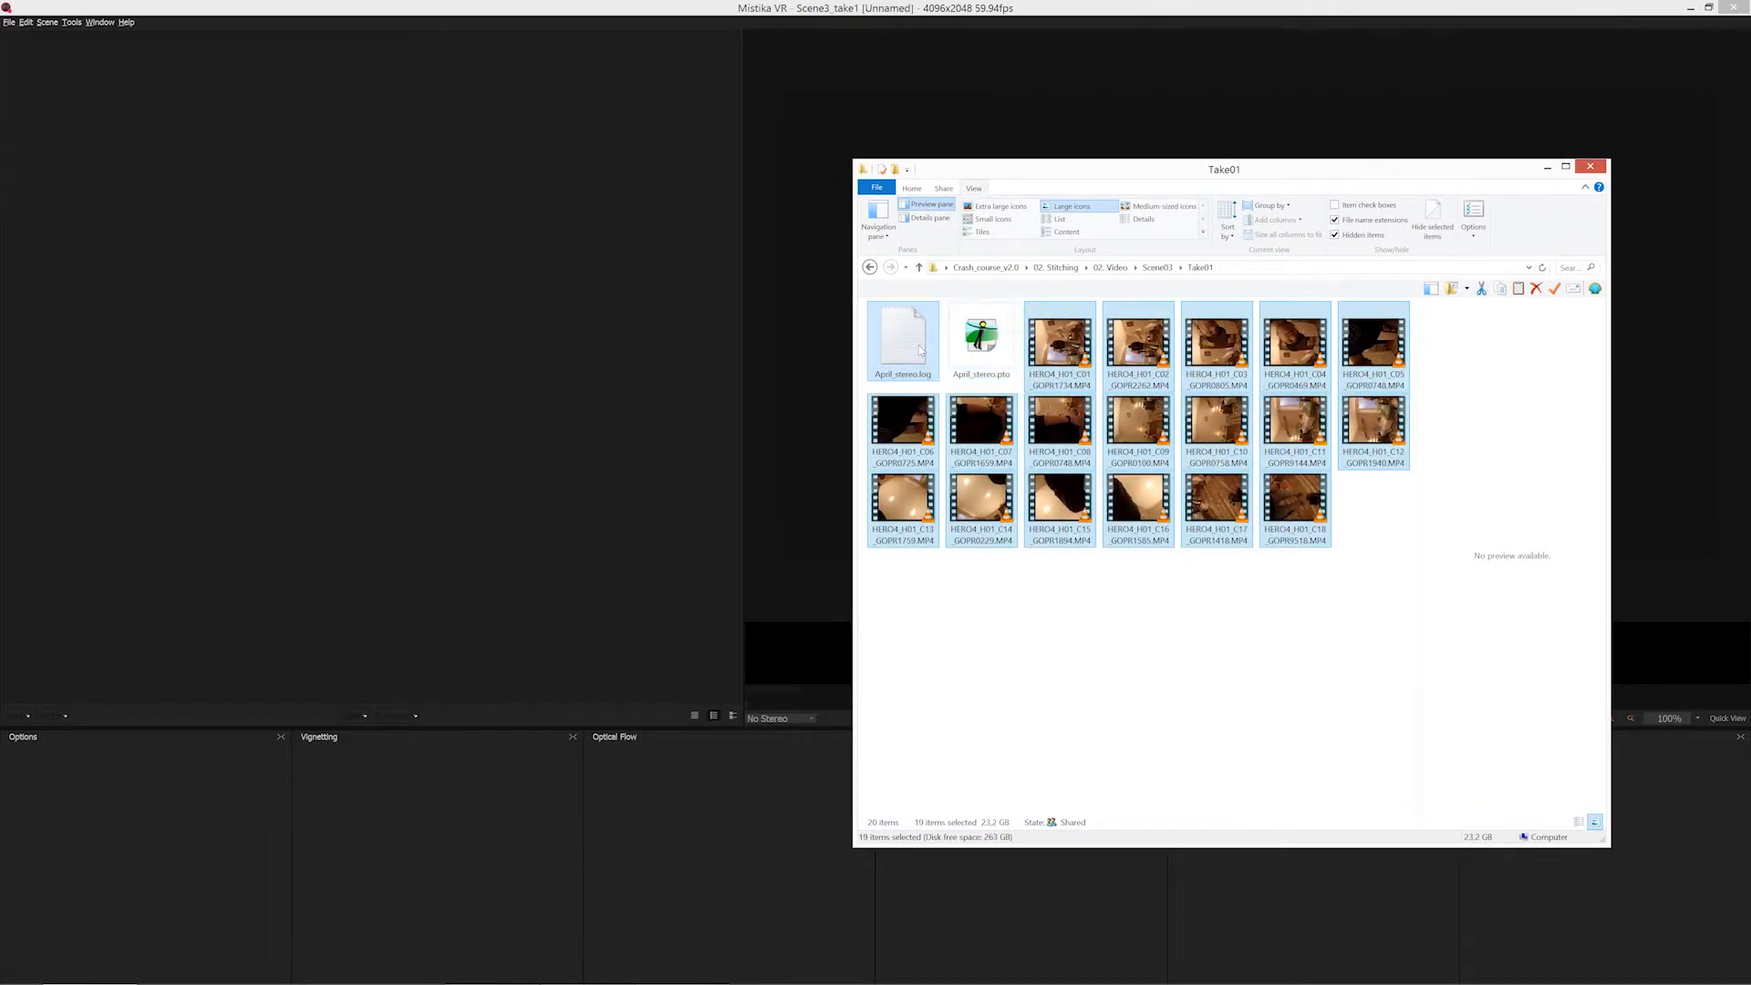
left_click(919, 349, "ctrl")
left_click_drag(1074, 357, 228, 248)
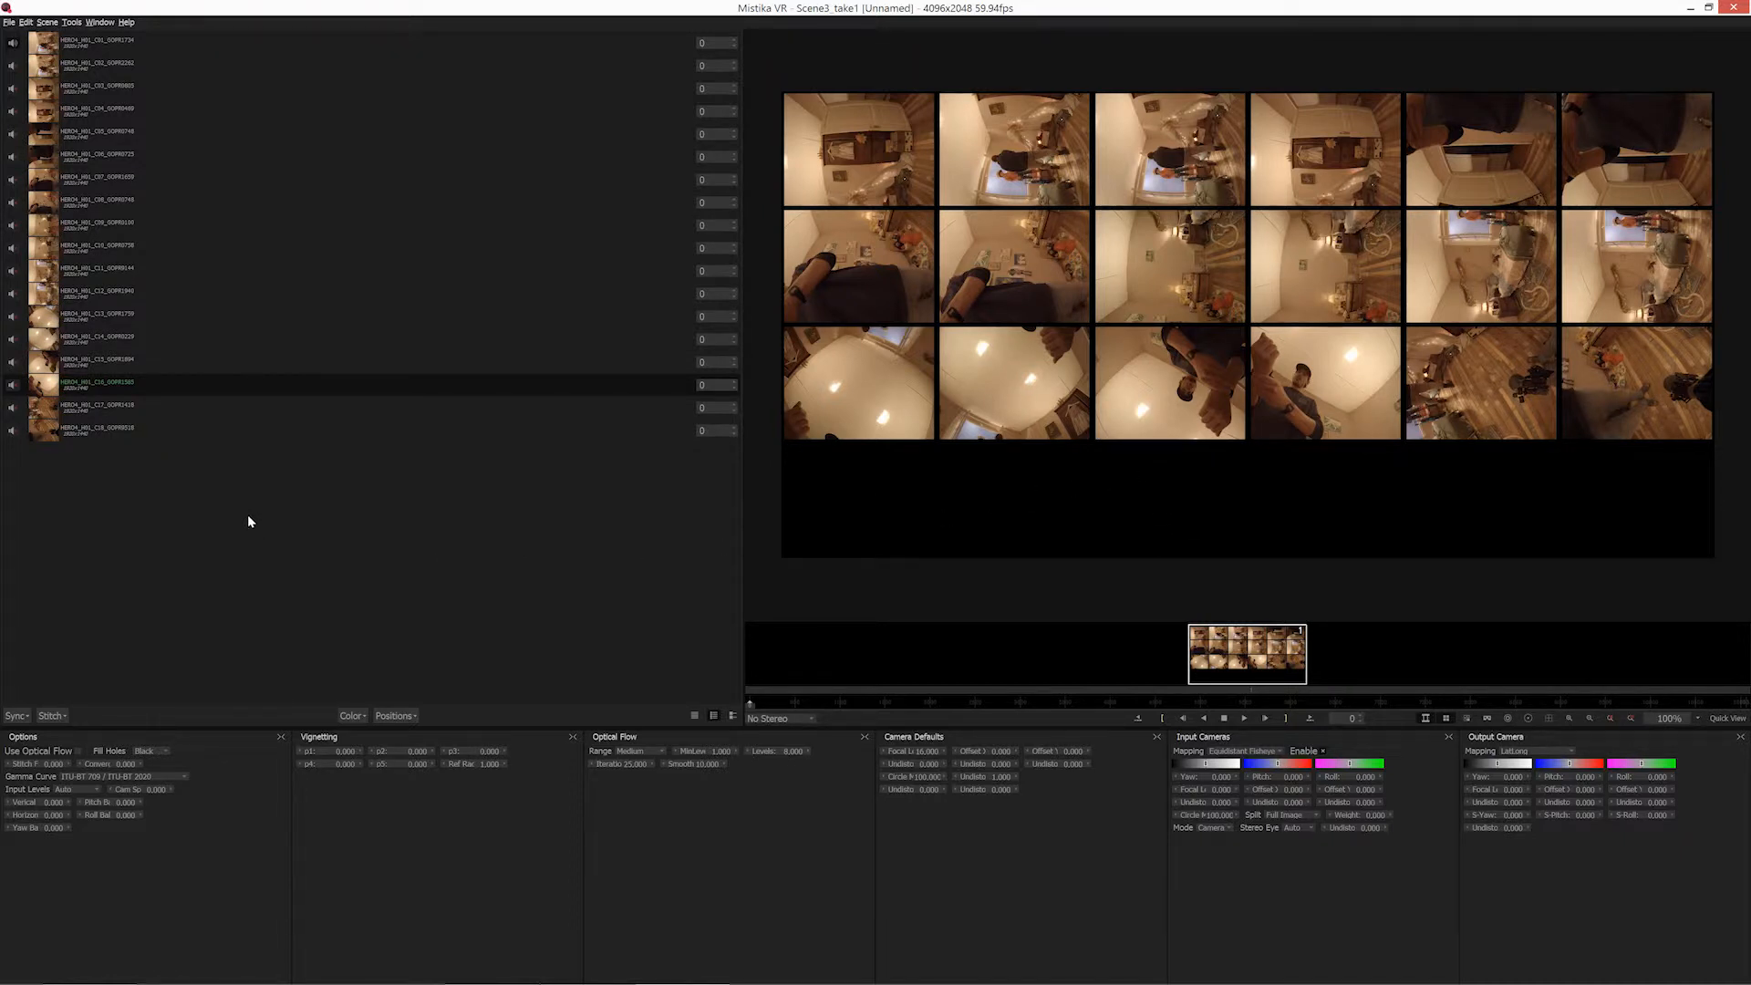
Move the playhead to frame 2187, run Audio Sync on the camera clips and apply the calculated alignment.
left_click(16, 716)
left_click(16, 717)
left_click(928, 702)
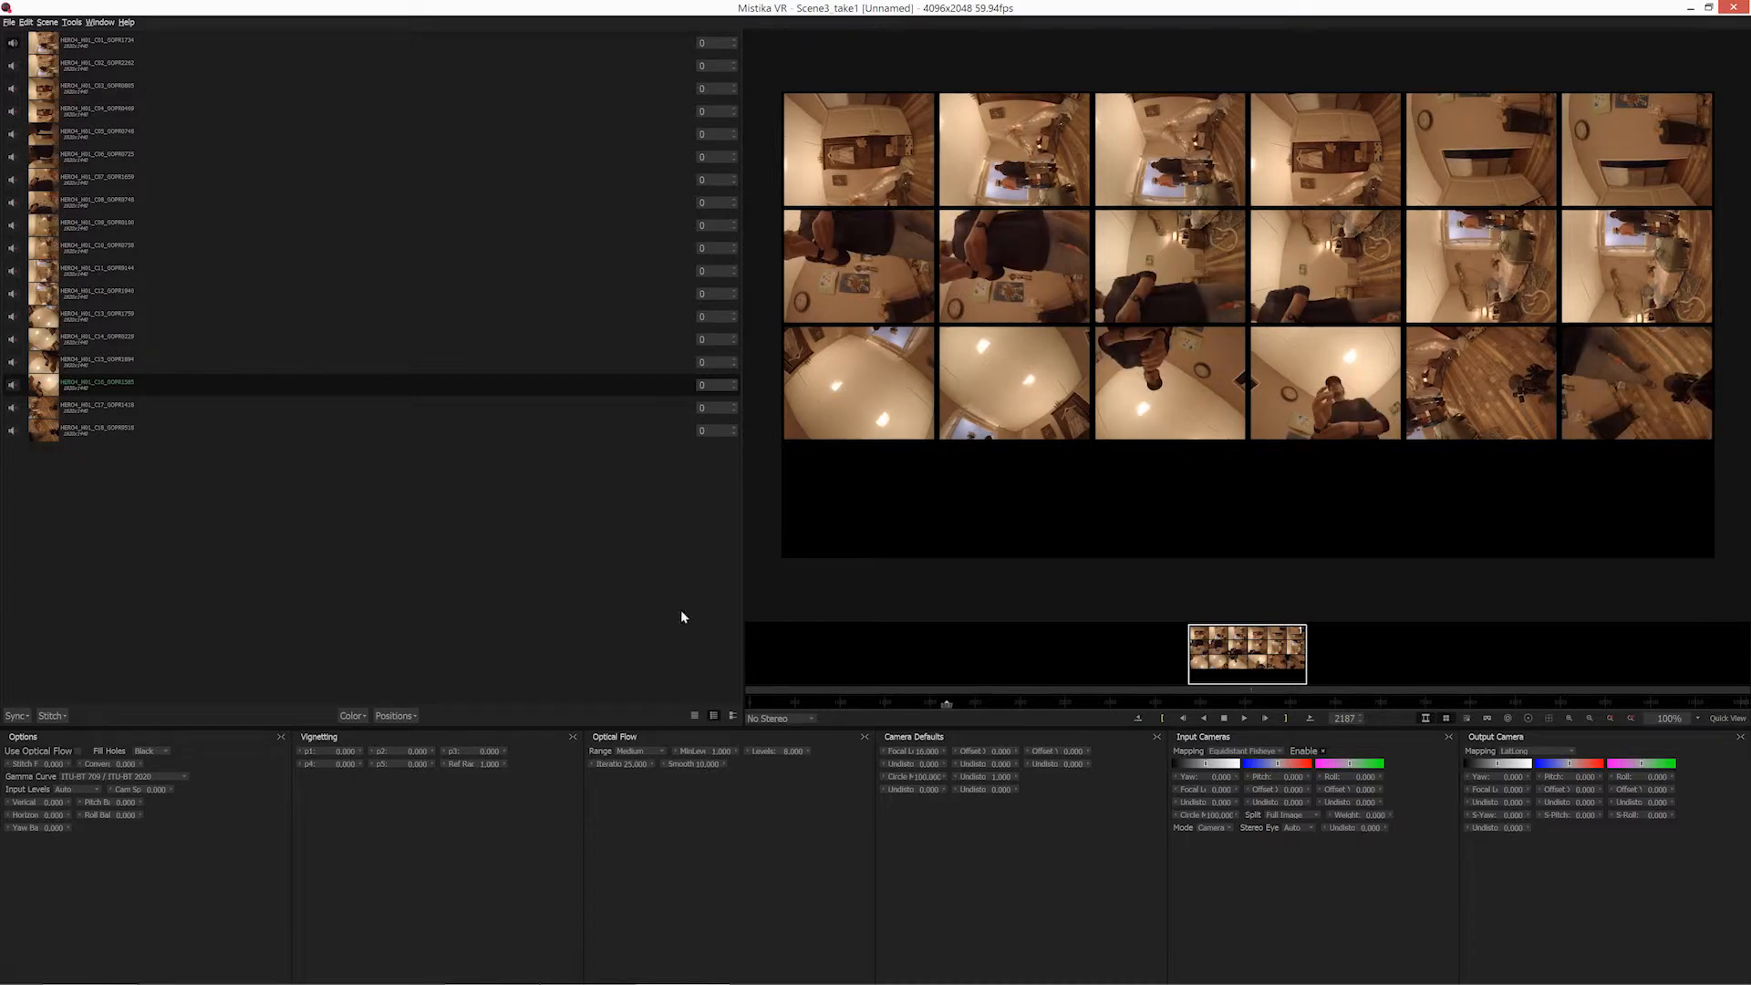
left_click(16, 715)
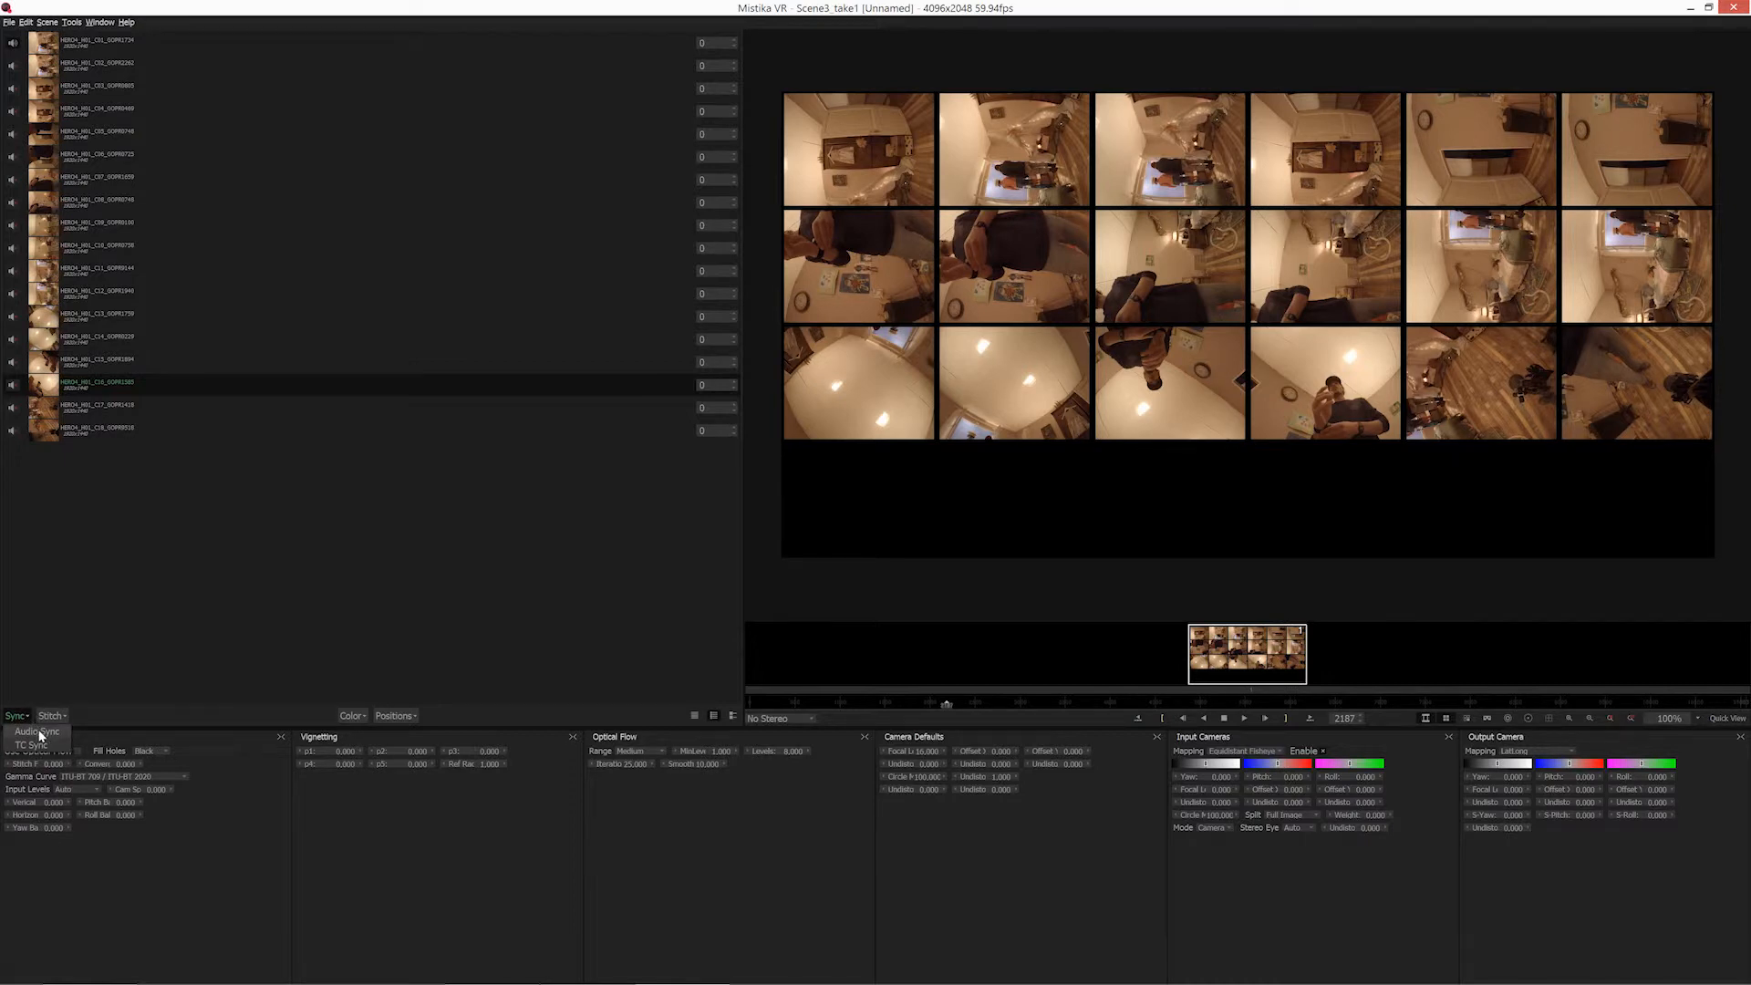
left_click(37, 732)
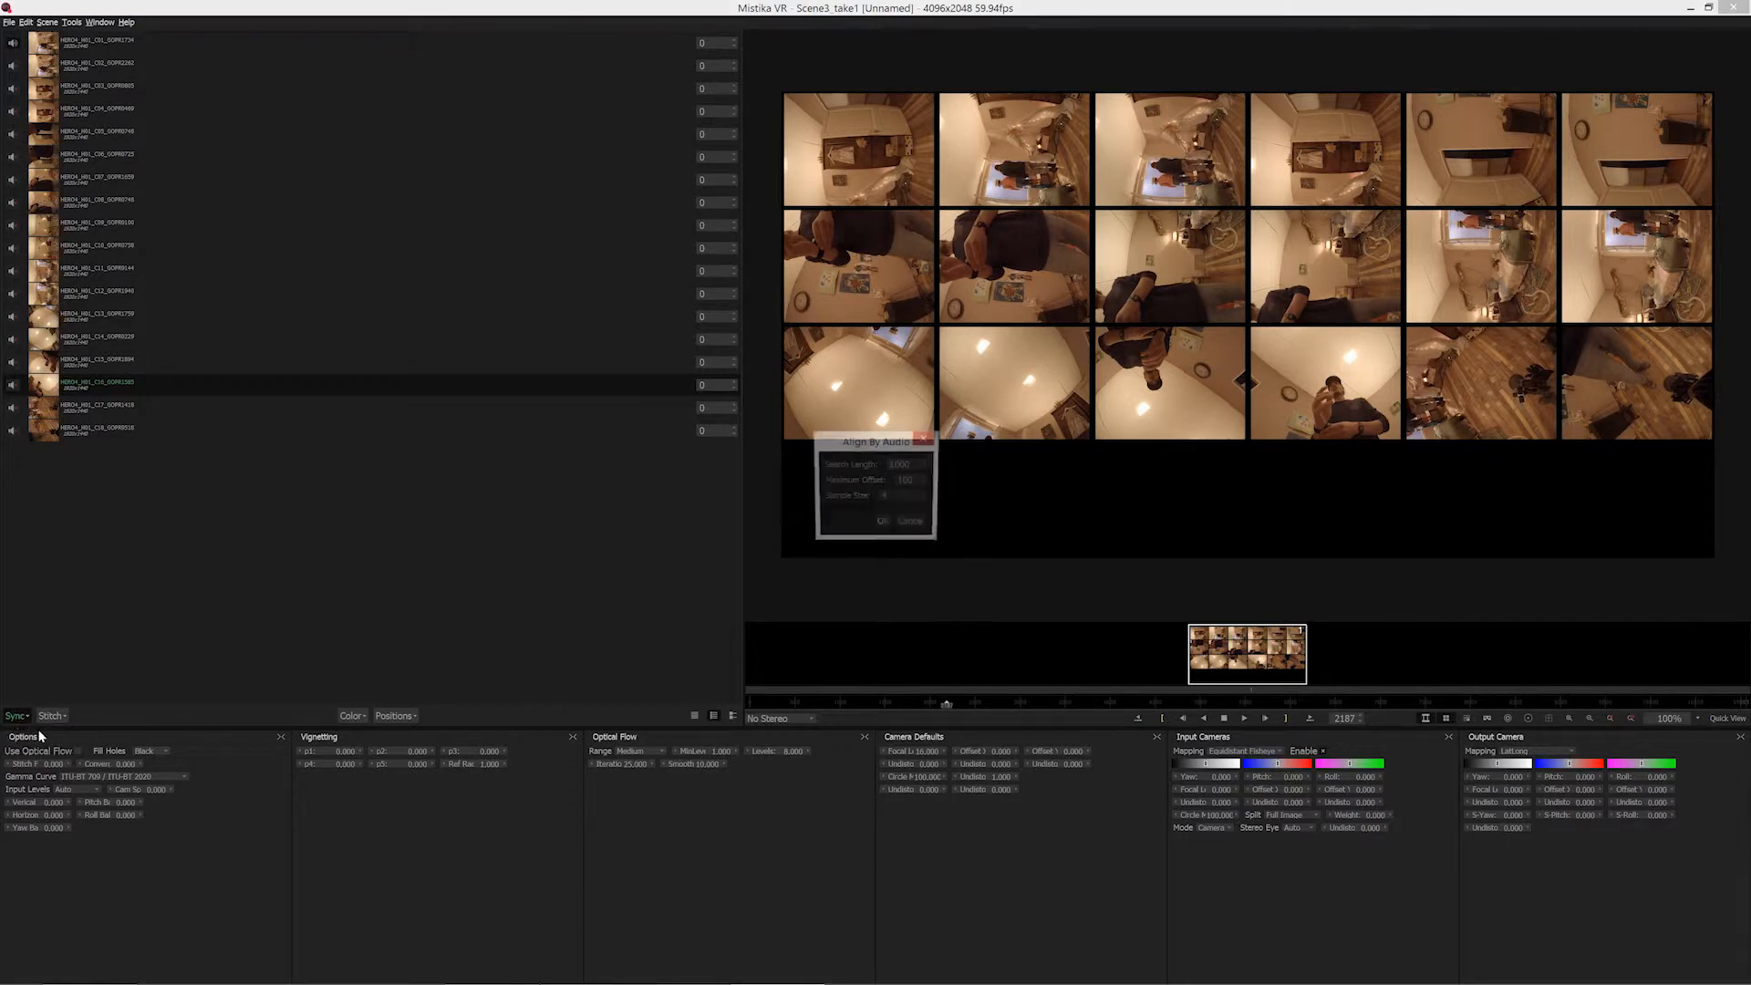
left_click(882, 523)
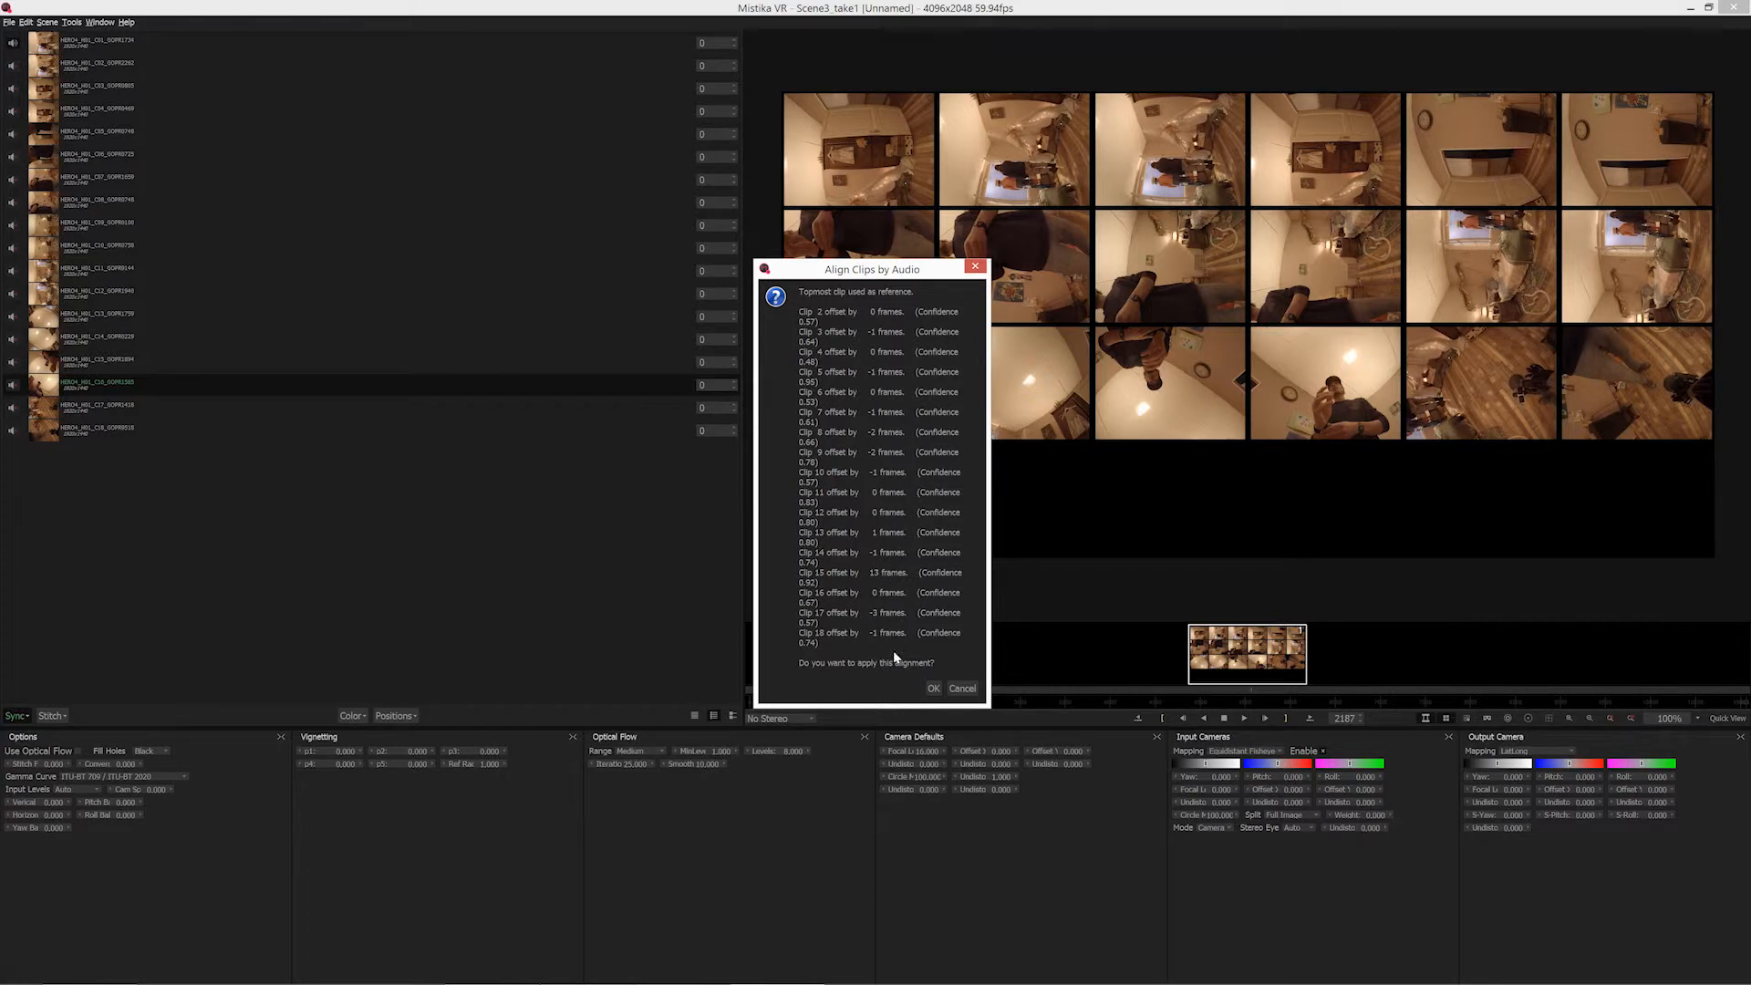
left_click(932, 689)
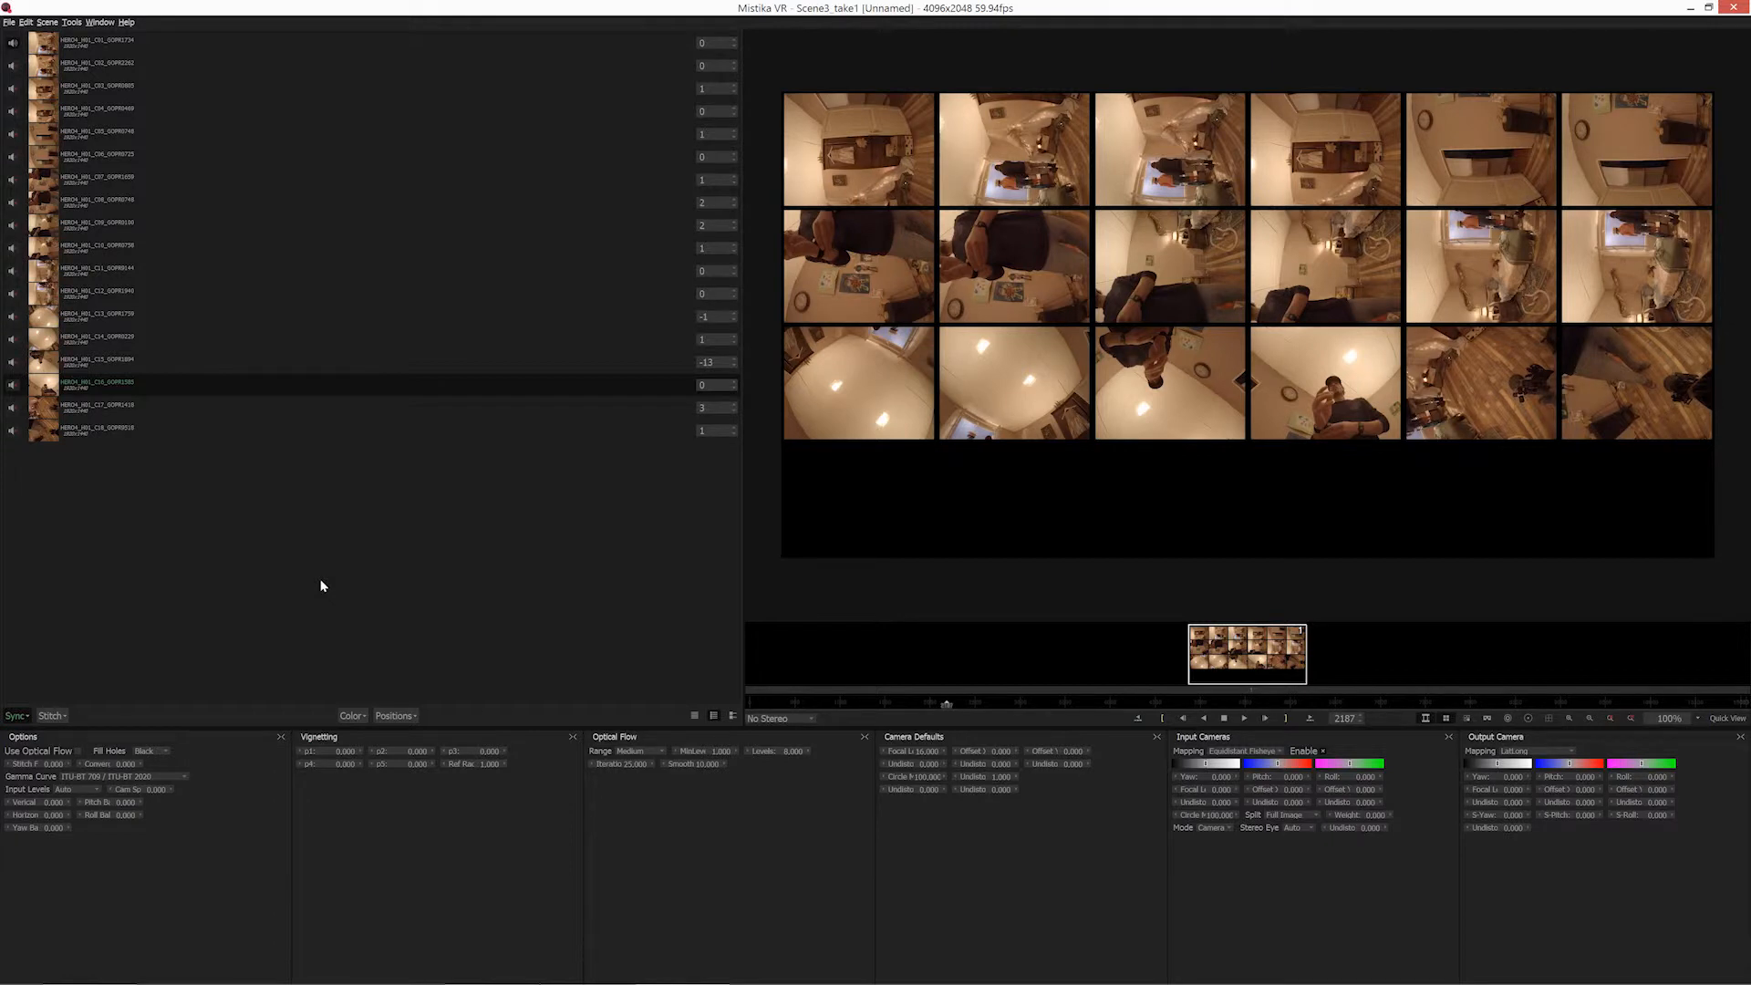
Examine the camera rig presets available for loading, from the GoPro rigs to YiHalo, without loading one.
right_click(279, 517)
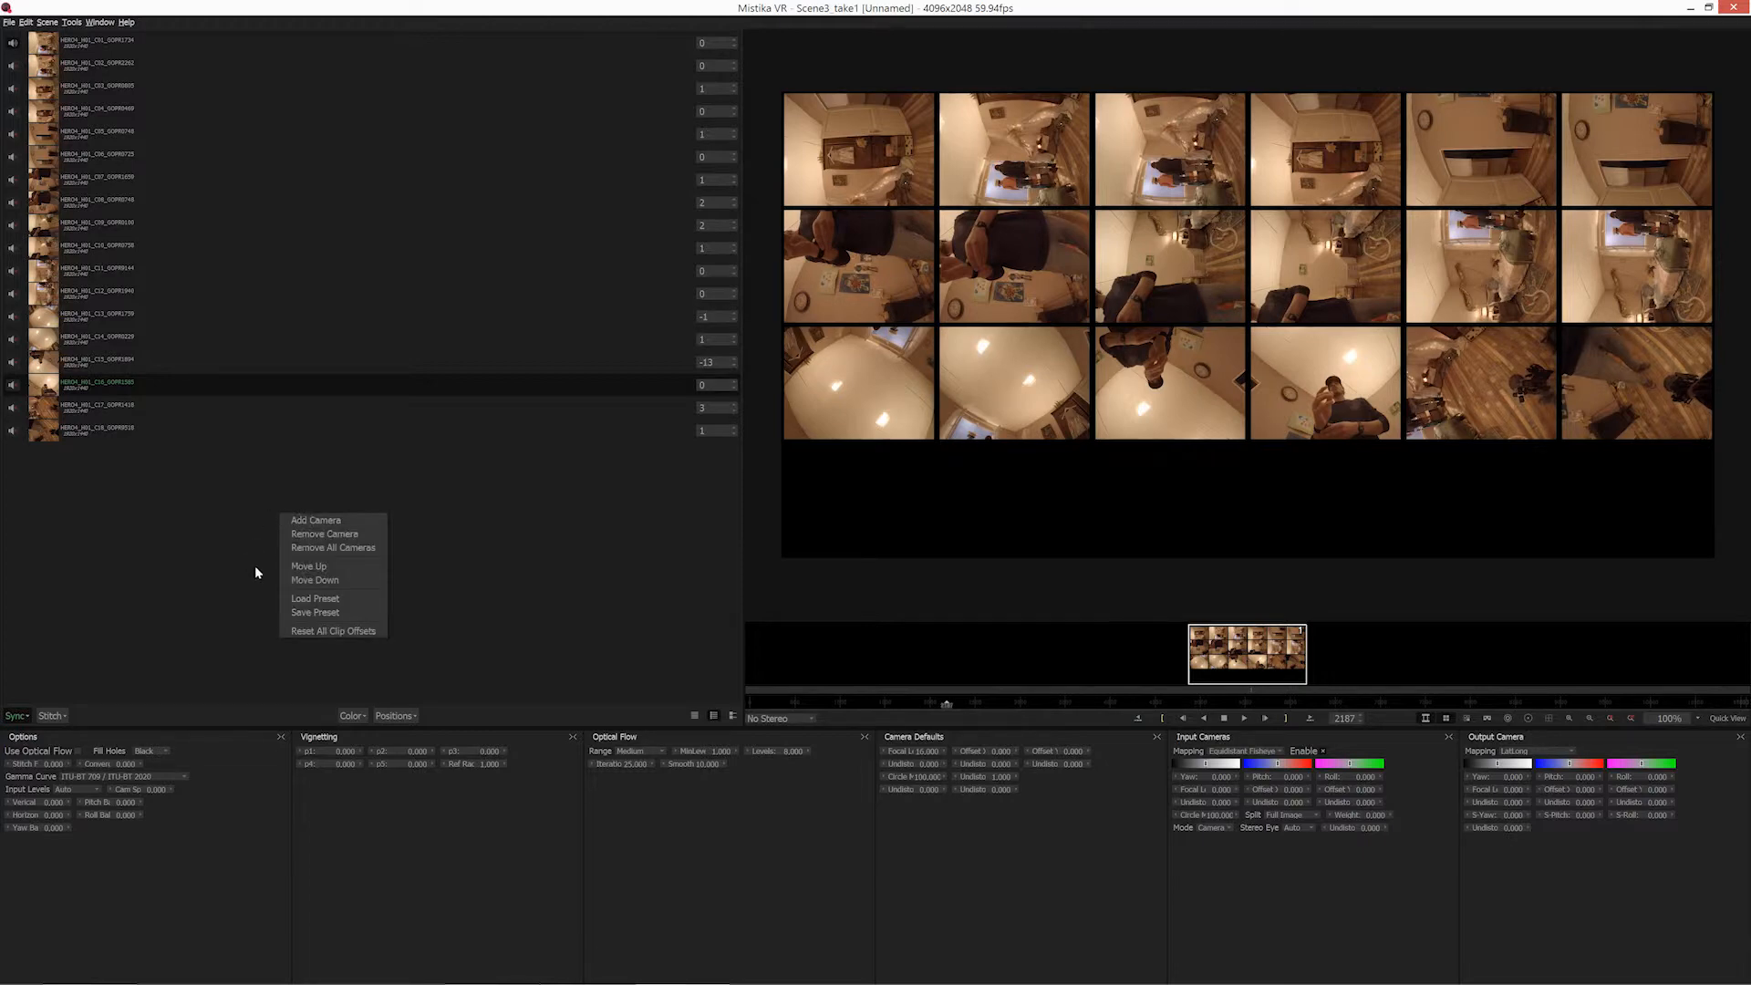
left_click(309, 601)
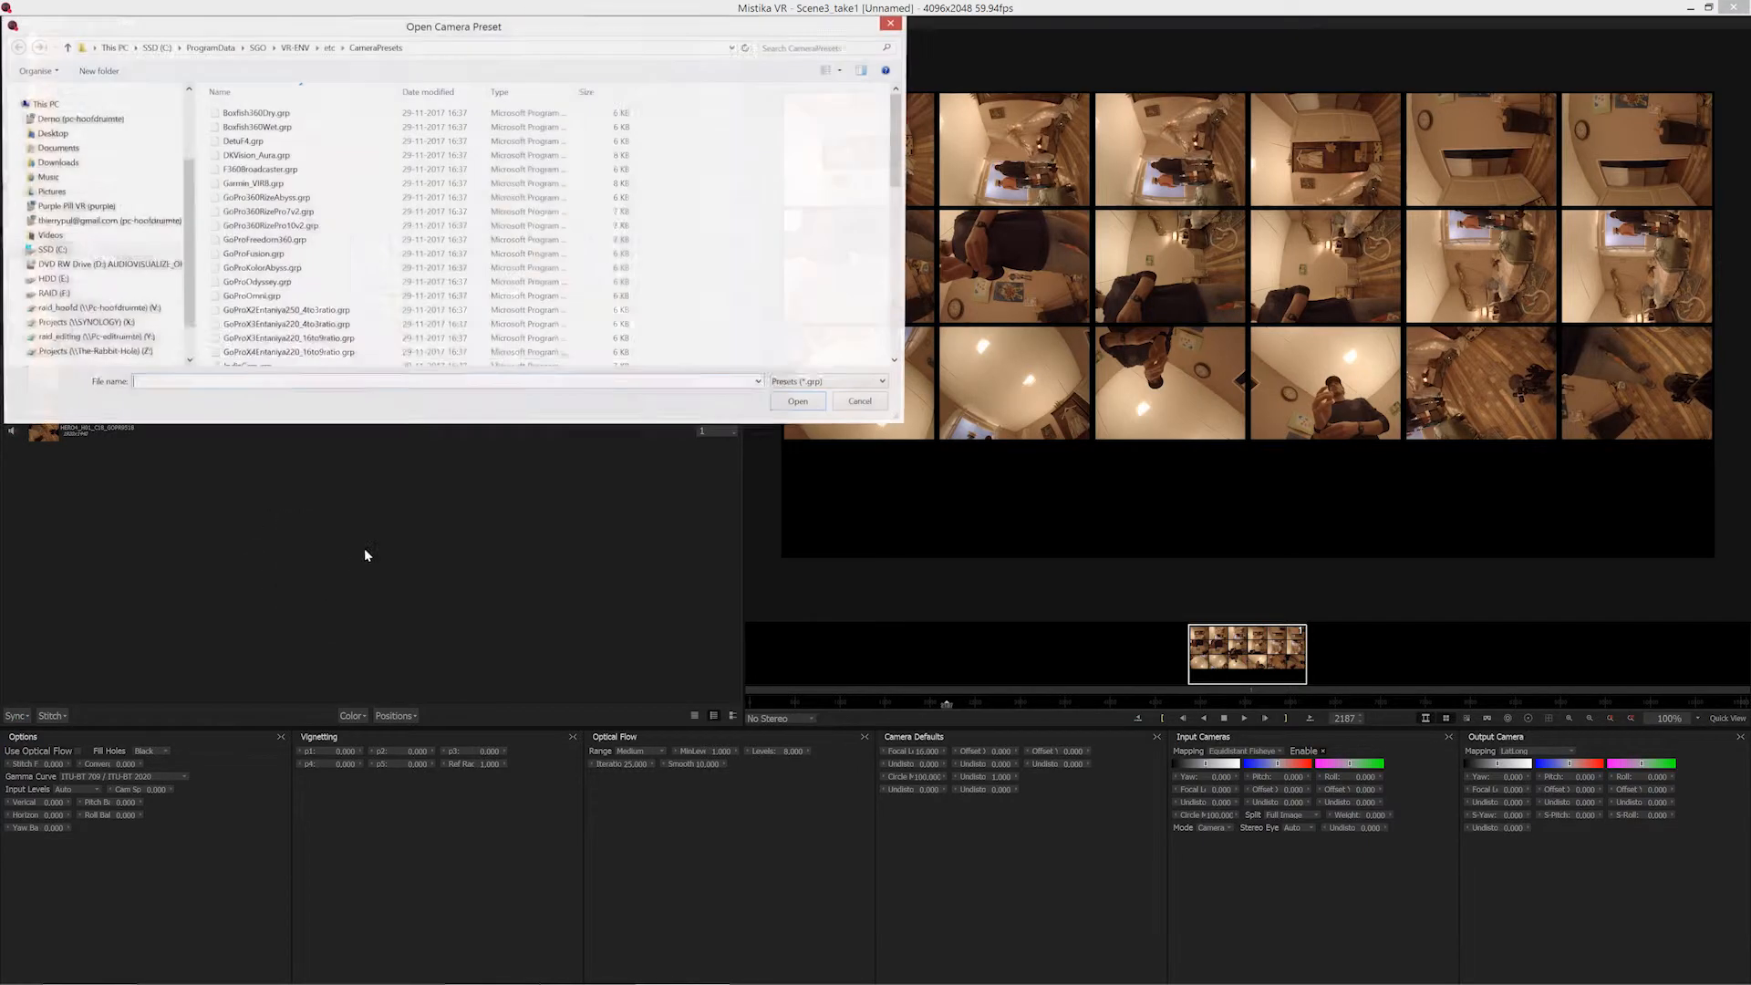
left_click(310, 142)
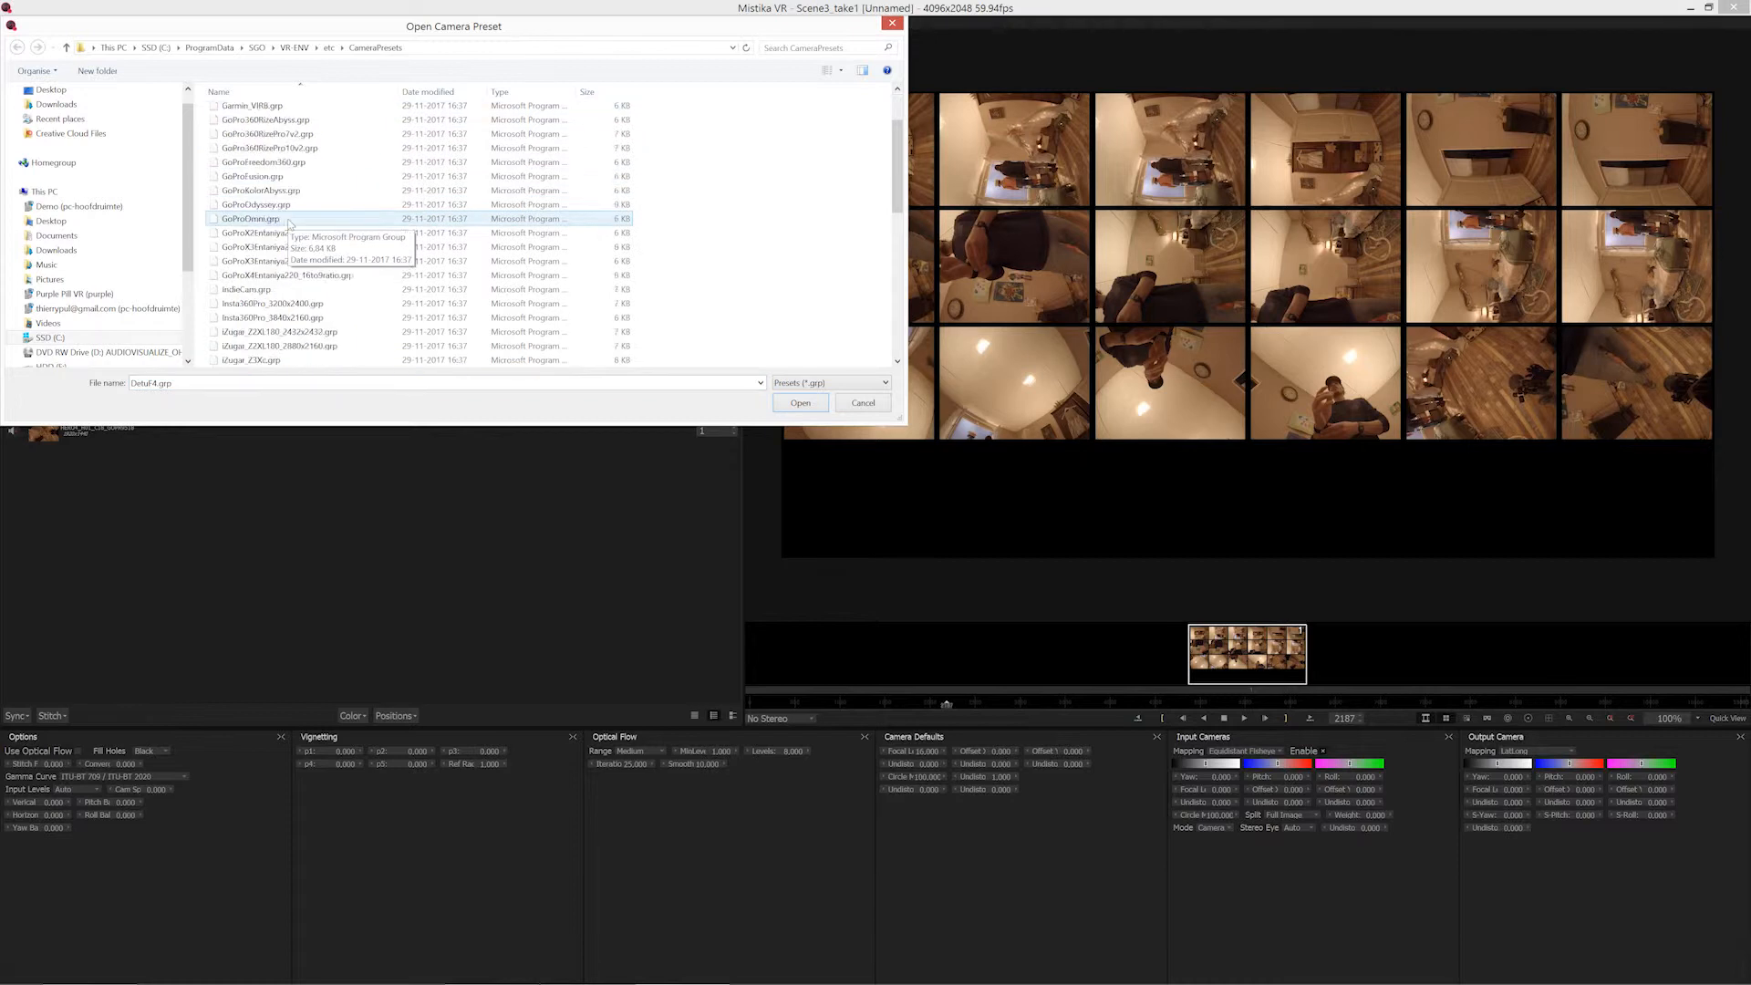
scroll(290, 228, "down", 6)
scroll(288, 224, "down", 5)
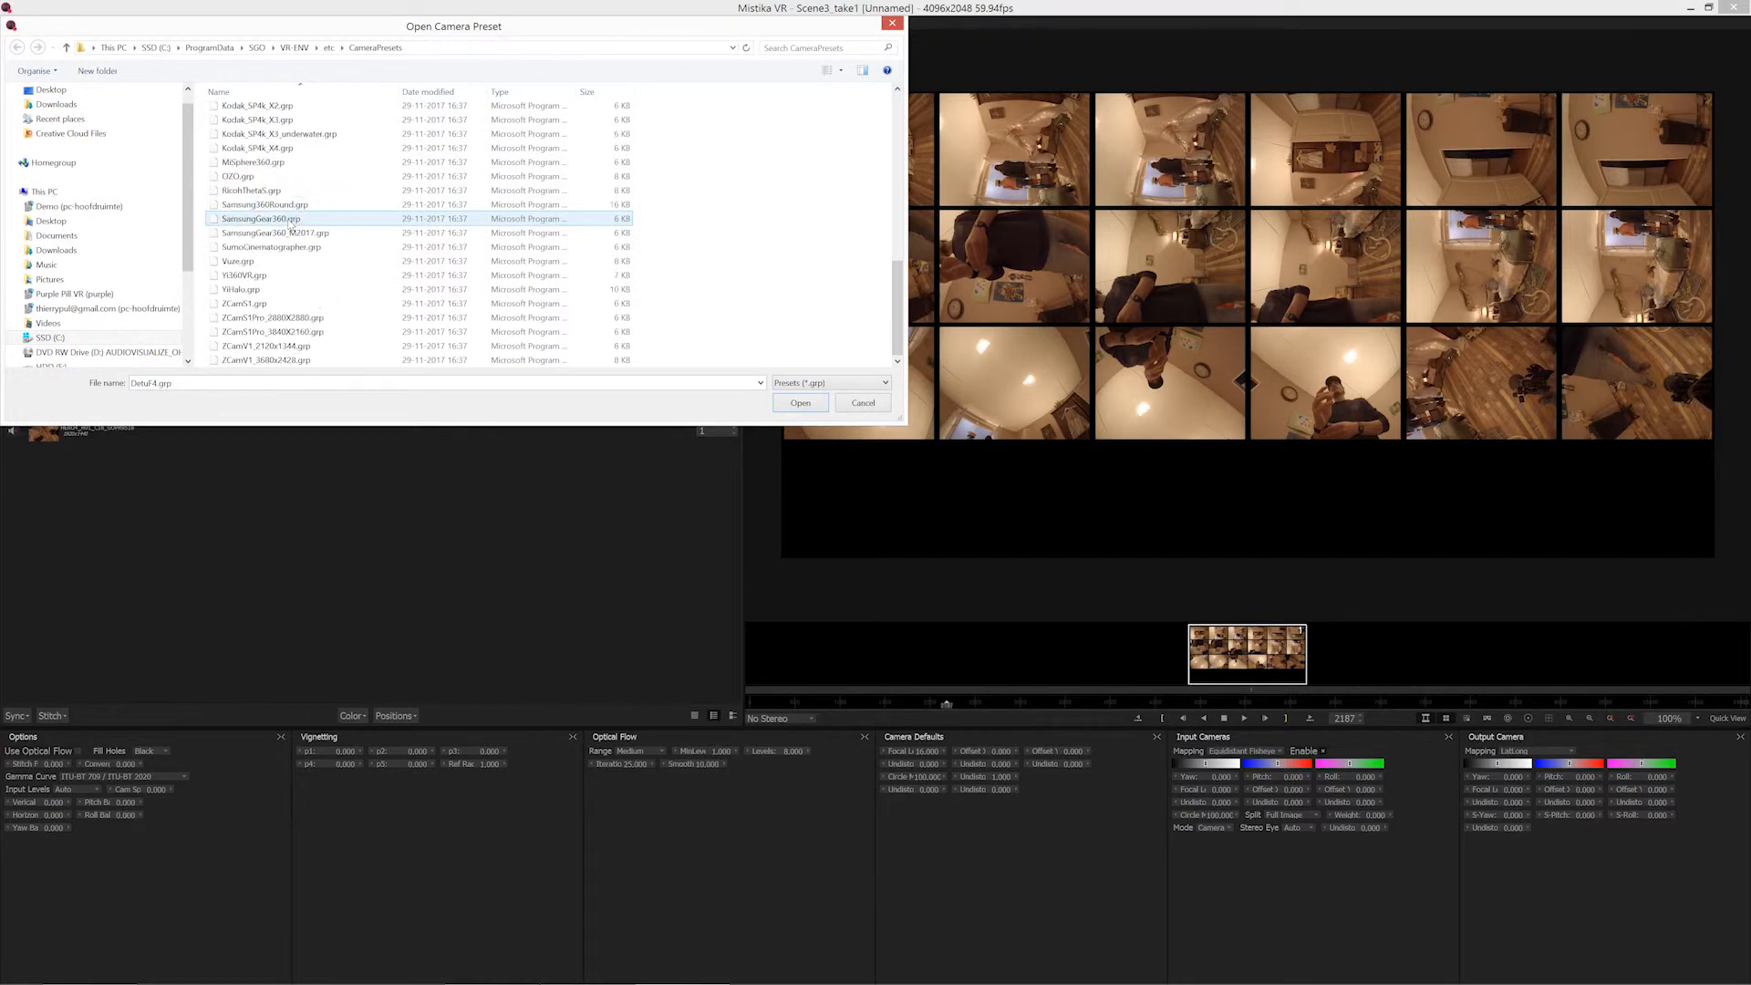
left_click(241, 289)
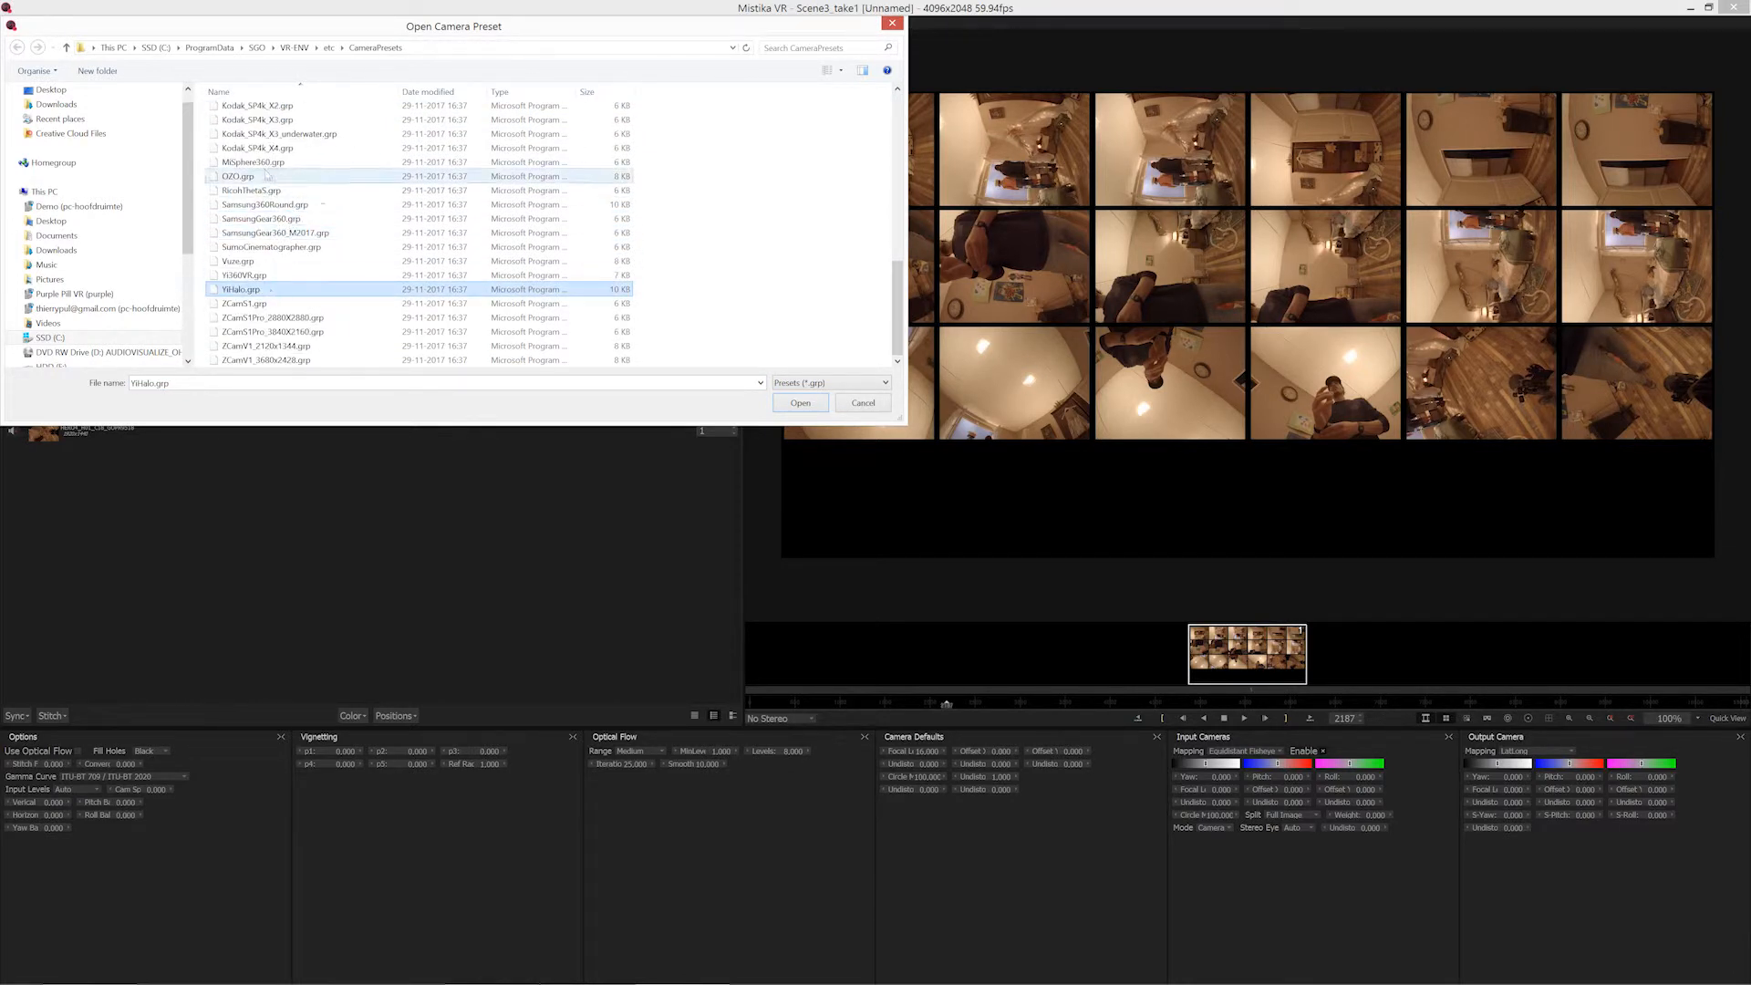
scroll(278, 259, "up", 6)
left_click(274, 179)
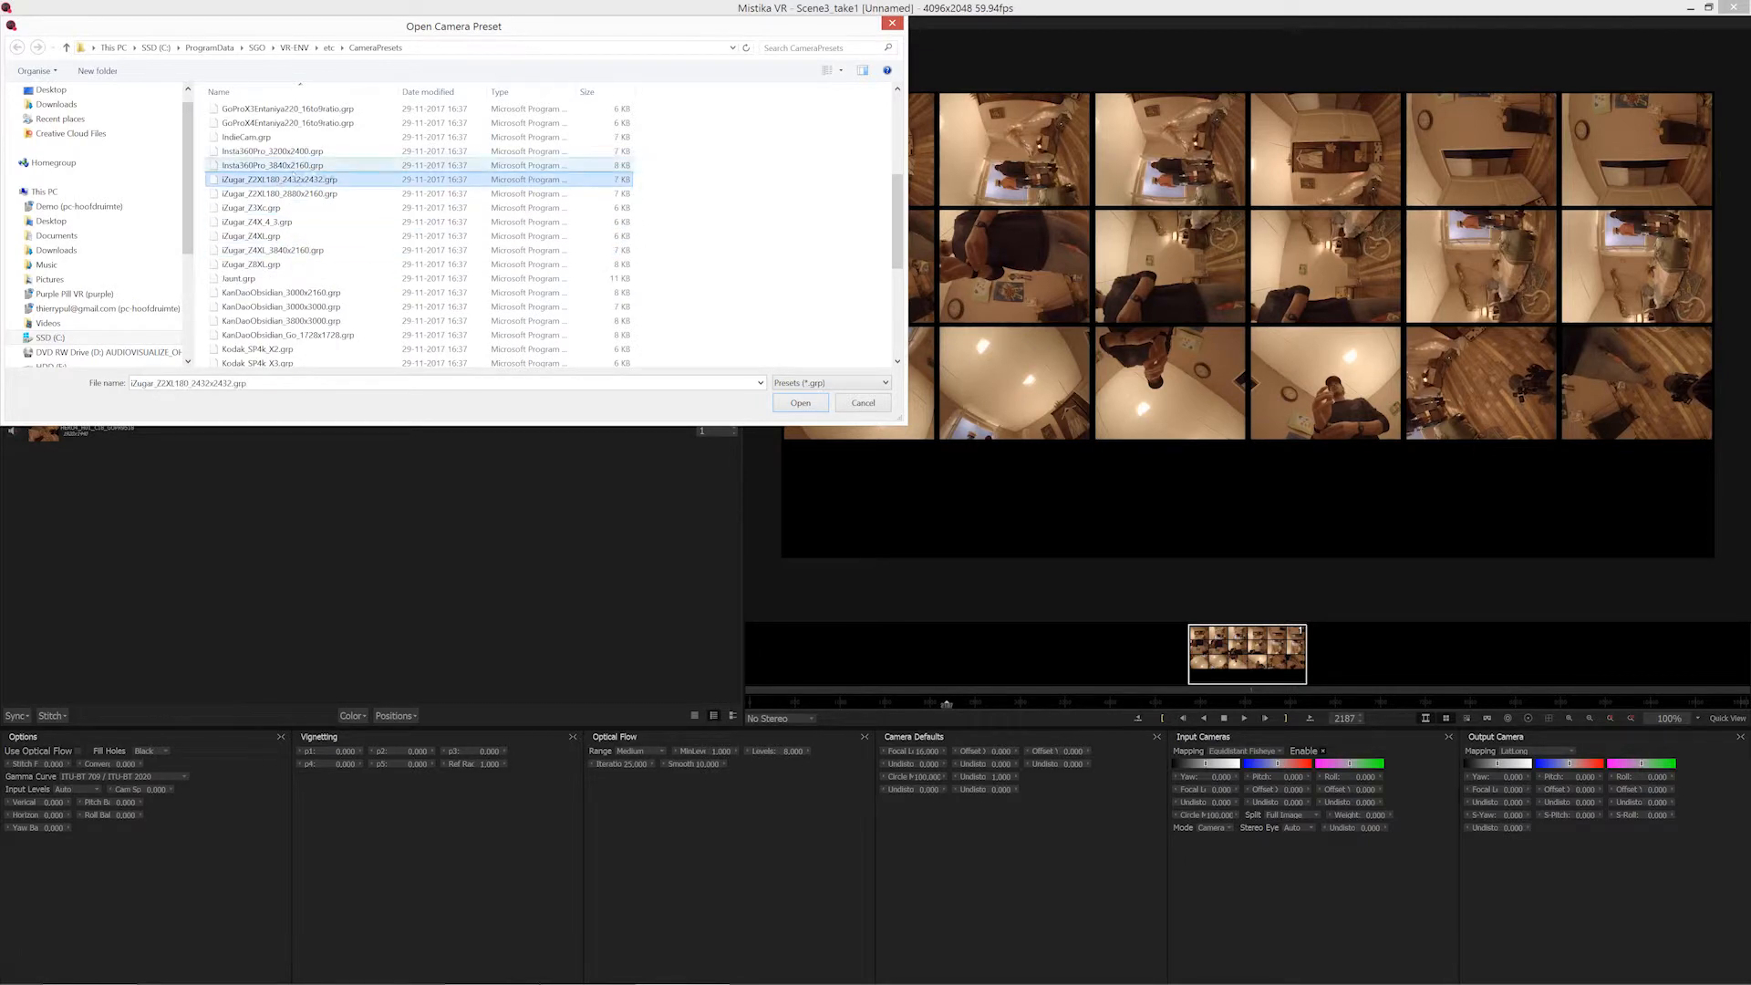
scroll(322, 230, "up", 4)
scroll(322, 230, "up", 1)
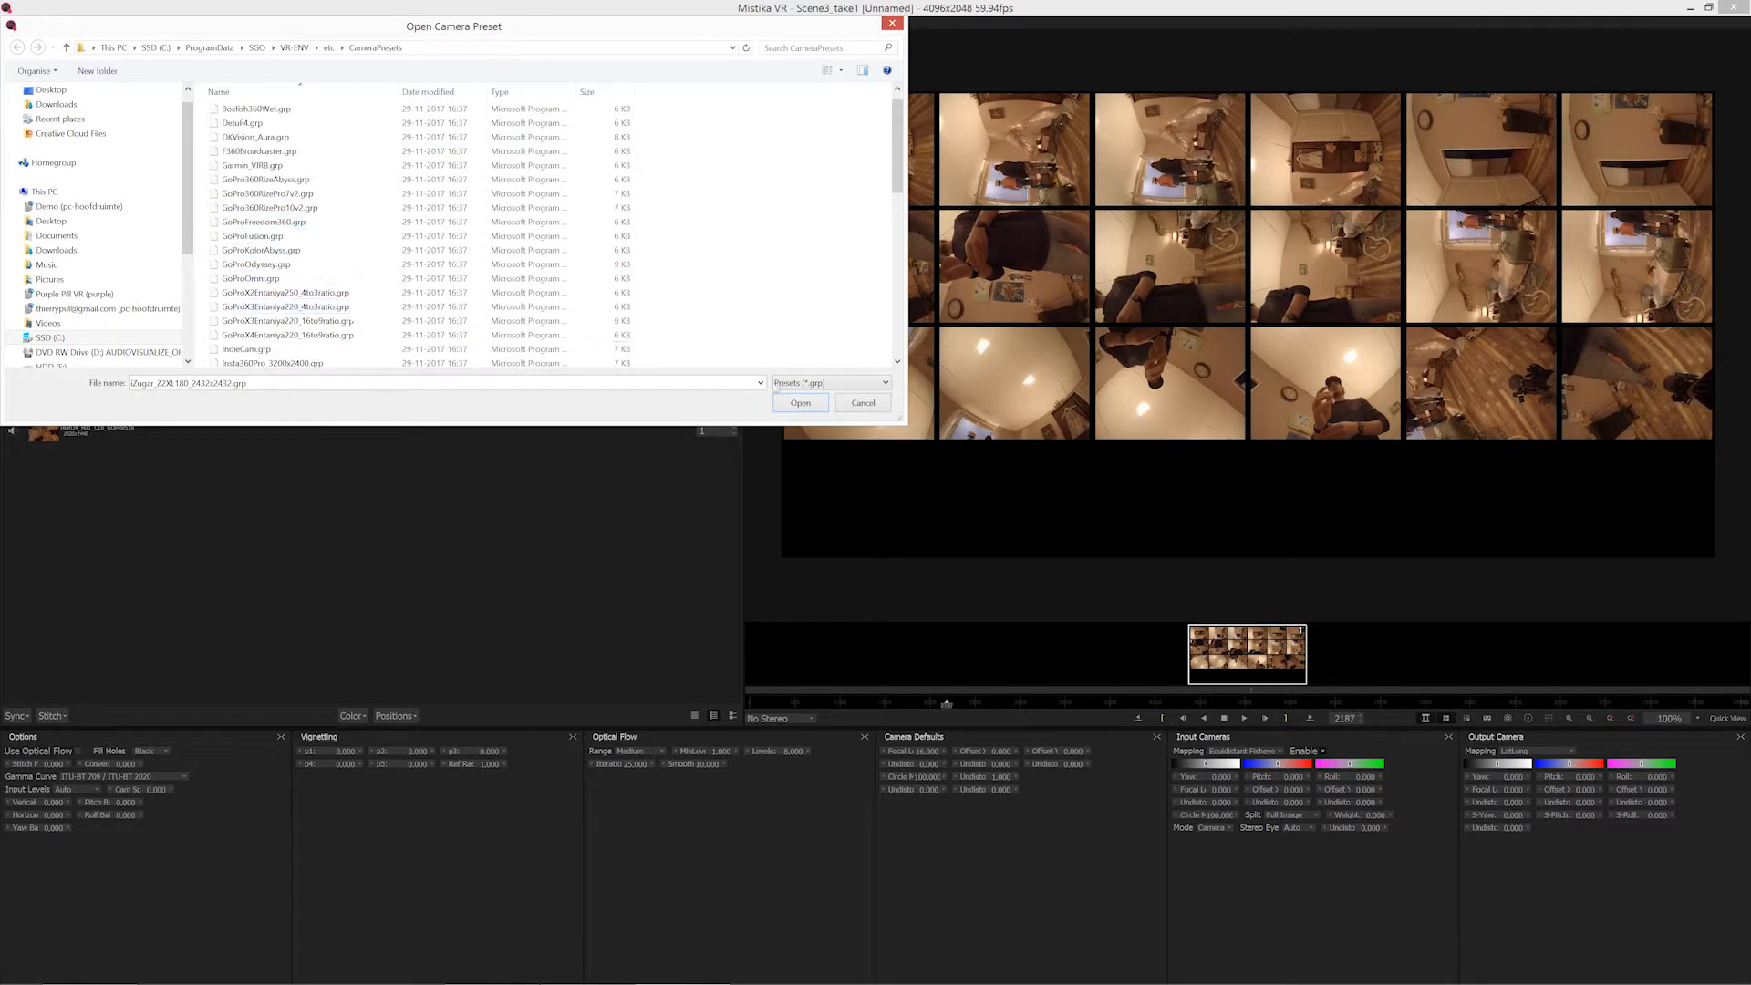
left_click(862, 403)
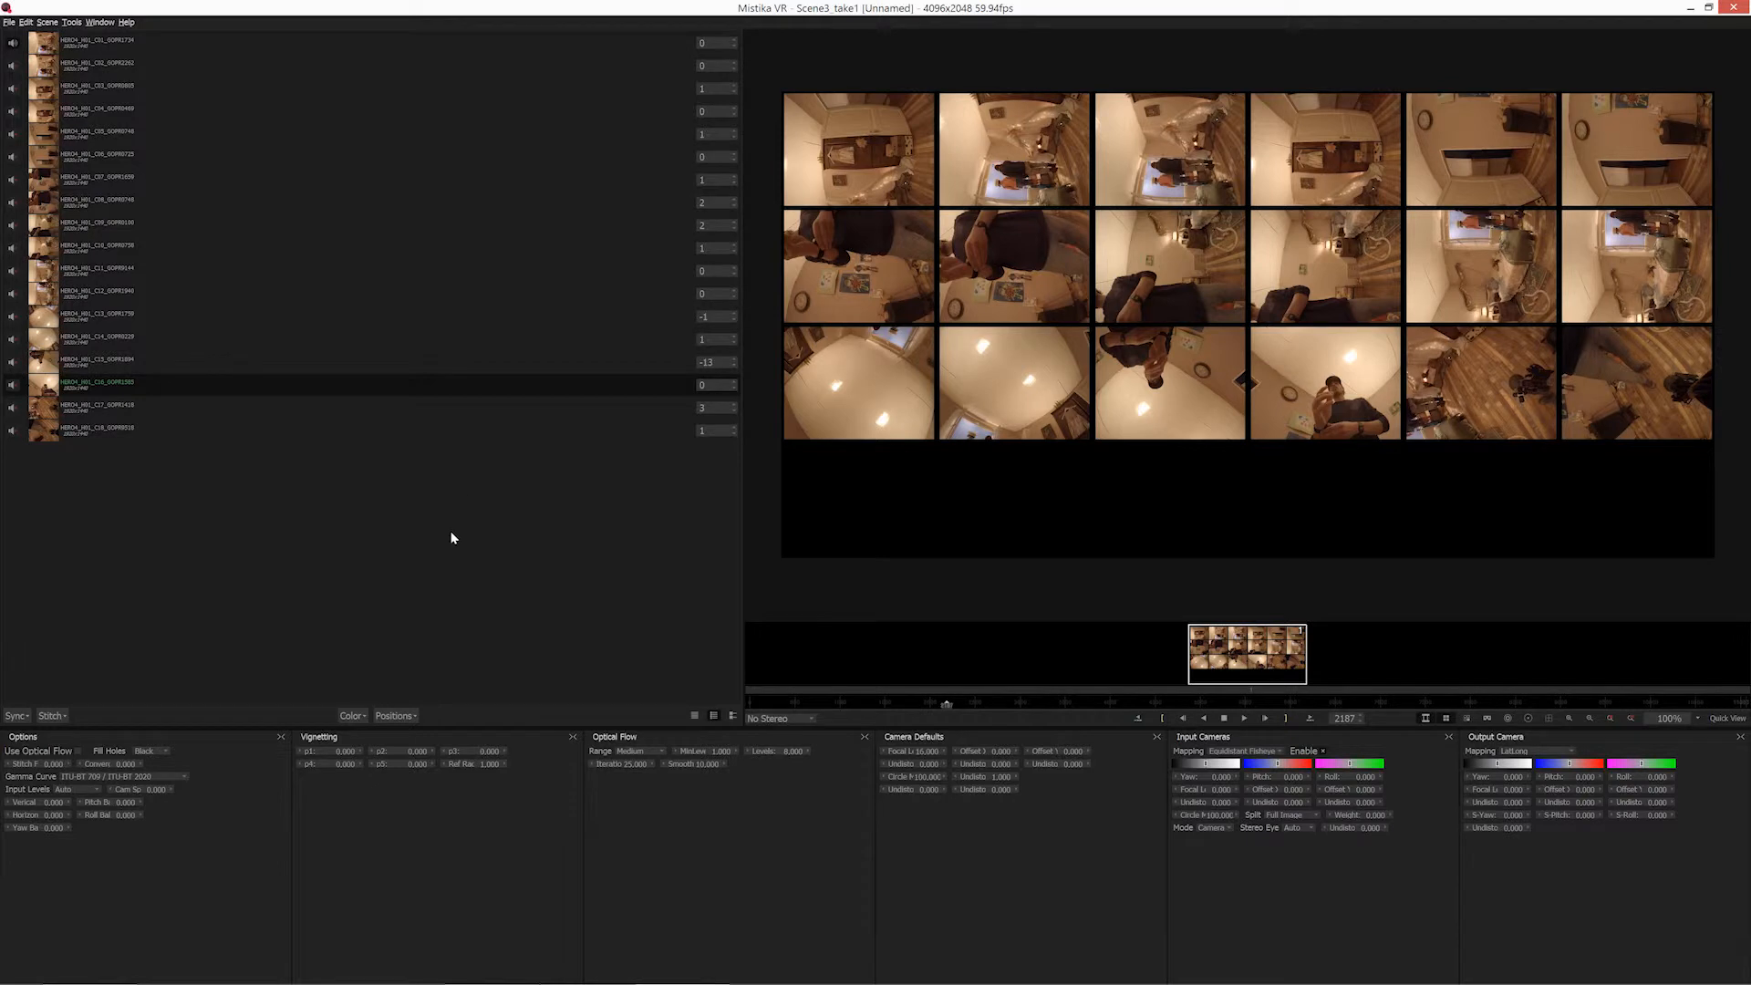
Review the External Stitch configuration options for calculating the initial stitch with Hugin or PTGui, without running it.
left_click(50, 716)
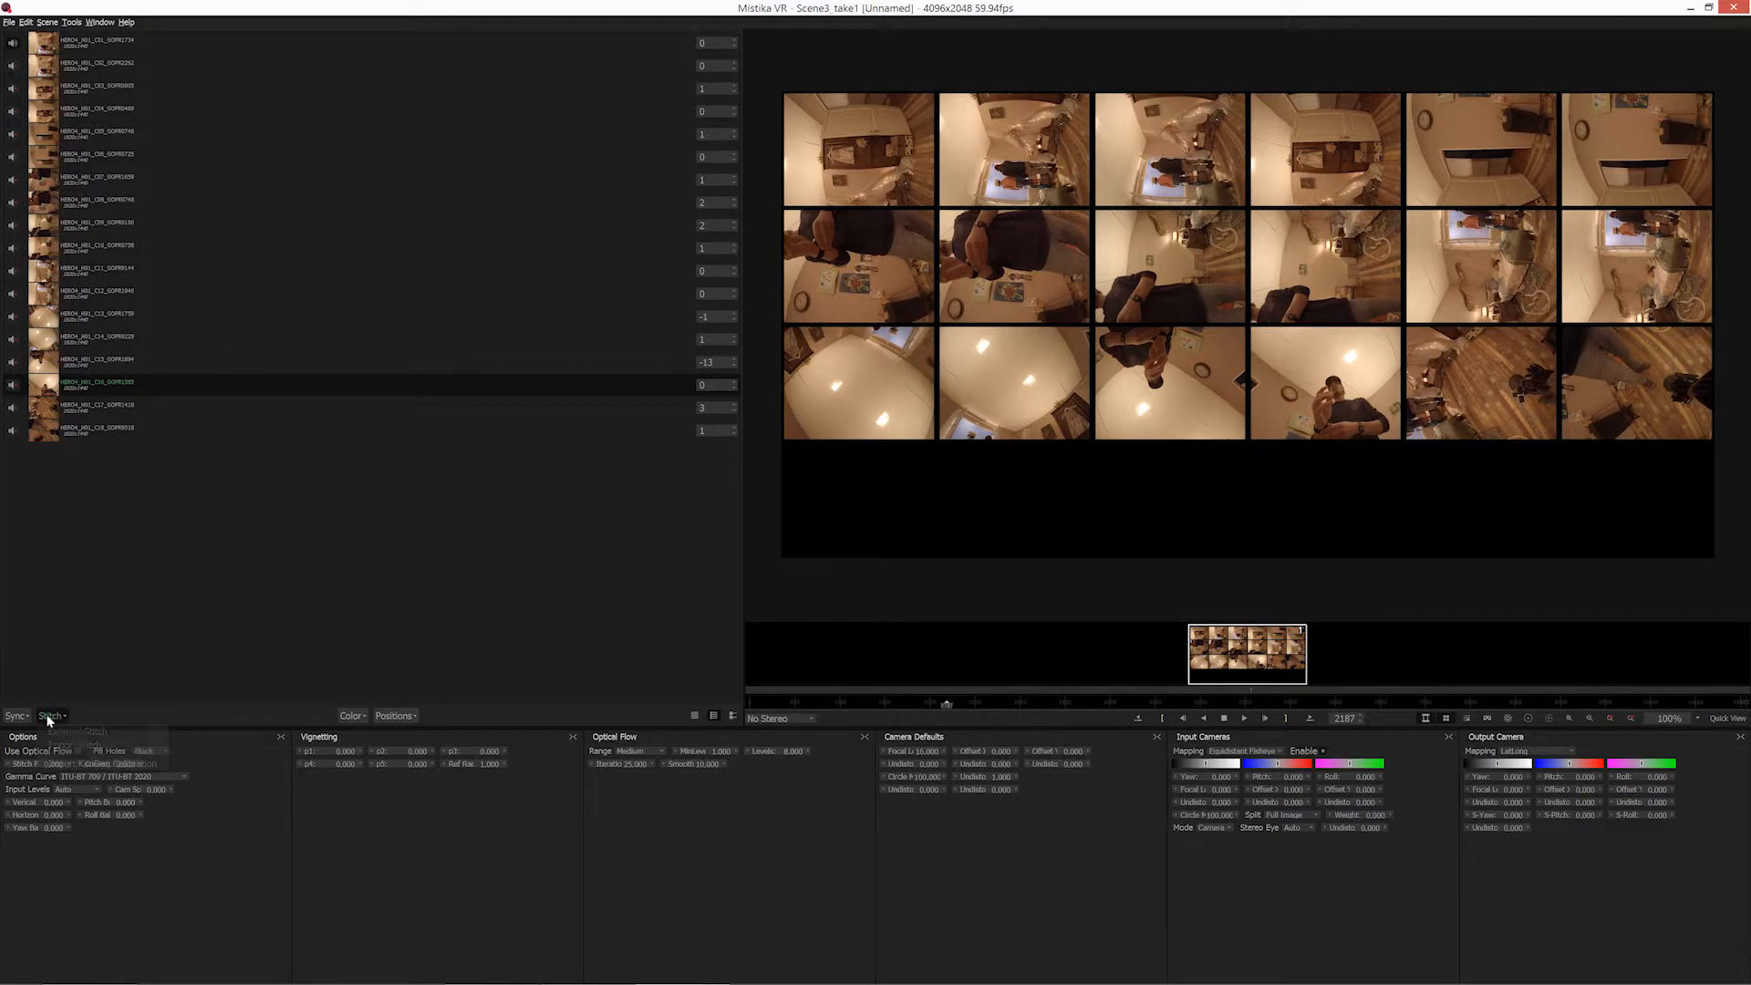
left_click(107, 730)
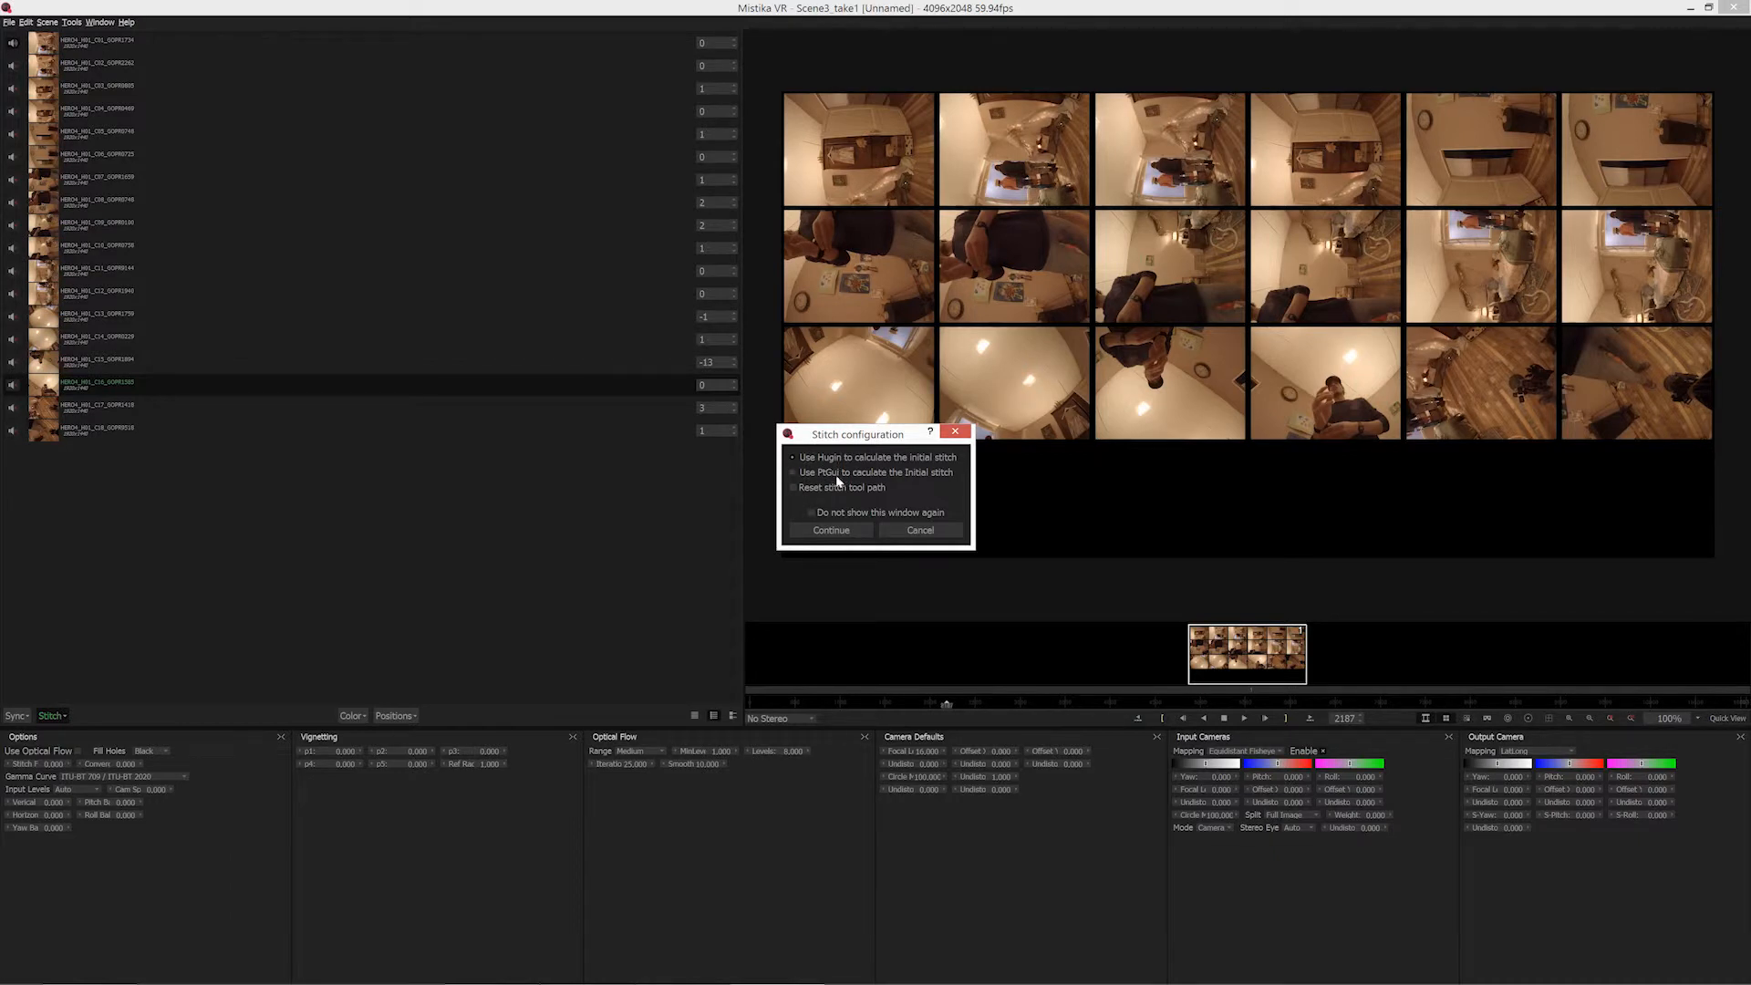
left_click_drag(873, 441, 795, 503)
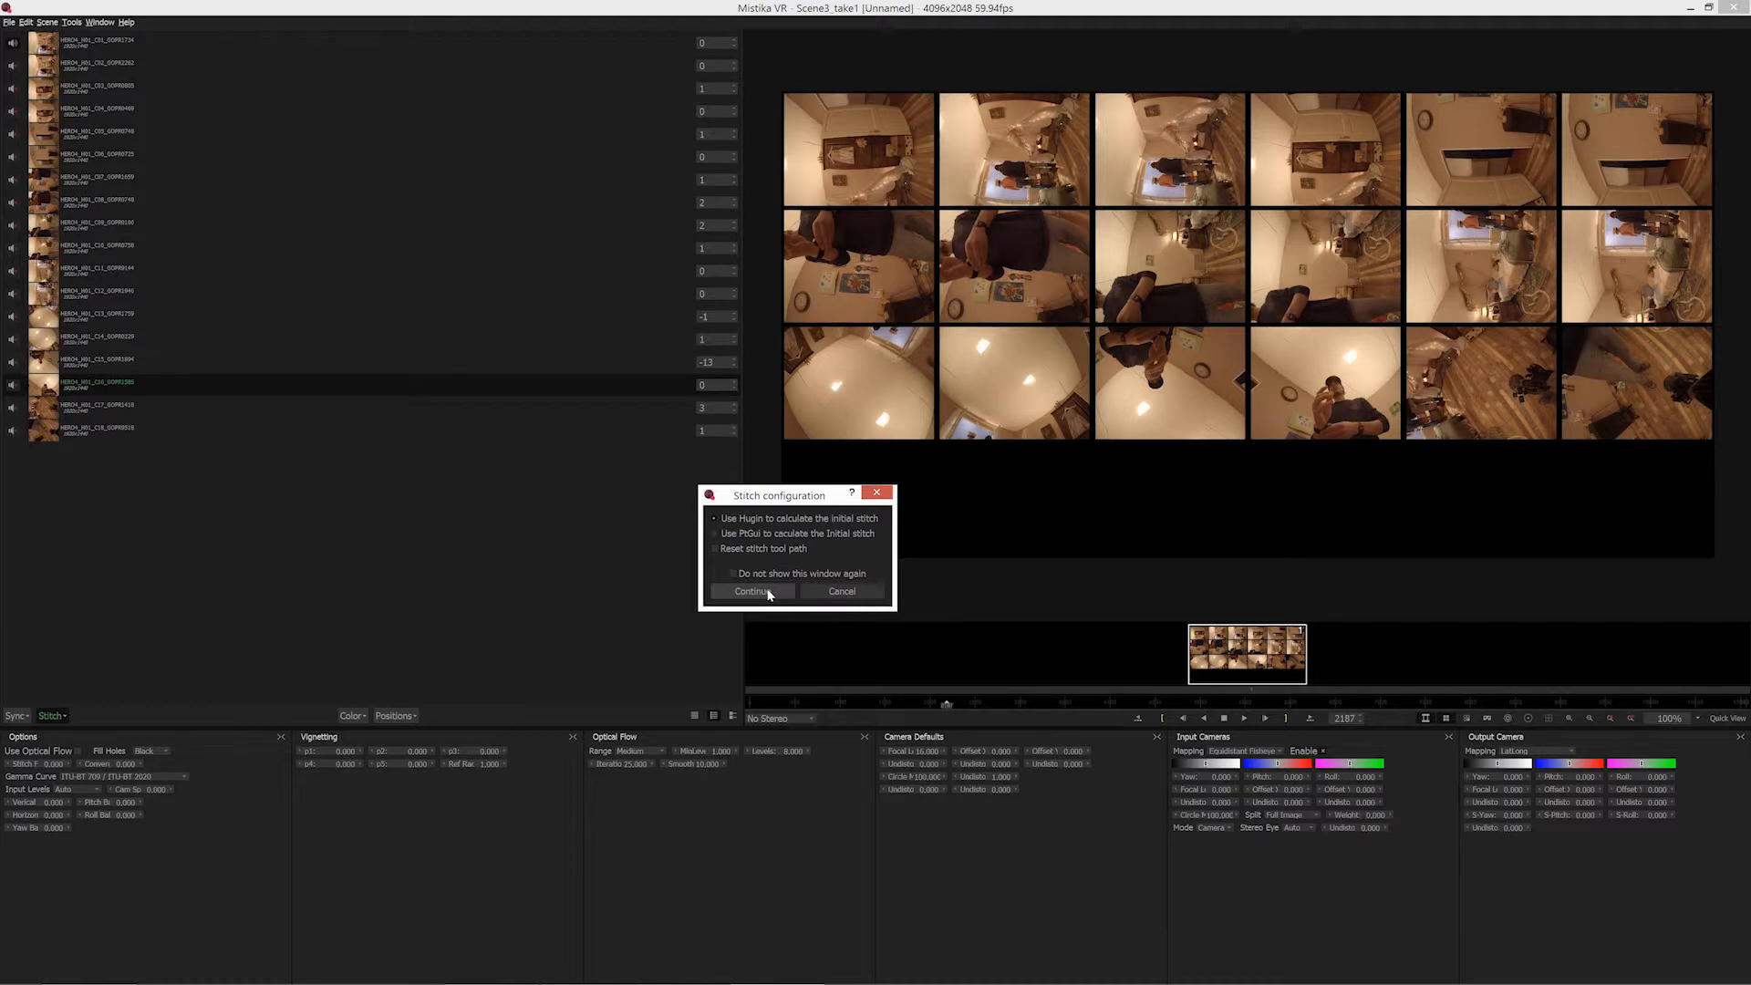
left_click(841, 591)
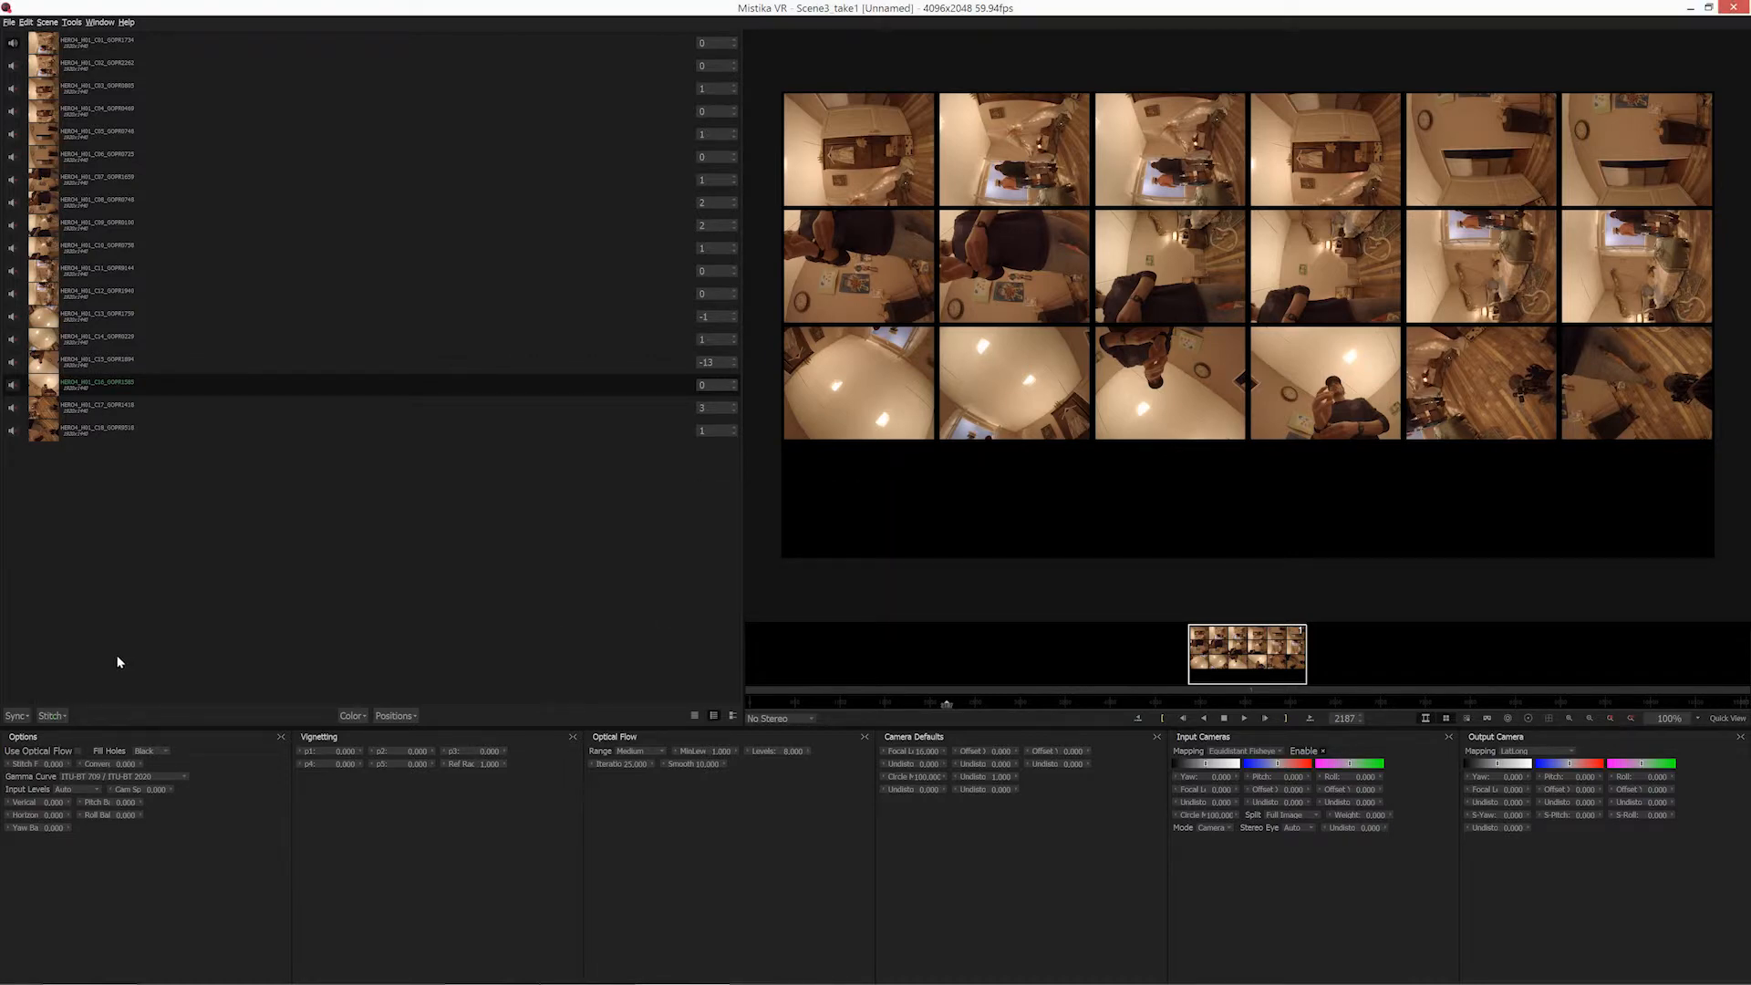
Import the April_stereo.pto stitch calibration from the Scene03 Take01 video folder and display the cameras as a stitched panorama.
left_click(55, 716)
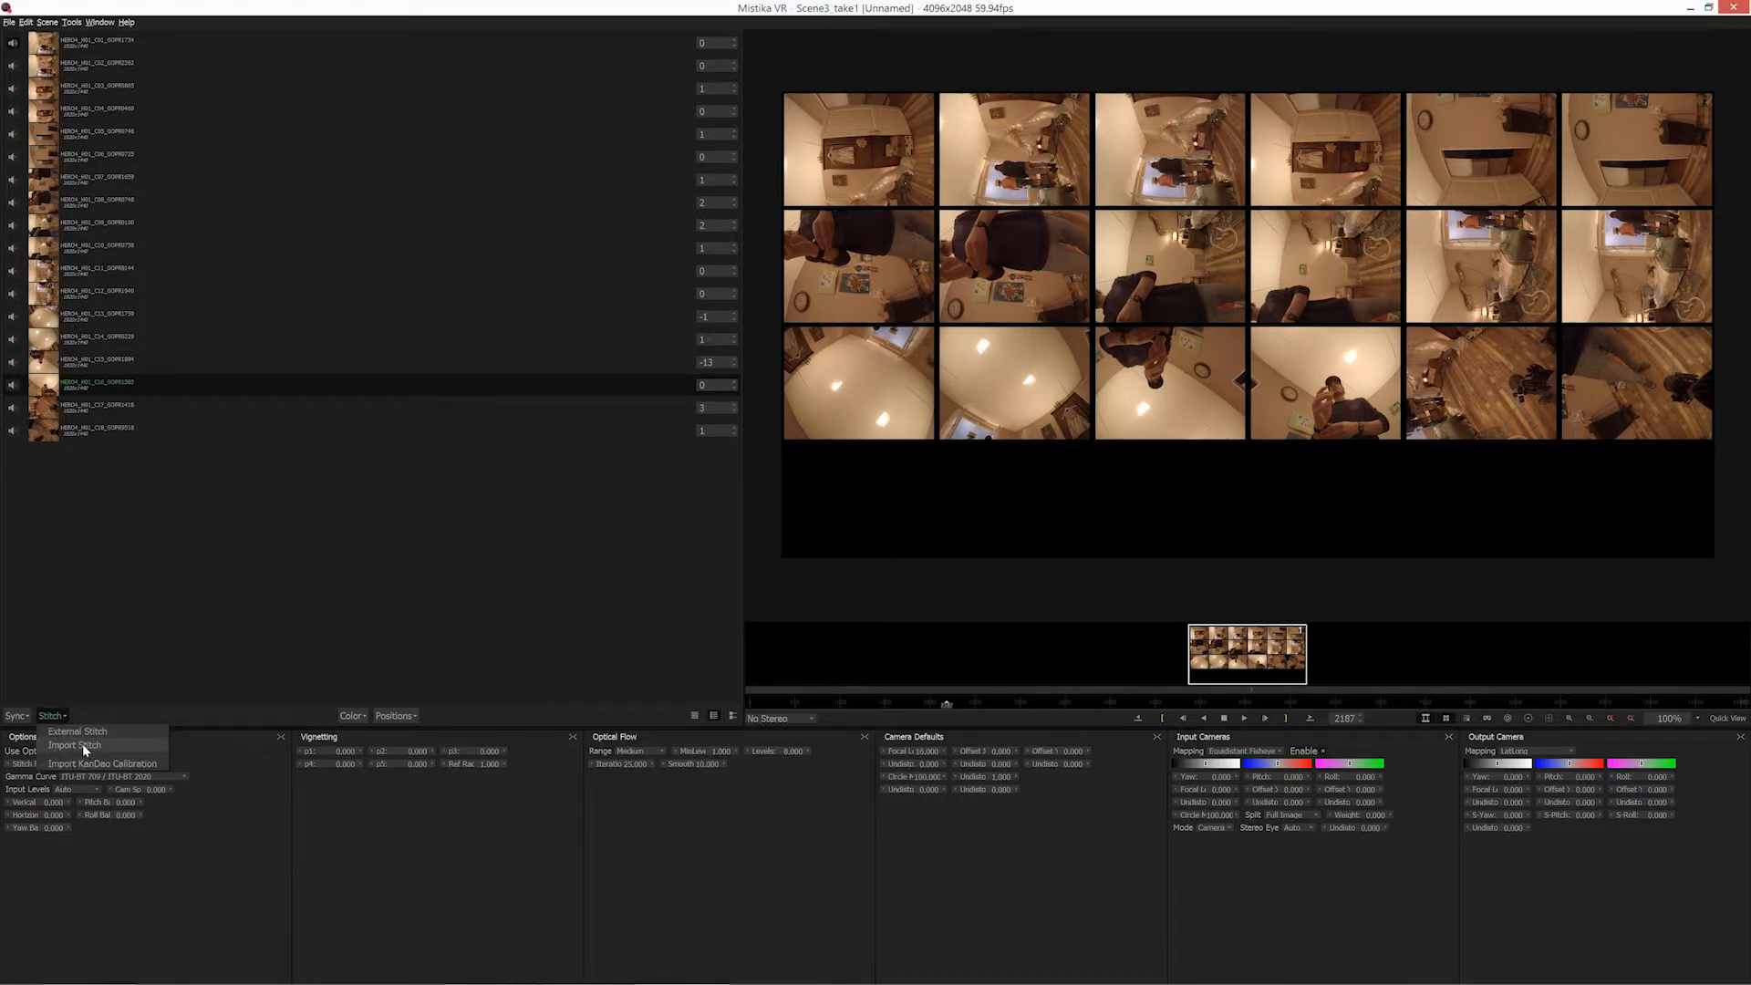
left_click(82, 743)
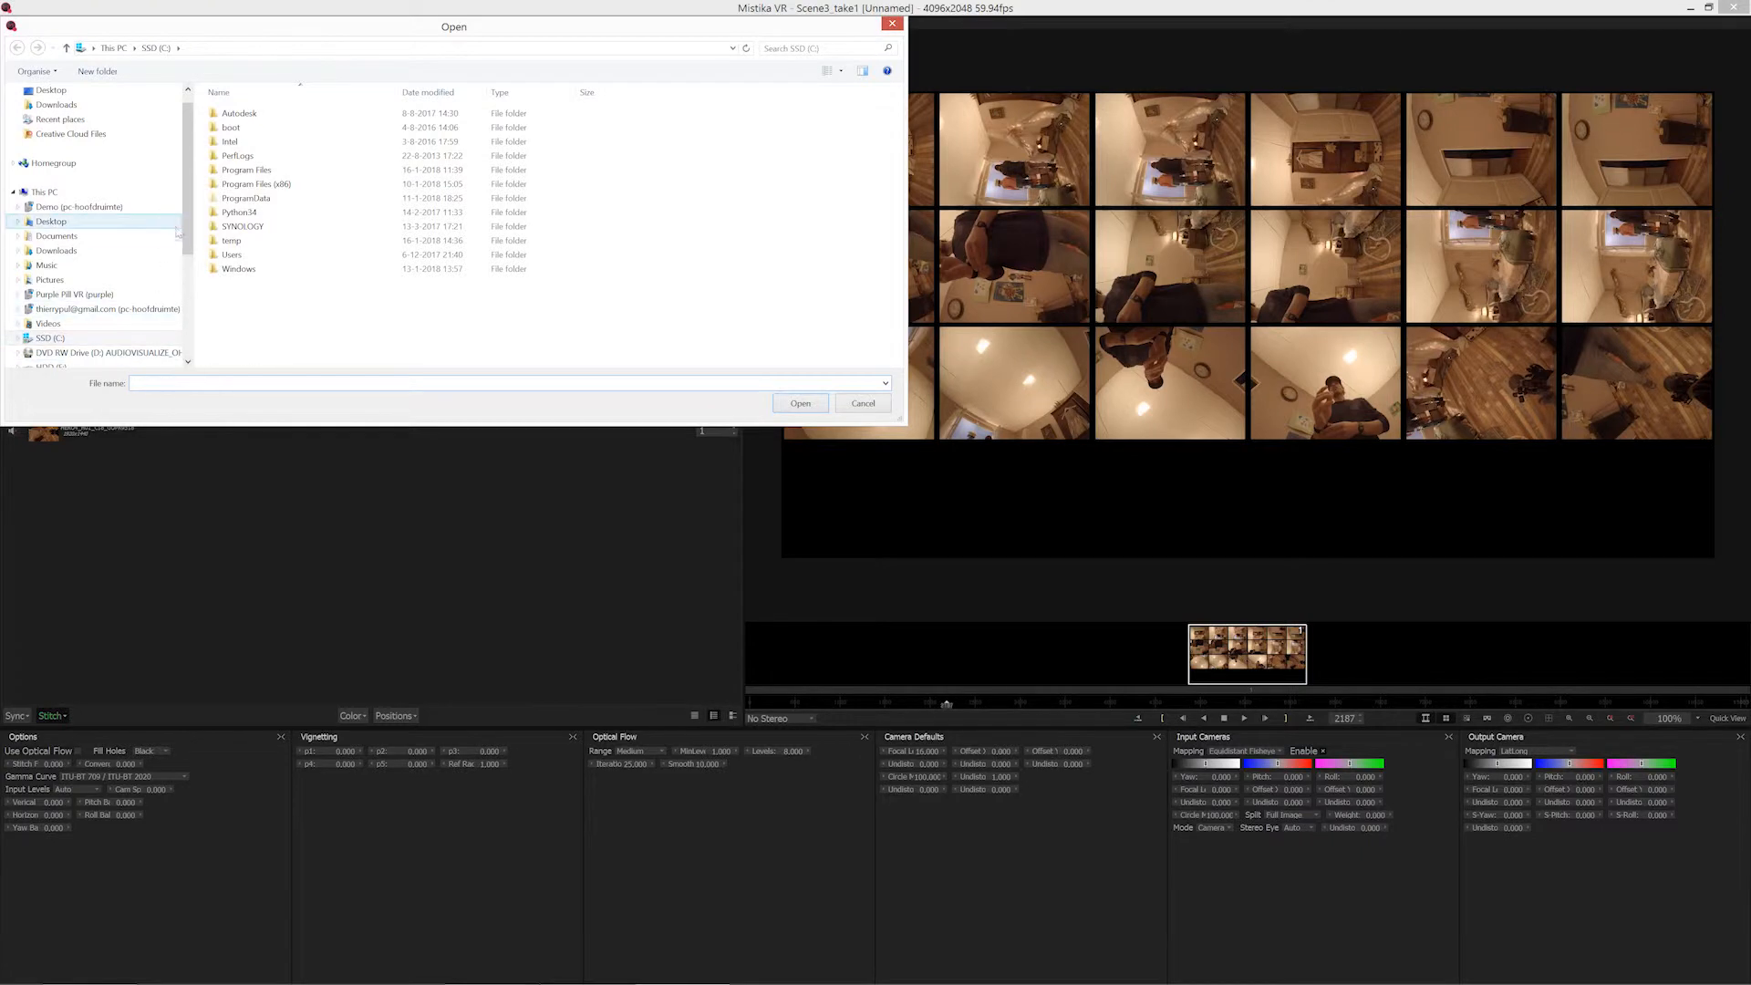
left_click(97, 92)
double_click(253, 211)
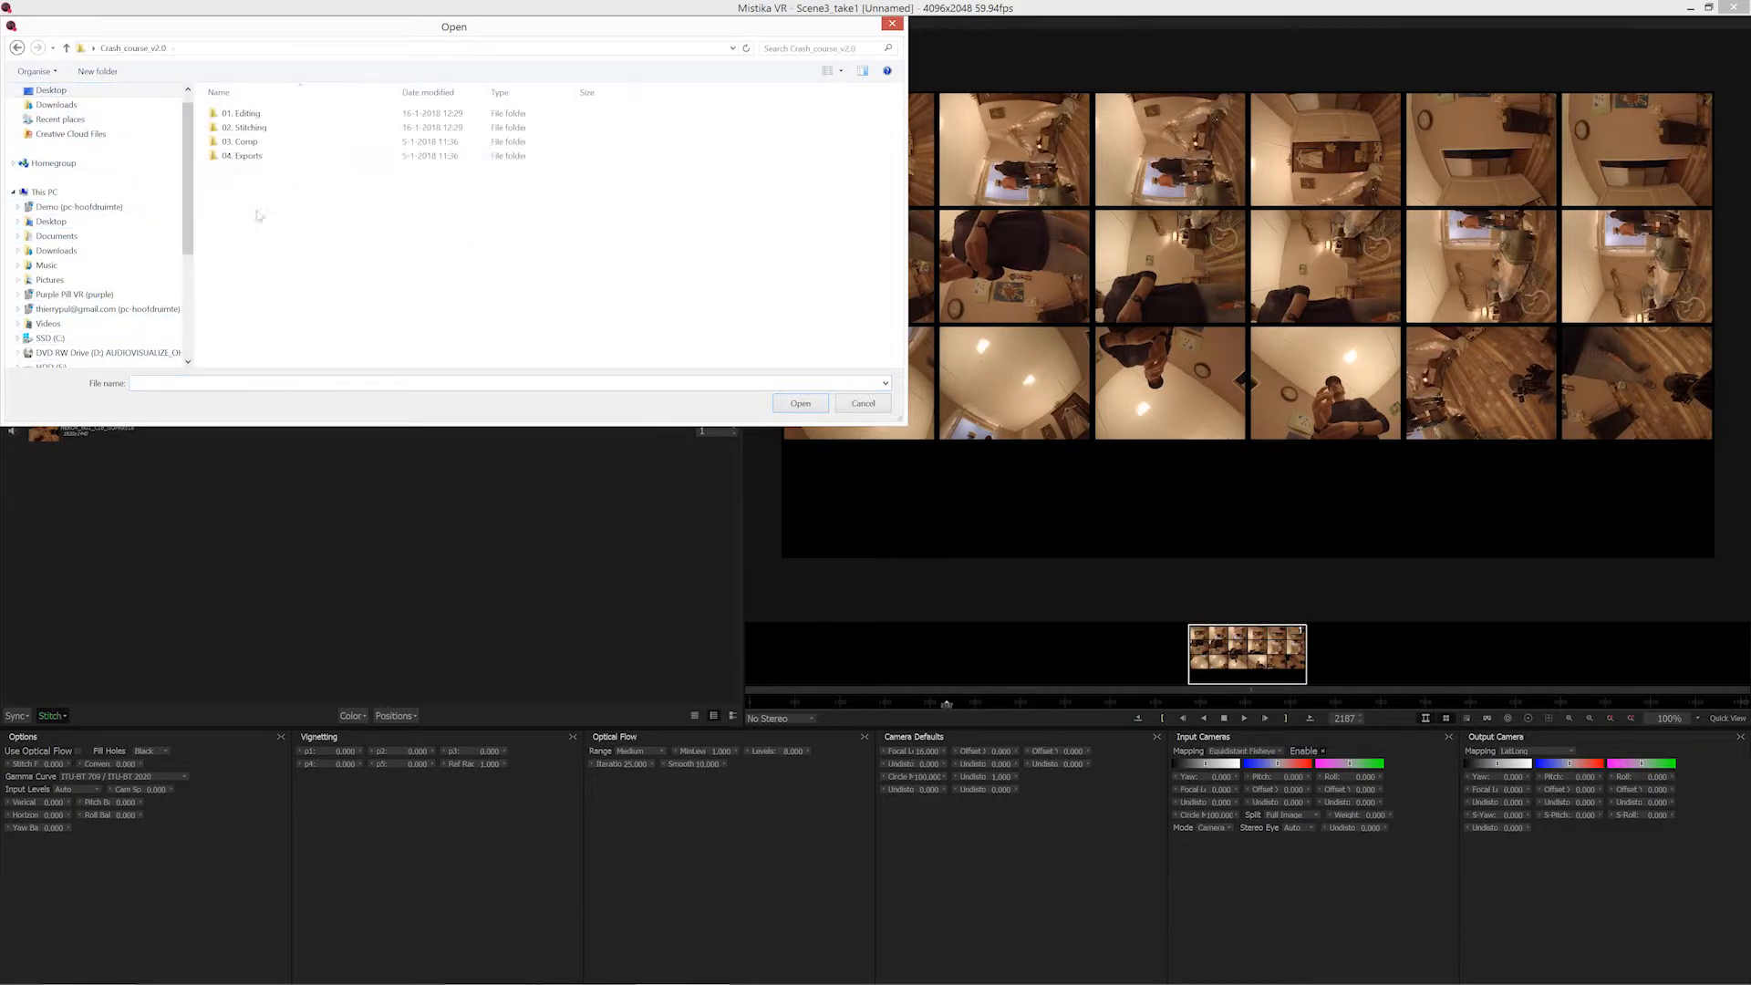
double_click(265, 128)
double_click(264, 129)
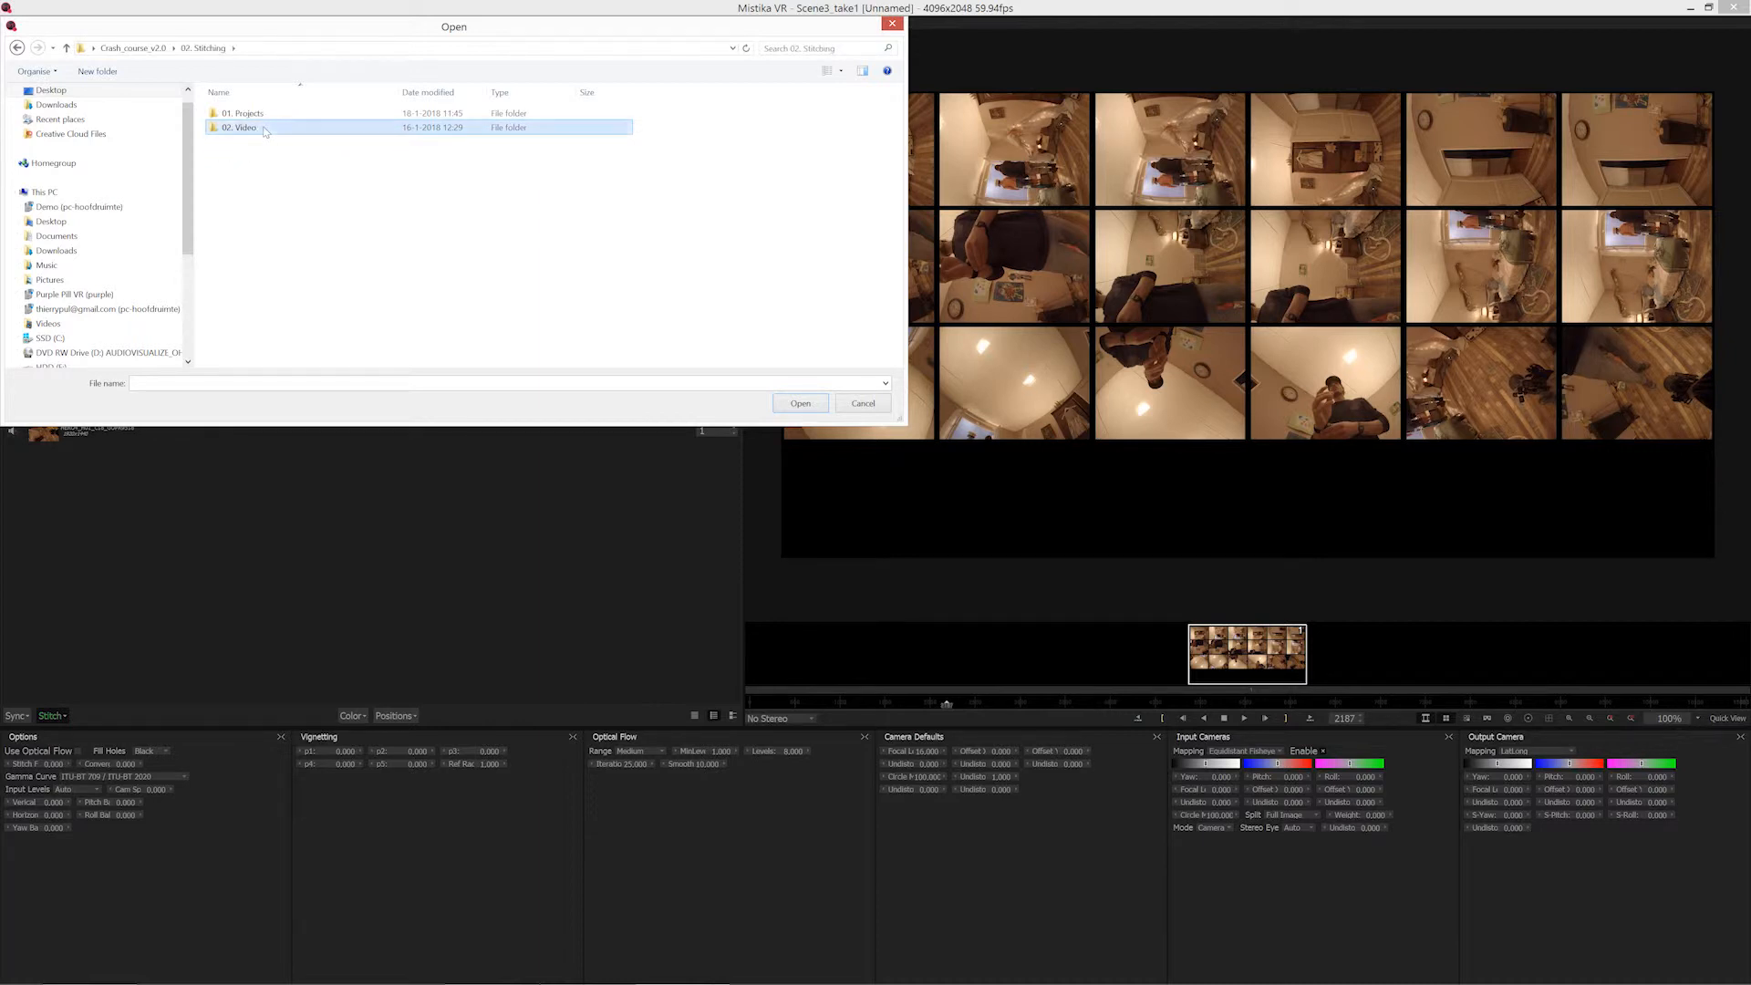
double_click(239, 141)
double_click(242, 113)
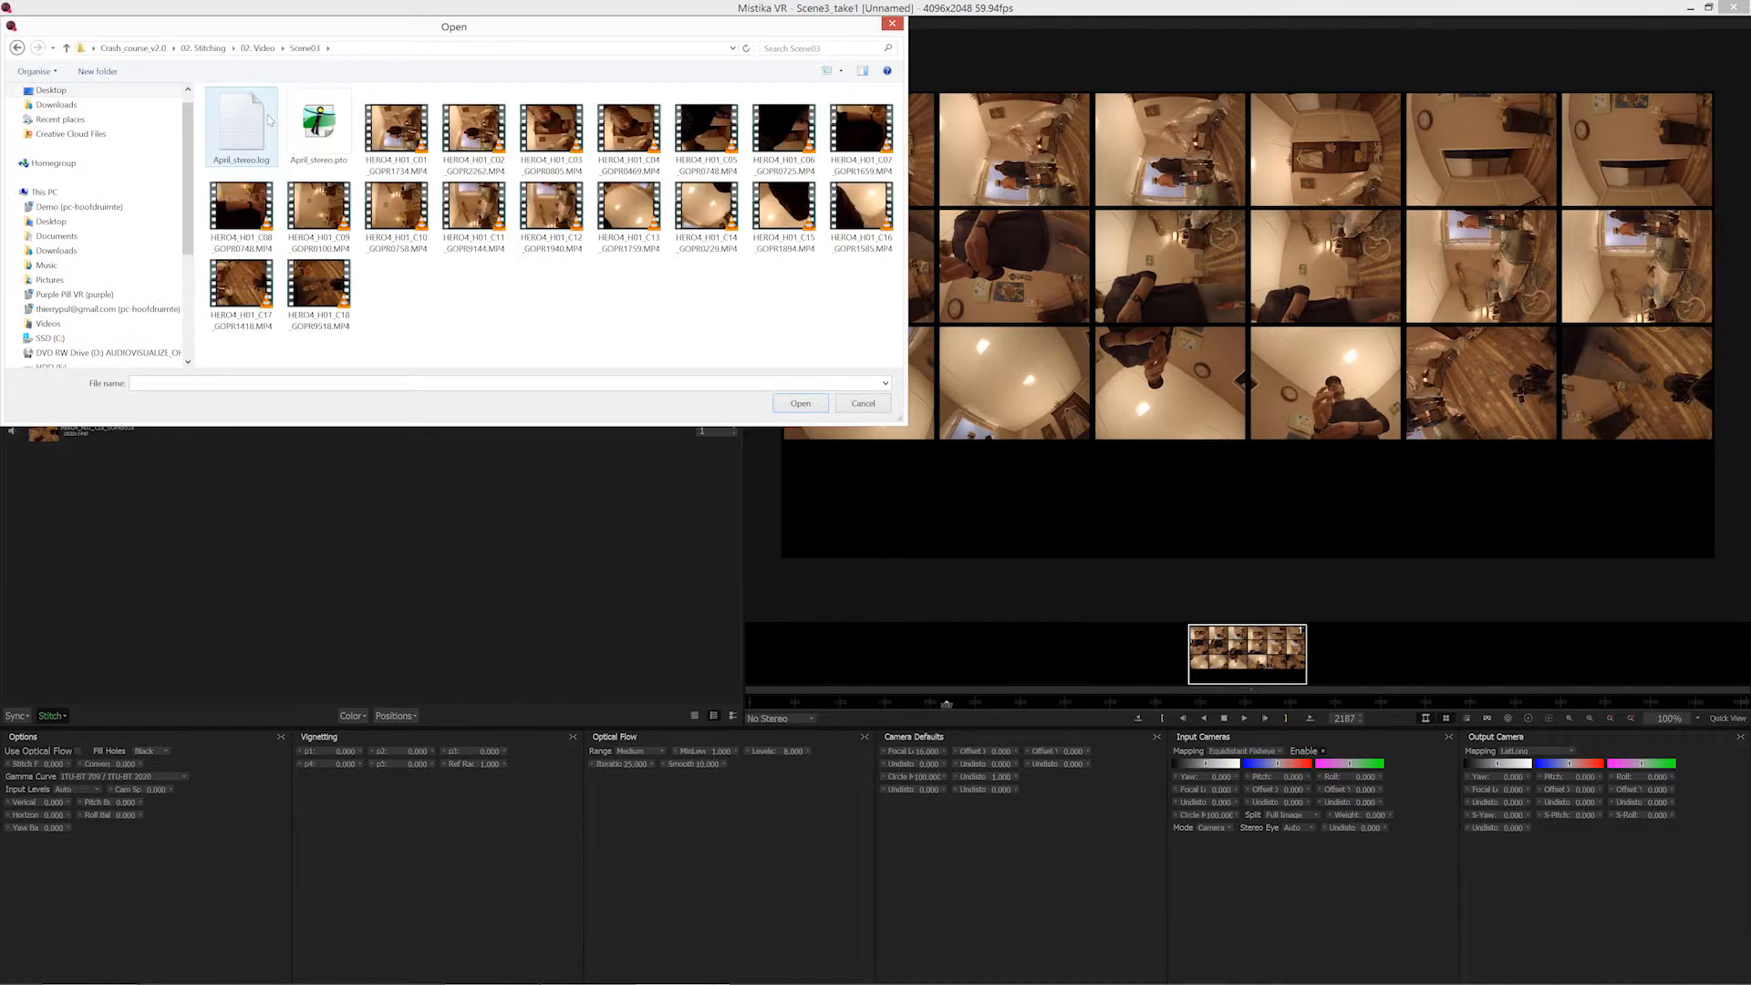
left_click(296, 139)
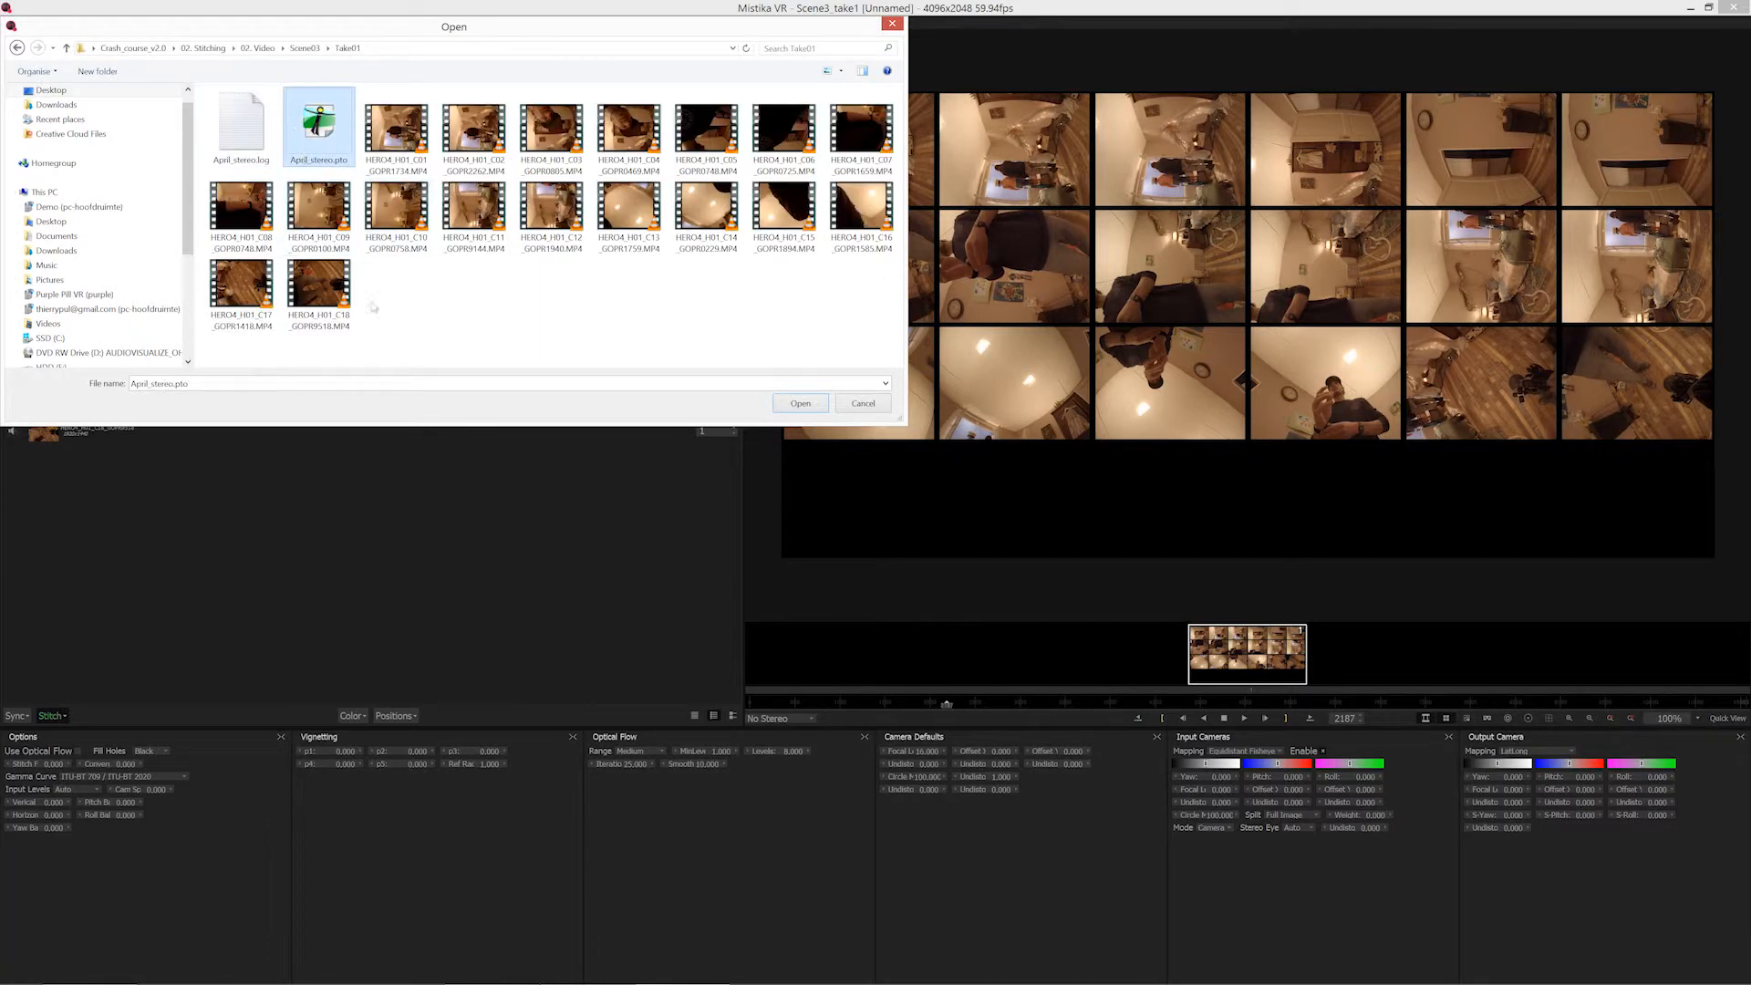
left_click(801, 404)
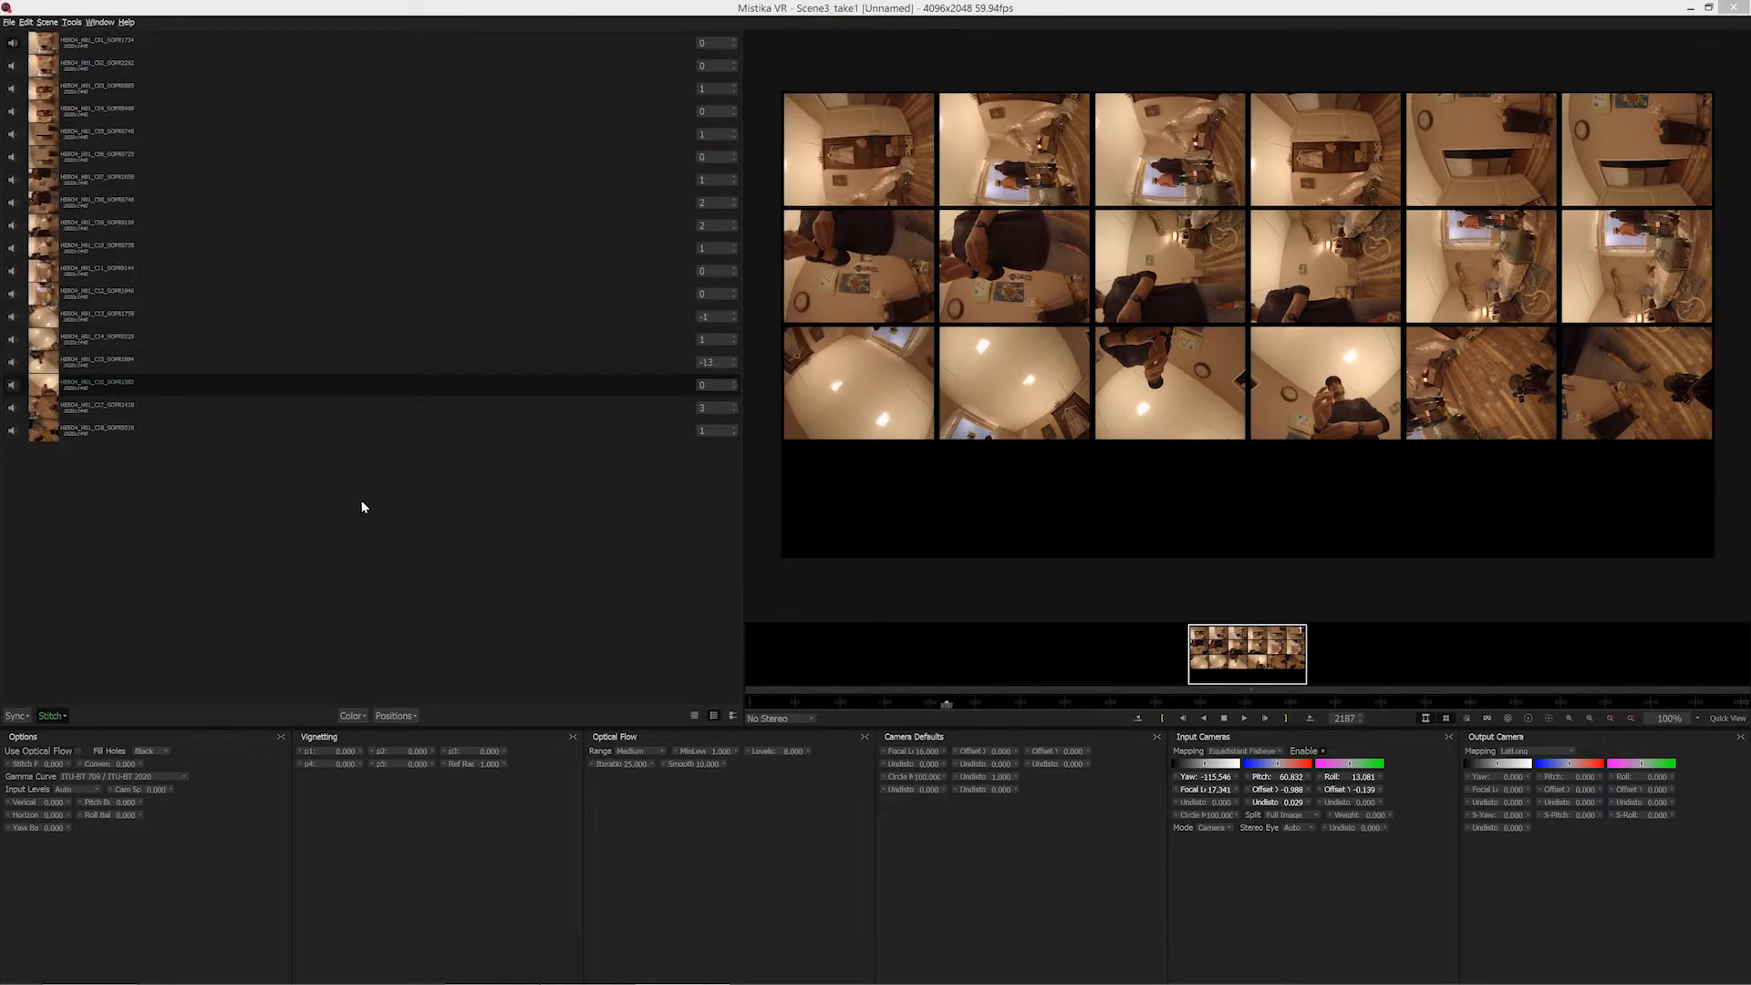
left_click(1449, 718)
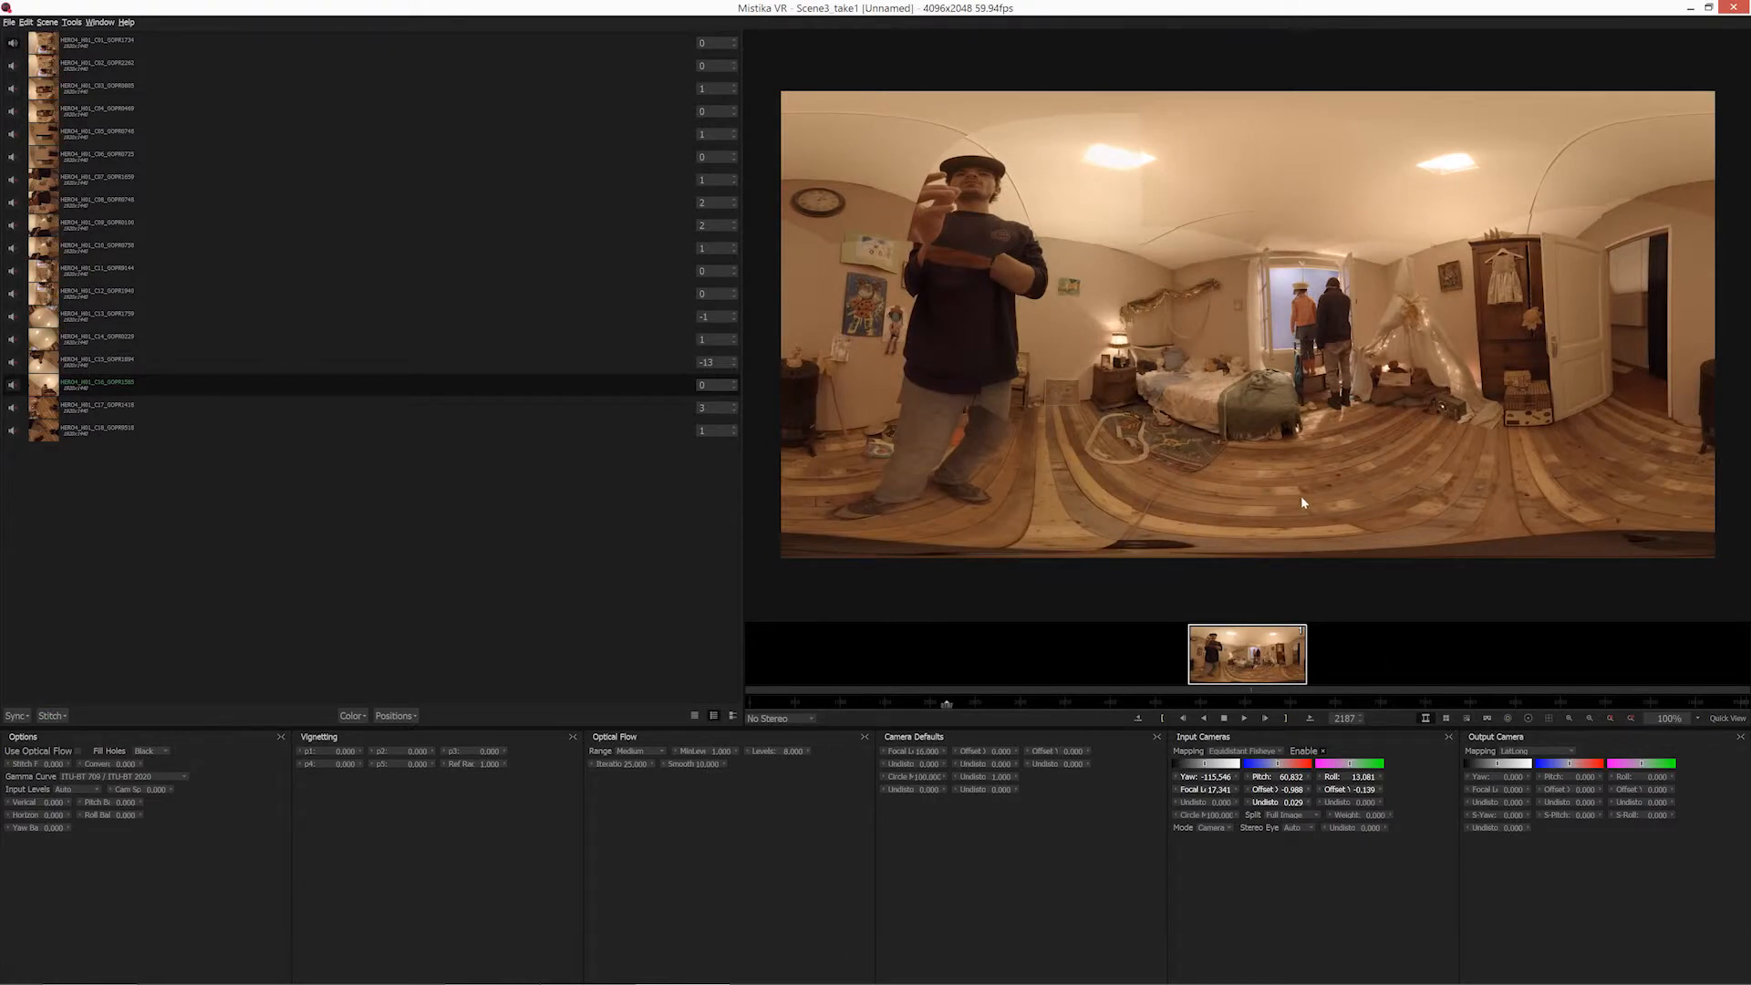
Look around the stitched bedroom in the VR view and return to the flat panorama.
left_click(1486, 719)
left_click_drag(1454, 602, 1534, 681)
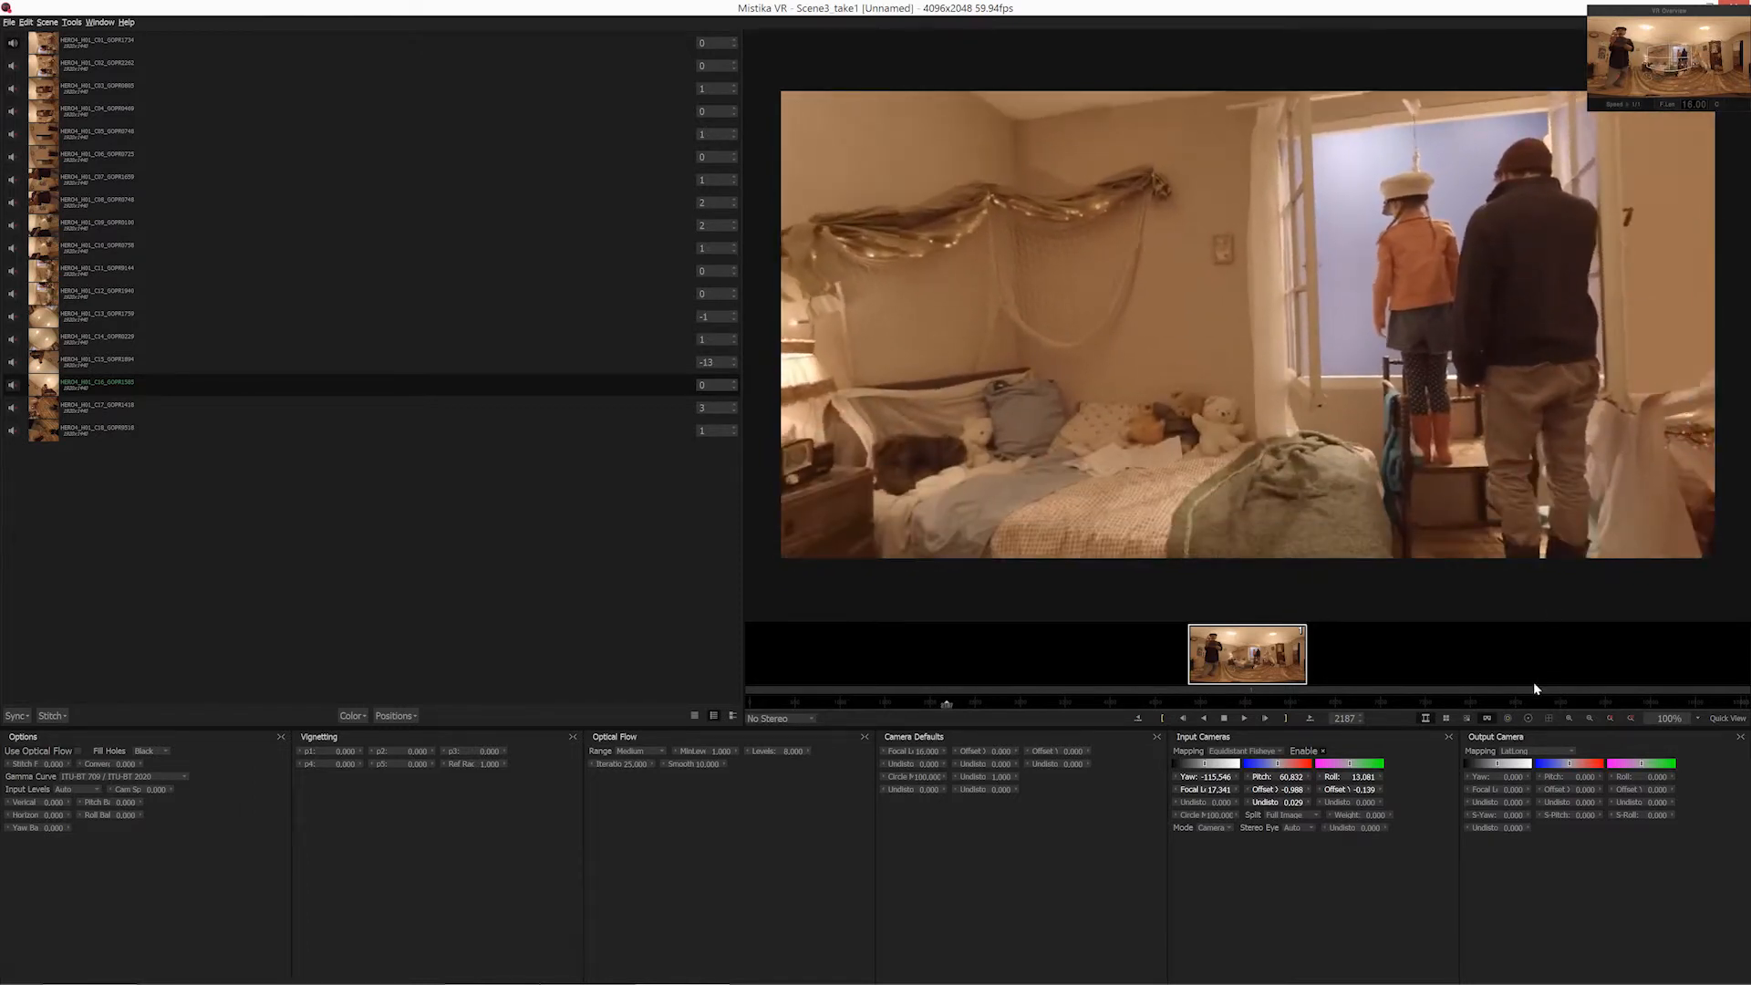
left_click(1489, 717)
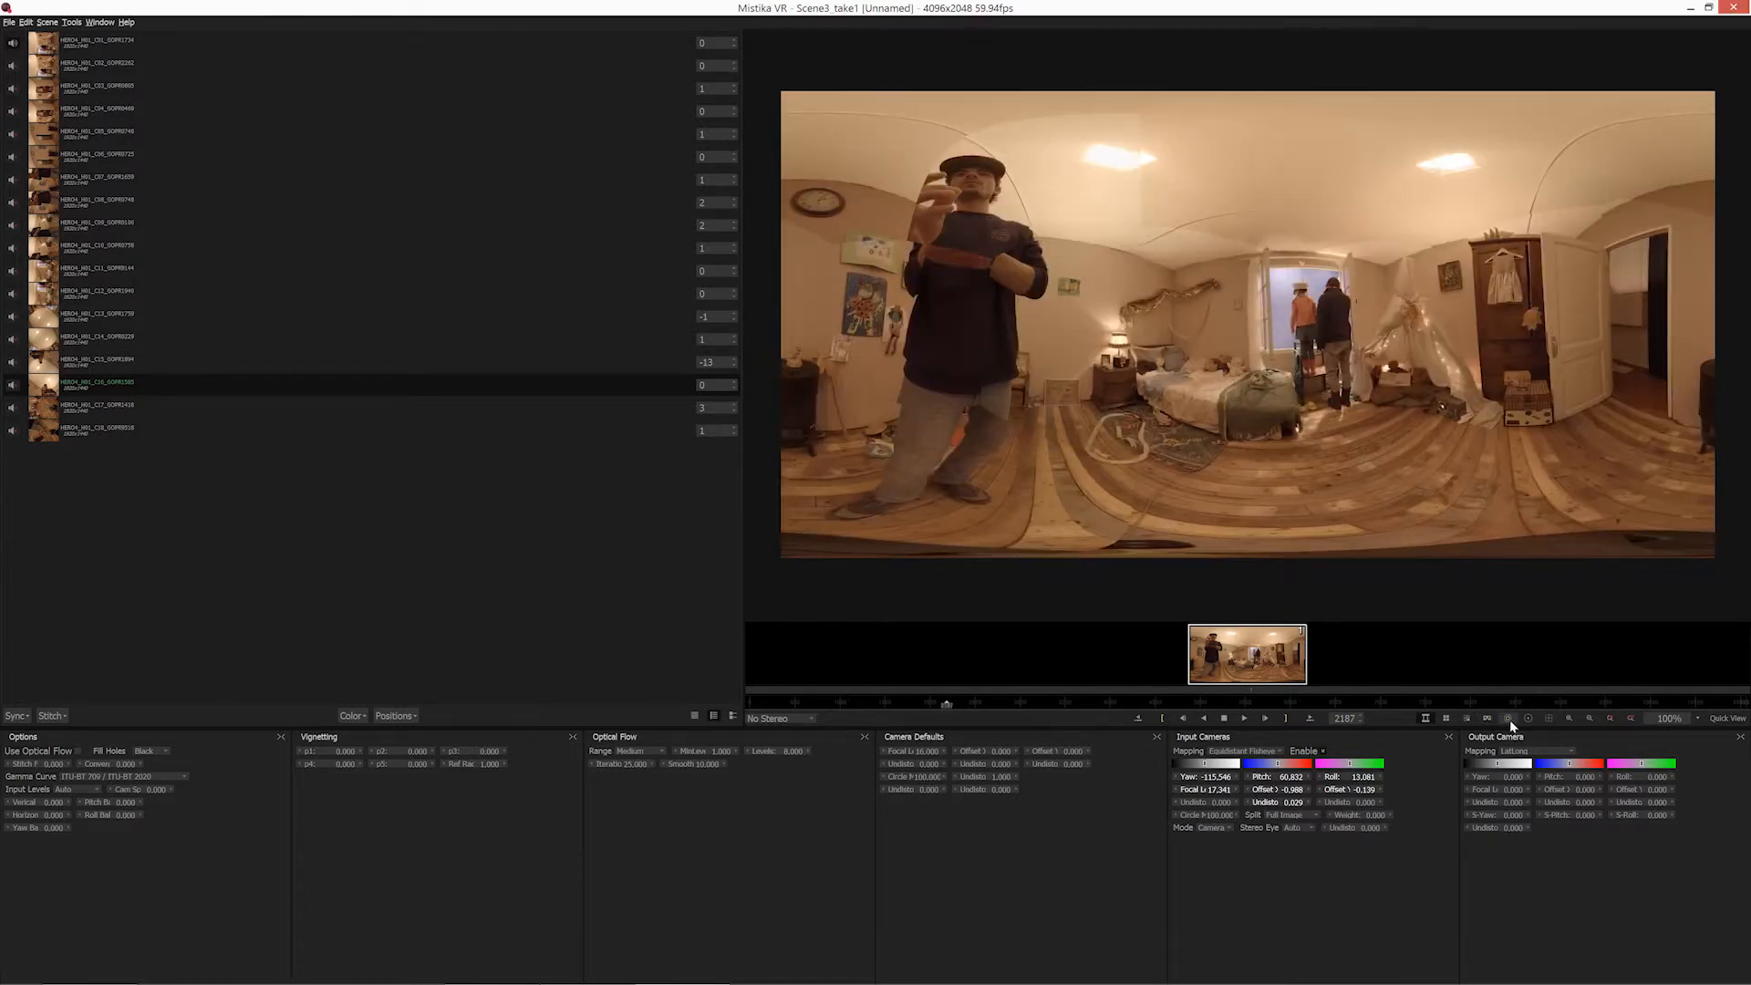
Check the camera position overlay and the seam line overlay on the panorama, hiding each one again.
left_click(1509, 721)
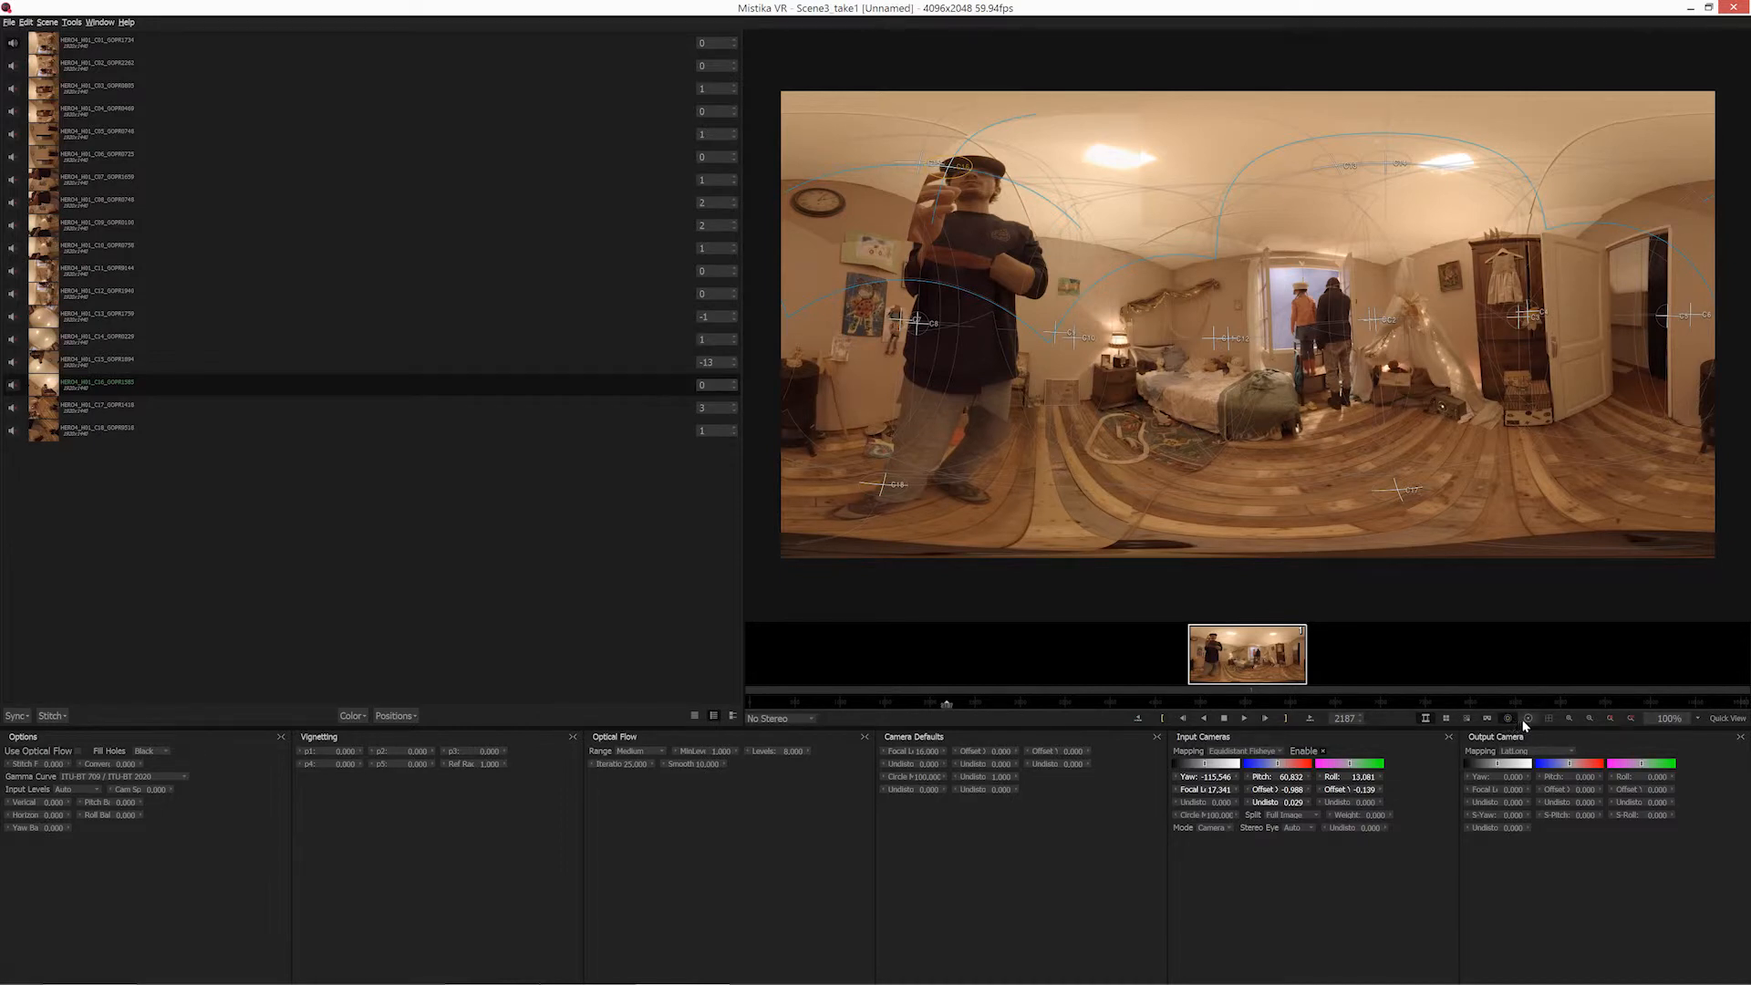
left_click(1511, 718)
left_click(1529, 719)
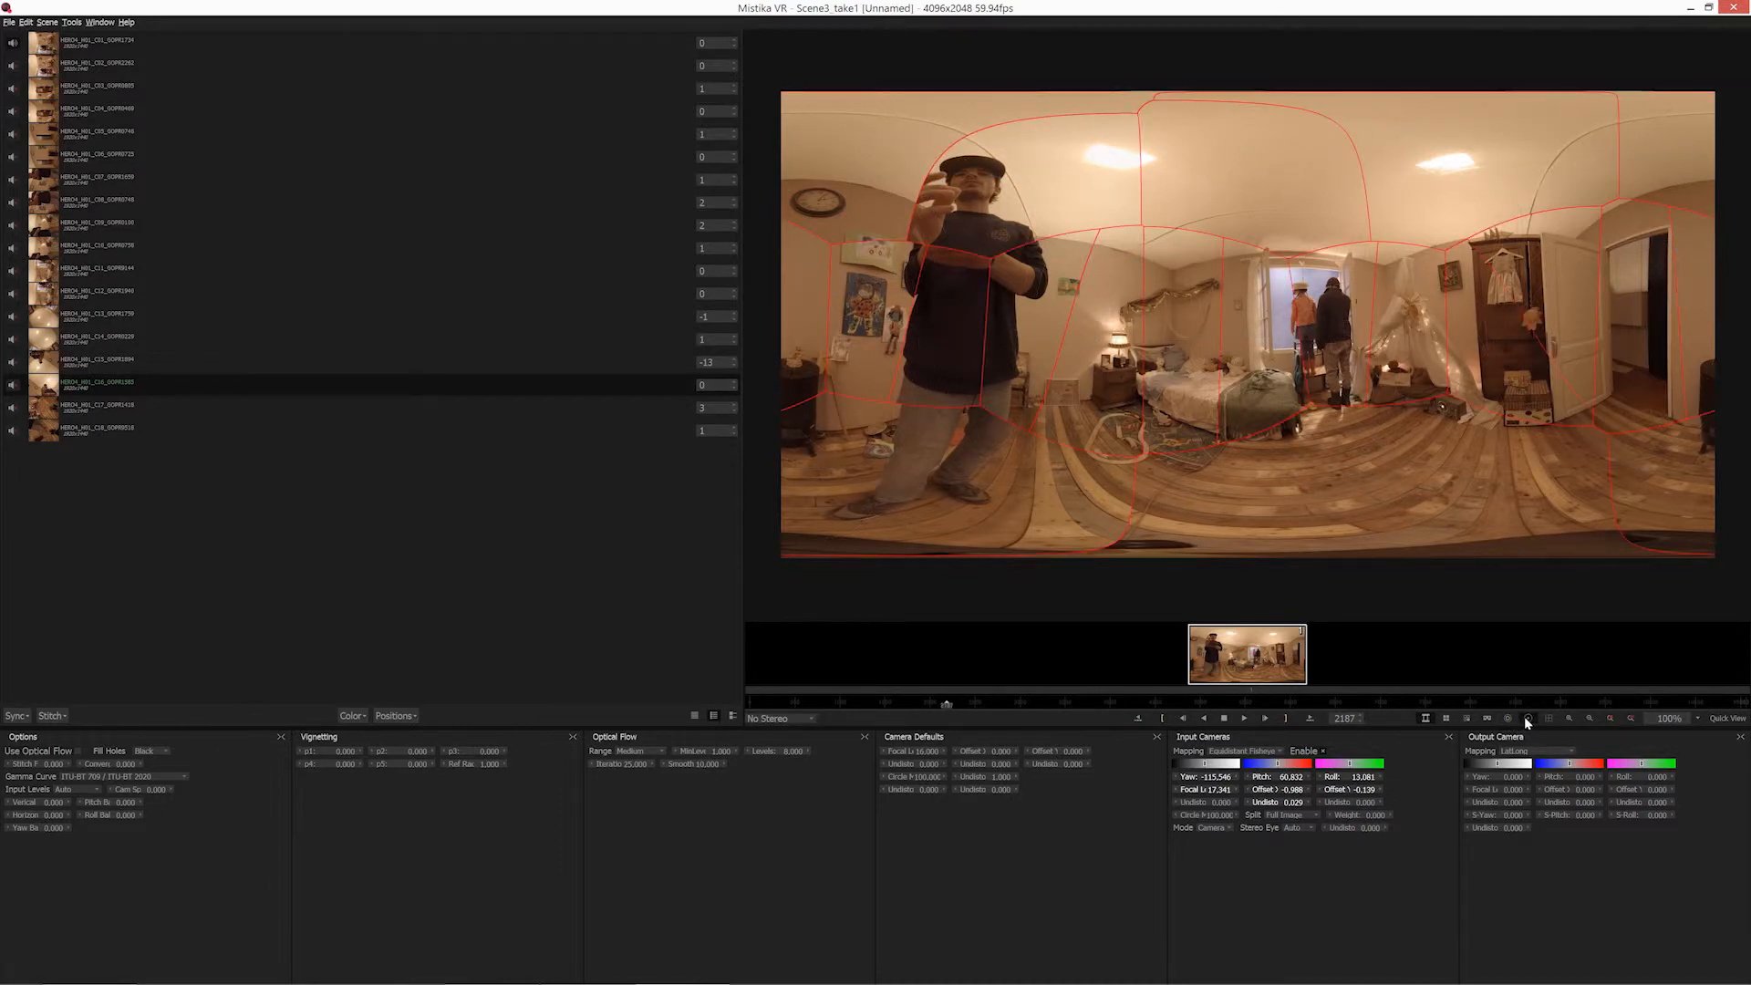
left_click(1529, 718)
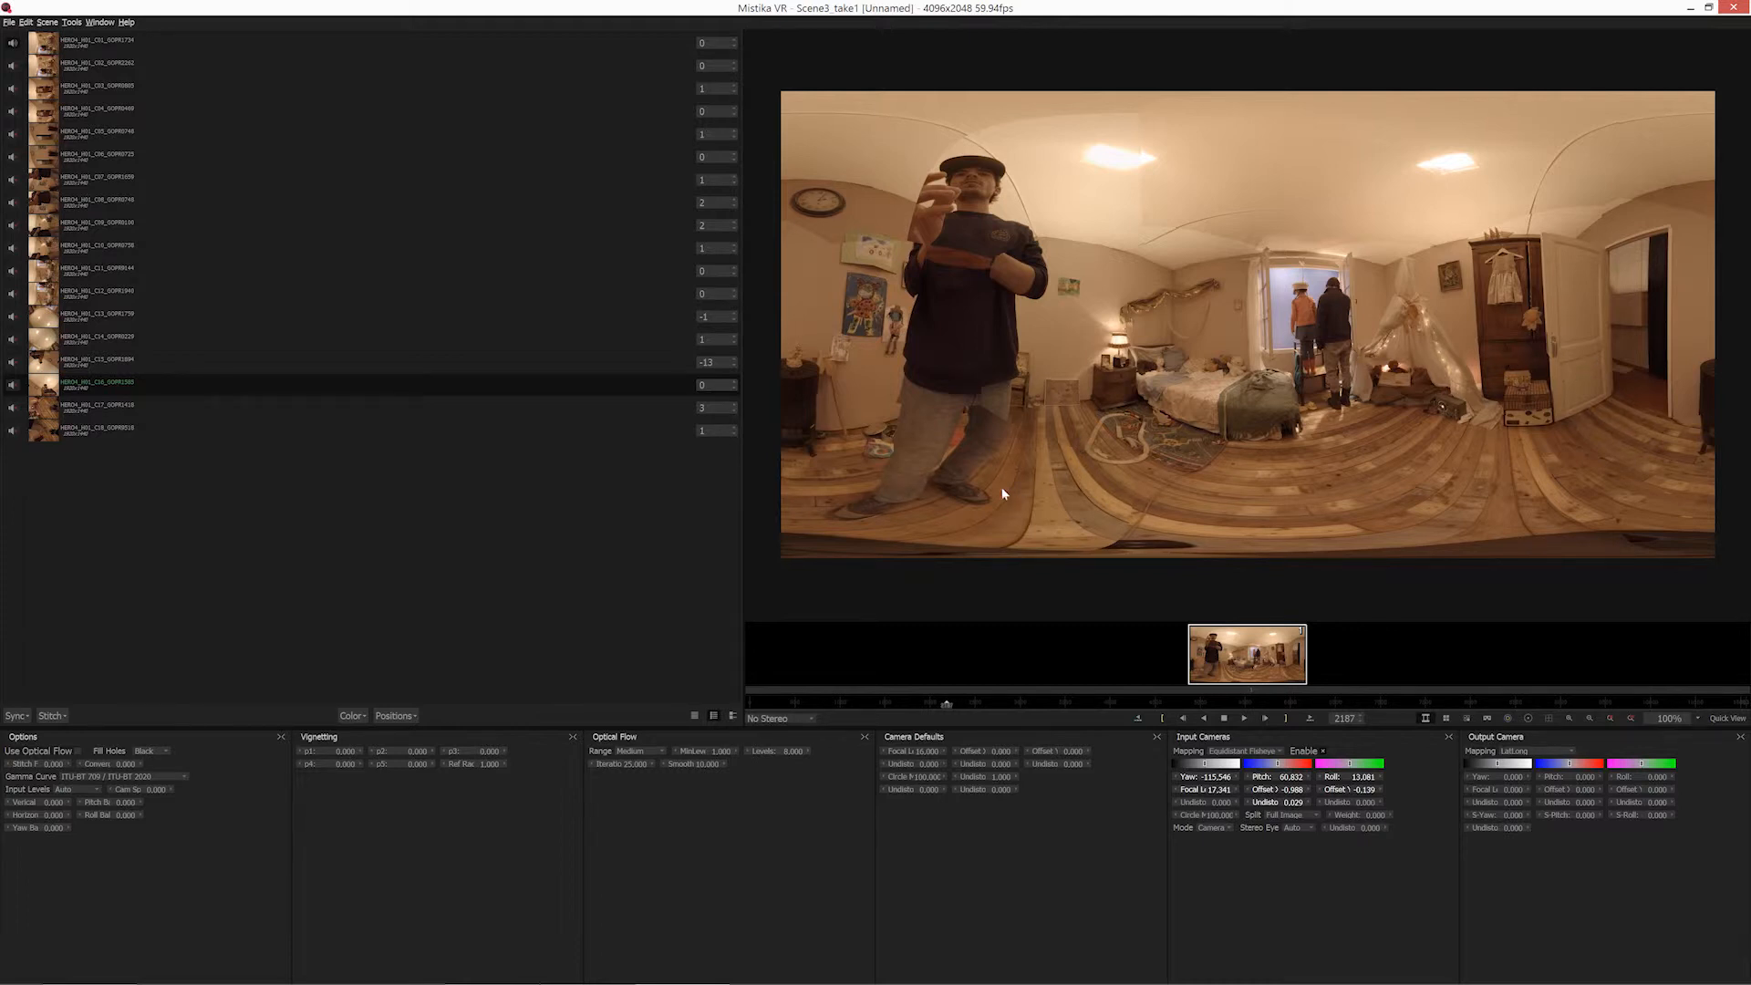
Examine the Input Cameras parameters of the first cameras in the list, comparing the neighbouring C01 and C02 clips.
left_click(100, 46)
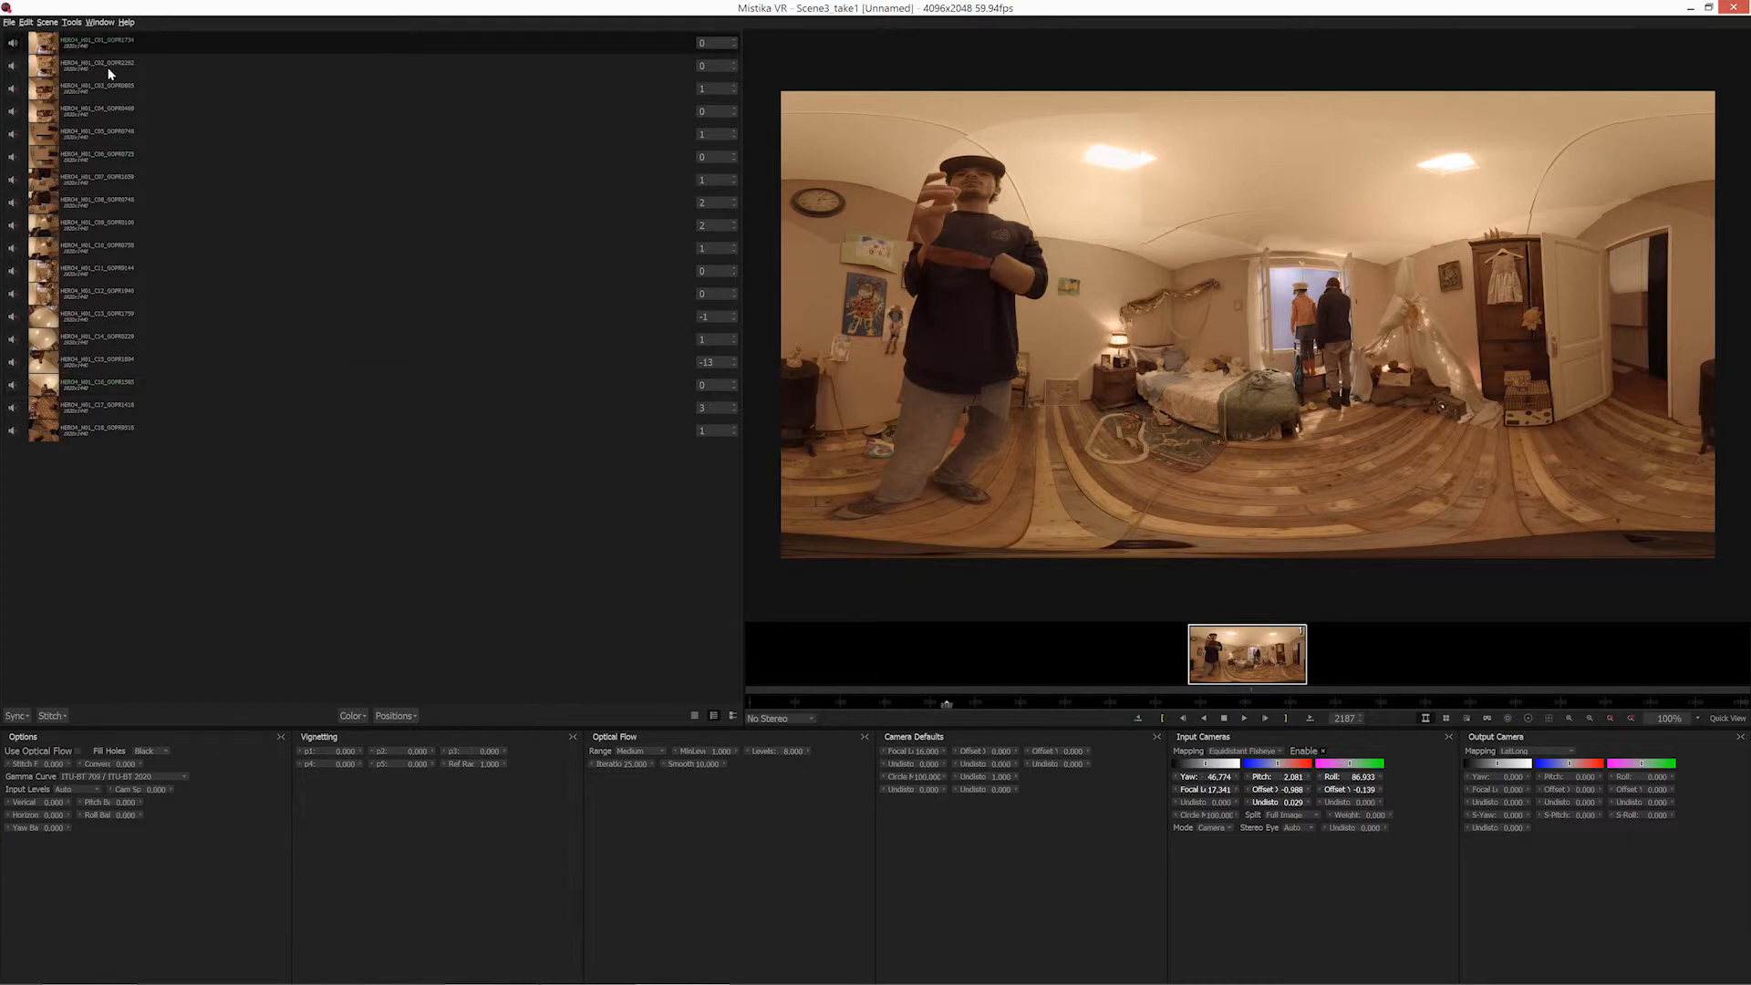
left_click(110, 72)
left_click(113, 84)
left_click(101, 40)
left_click(93, 67)
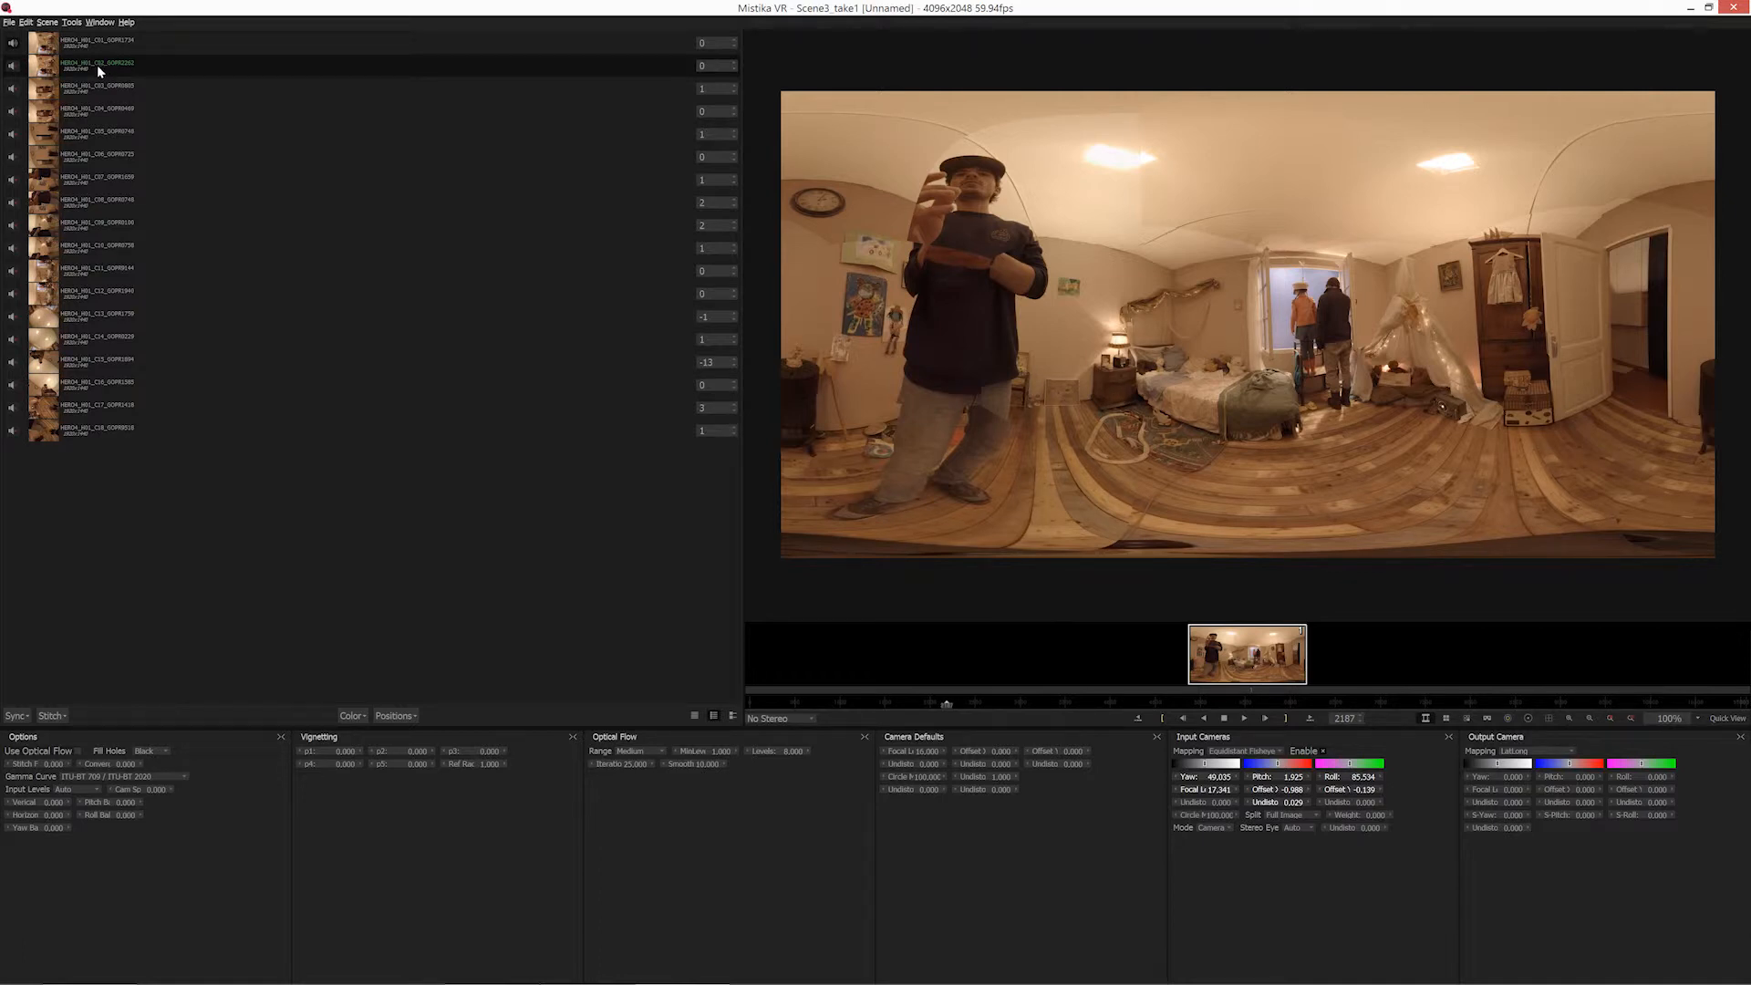
left_click(91, 43)
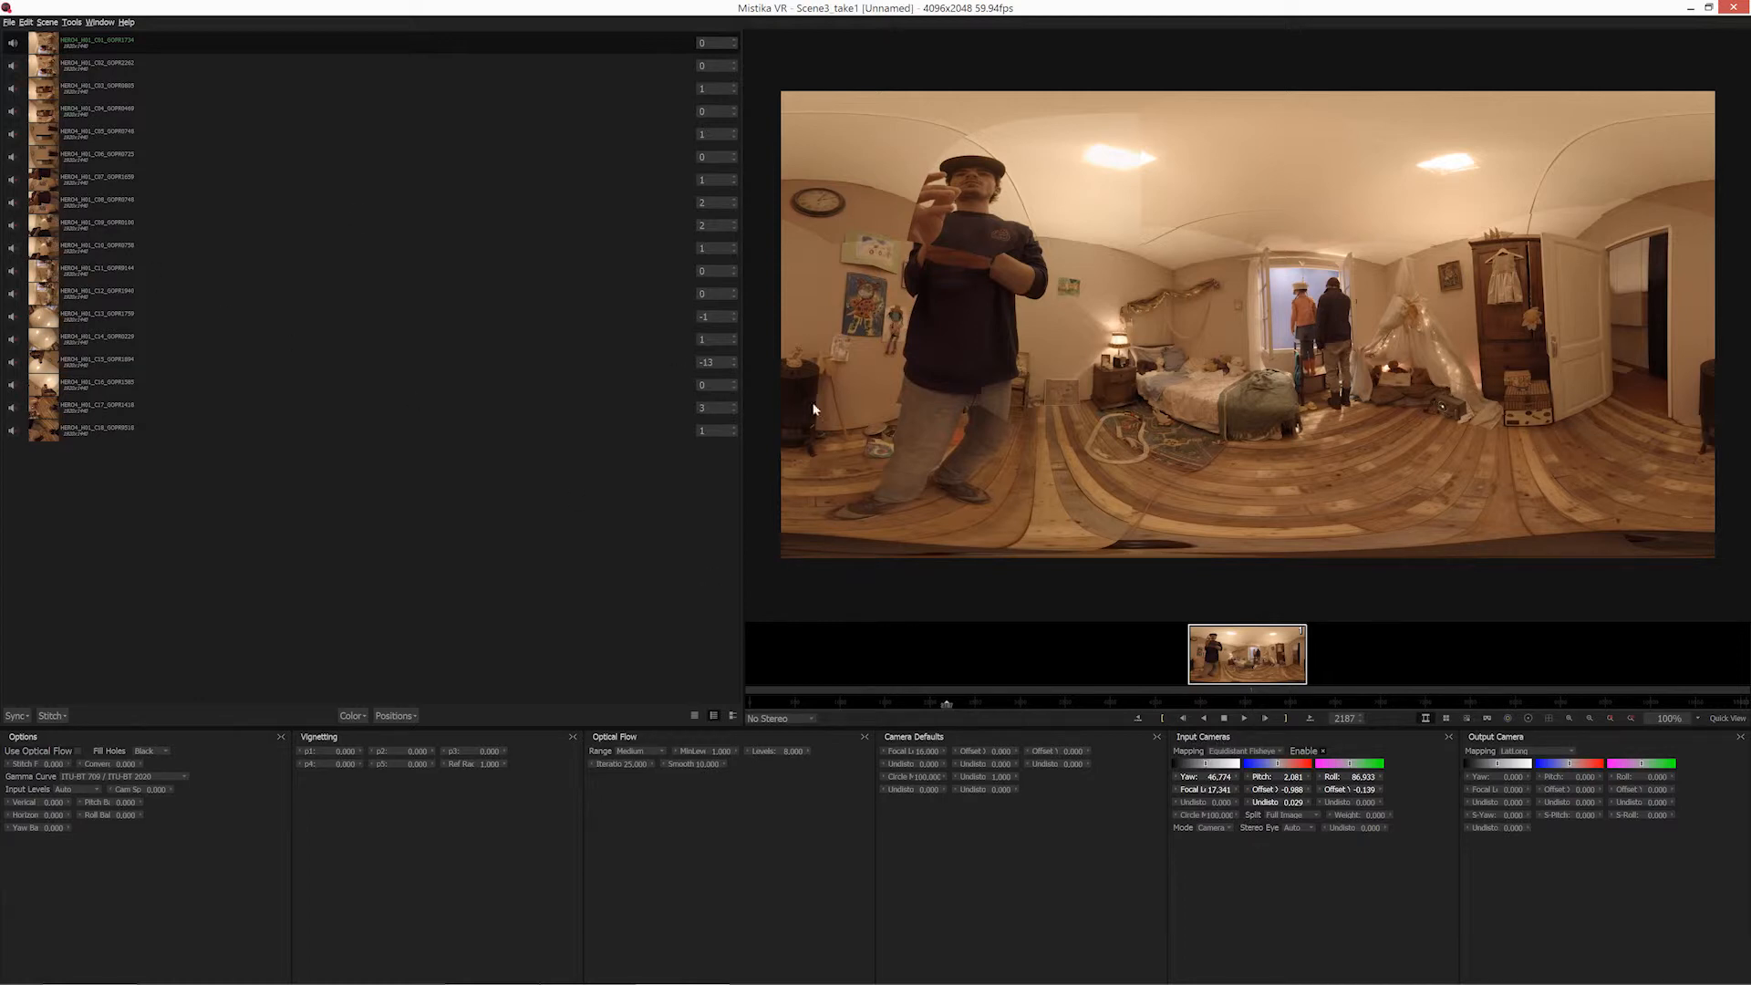
Assign the Stereo Eye for the first and second cameras individually.
left_click(1301, 832)
left_click(1304, 834)
left_click(1303, 829)
left_click(1304, 847)
left_click(95, 73)
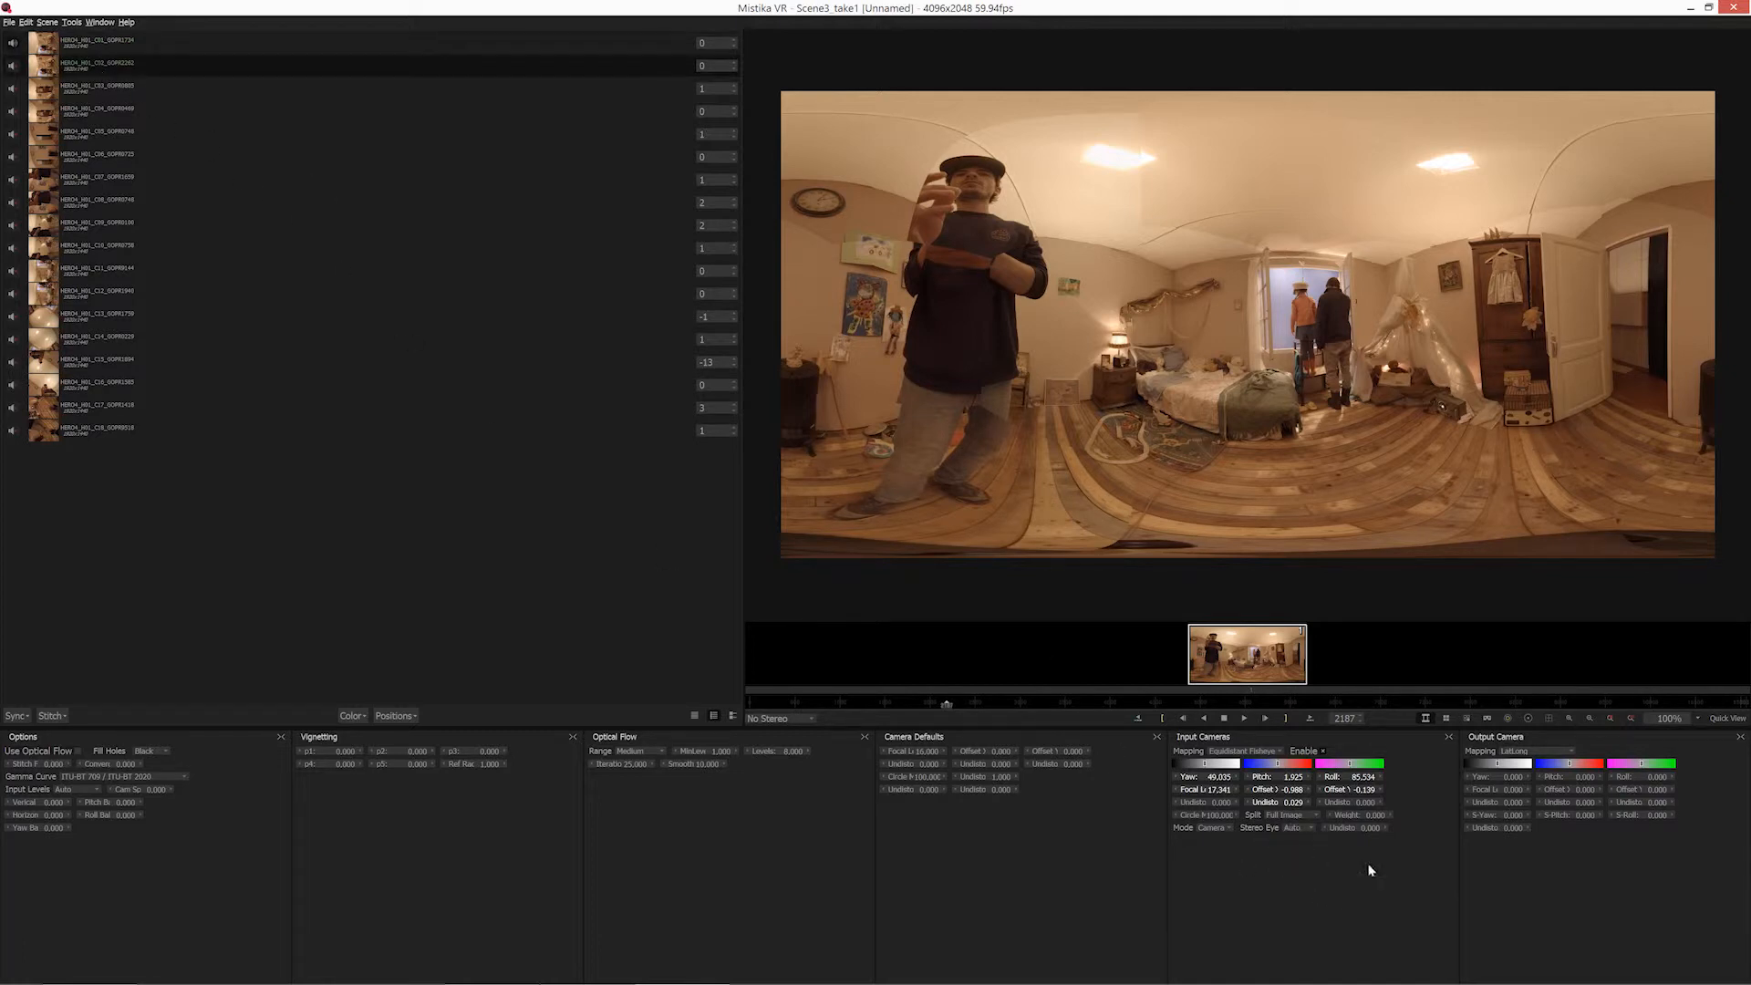
left_click(1303, 829)
left_click(1301, 864)
Set the third camera's Stereo Eye to Left and assign the eye for the fourth and fifth cameras.
left_click(84, 87)
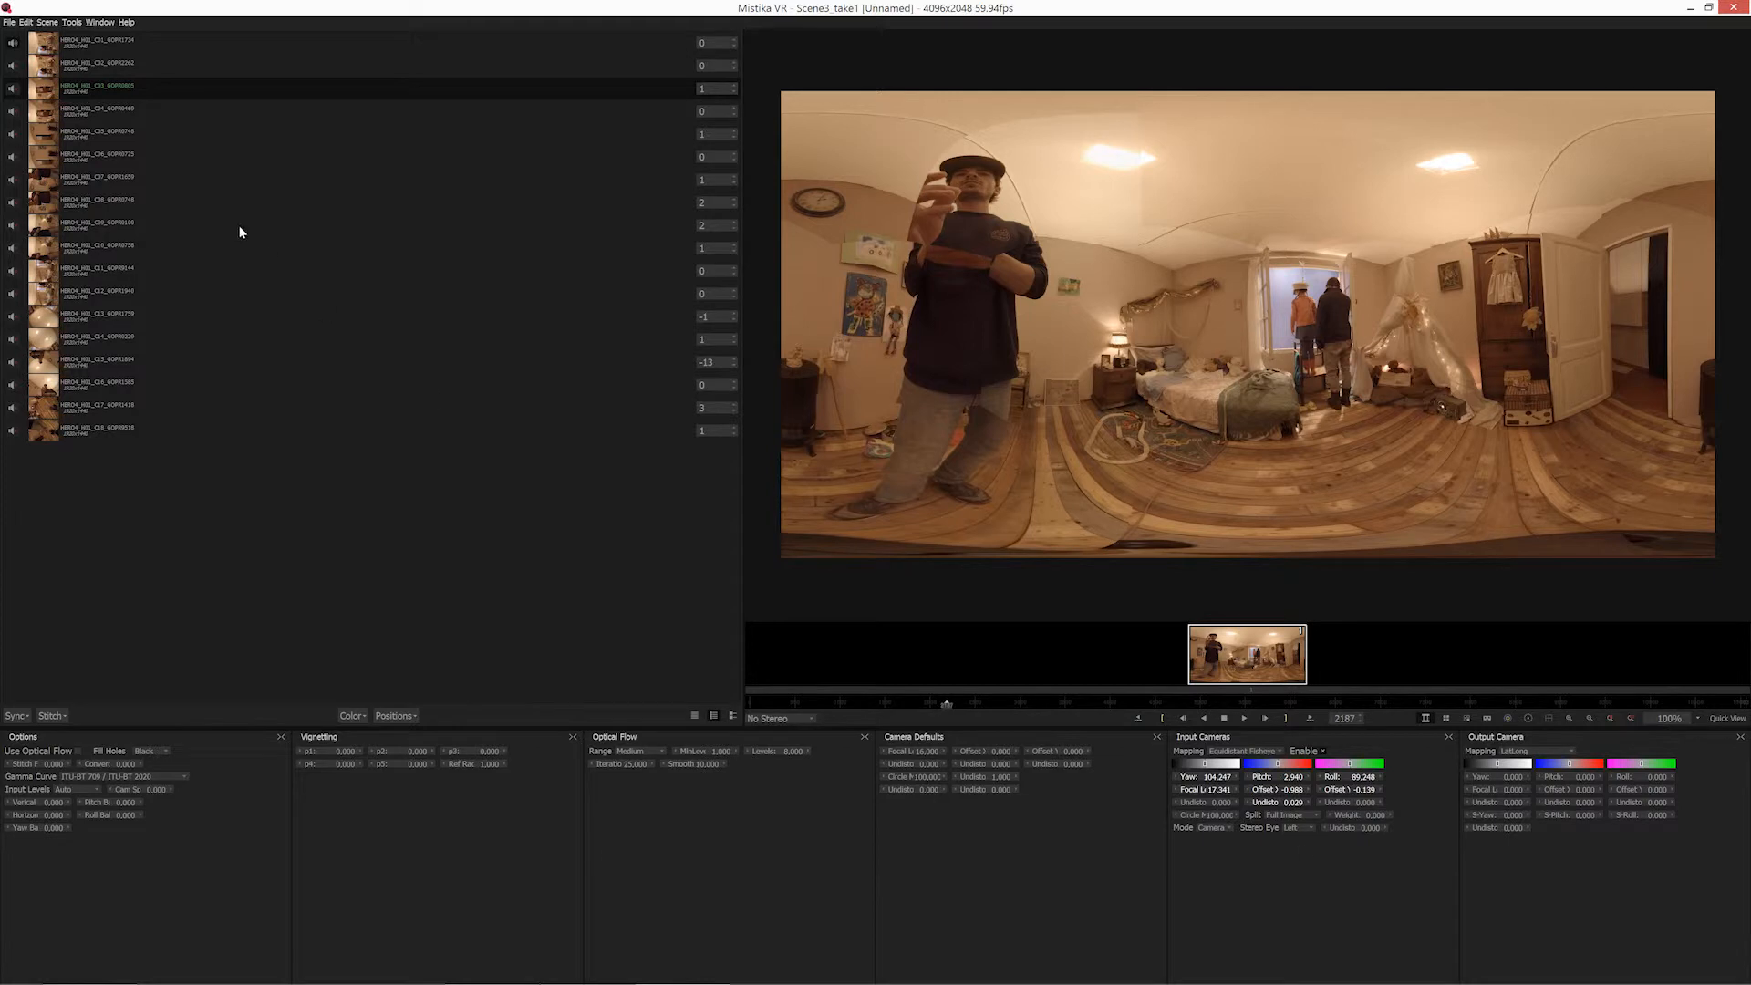
left_click(97, 112)
left_click(1287, 828)
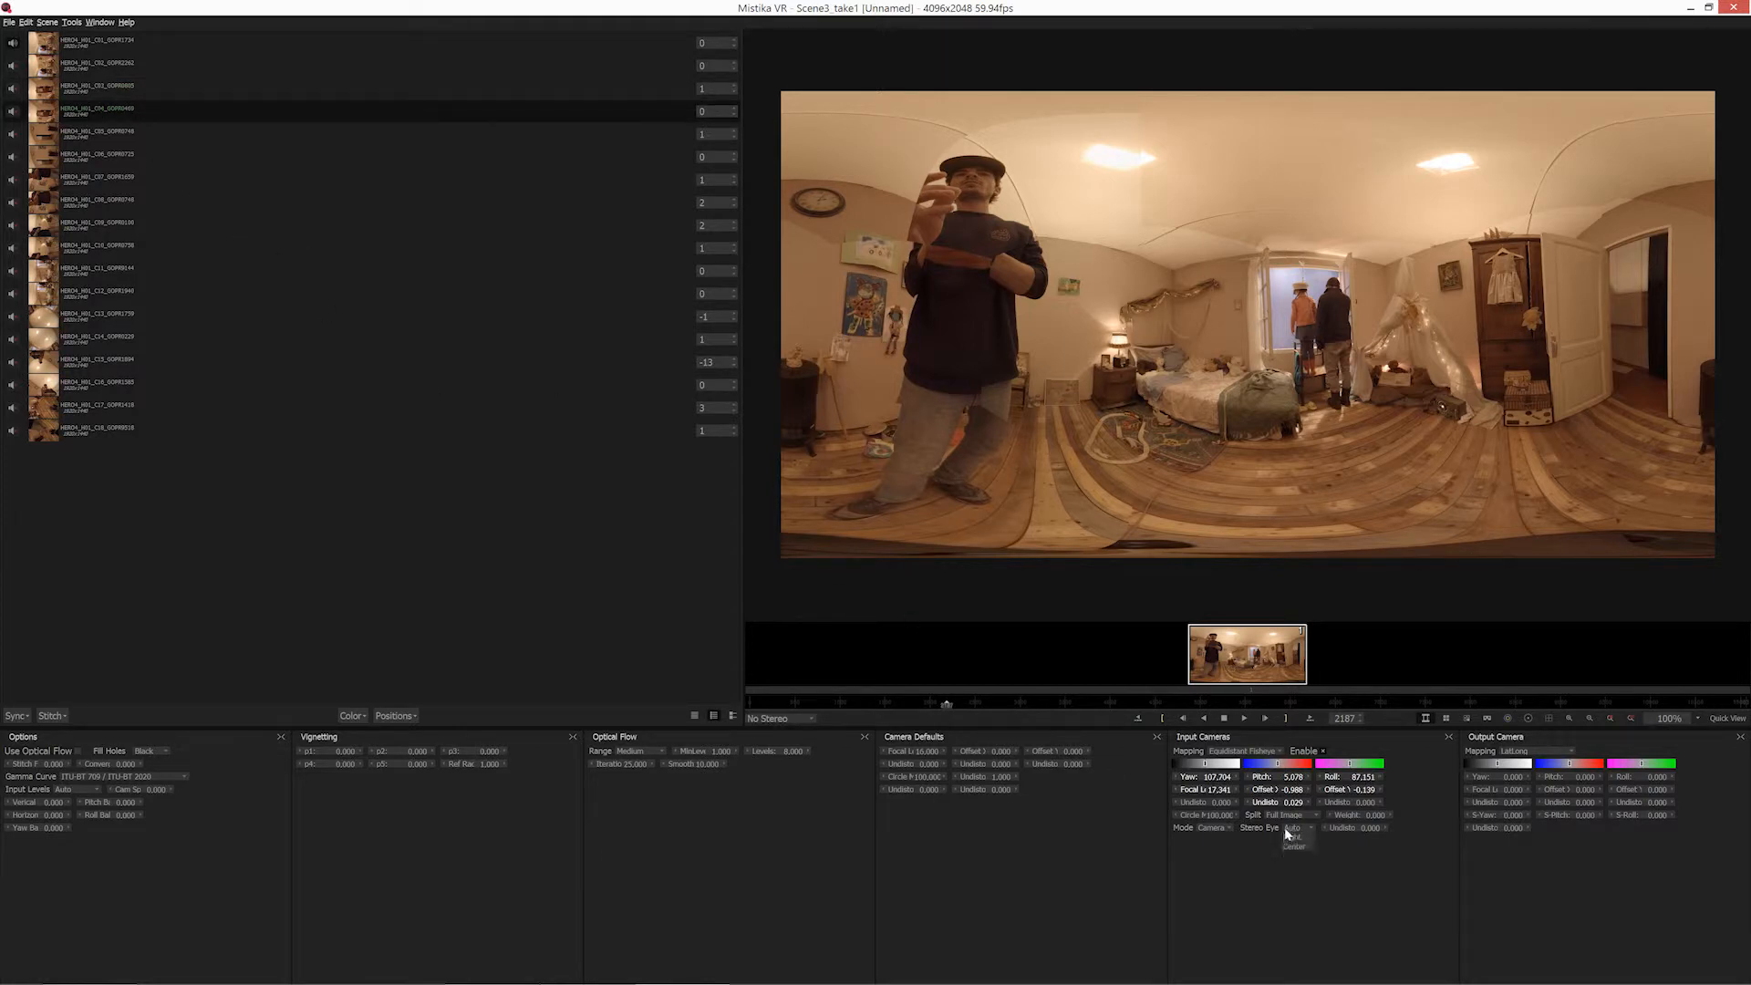
left_click(107, 134)
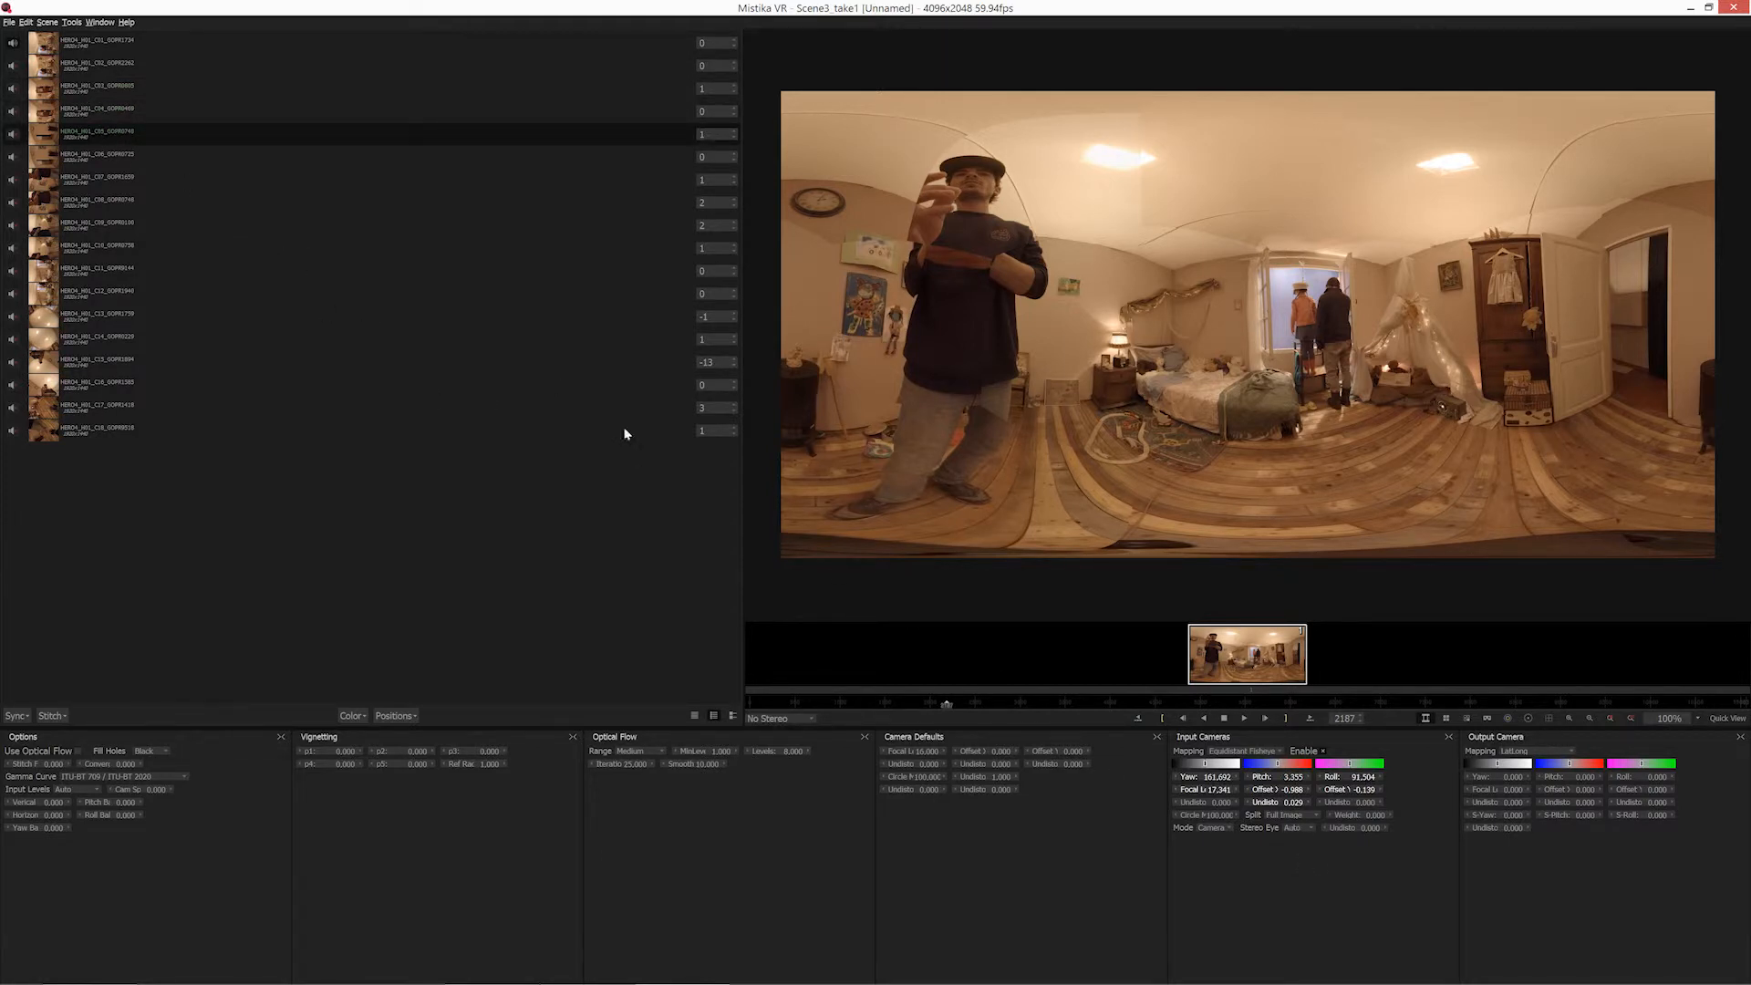
left_click(1295, 833)
left_click(1305, 845)
left_click(99, 157)
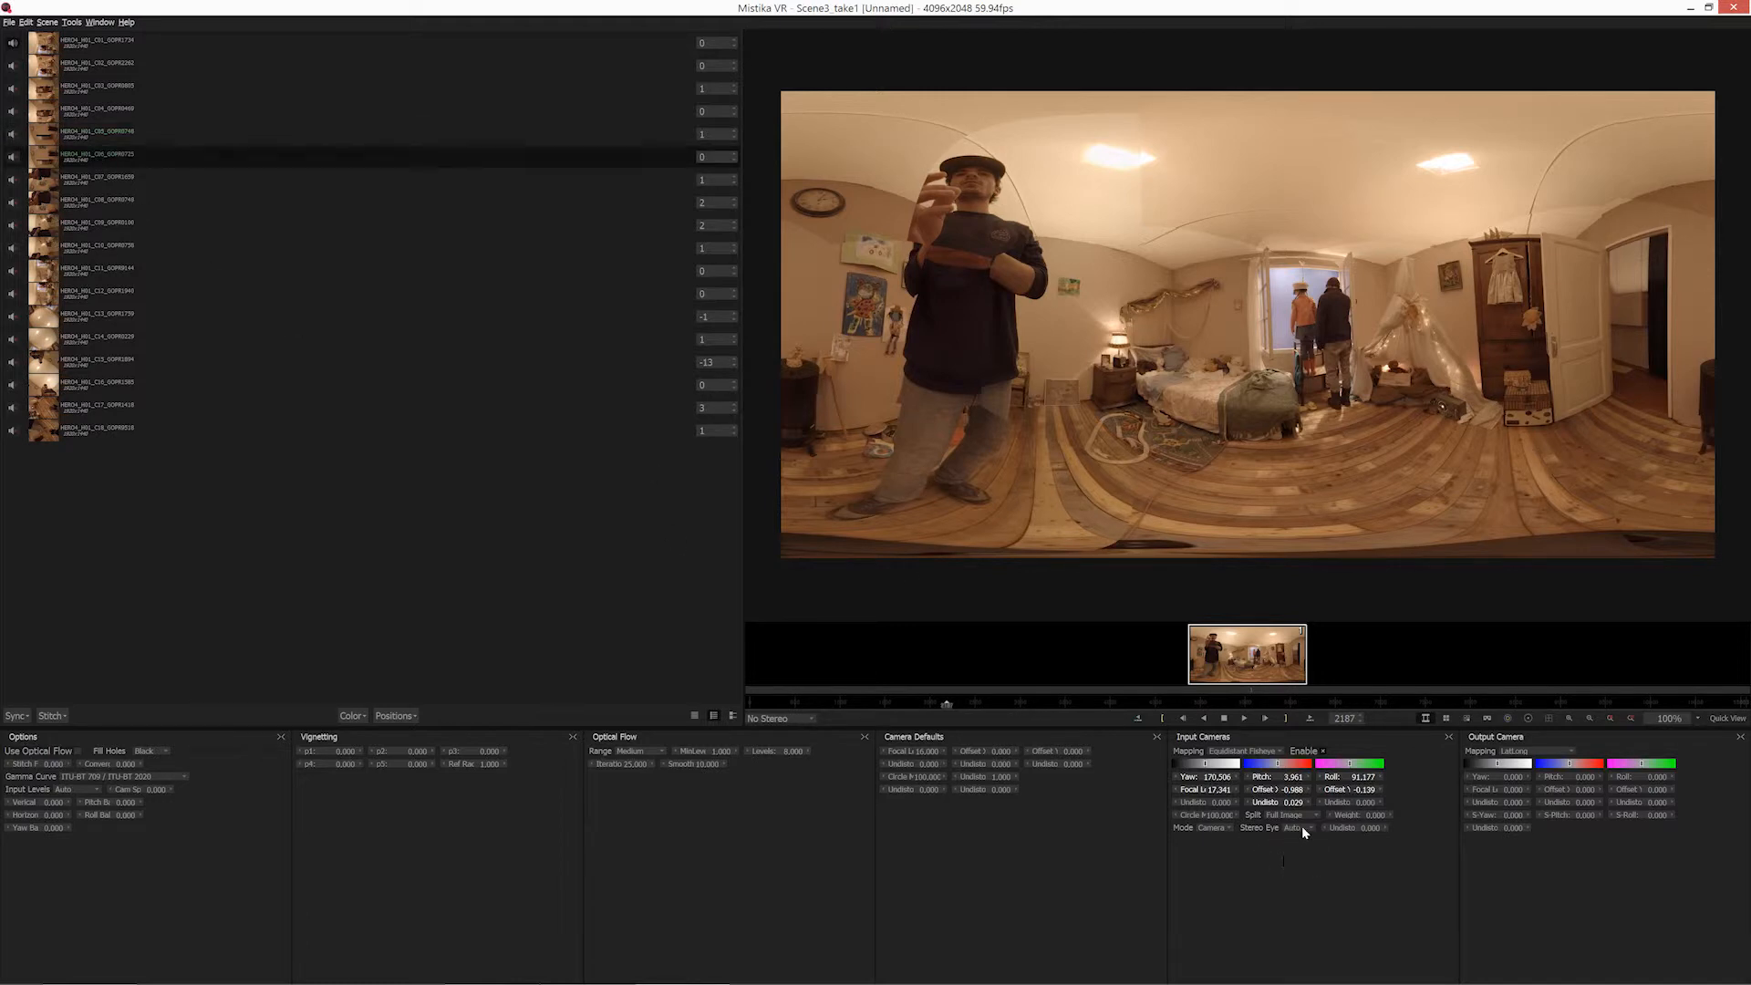
Compare the Left View and Right View of the stereo stitch, ending on Left View.
left_click(790, 723)
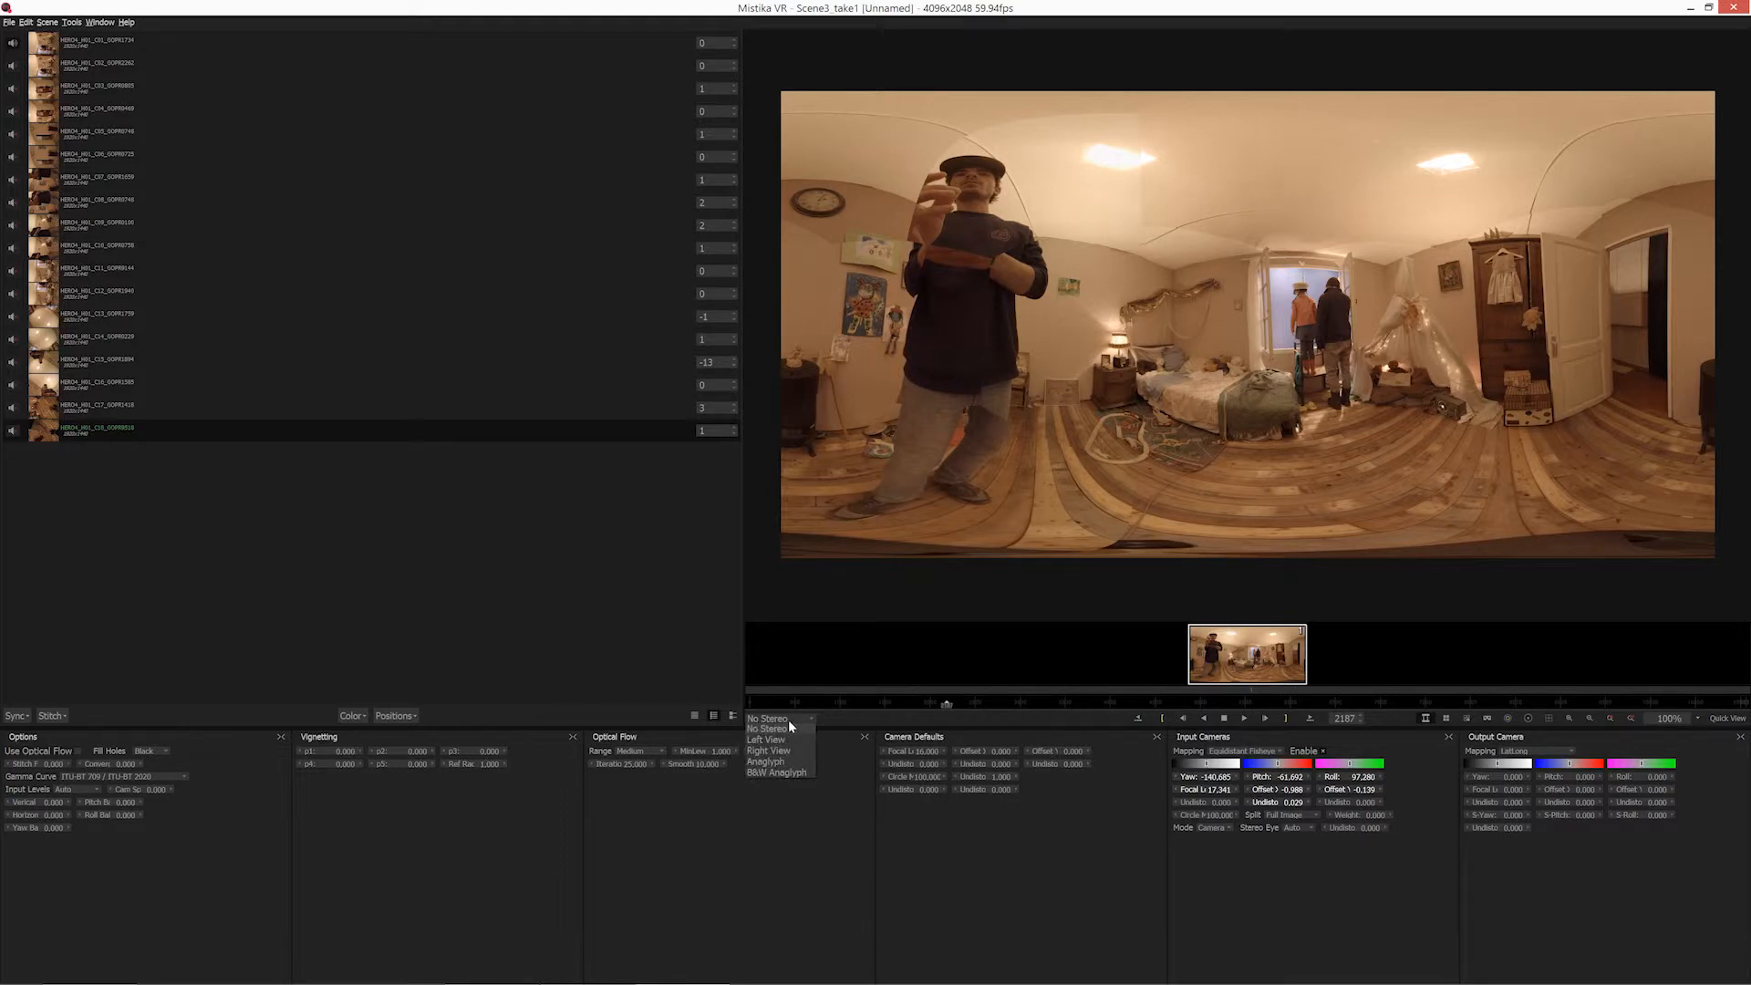
left_click(790, 740)
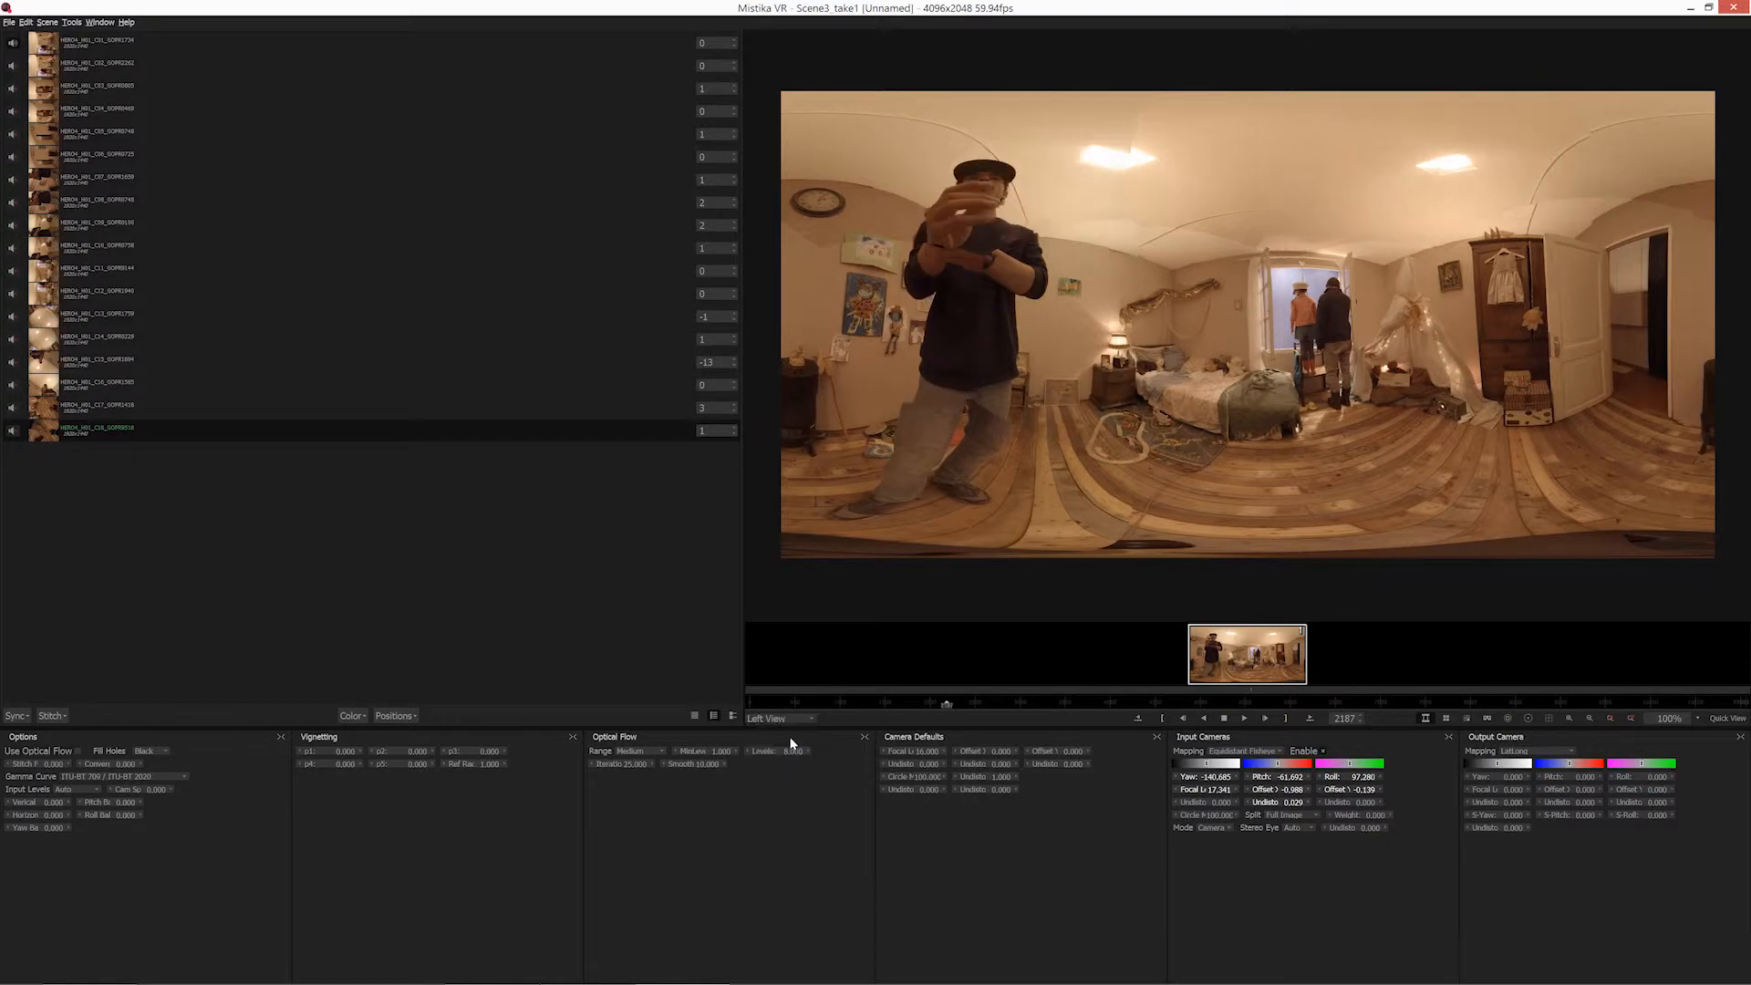
left_click(801, 723)
left_click(795, 751)
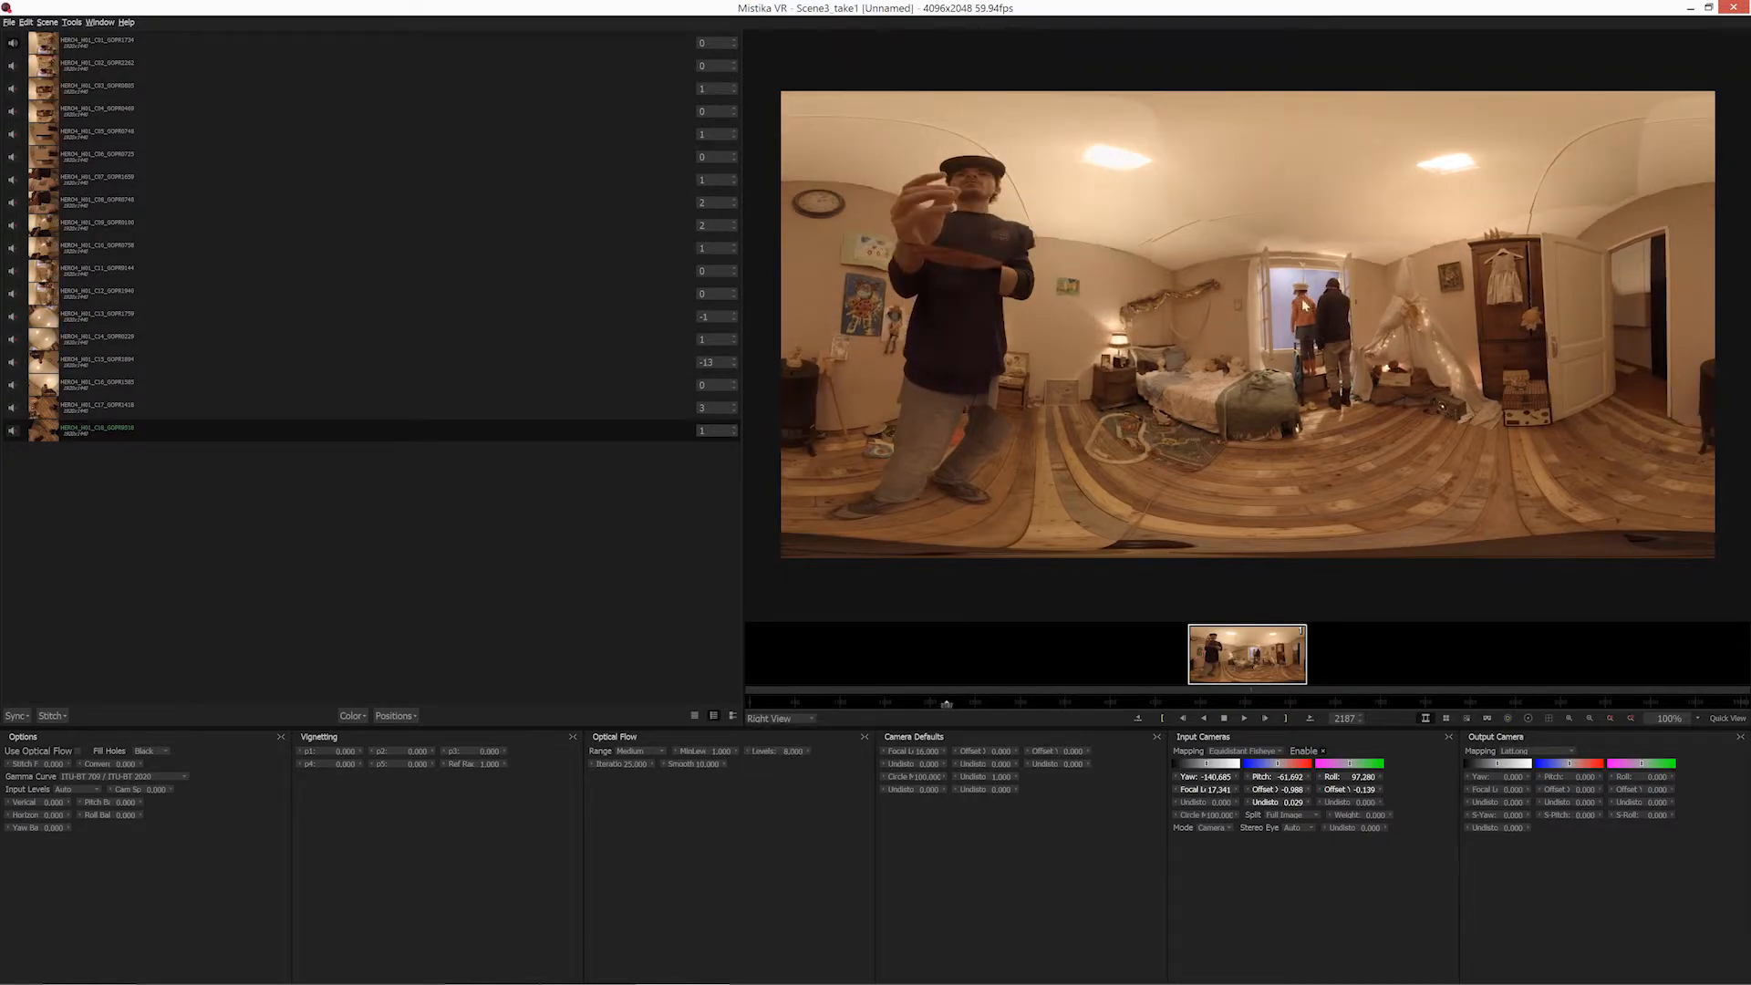
left_click(789, 718)
left_click(785, 738)
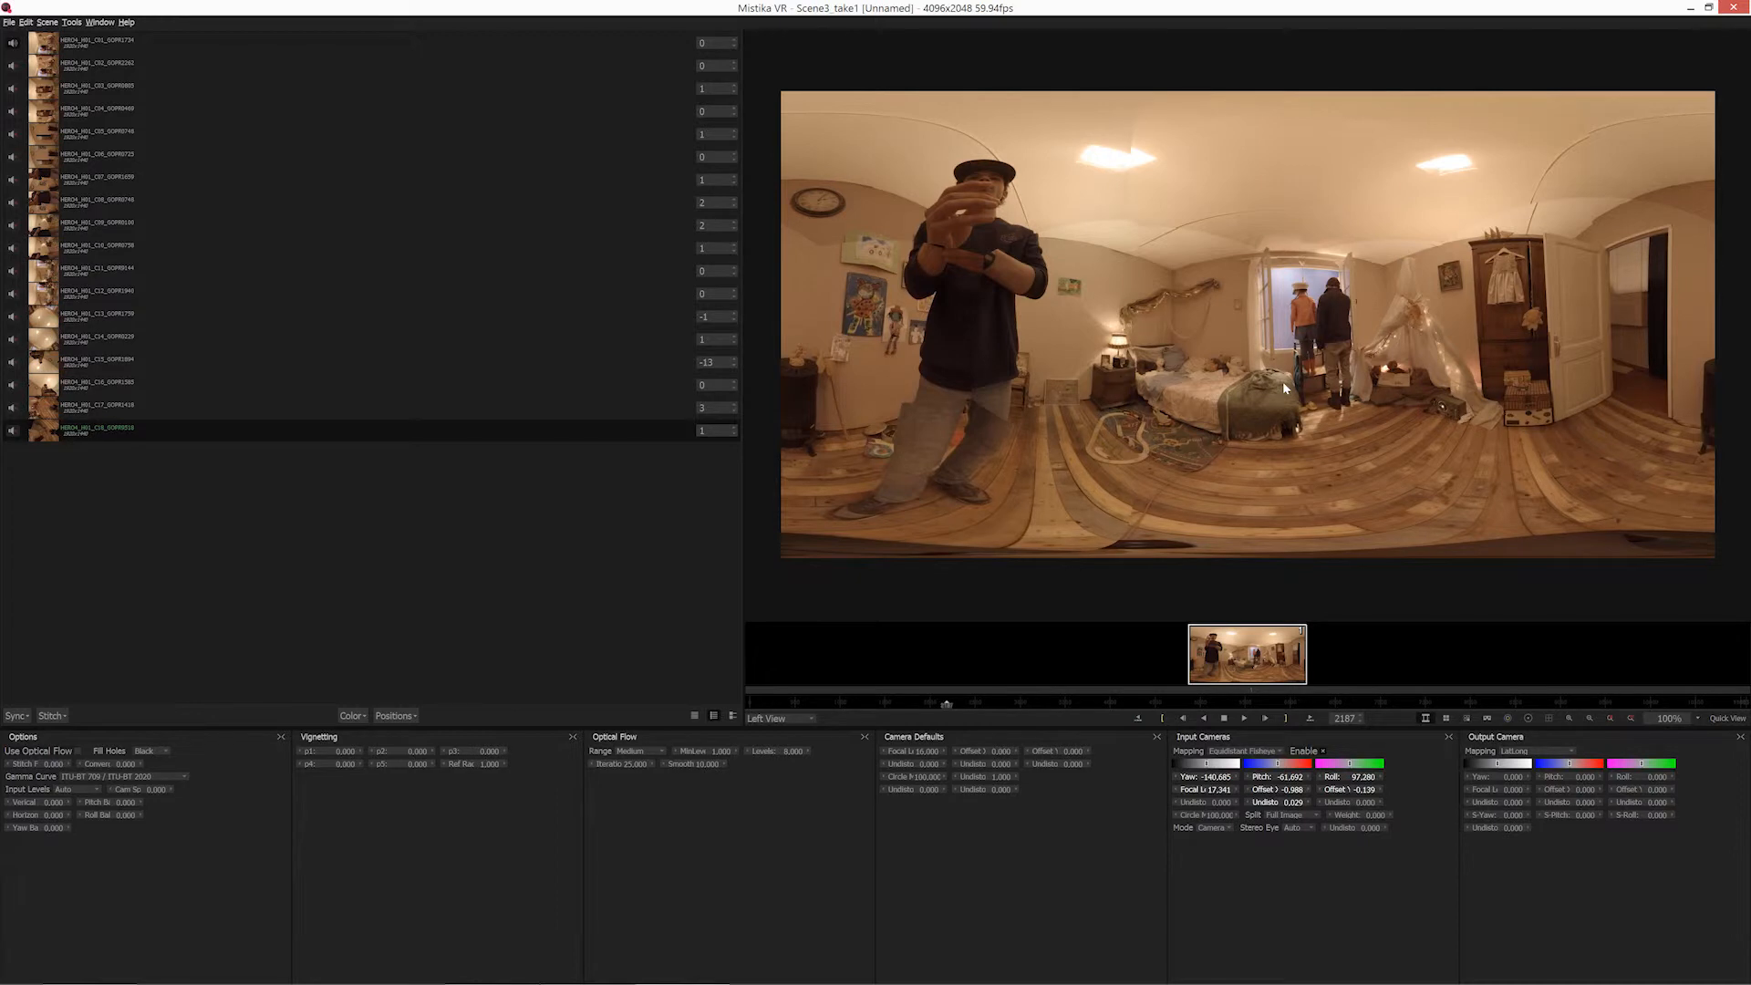
left_click(769, 719)
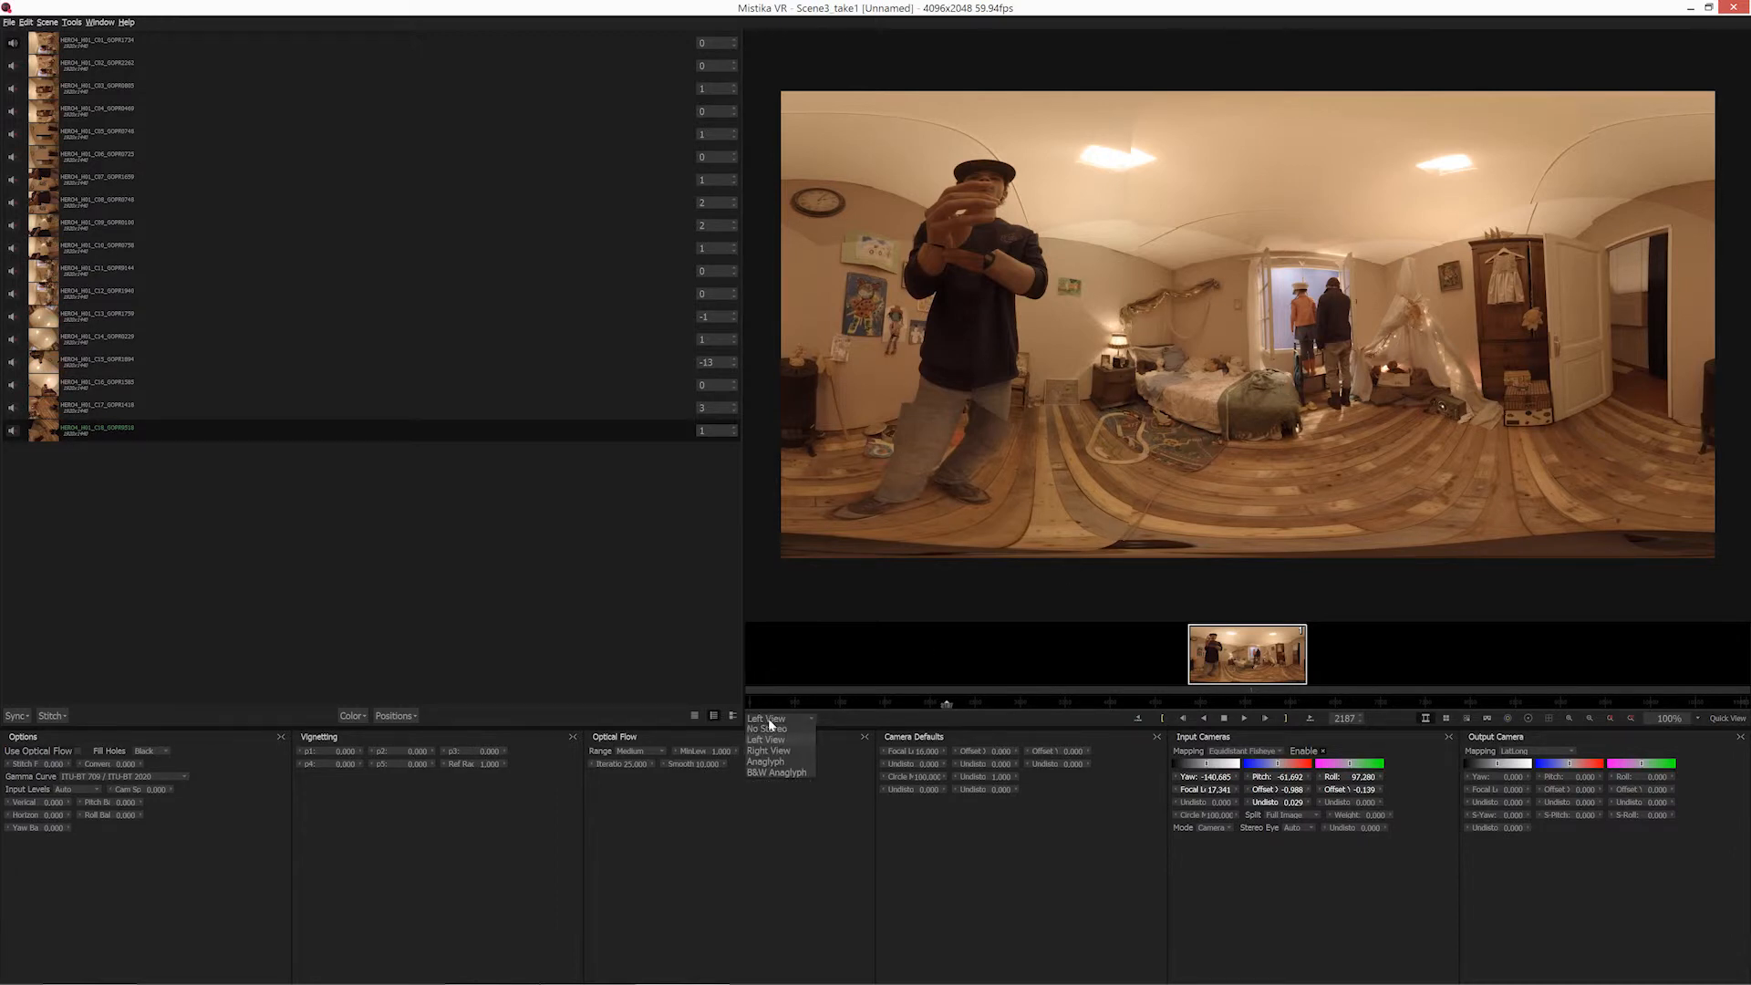
left_click(773, 736)
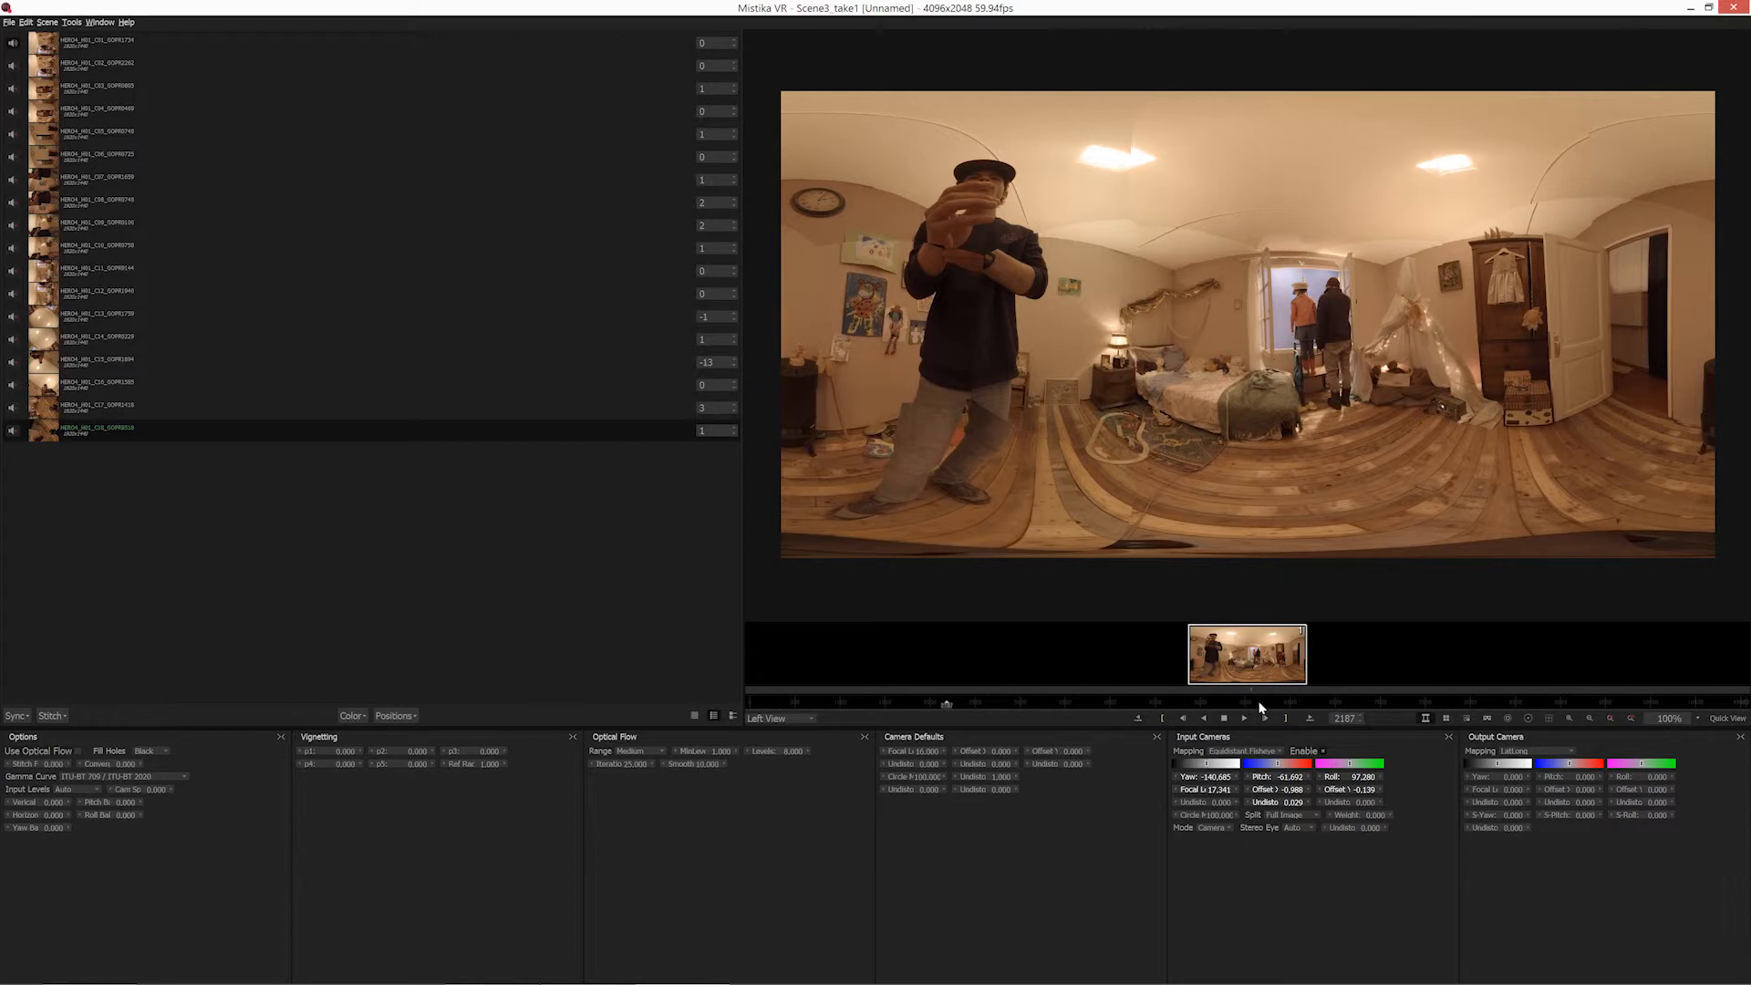
Move the playhead to frame 6273 and inspect the floor, window and ceiling in the VR view.
left_click(1309, 703)
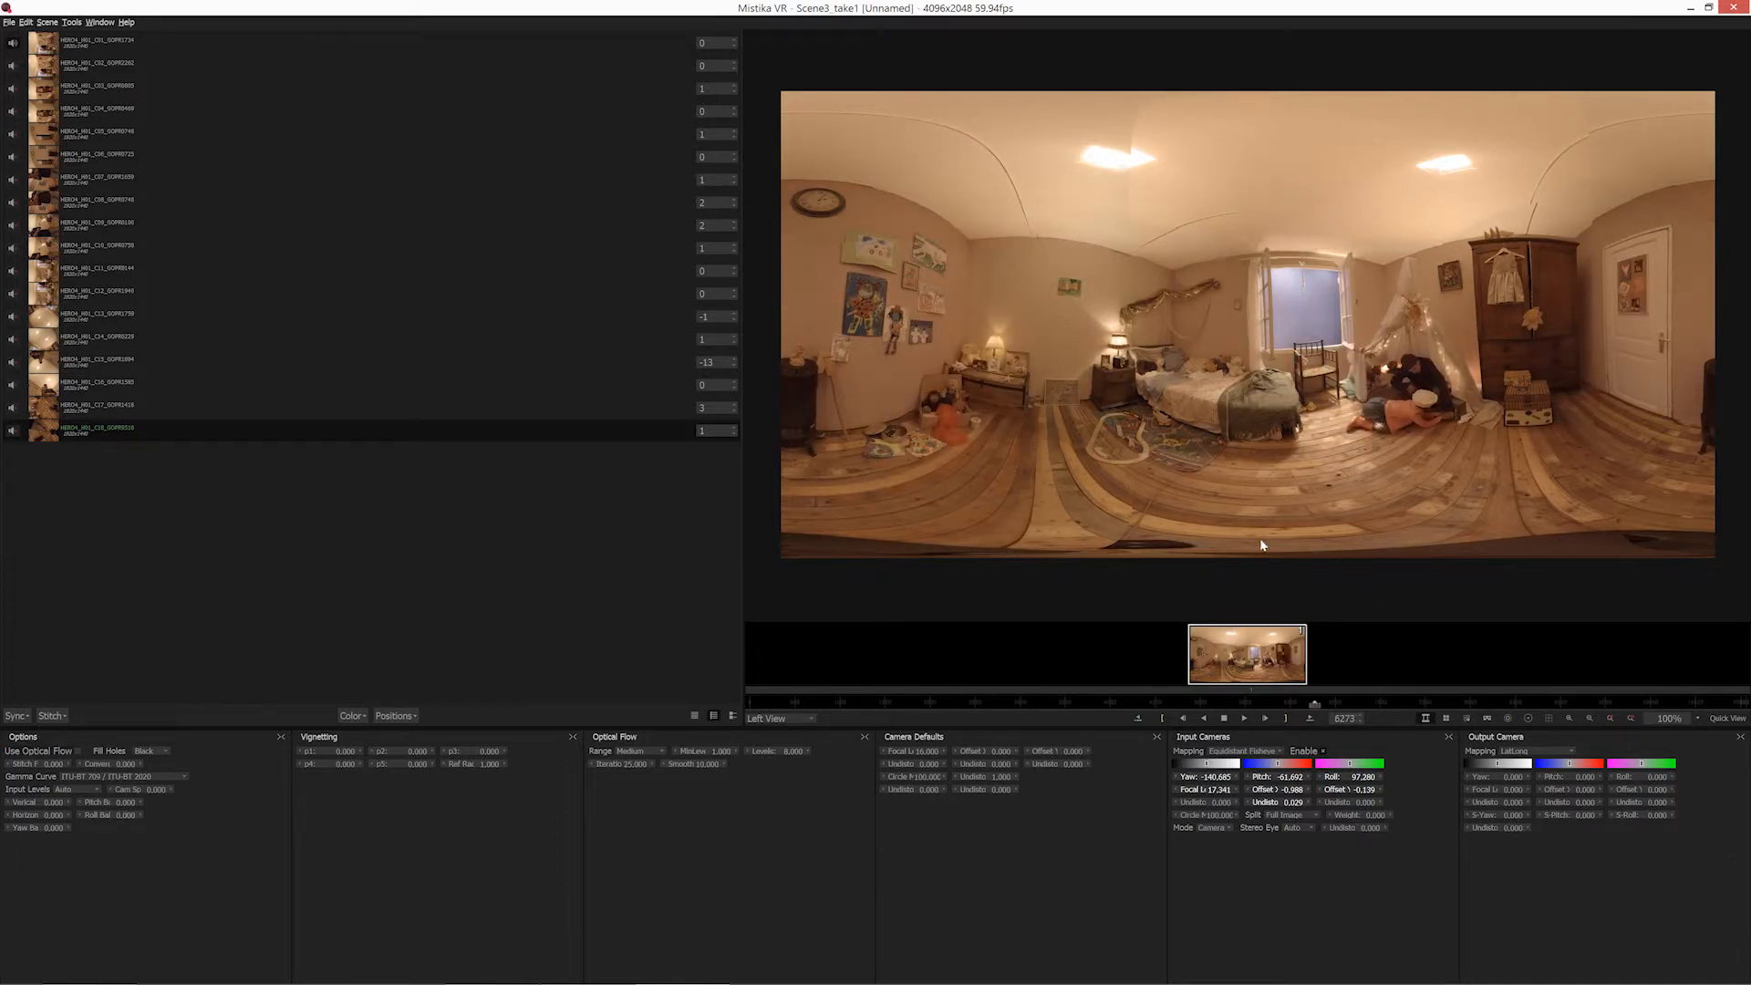
left_click(1489, 719)
left_click_drag(1260, 297, 1213, 344)
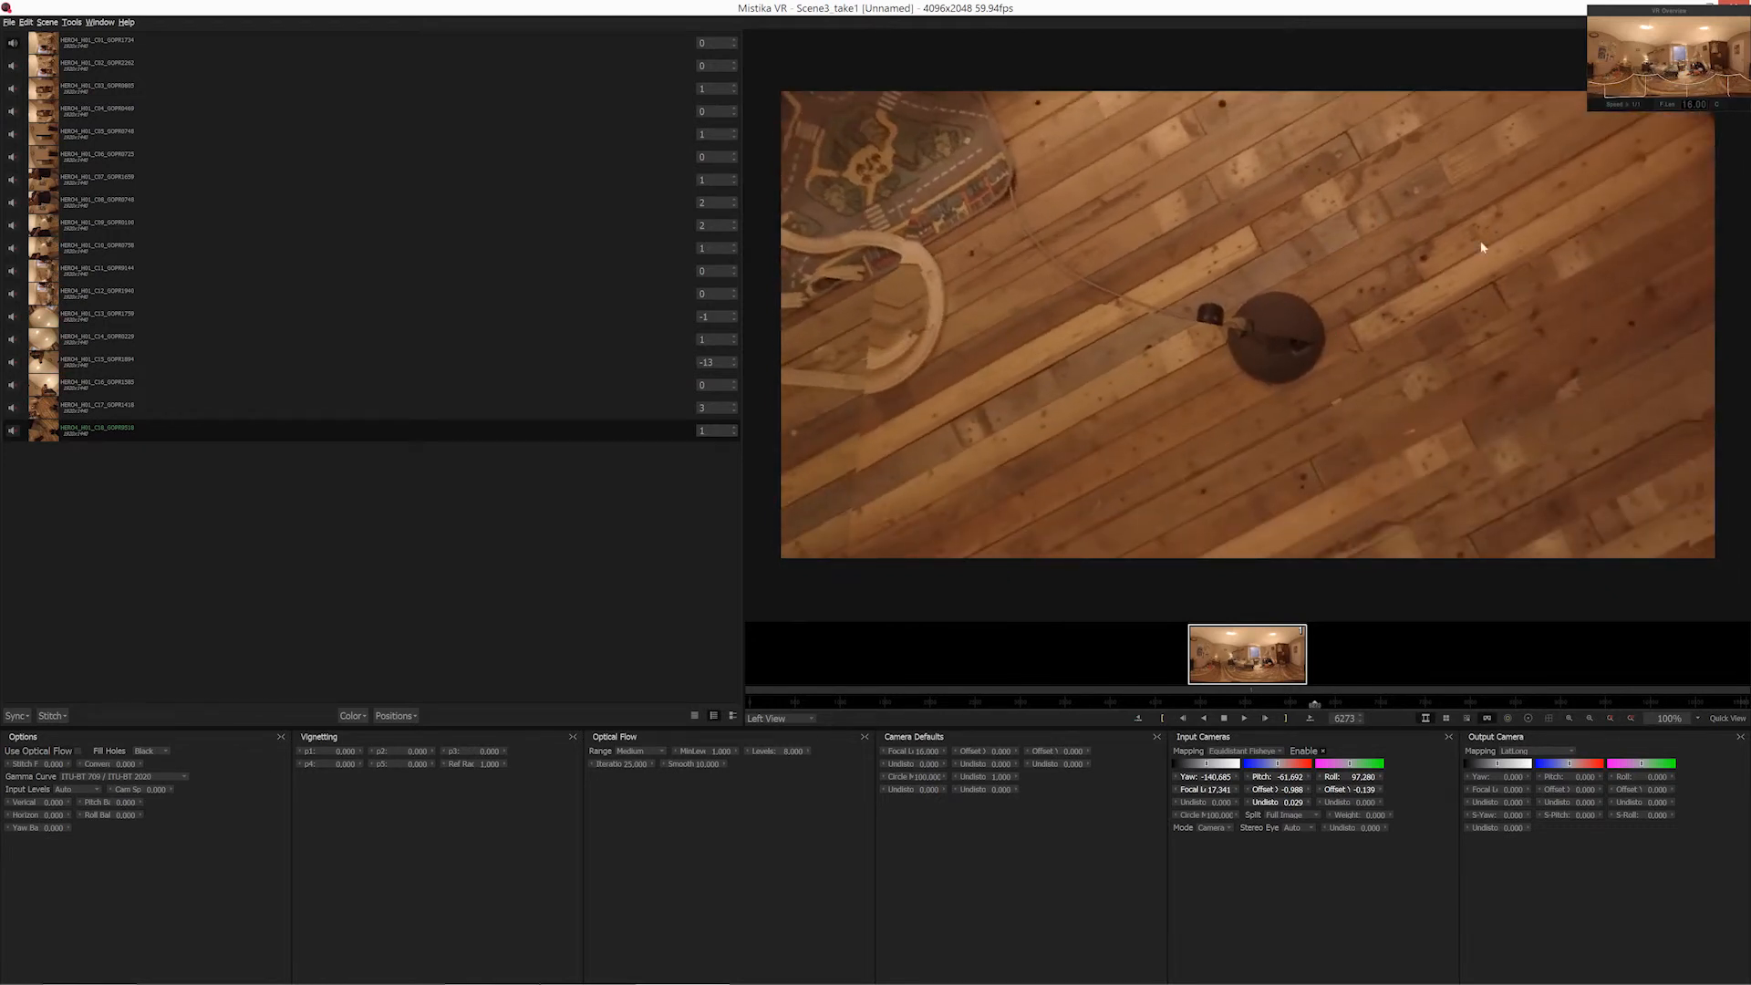
left_click_drag(1482, 246, 1063, 239)
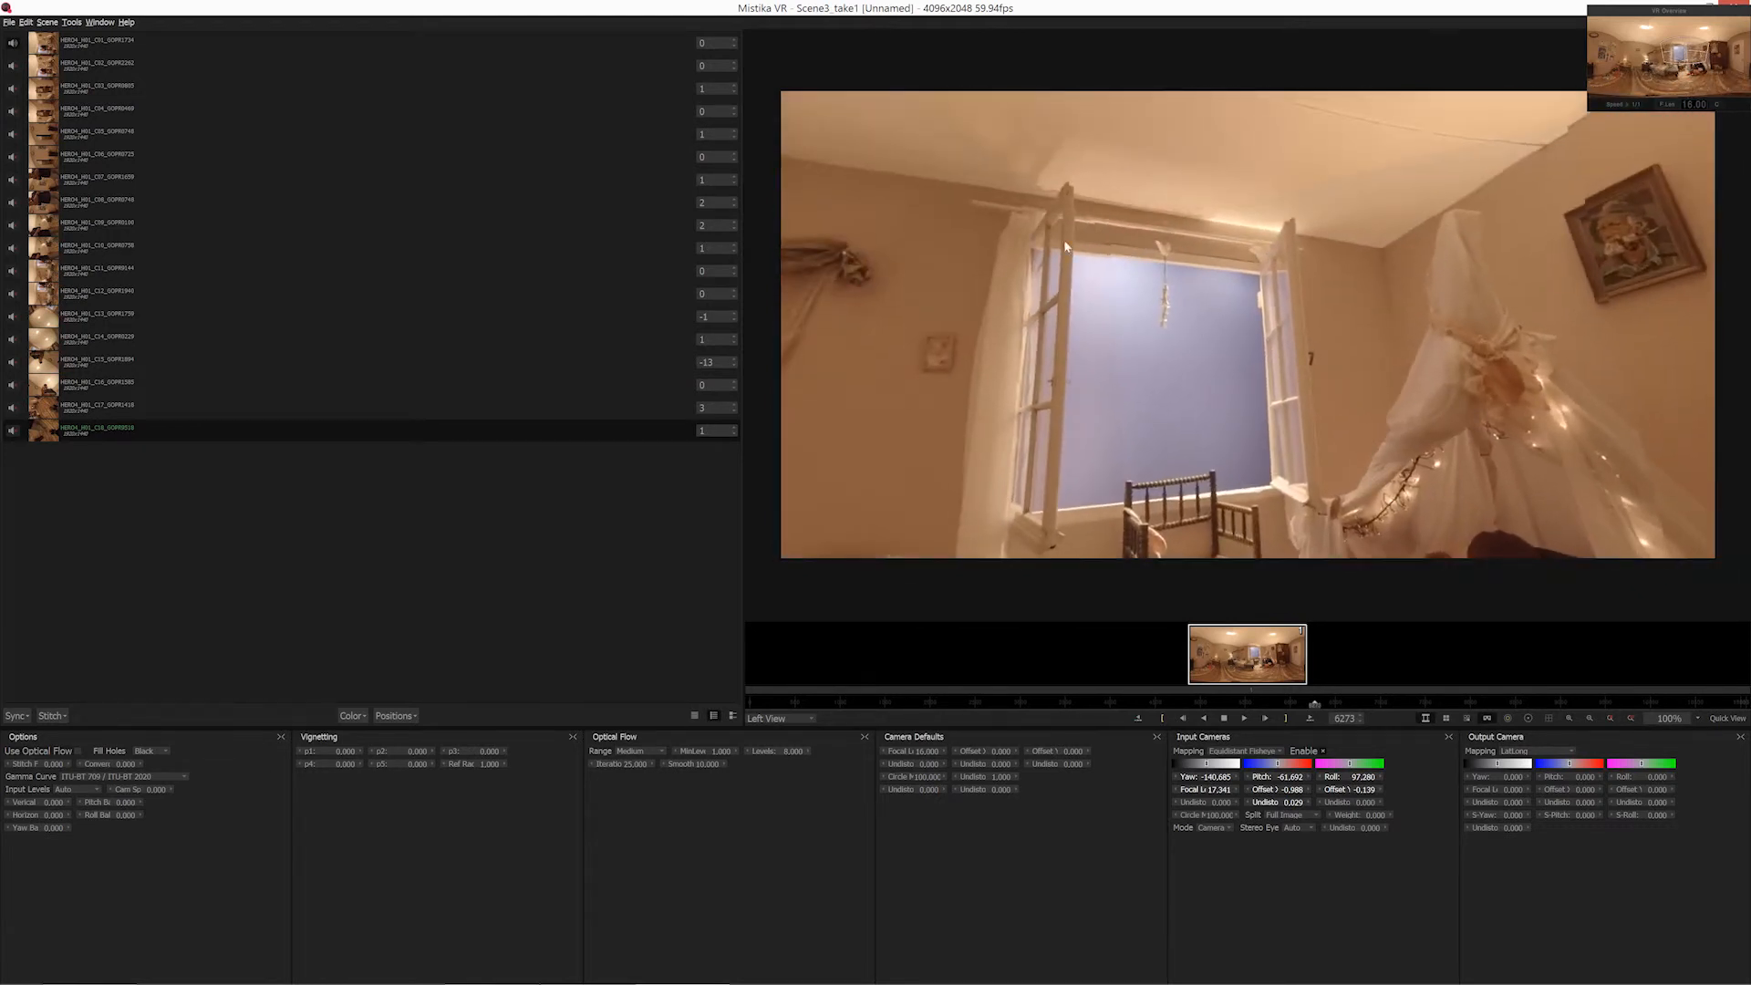
left_click_drag(1146, 331, 1264, 458)
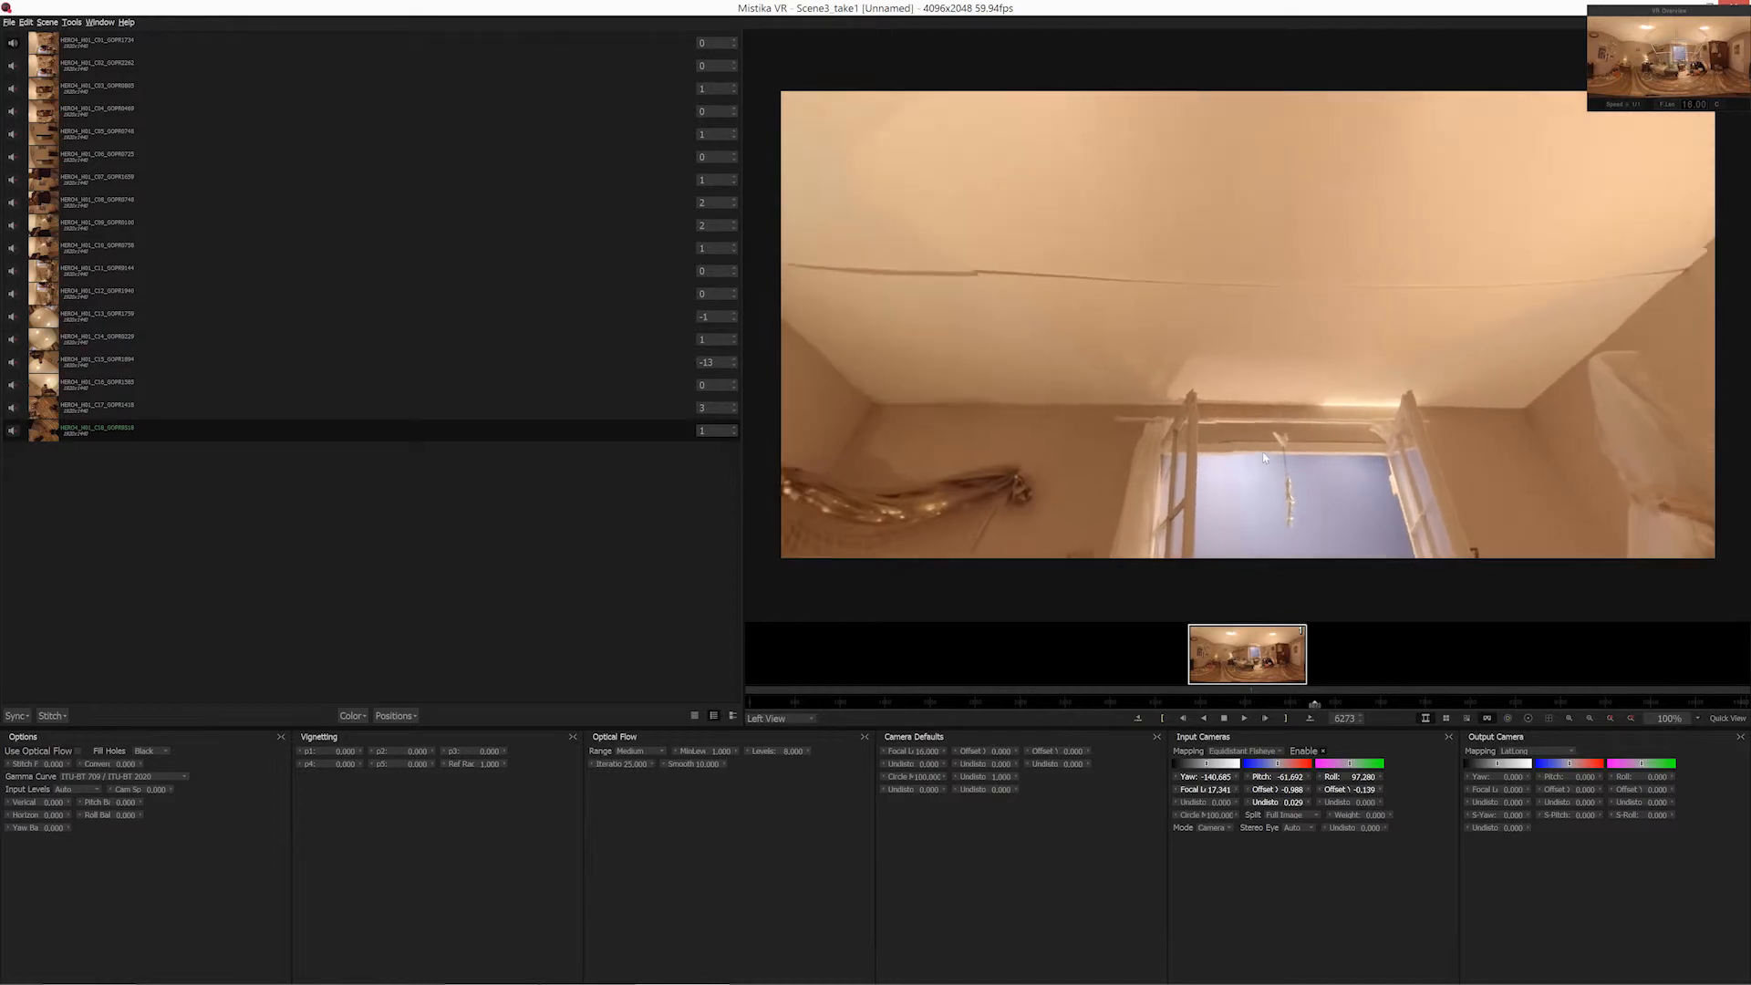
left_click_drag(1093, 273, 1503, 652)
left_click(1487, 718)
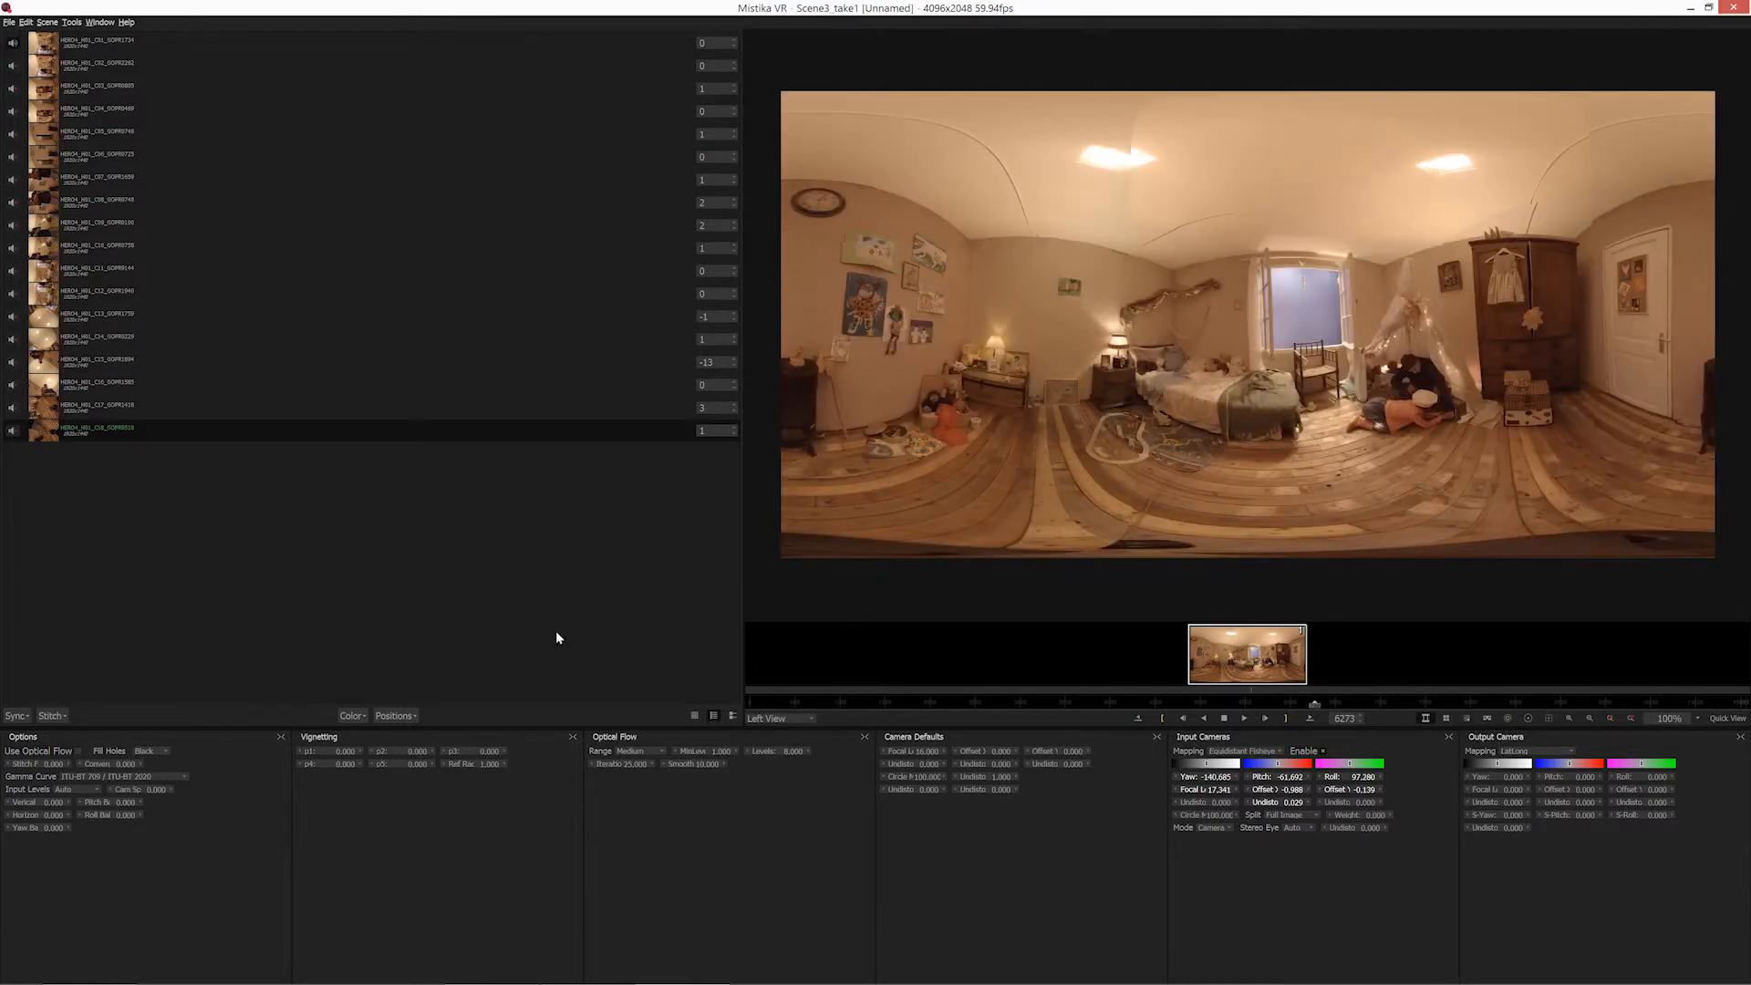
Refine the camera positions by running Improve Offsets and Improve Angles on the stitch.
left_click(407, 716)
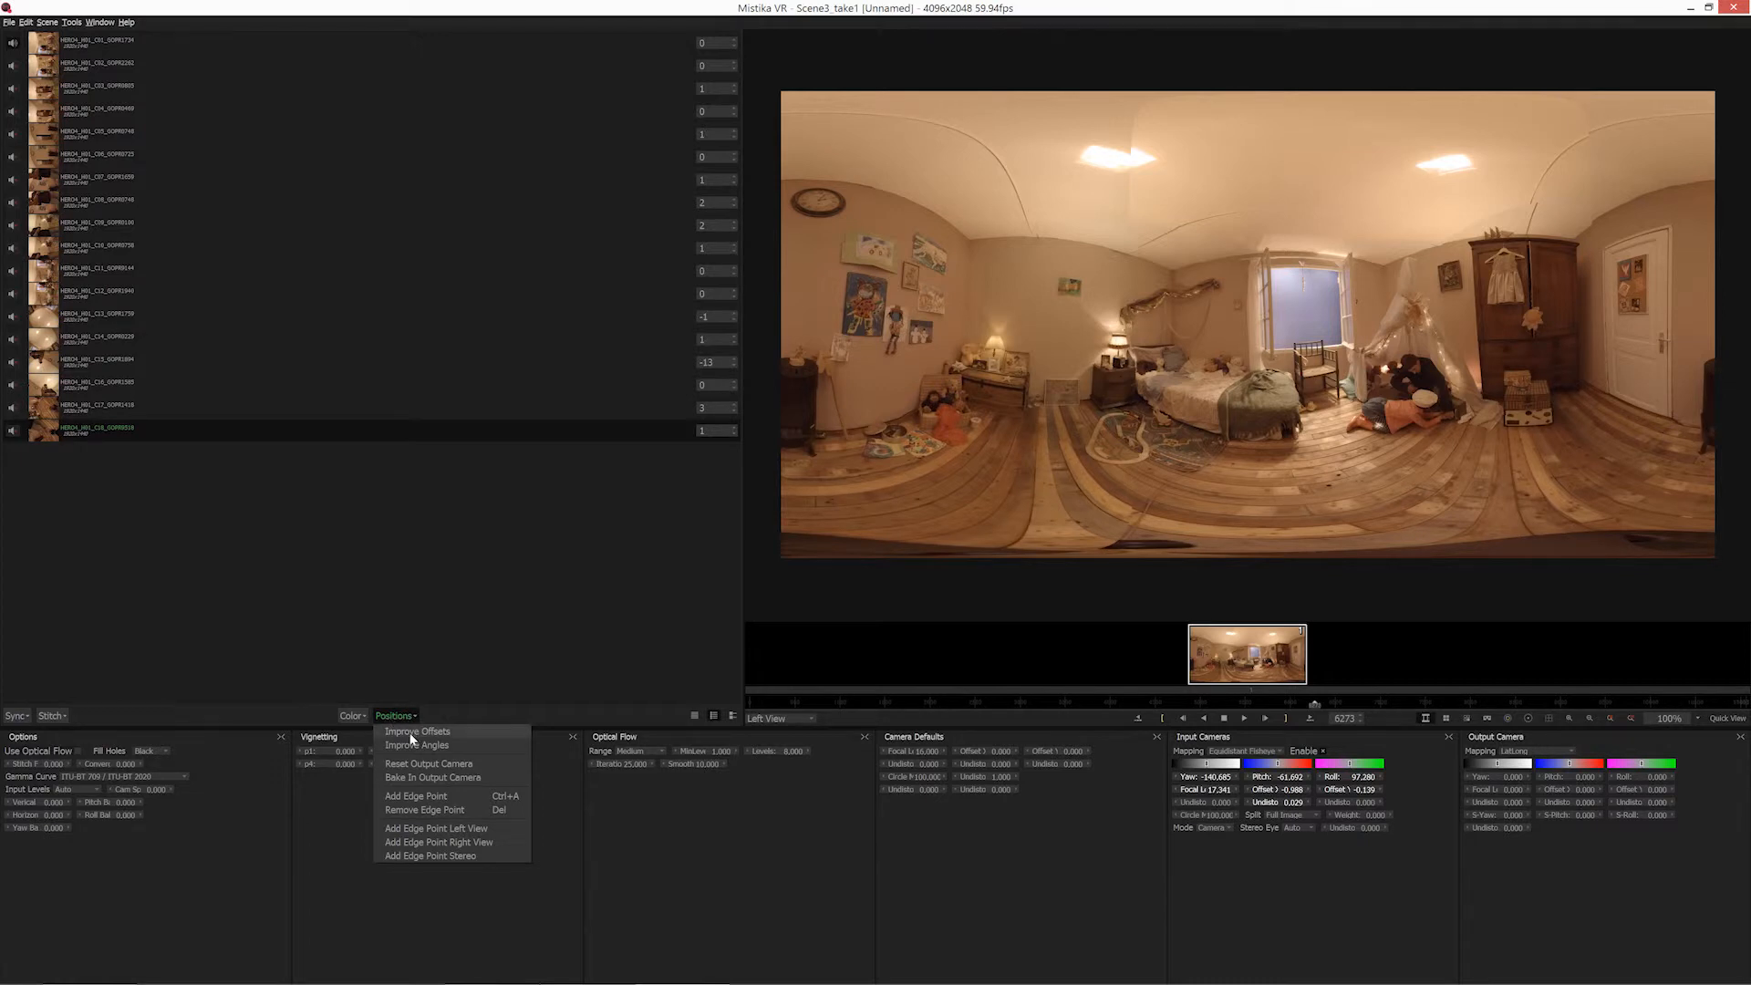
left_click(412, 732)
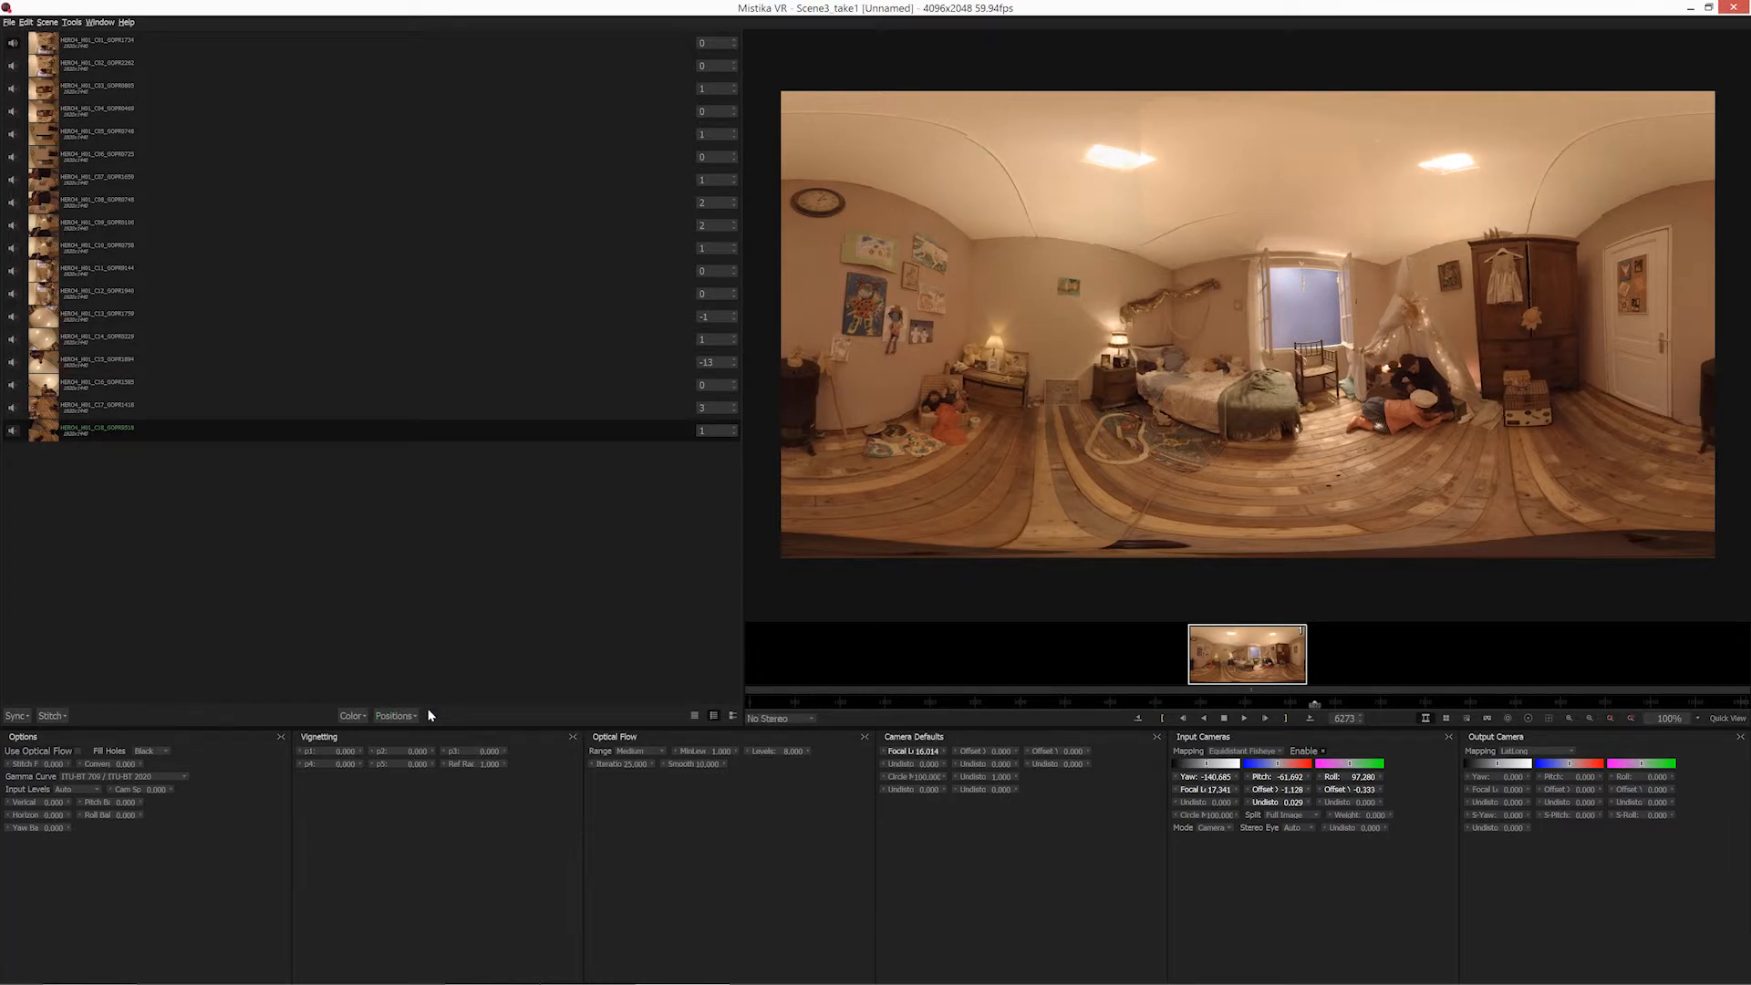
left_click(398, 716)
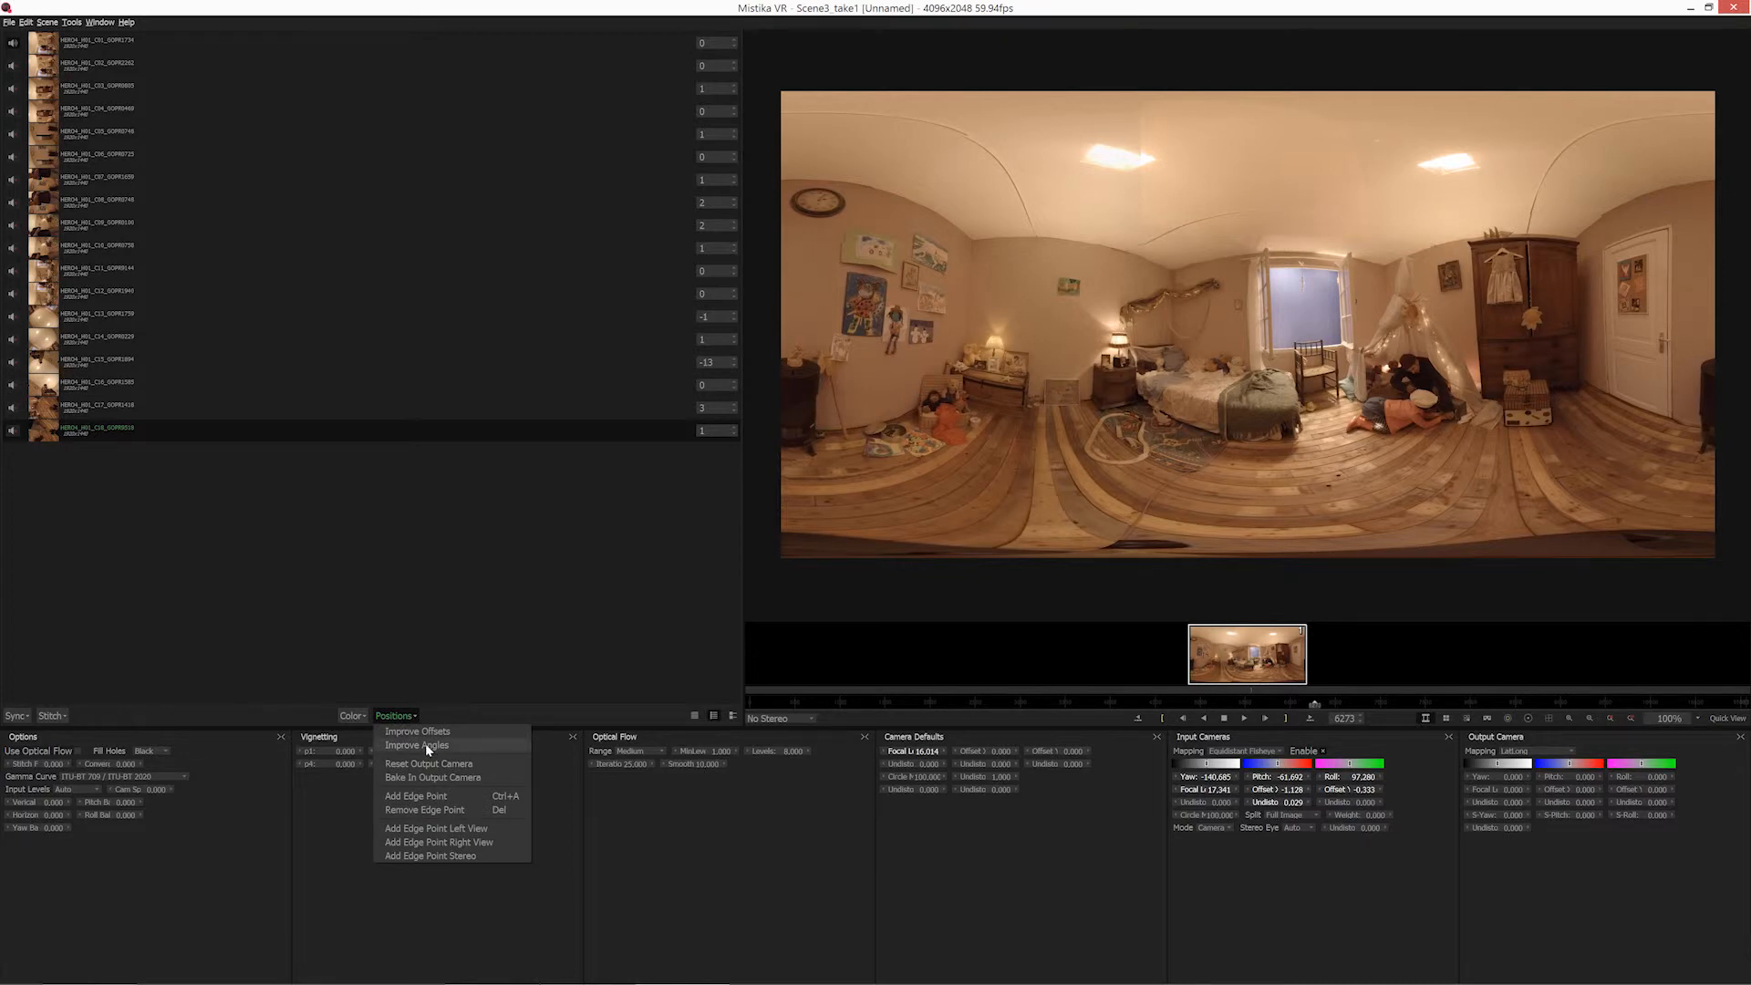
left_click(425, 745)
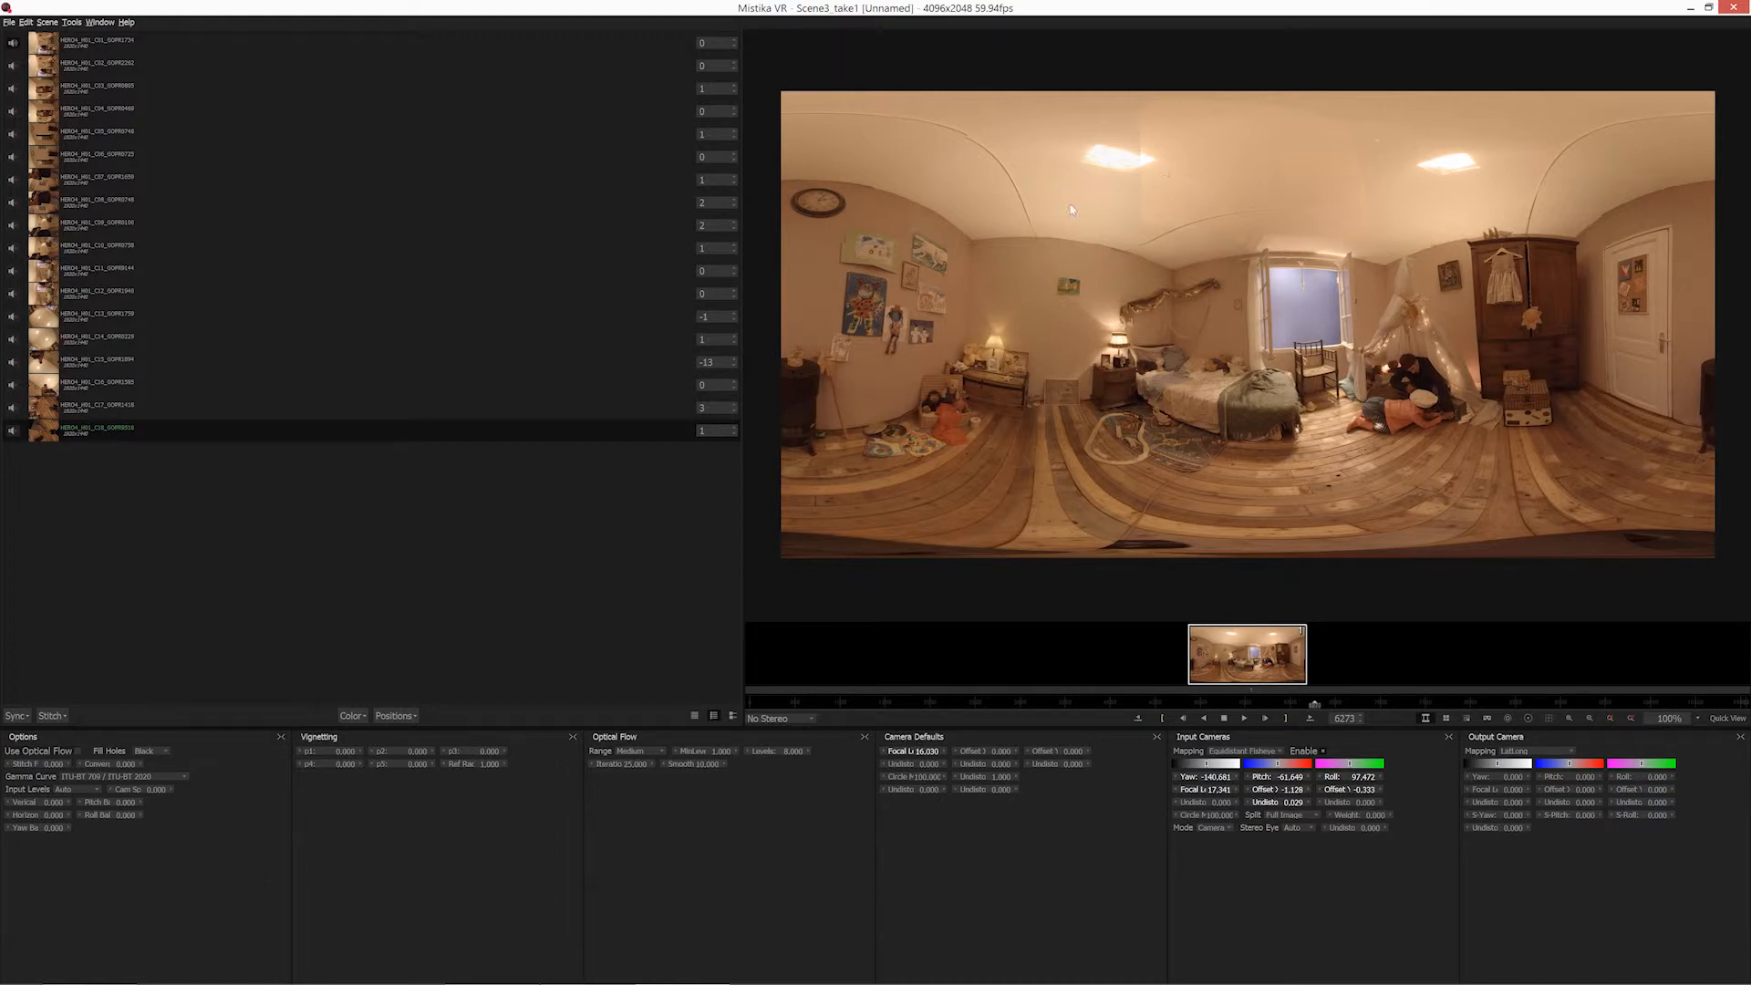
Run Match Color to balance the colour between all the cameras.
left_click(360, 719)
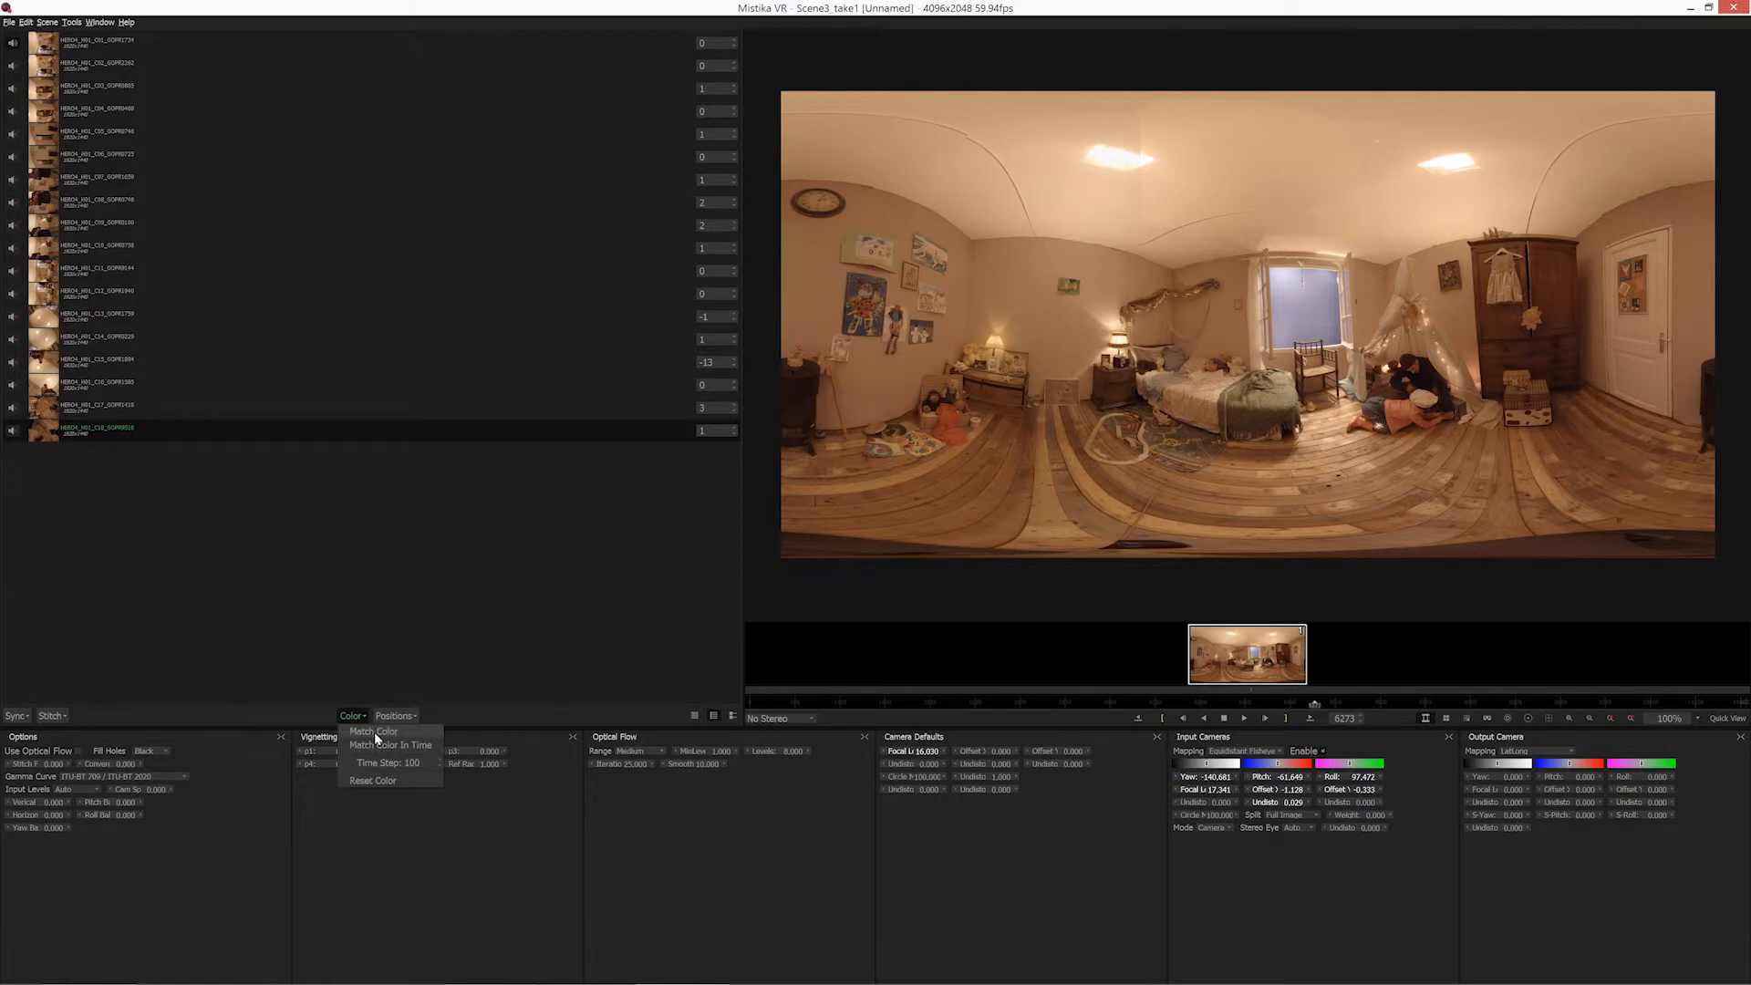
left_click(374, 731)
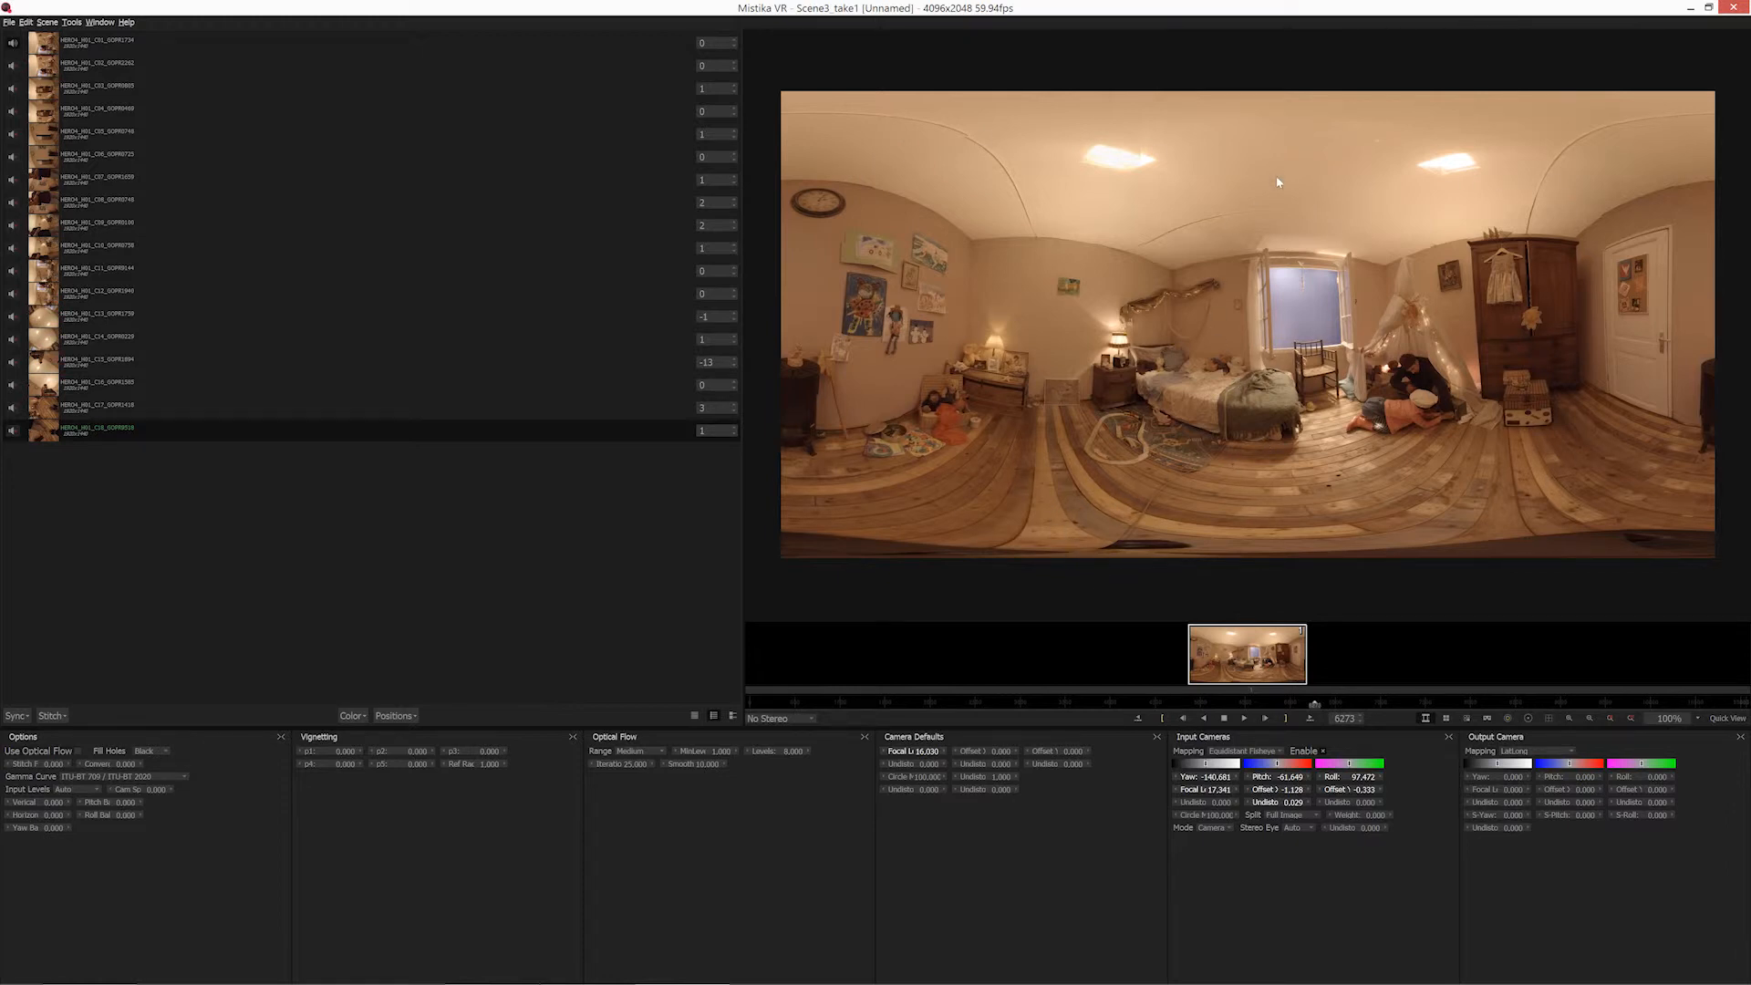
Display the camera overlays, select the thirteenth camera on the ceiling and try small yaw and pitch adjustments to it.
left_click(1507, 719)
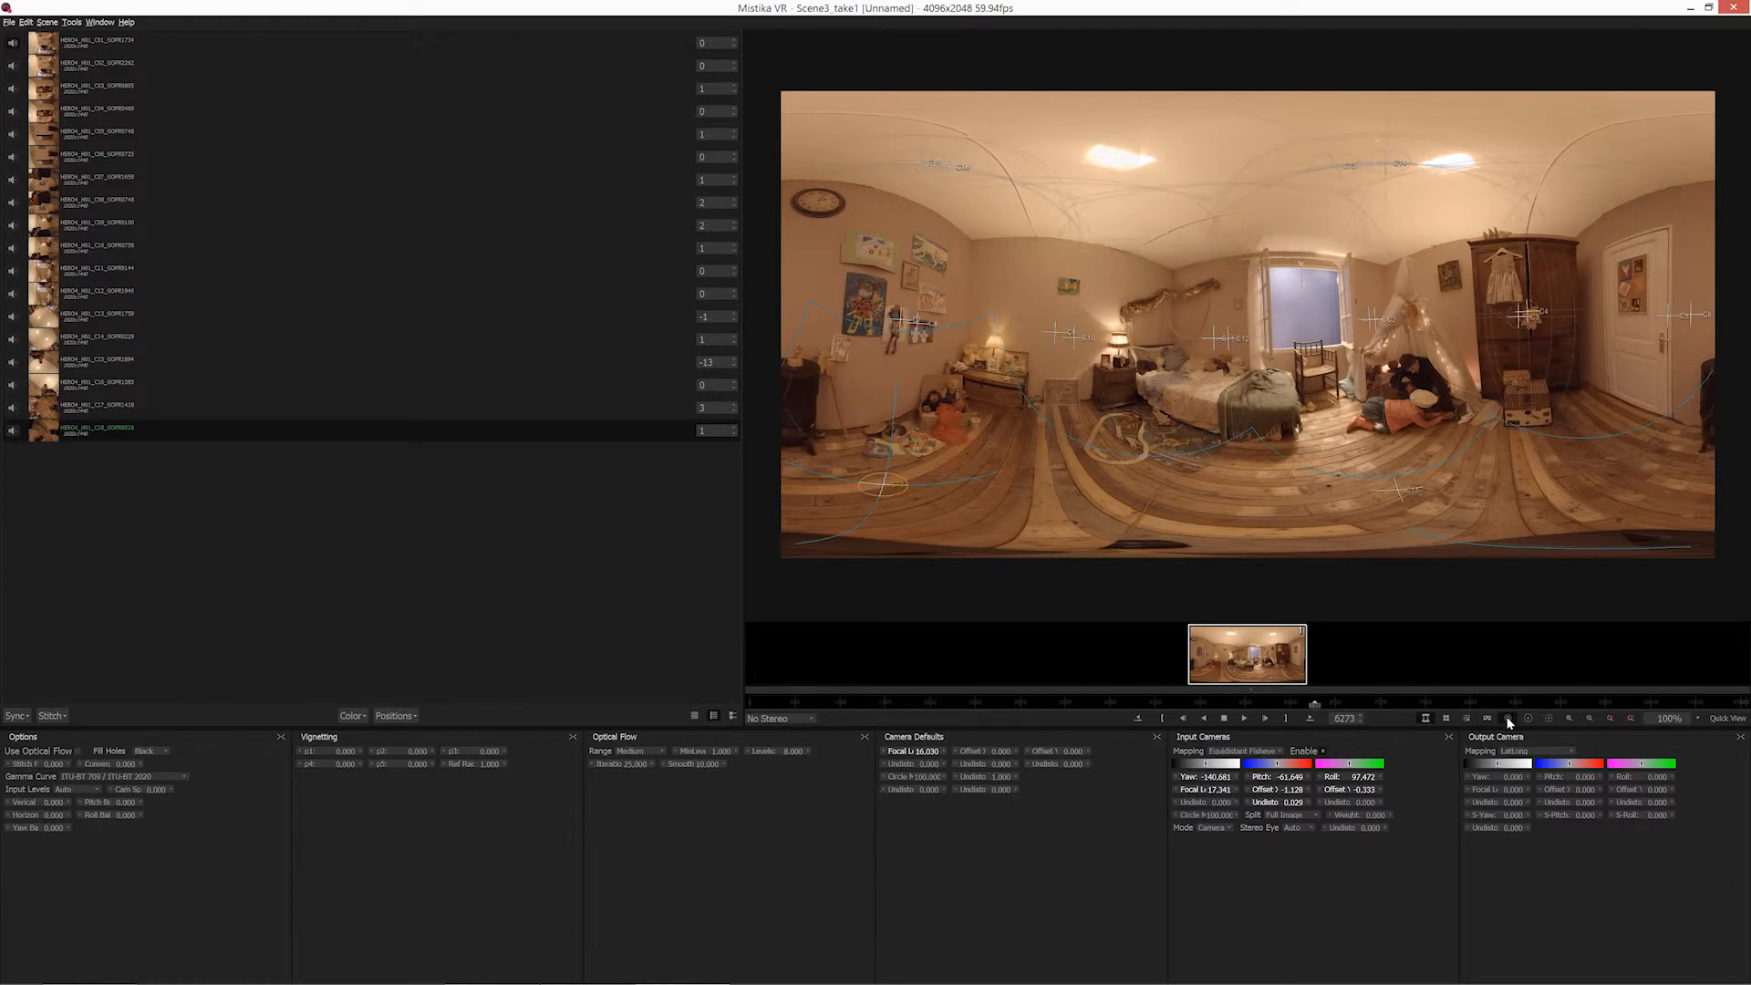
left_click(1331, 162)
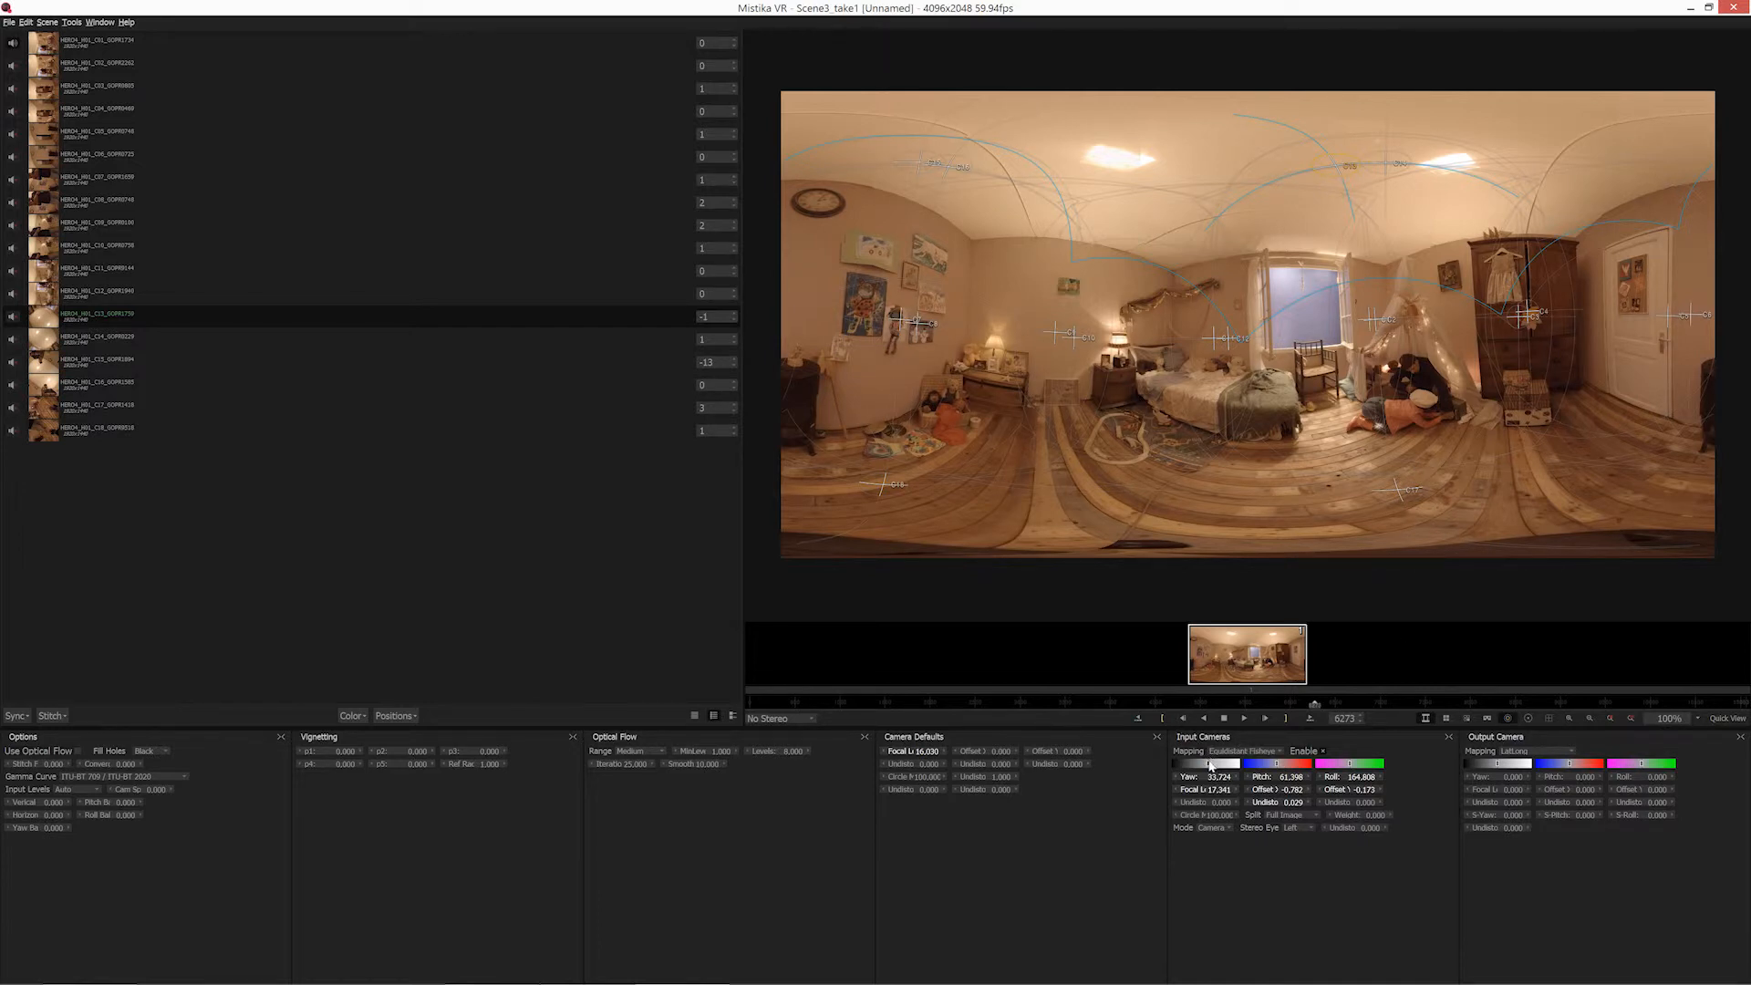
left_click_drag(1209, 764, 1205, 767)
left_click_drag(1276, 766, 1273, 764)
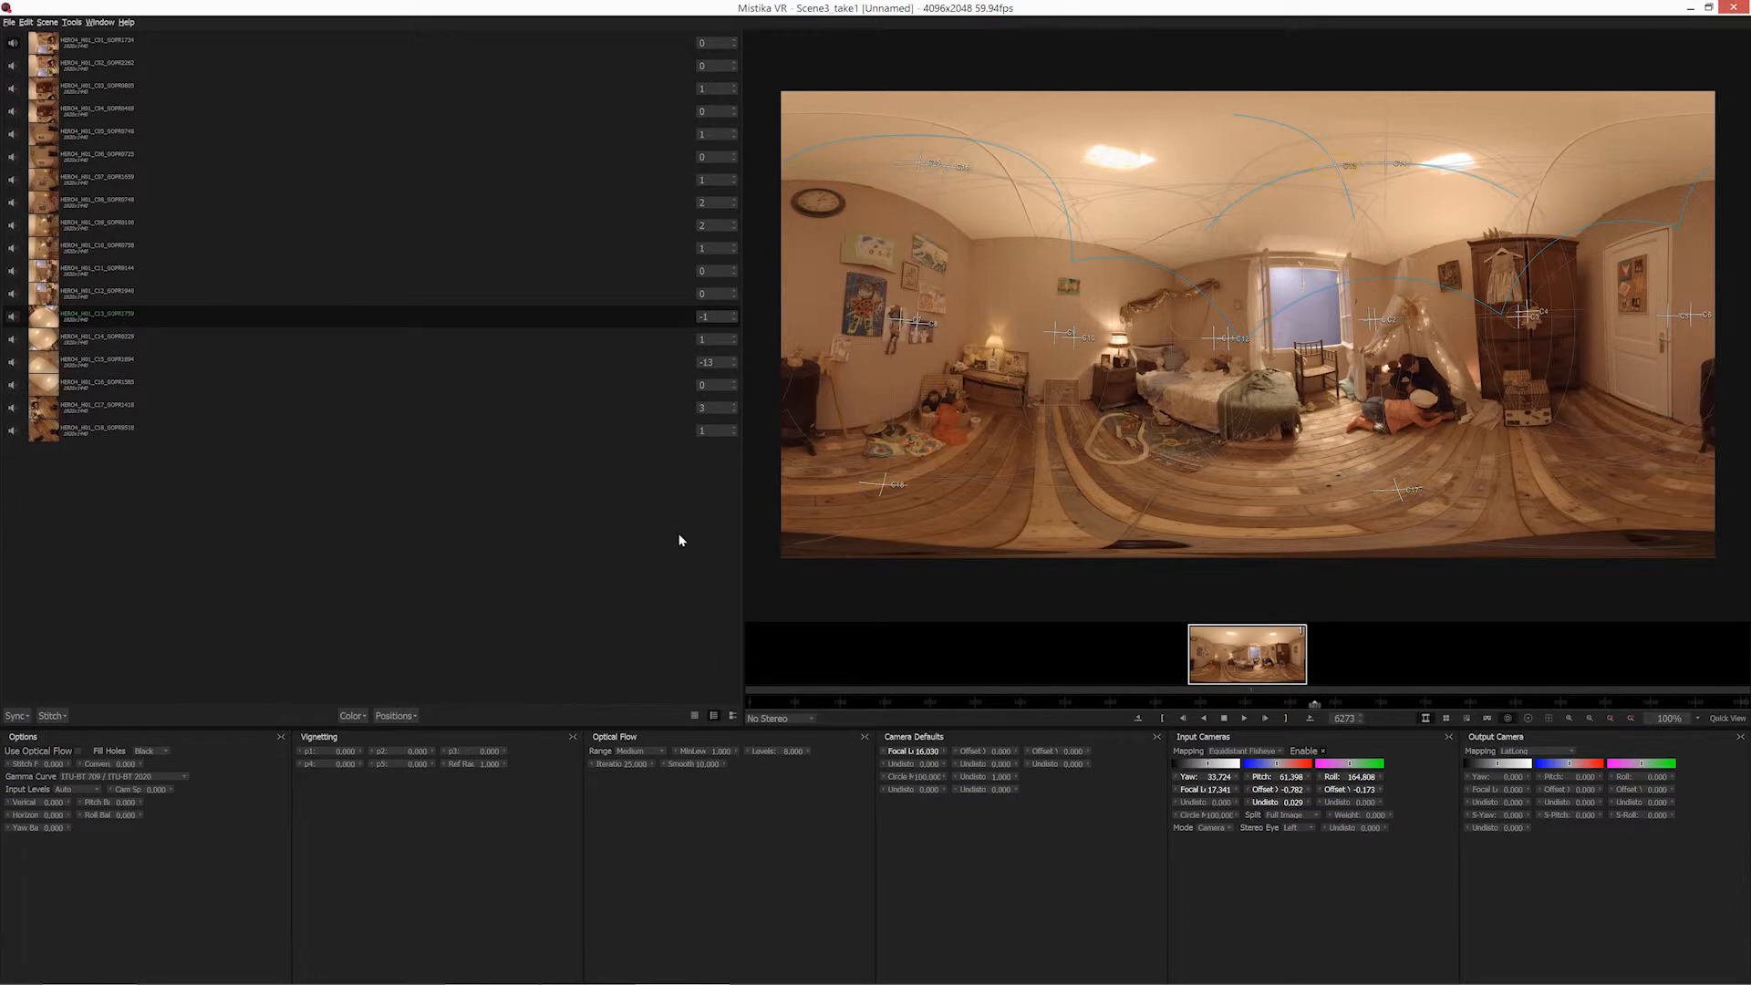
left_click(1507, 718)
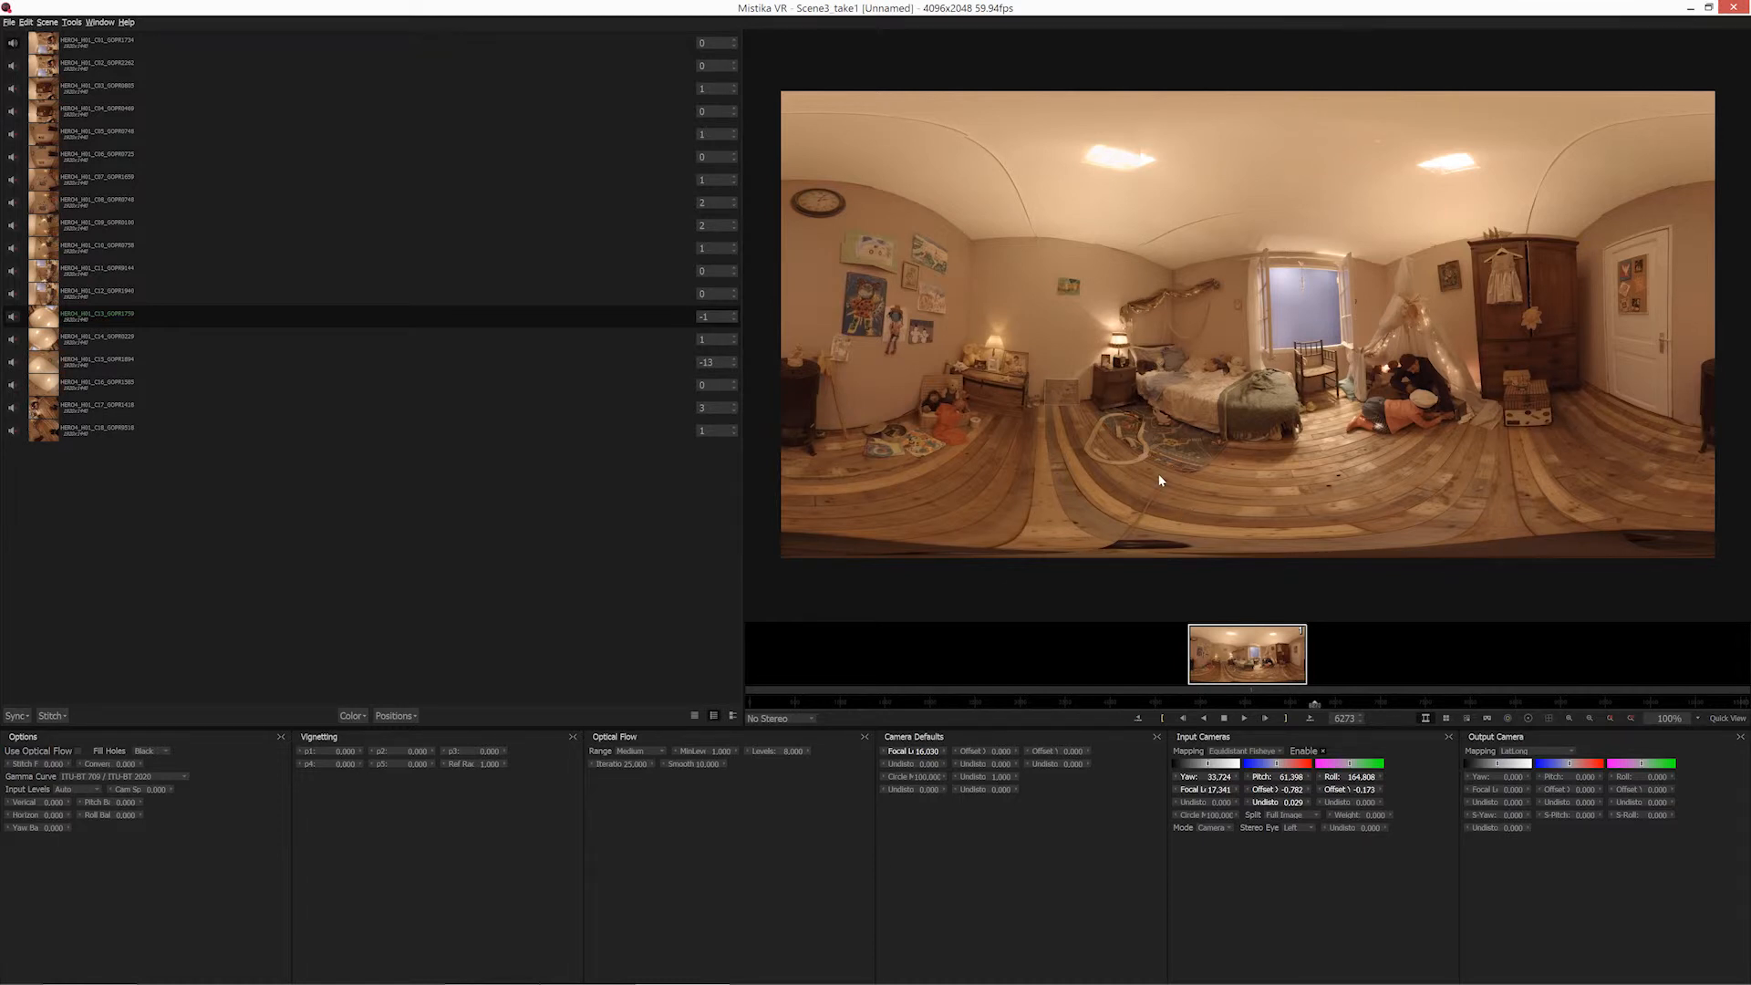
Level the panorama's horizon by adjusting the output camera to yaw 0.943, pitch -3.364 and roll -1.332.
mouse_move(1158, 472)
left_mouse_down()
mouse_move(1156, 456)
mouse_move(1154, 471)
left_mouse_up()
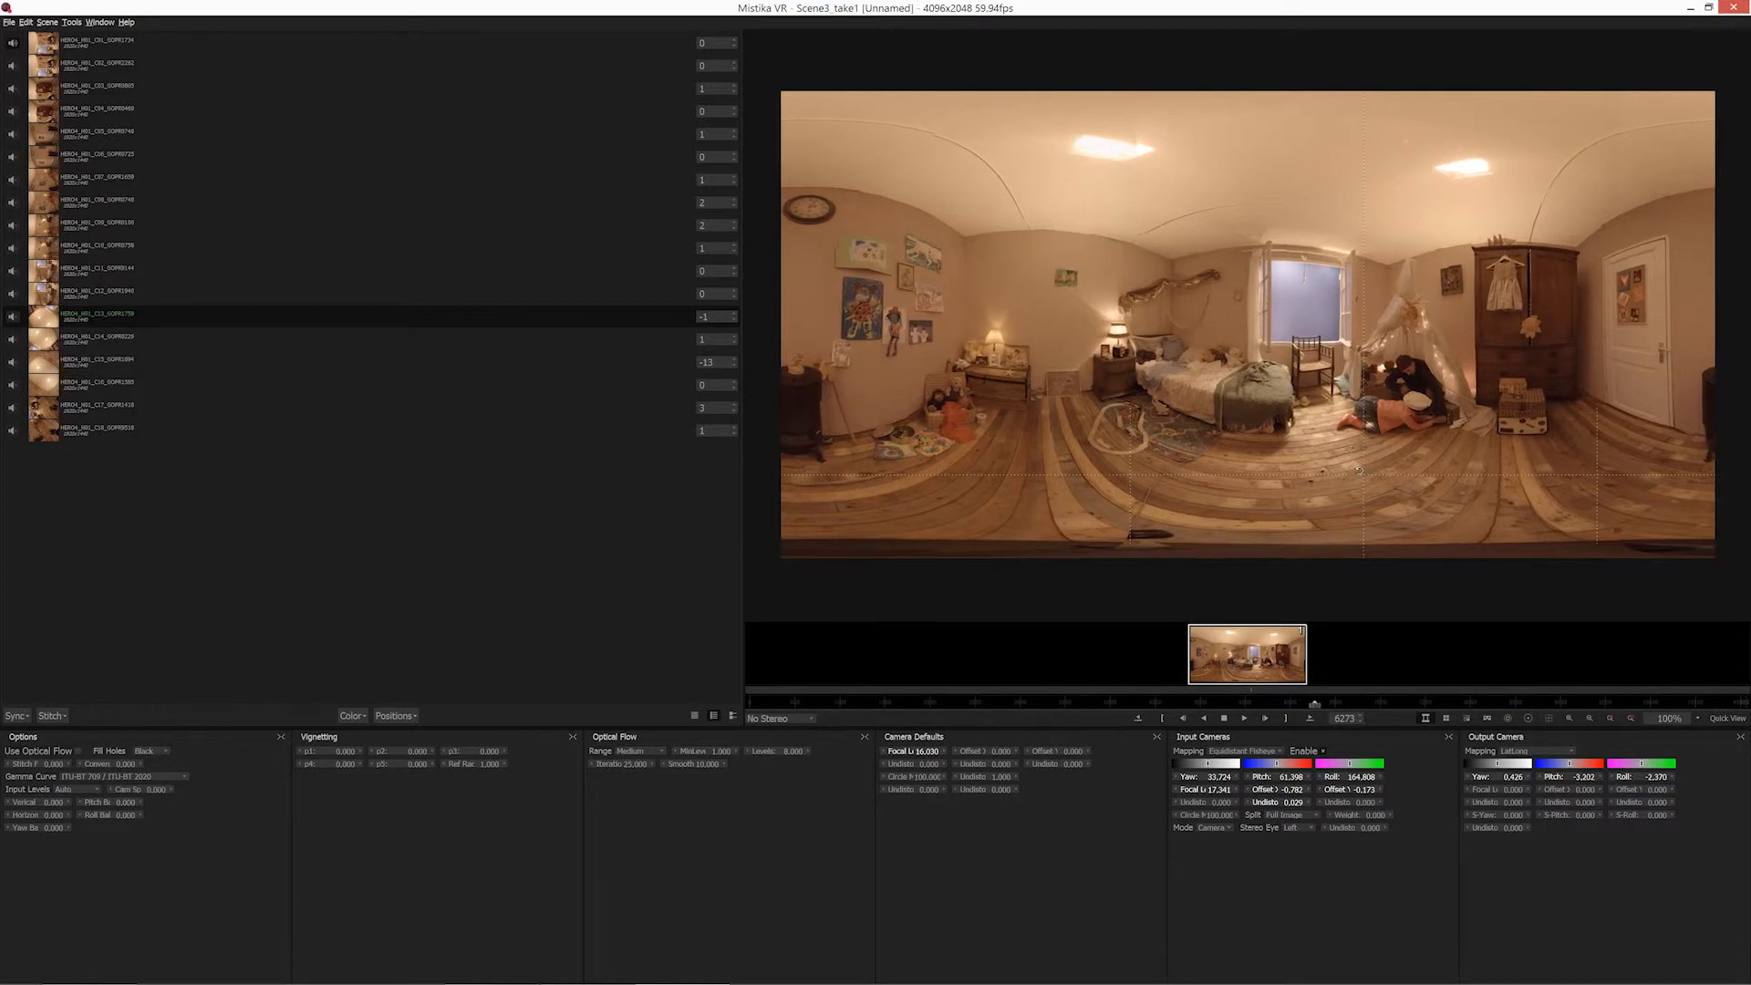
left_click_drag(1362, 474, 1353, 465)
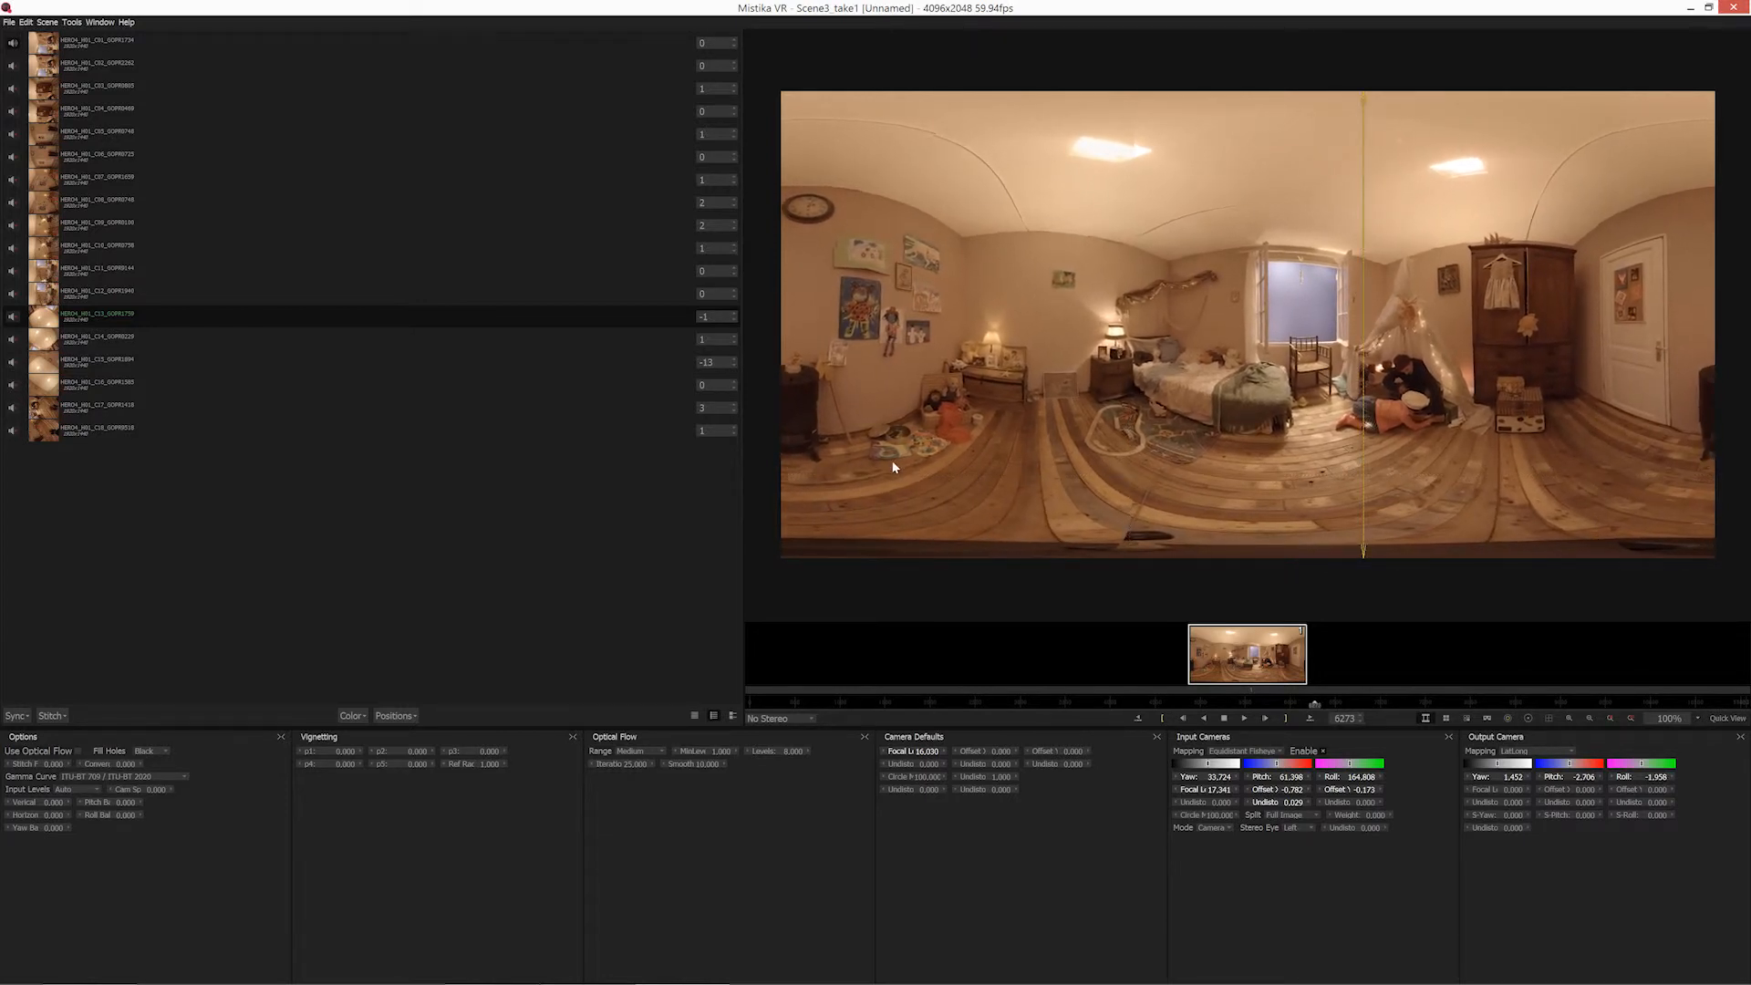
left_click_drag(891, 463, 892, 466)
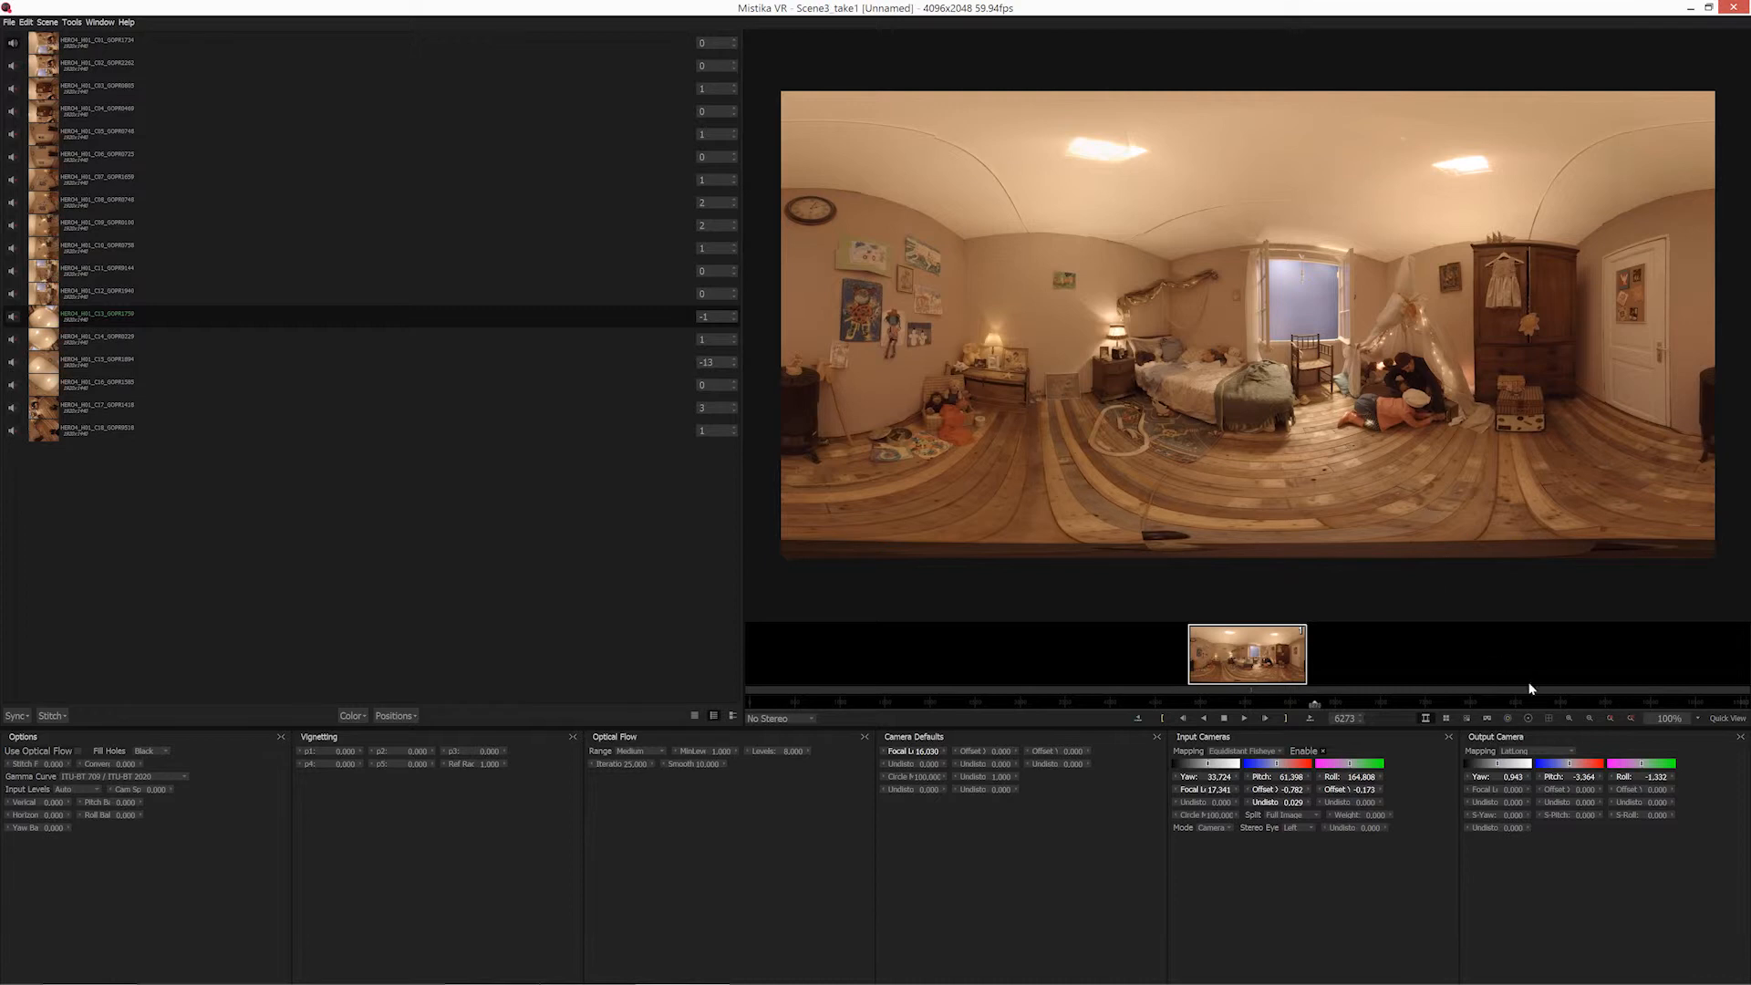
Examine the stitch seams over the panorama and switch the stereo display to Left View.
left_click(1528, 718)
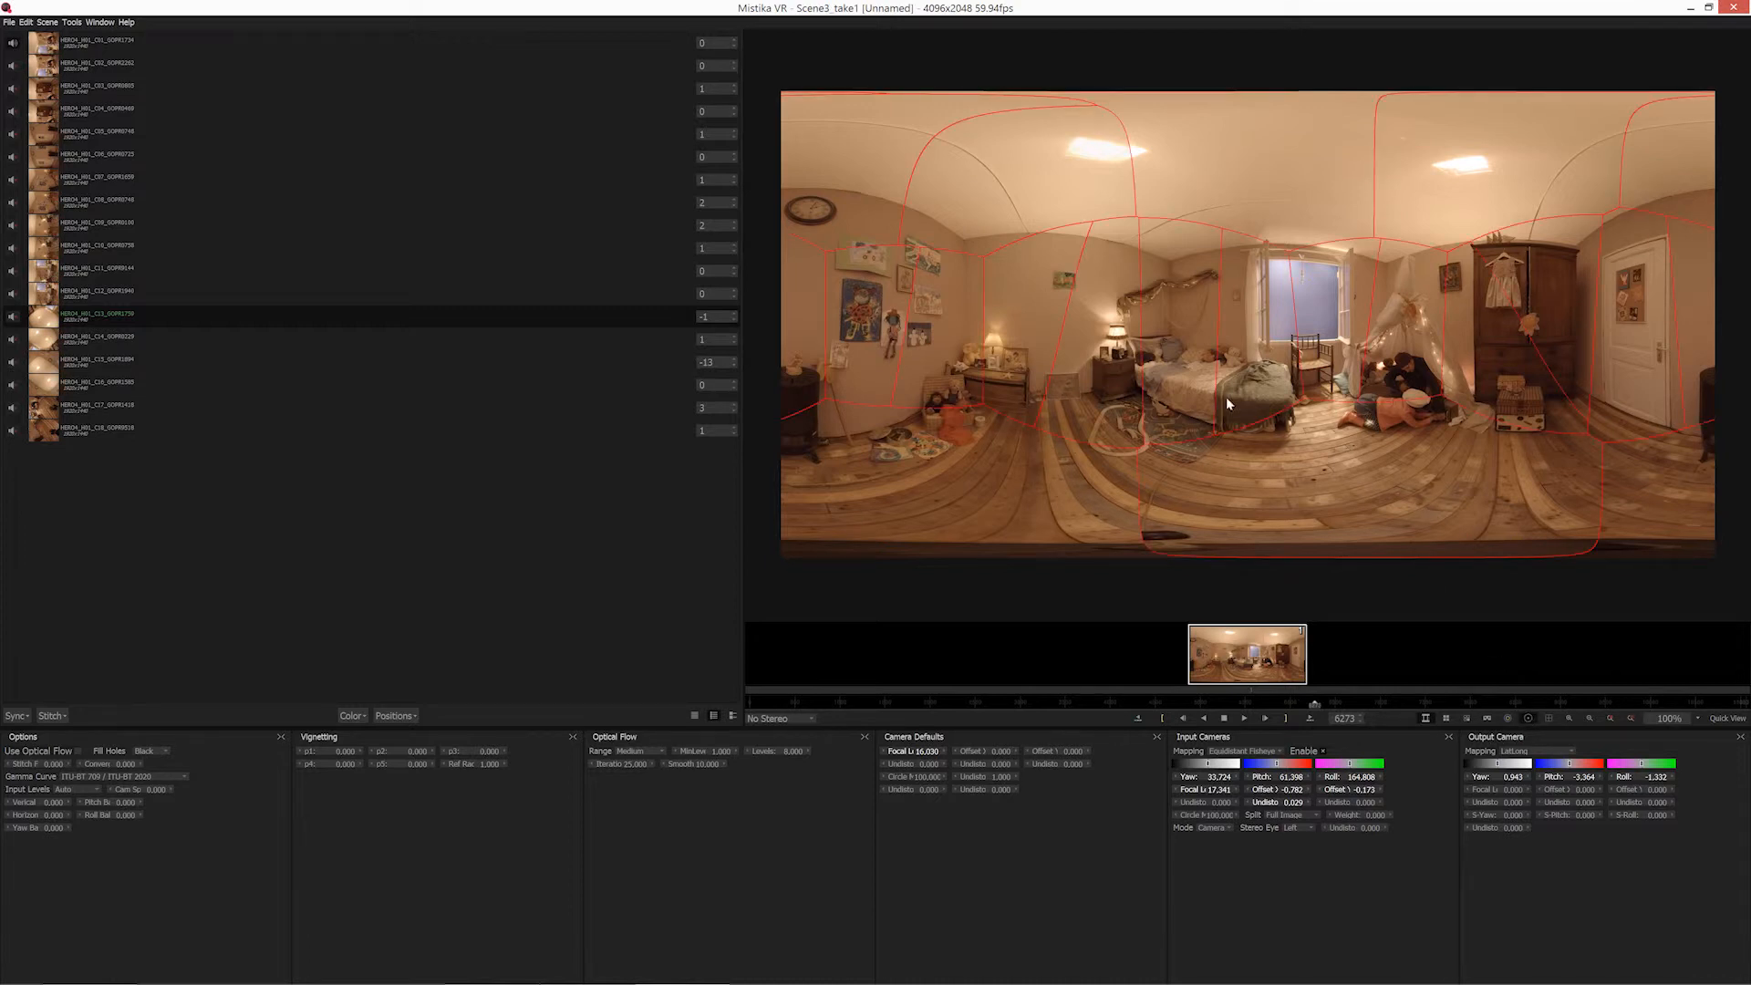
left_click(767, 720)
left_click(785, 737)
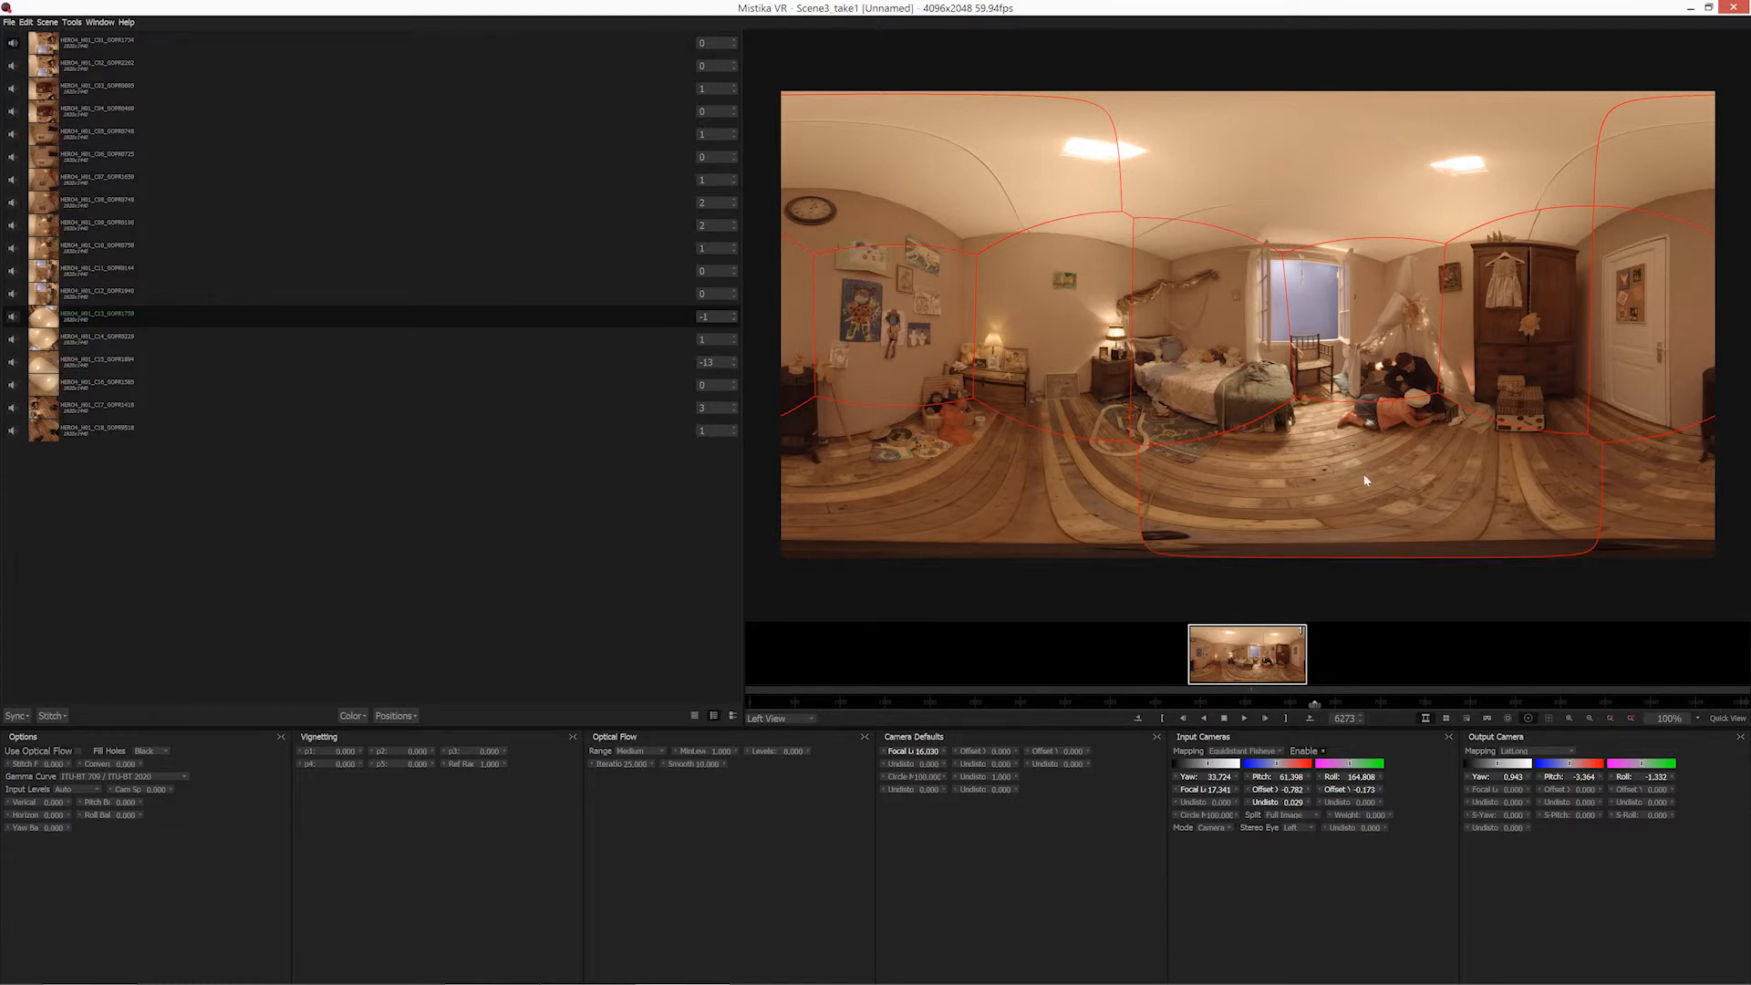
left_click(1508, 719)
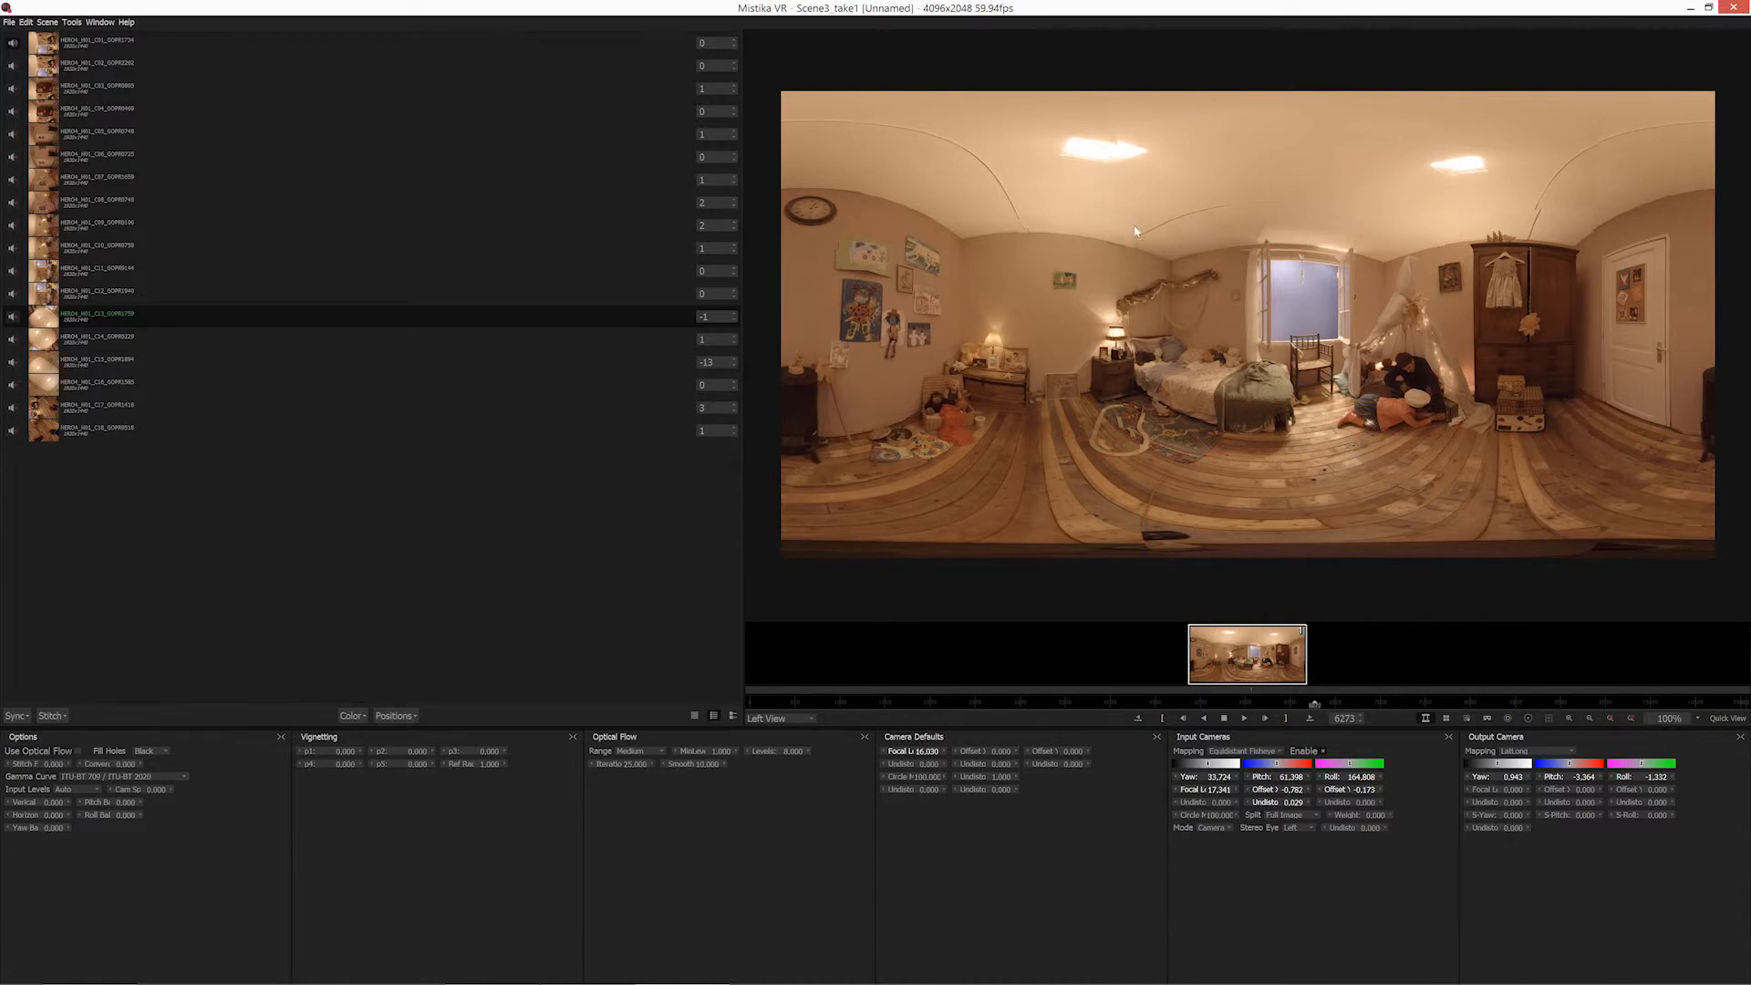
Inspect the ceiling seam above the bed in the VR view and set the Stitch Feather to 10.
scroll(1142, 506, "up", 4)
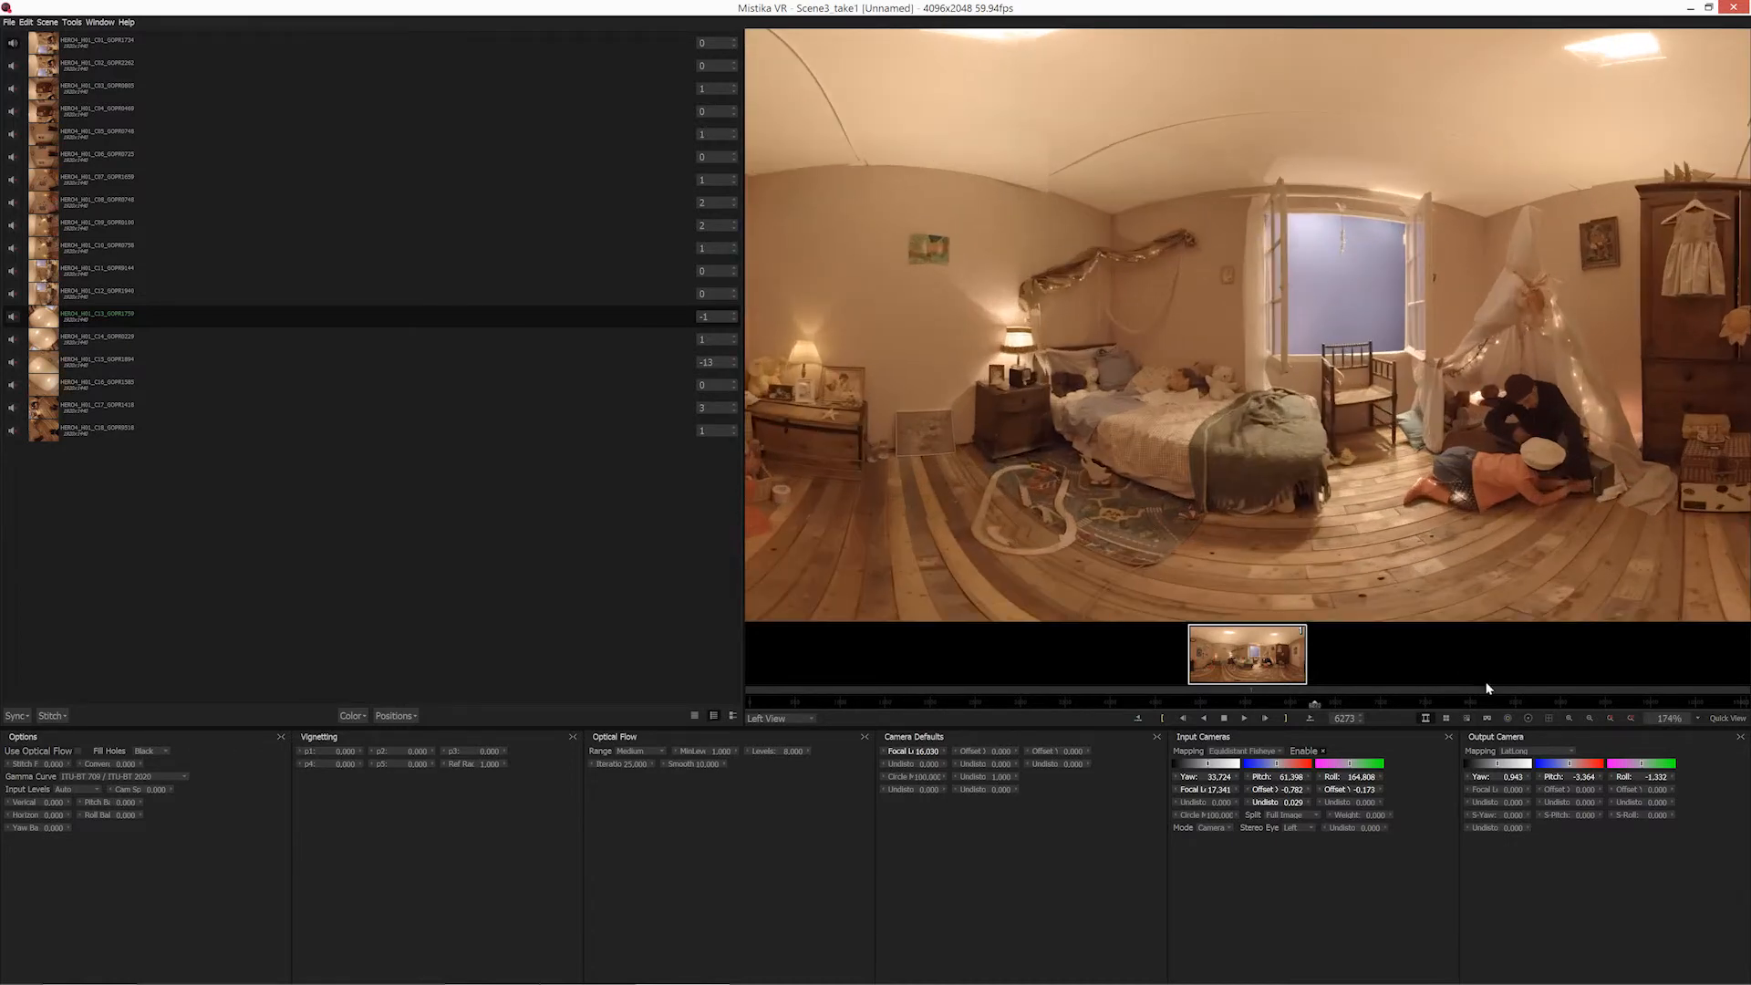
left_click(1488, 719)
left_click_drag(1485, 578, 1314, 385)
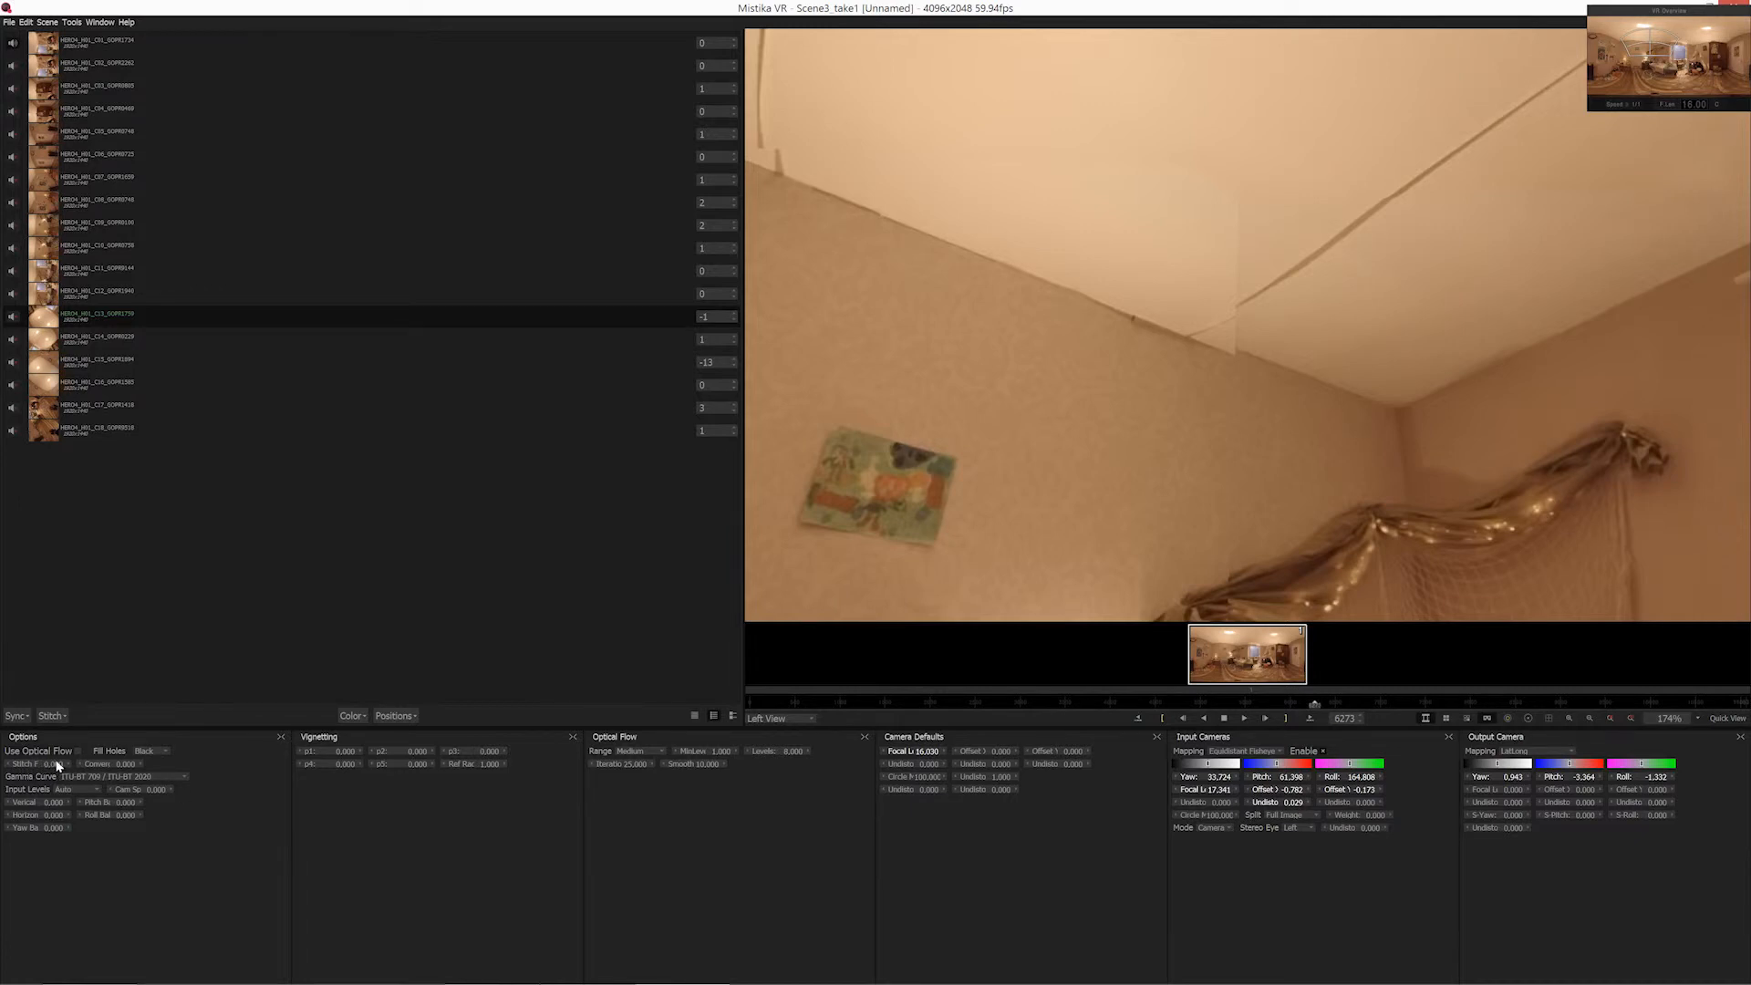
mouse_move(53, 764)
left_mouse_down()
mouse_move(77, 763)
mouse_move(28, 764)
mouse_move(82, 766)
mouse_move(27, 769)
mouse_move(65, 768)
left_mouse_up()
left_click_drag(1262, 492, 1138, 230)
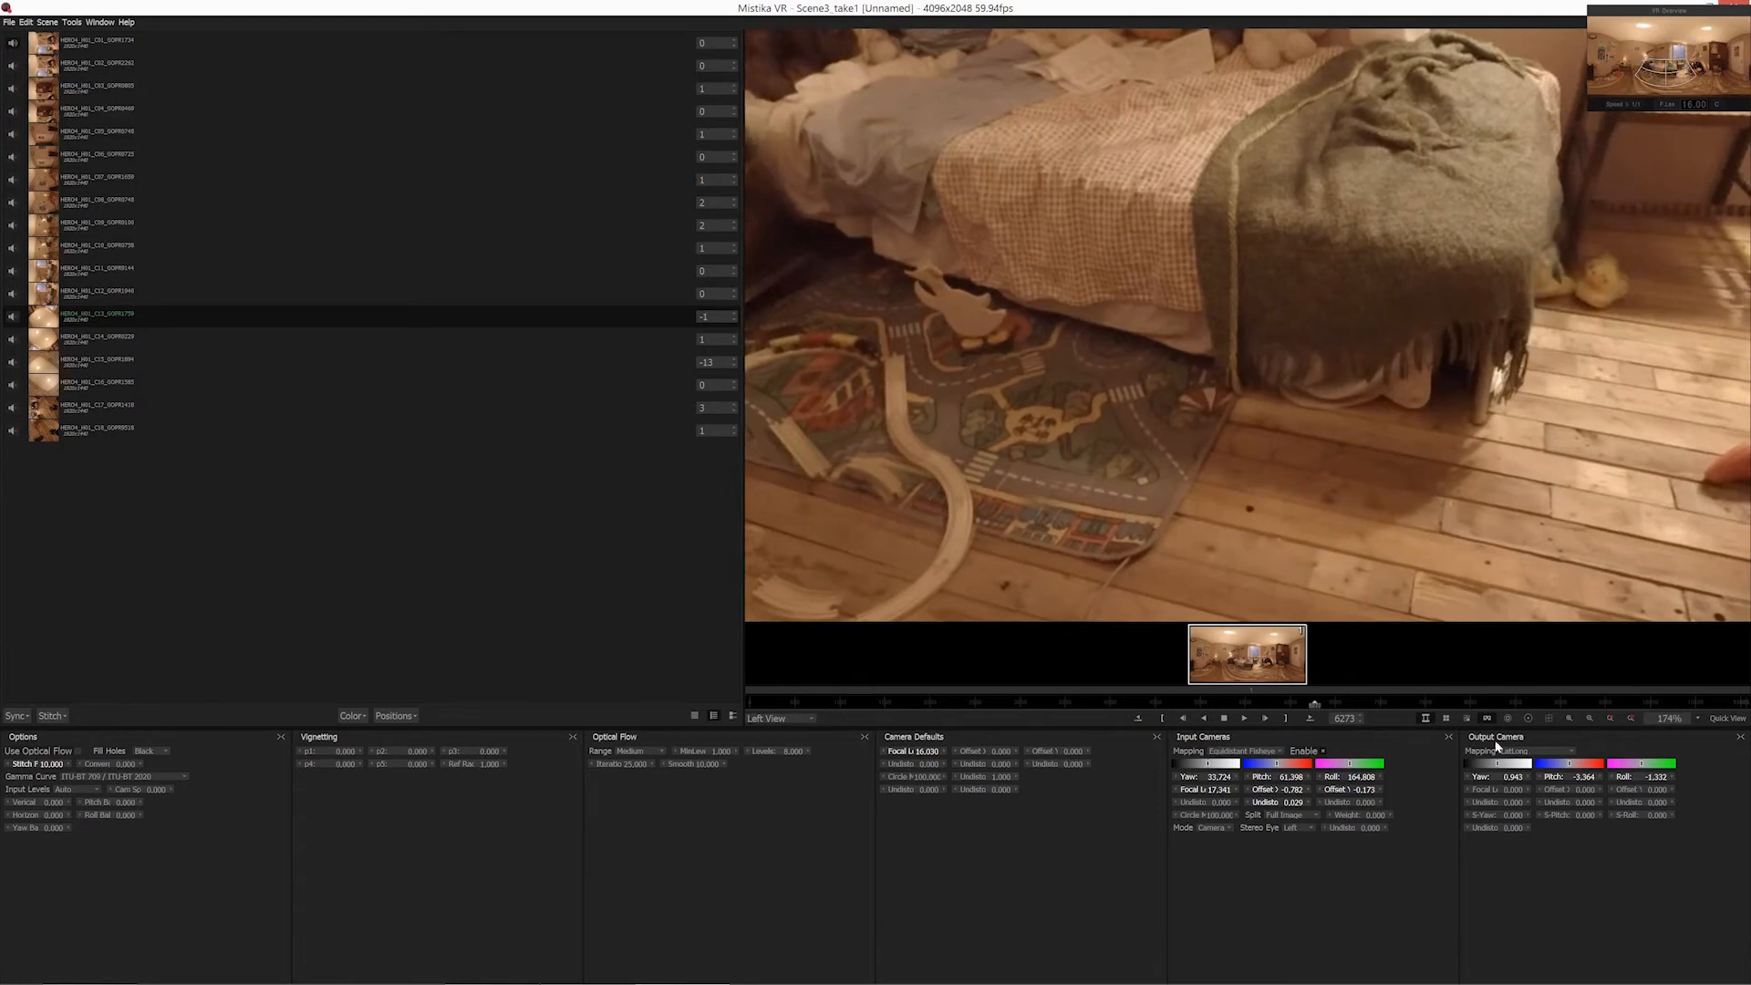
left_click(1487, 718)
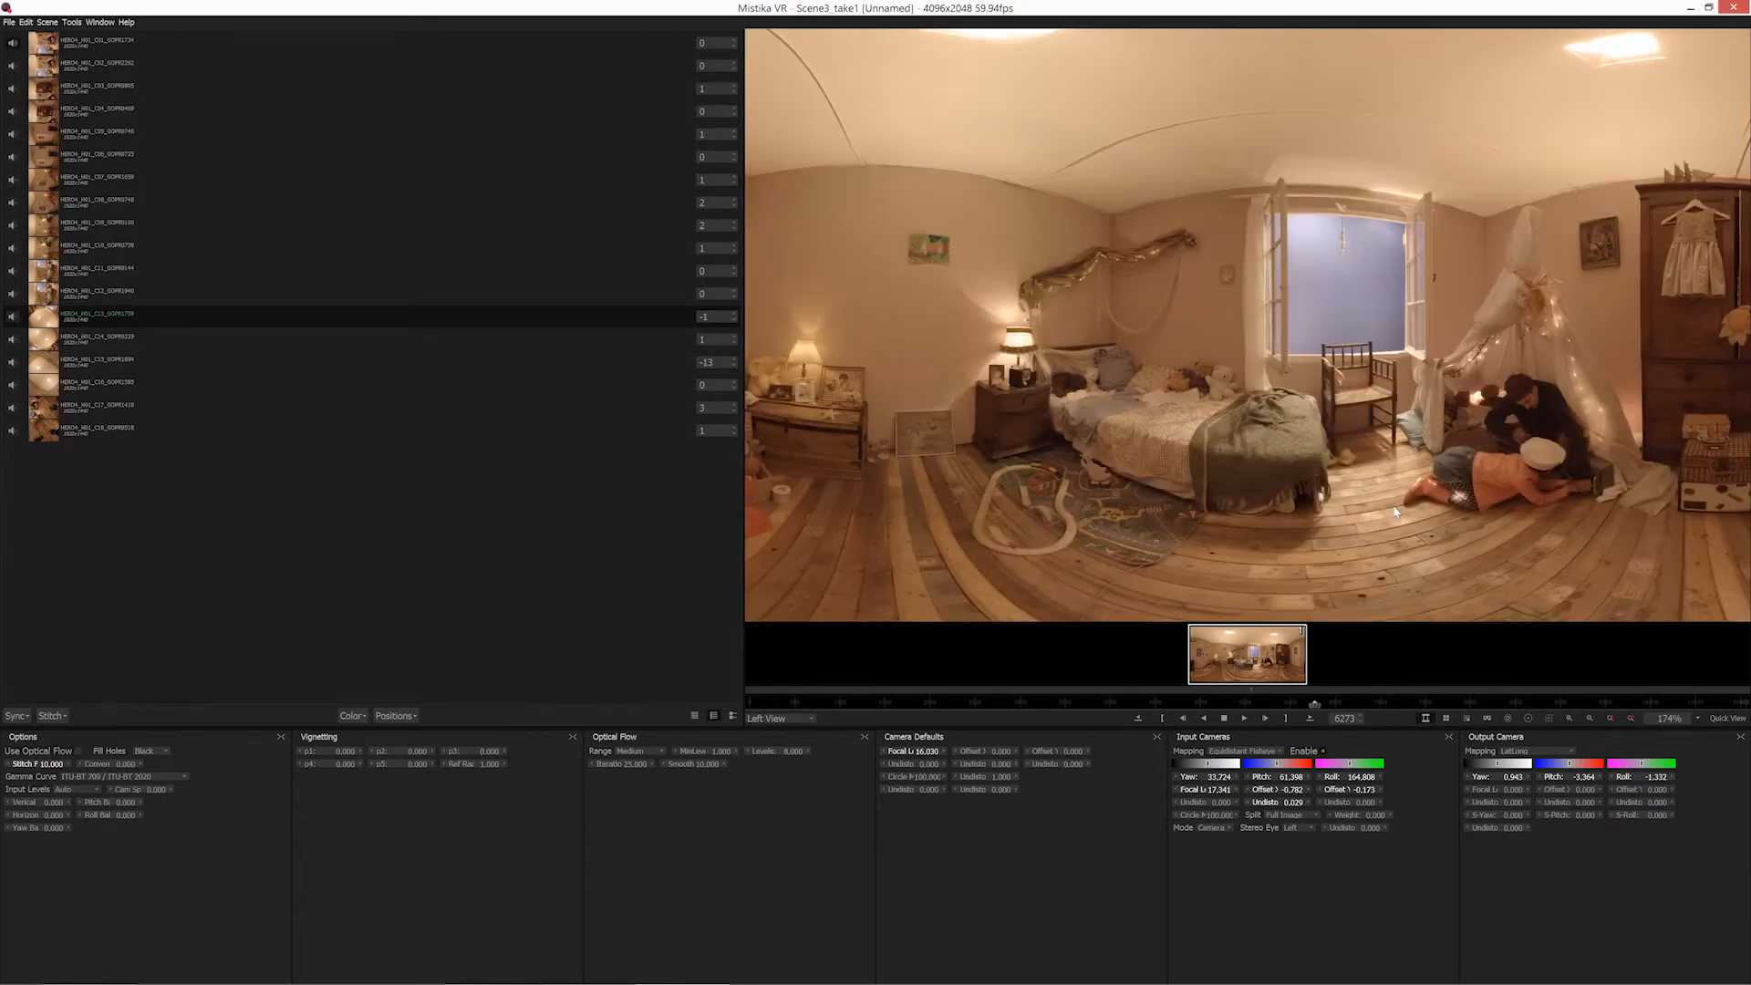
Display the seam and feather outlines over the panorama and vary the Stitch Feather, ending at 10.
scroll(1395, 513, "down", 3)
scroll(1478, 501, "down", 1)
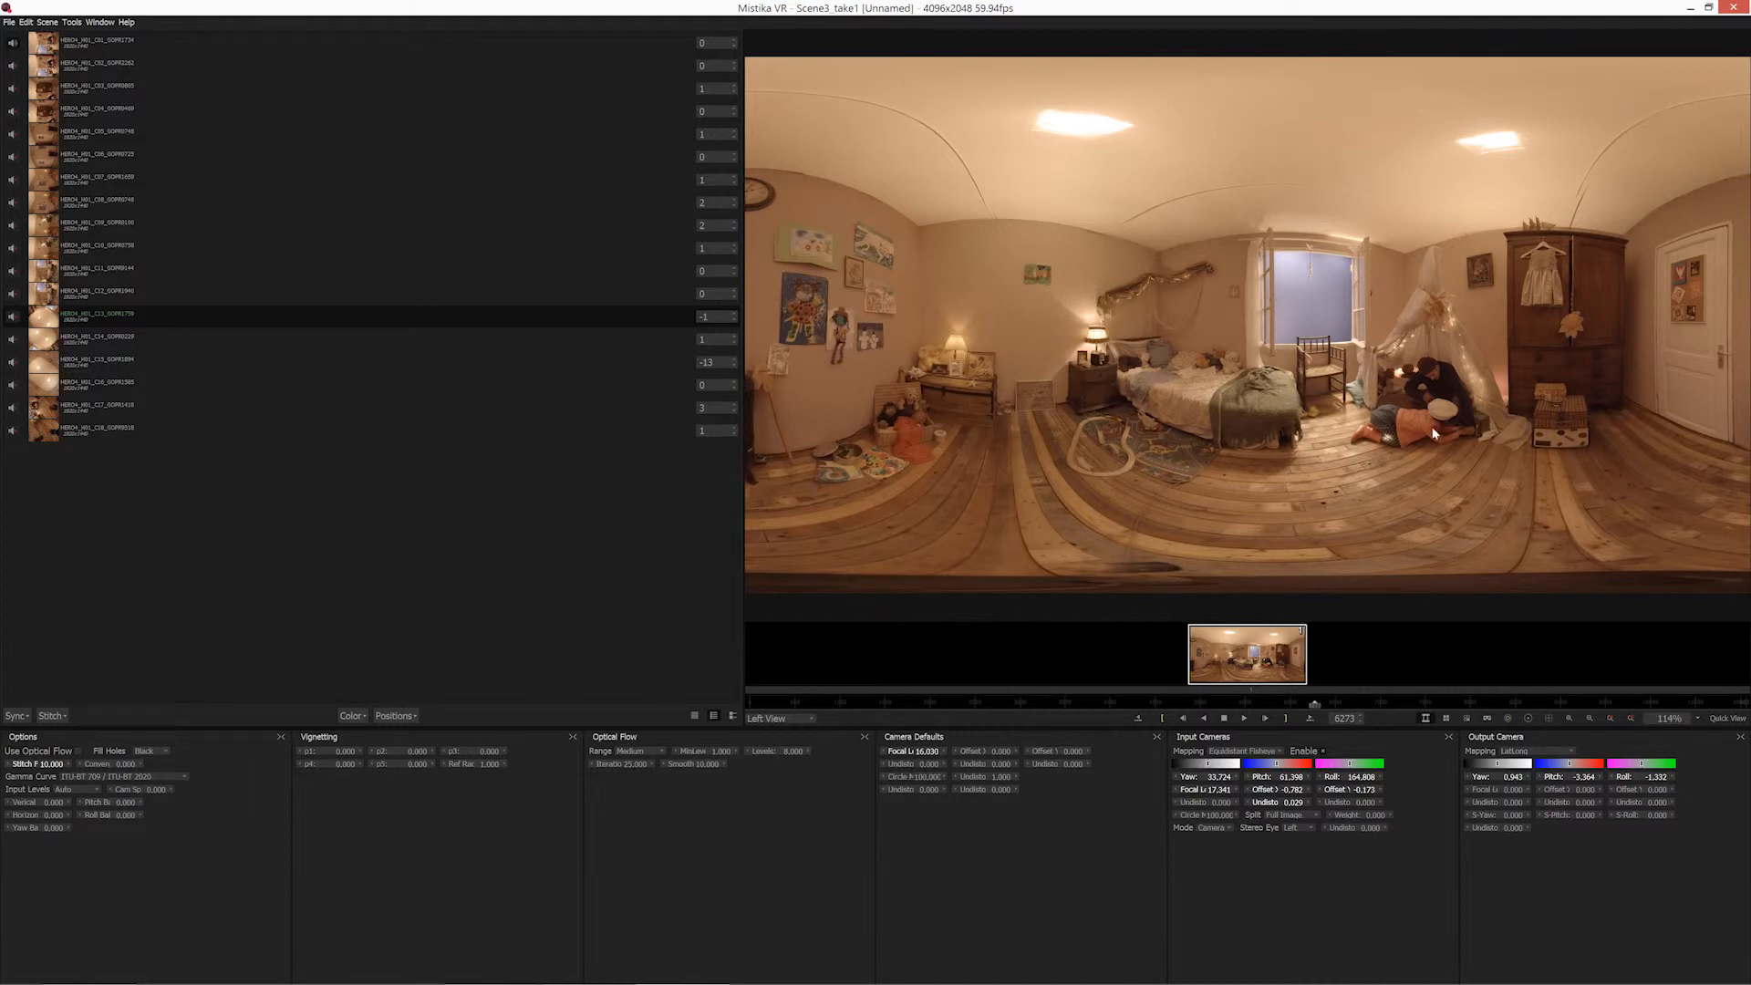
scroll(1470, 414, "up", 2)
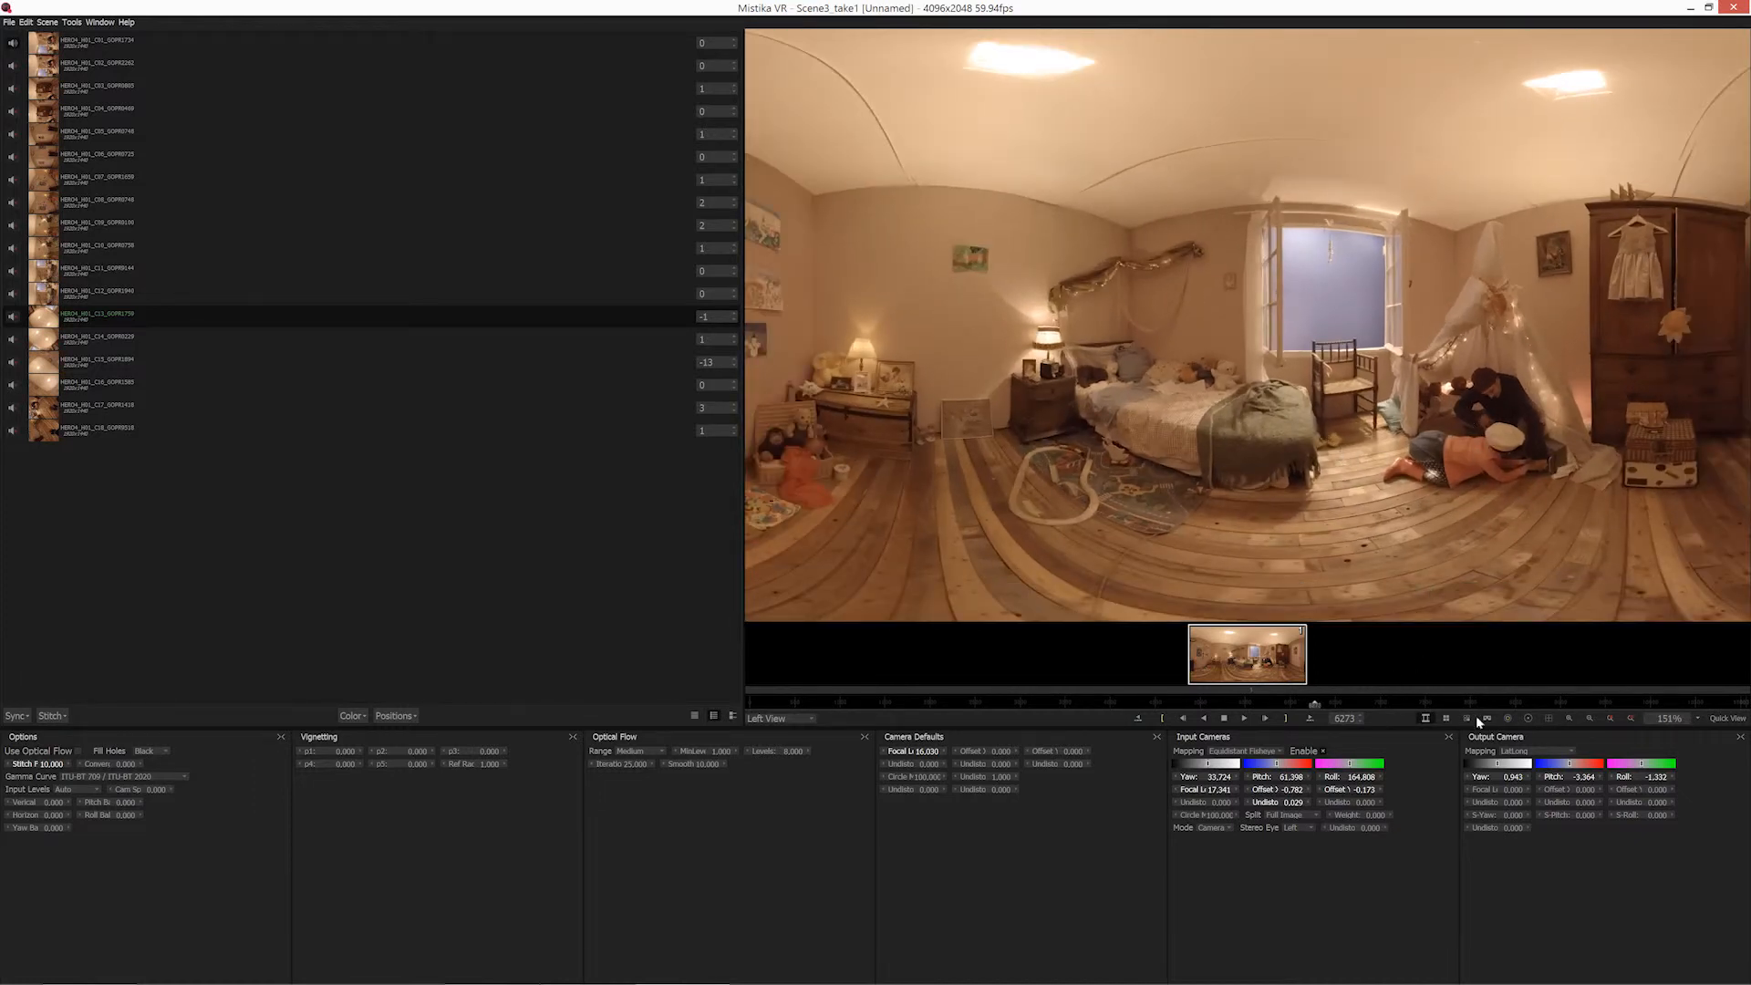
left_click(1529, 718)
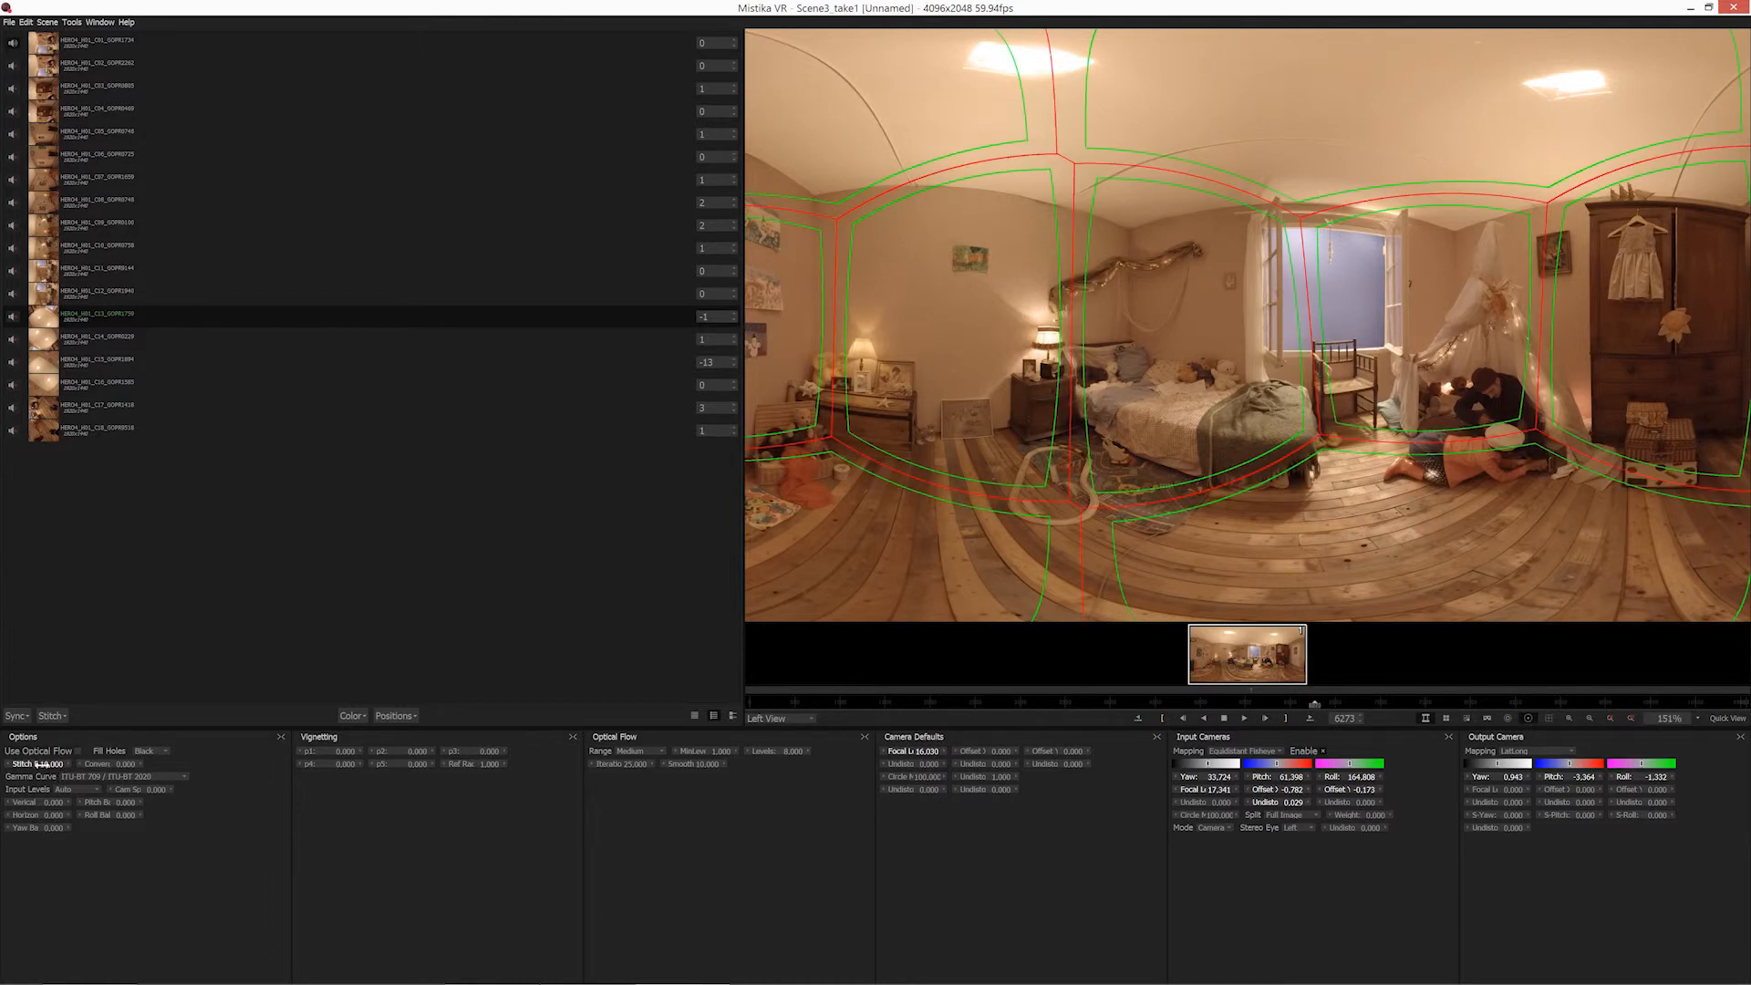
left_click_drag(38, 766, 35, 770)
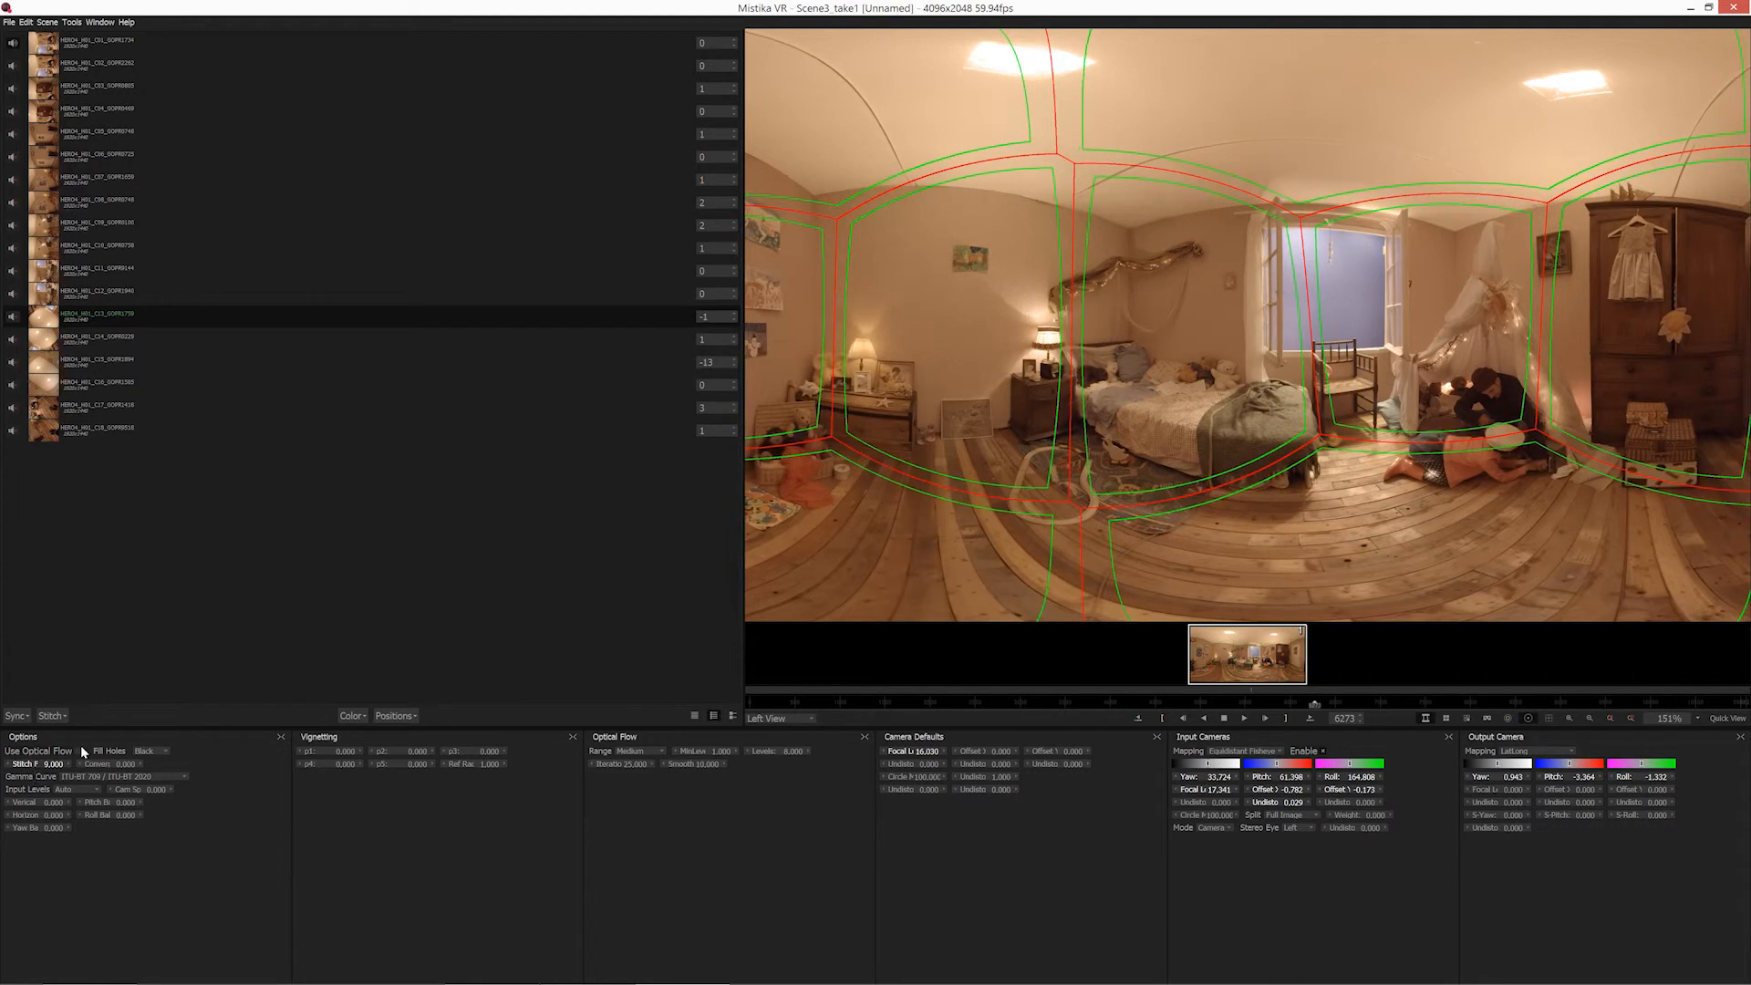
left_click(188, 629)
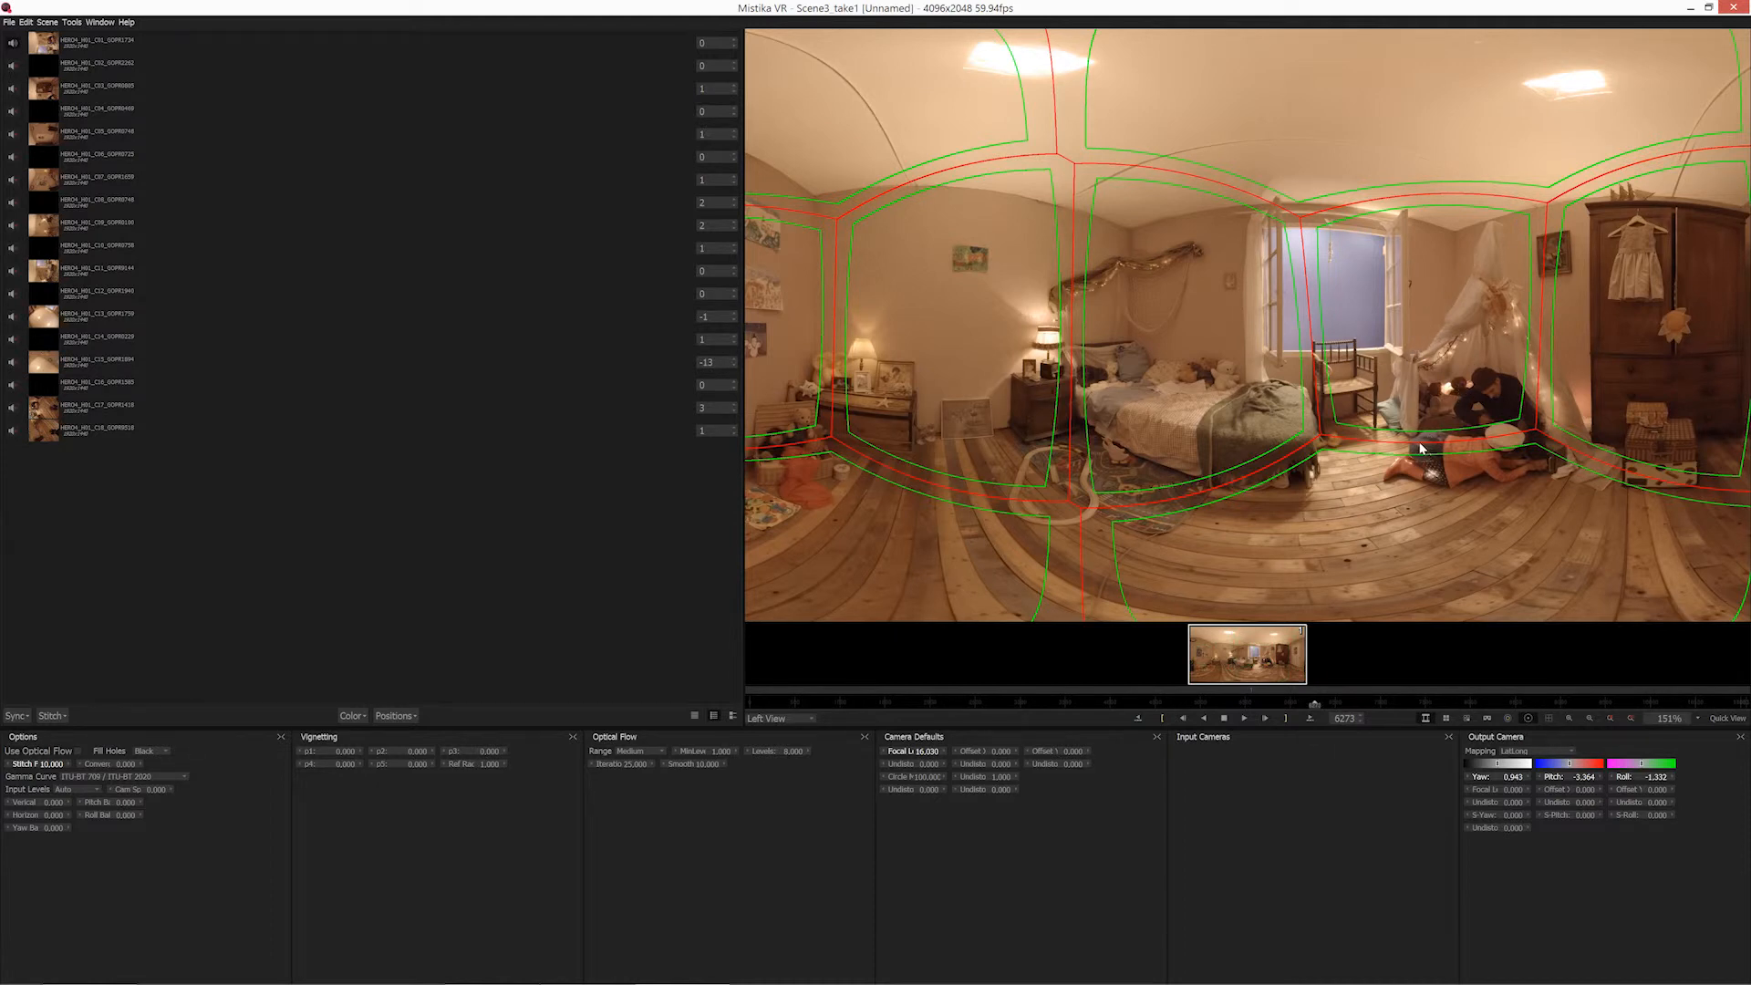
Hide the seam outlines, display the camera overlays and select the first camera beside the tent.
left_click(392, 716)
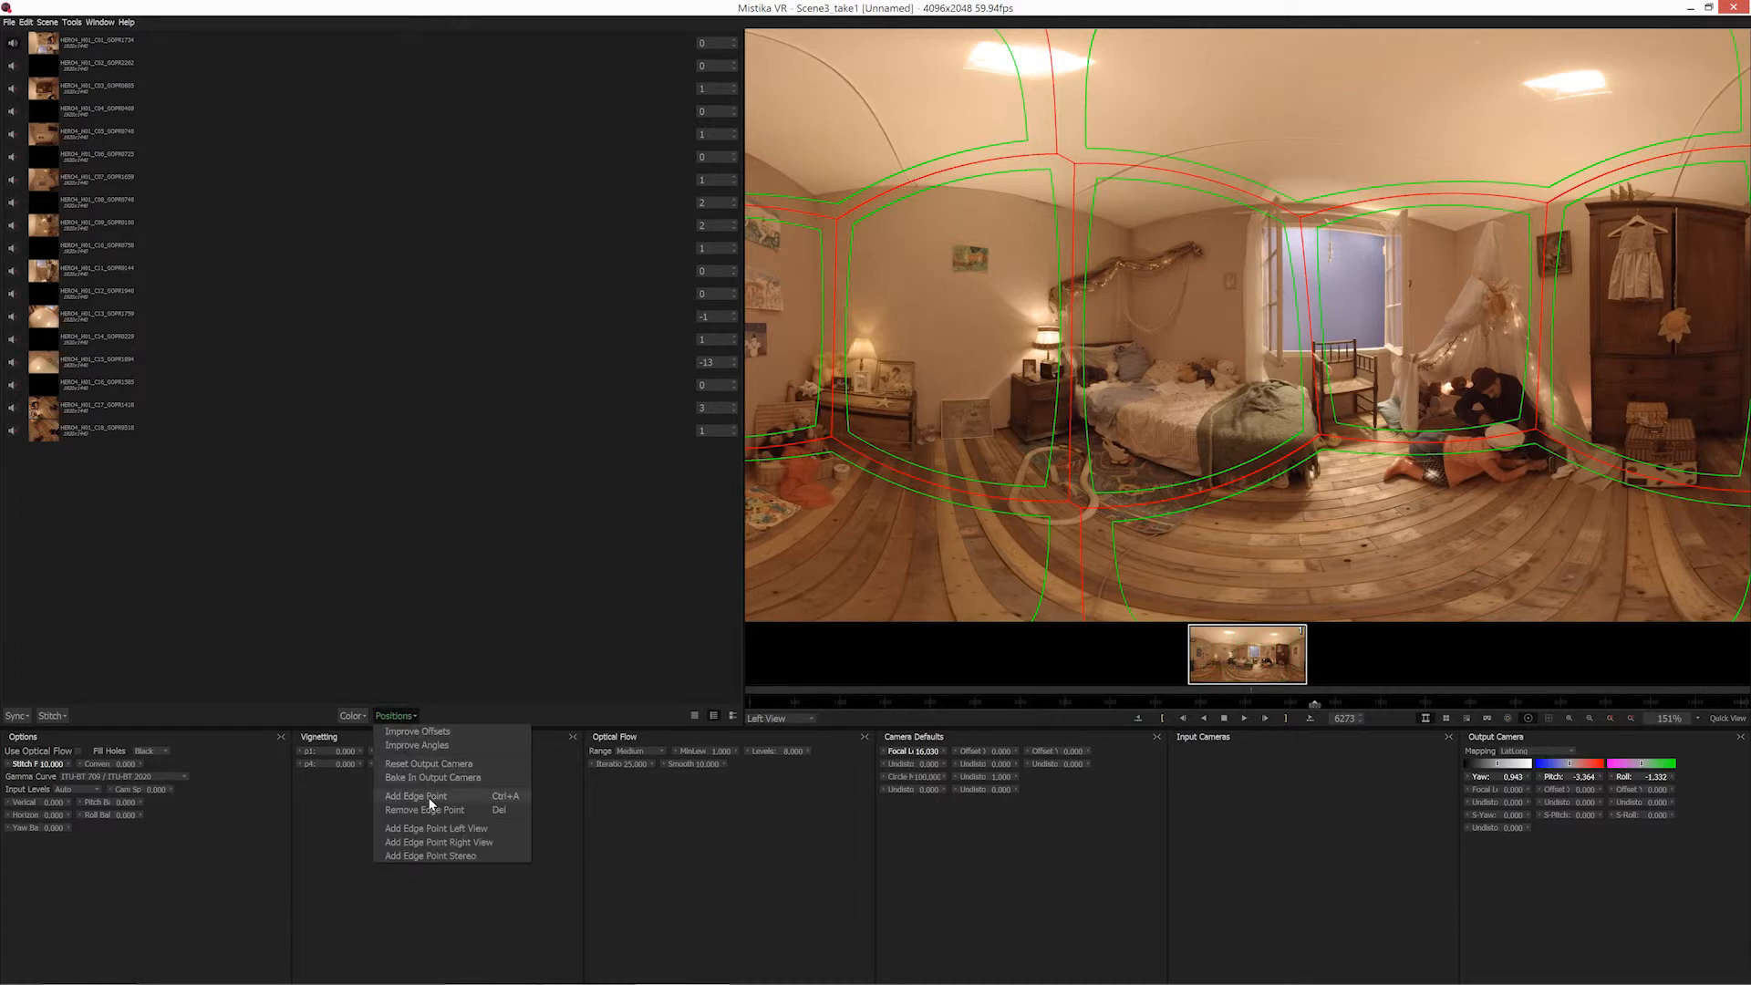
left_click(1516, 720)
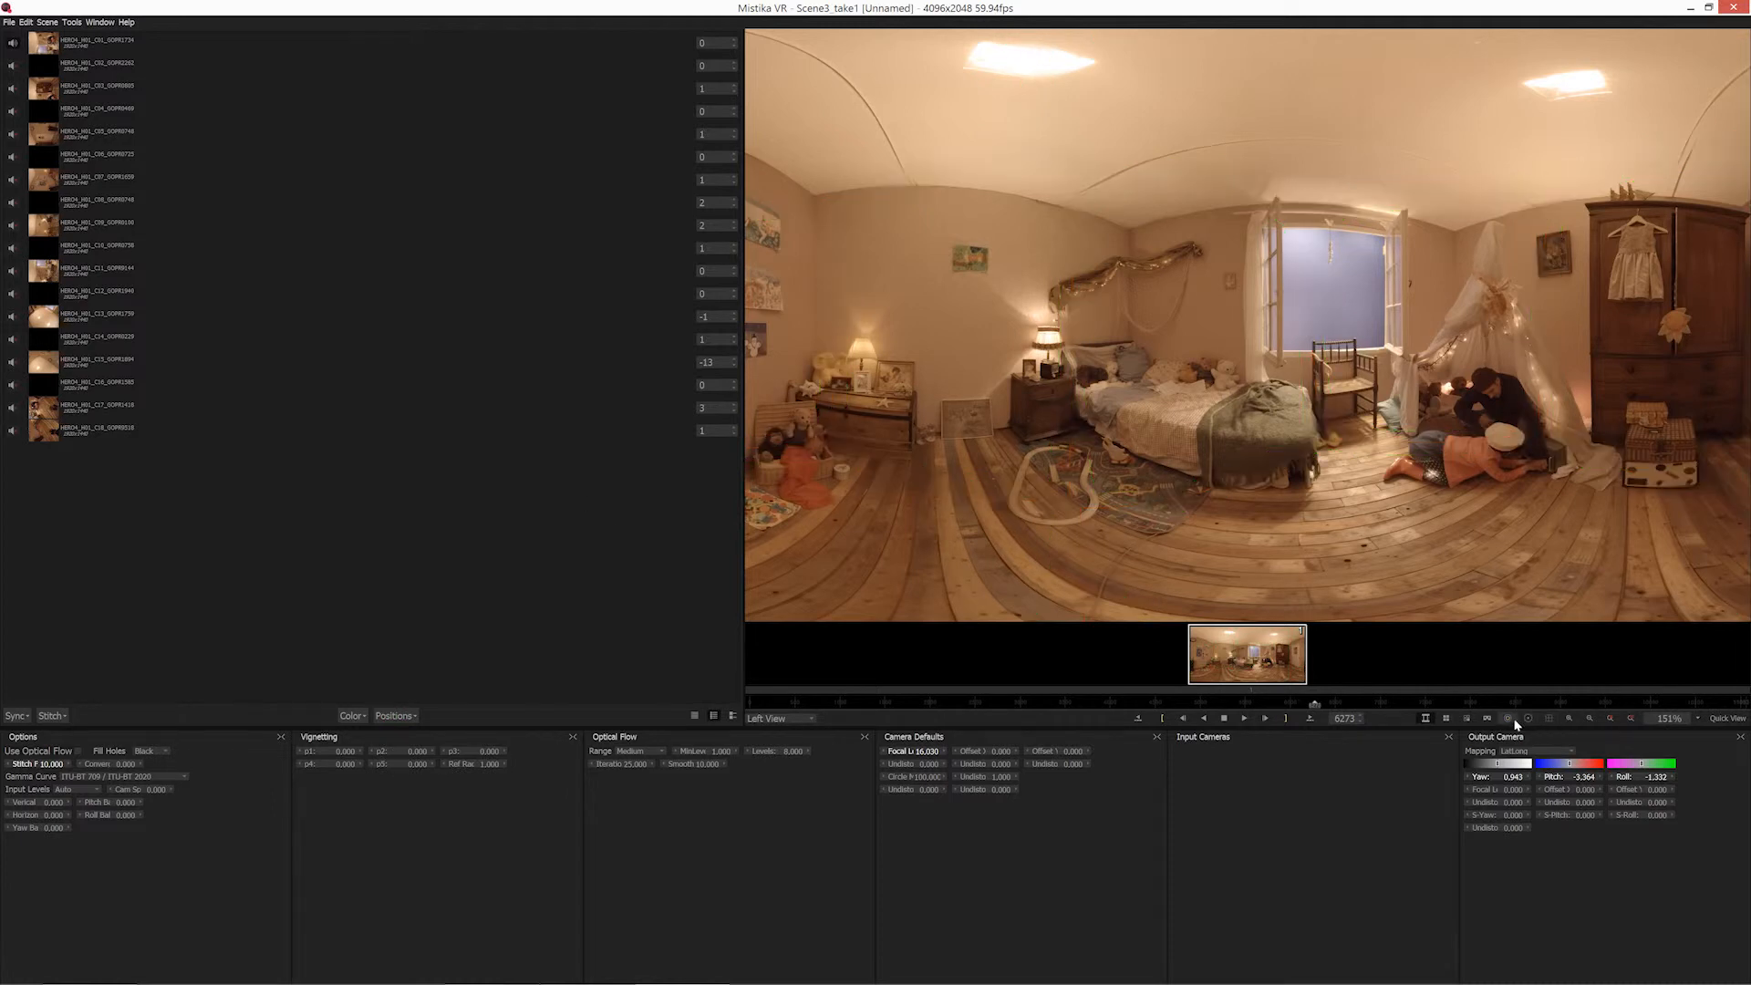
left_click(1509, 718)
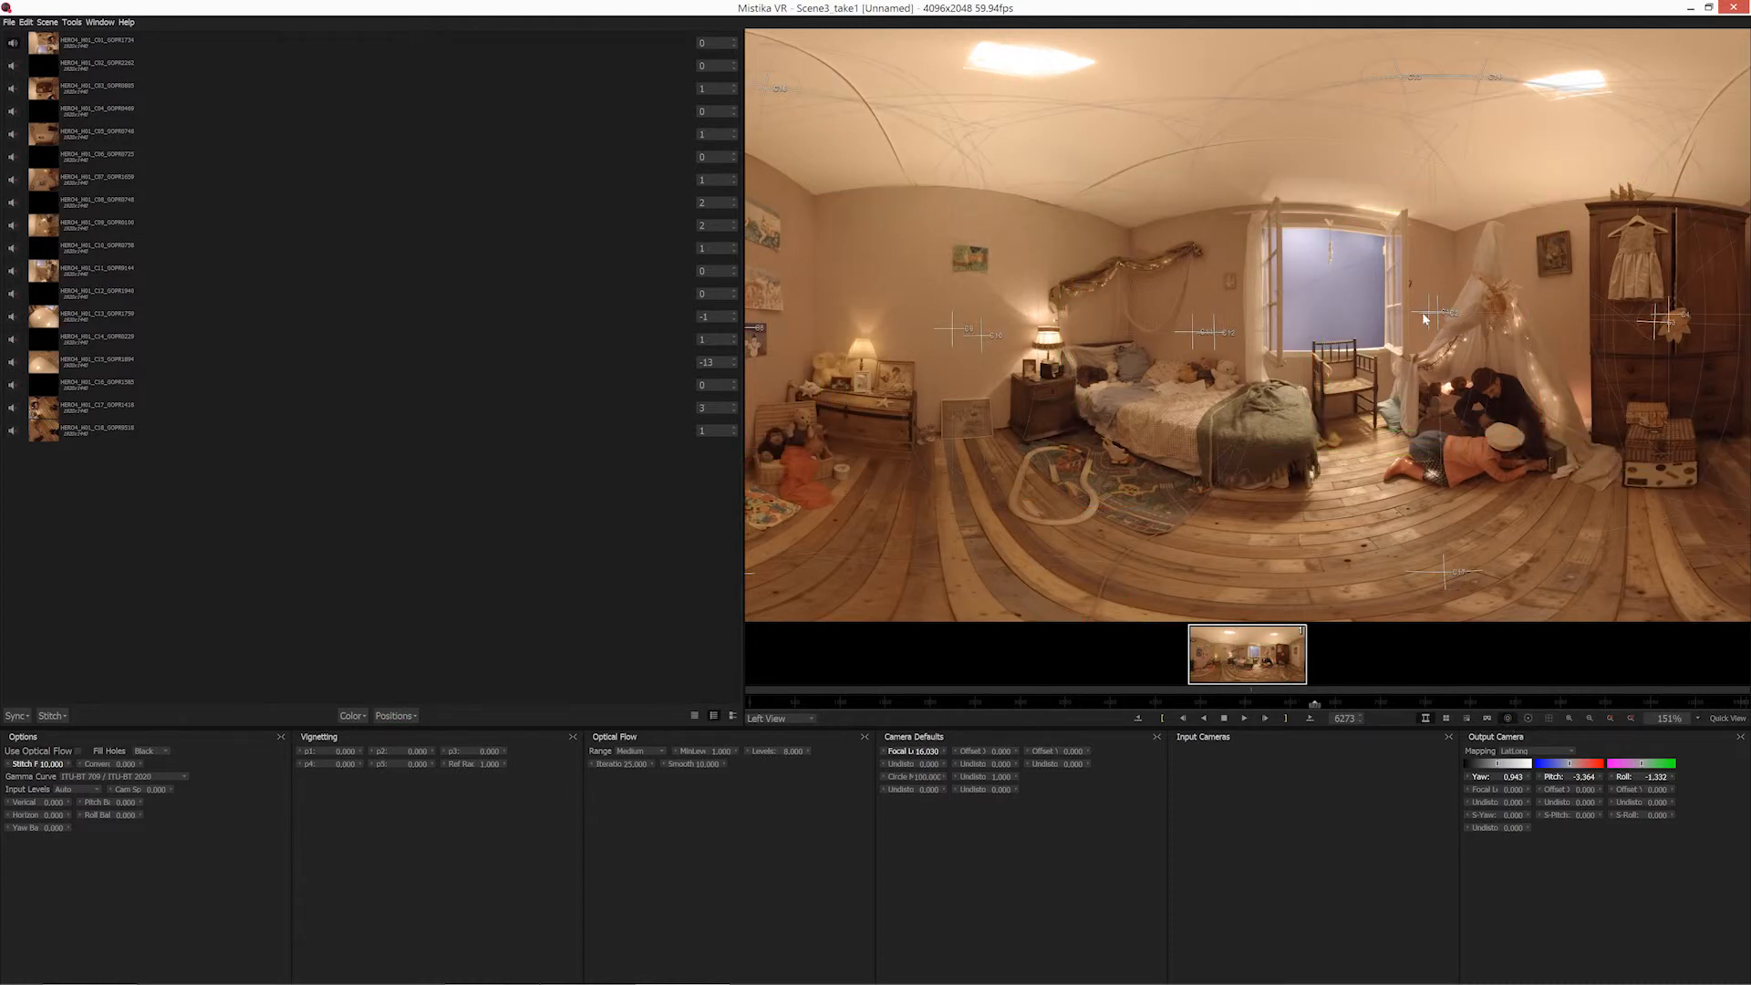
left_click(1429, 315)
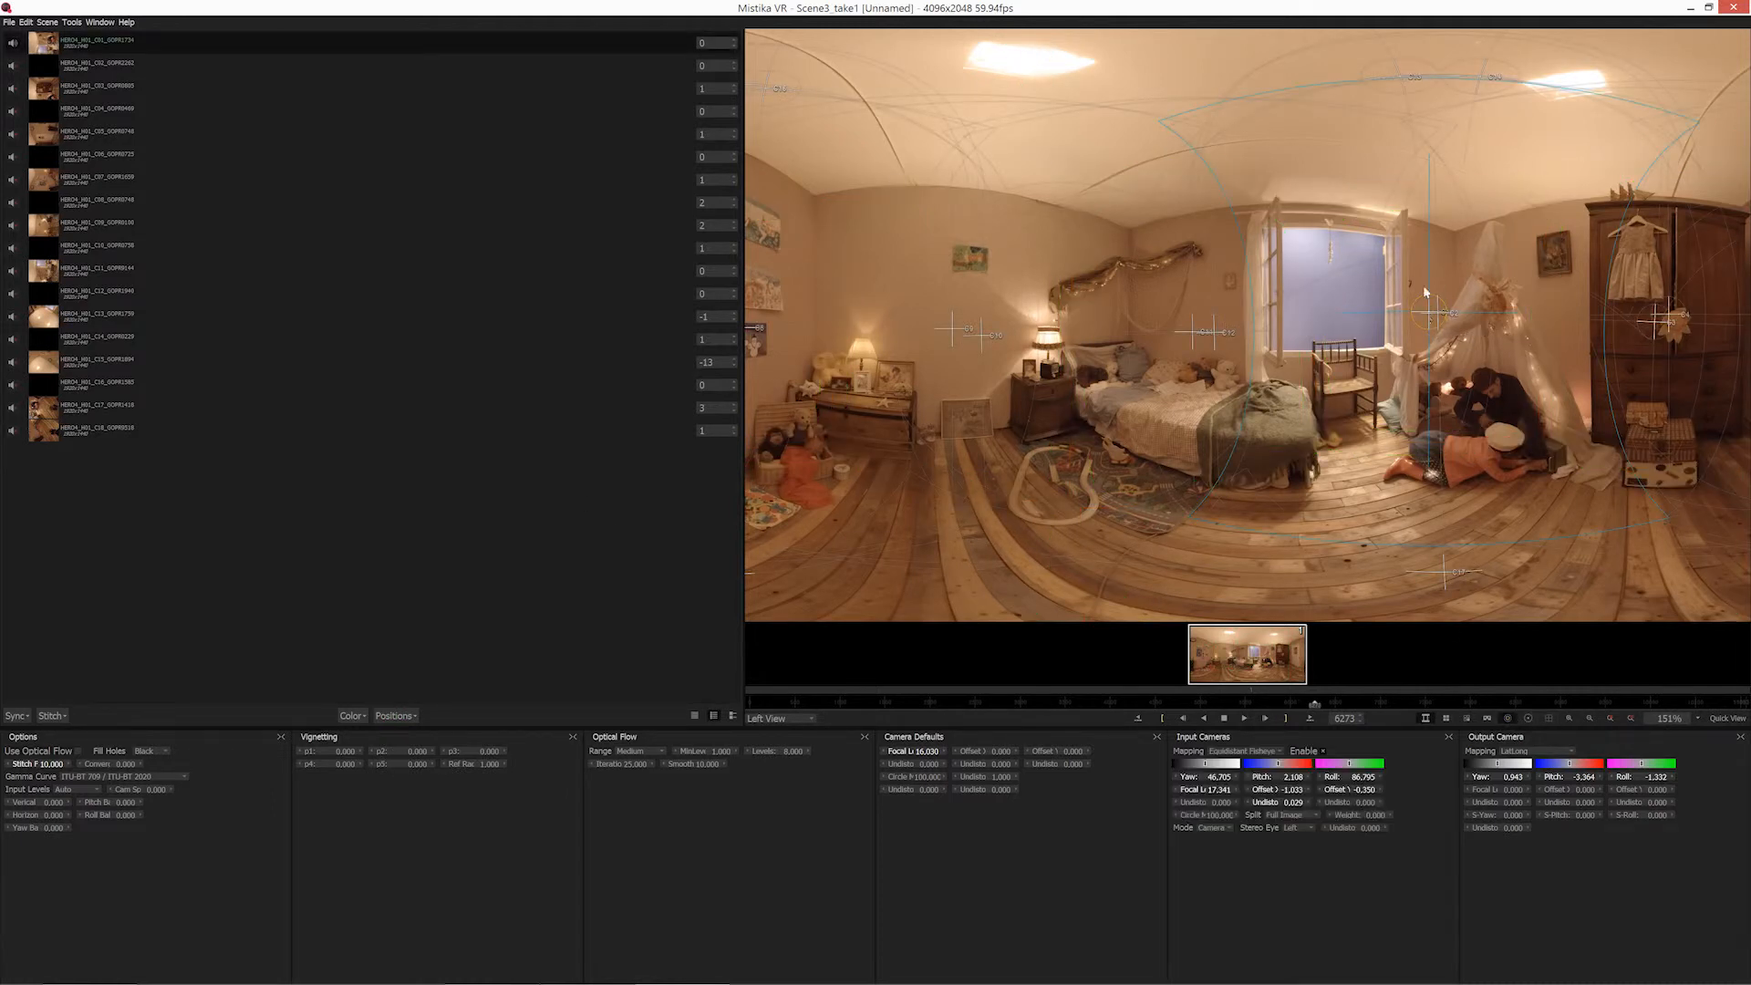
Try a Left View edge point that widens the first camera's seam around the people at the tent, and remove it.
left_click(398, 717)
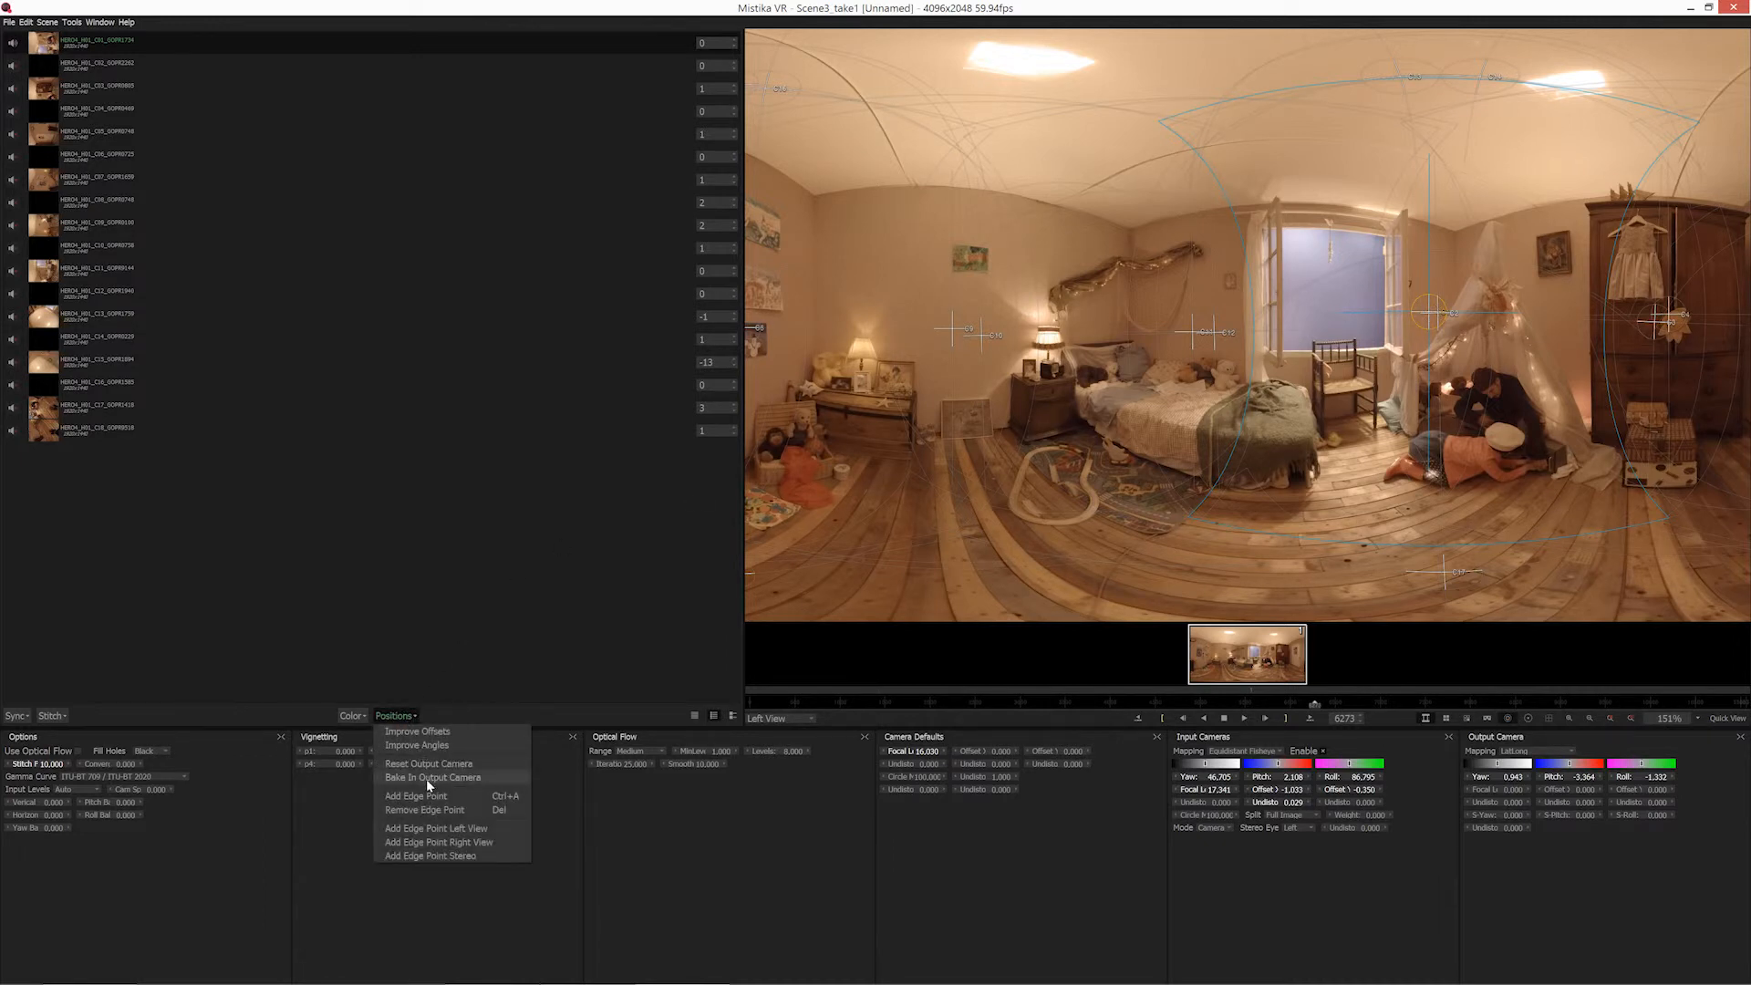
left_click(441, 833)
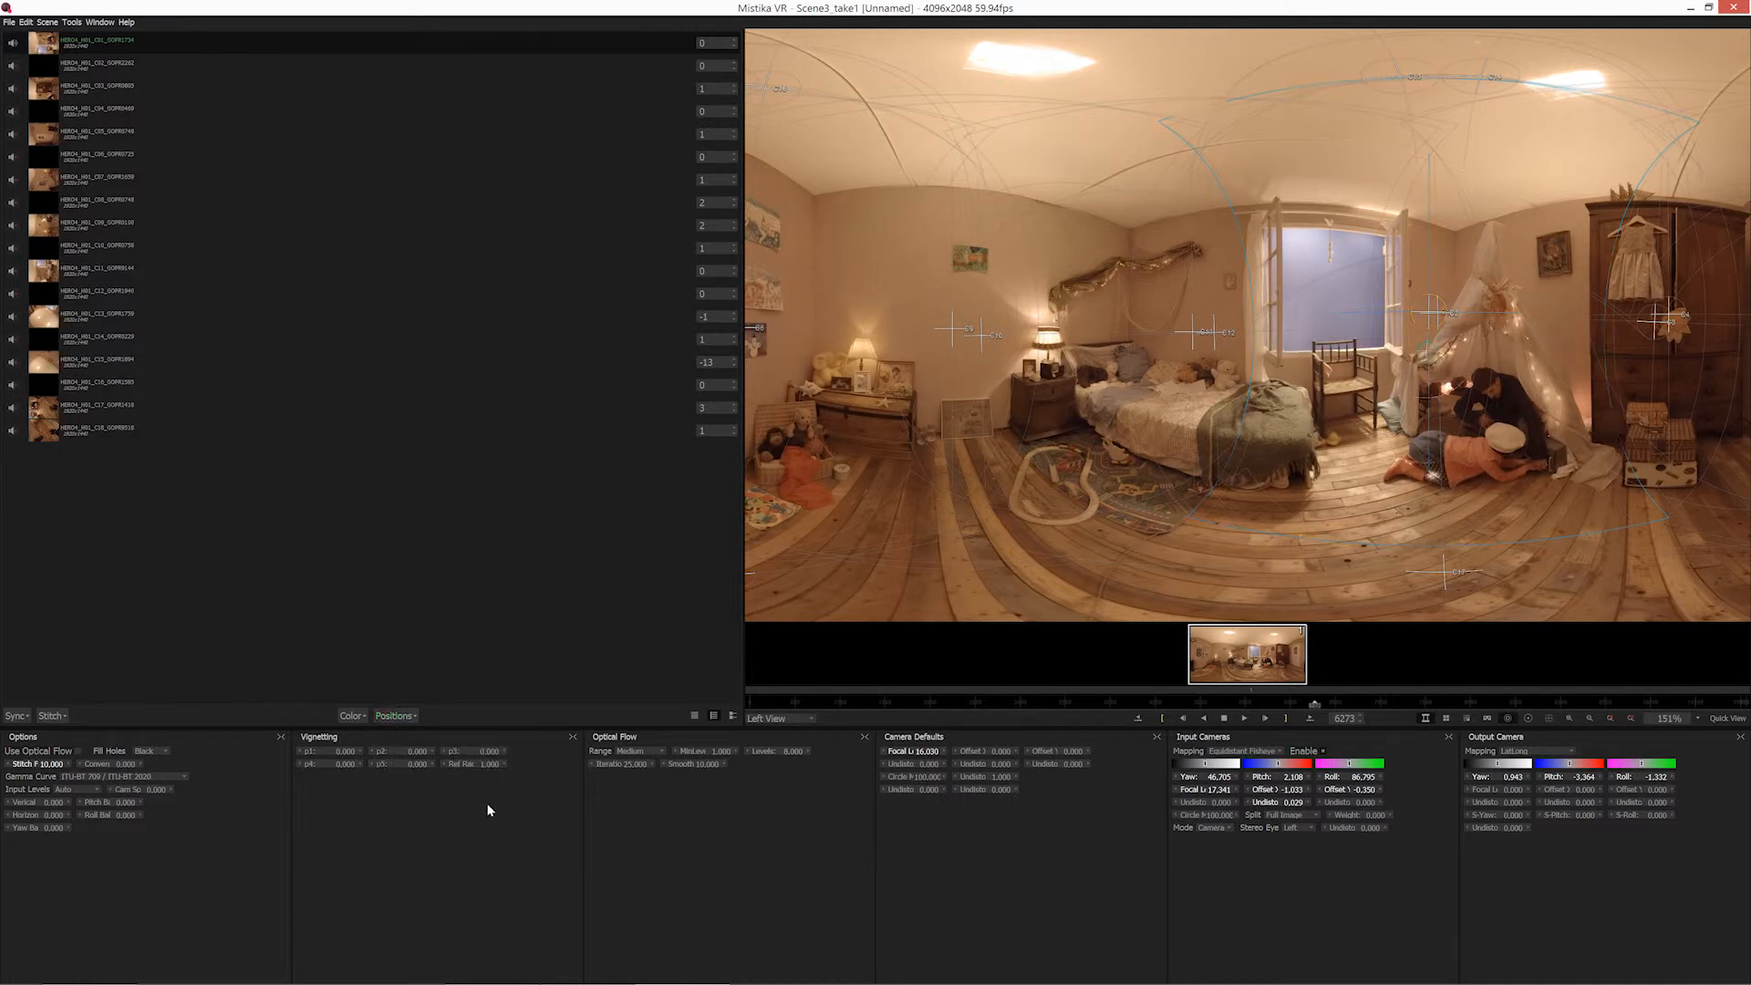
left_click(1534, 717)
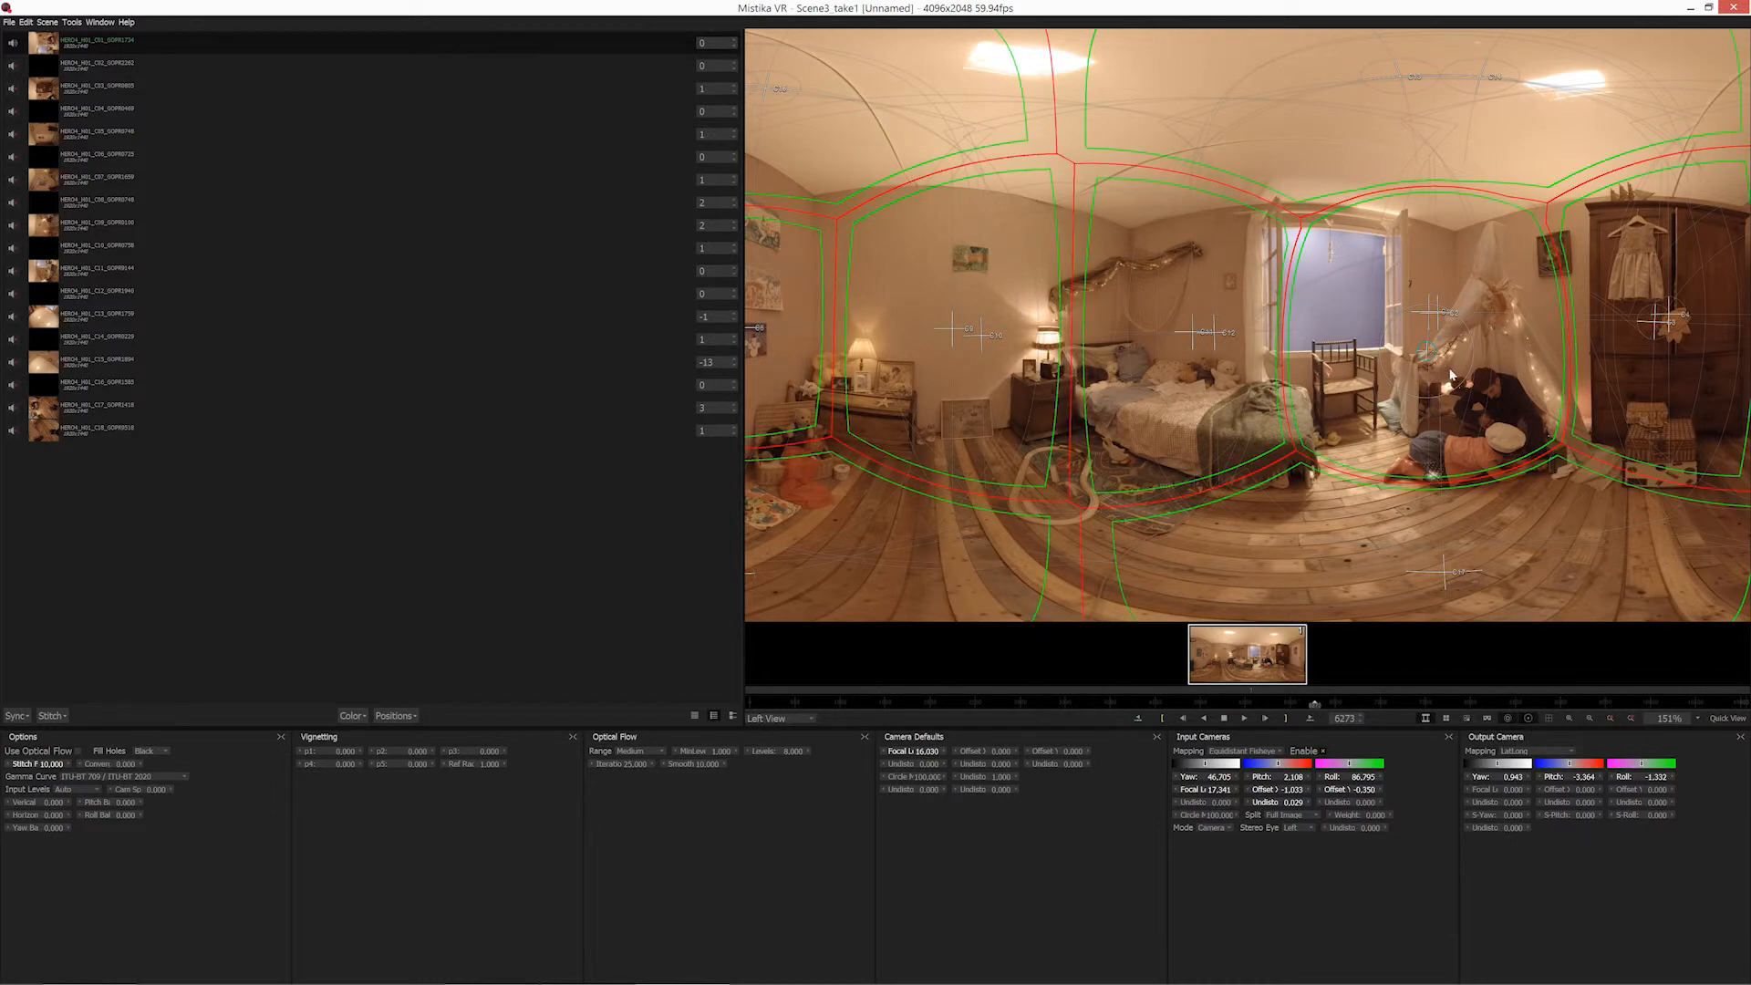
right_click(529, 750)
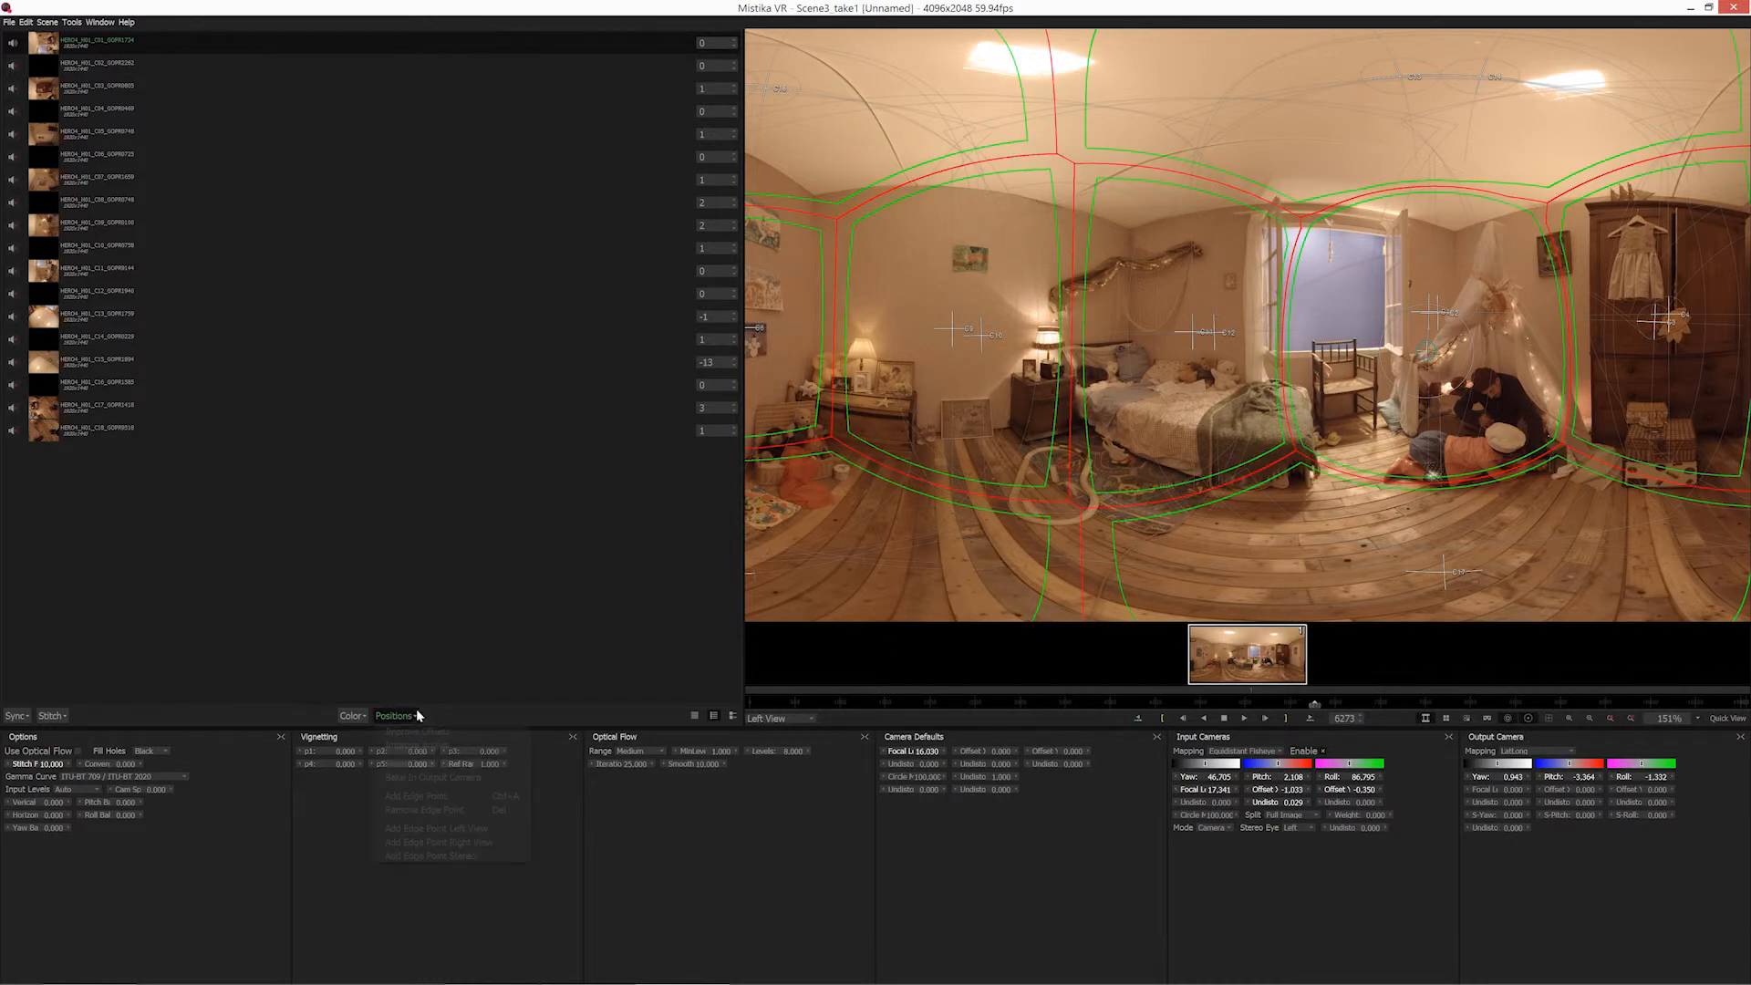
left_click(427, 813)
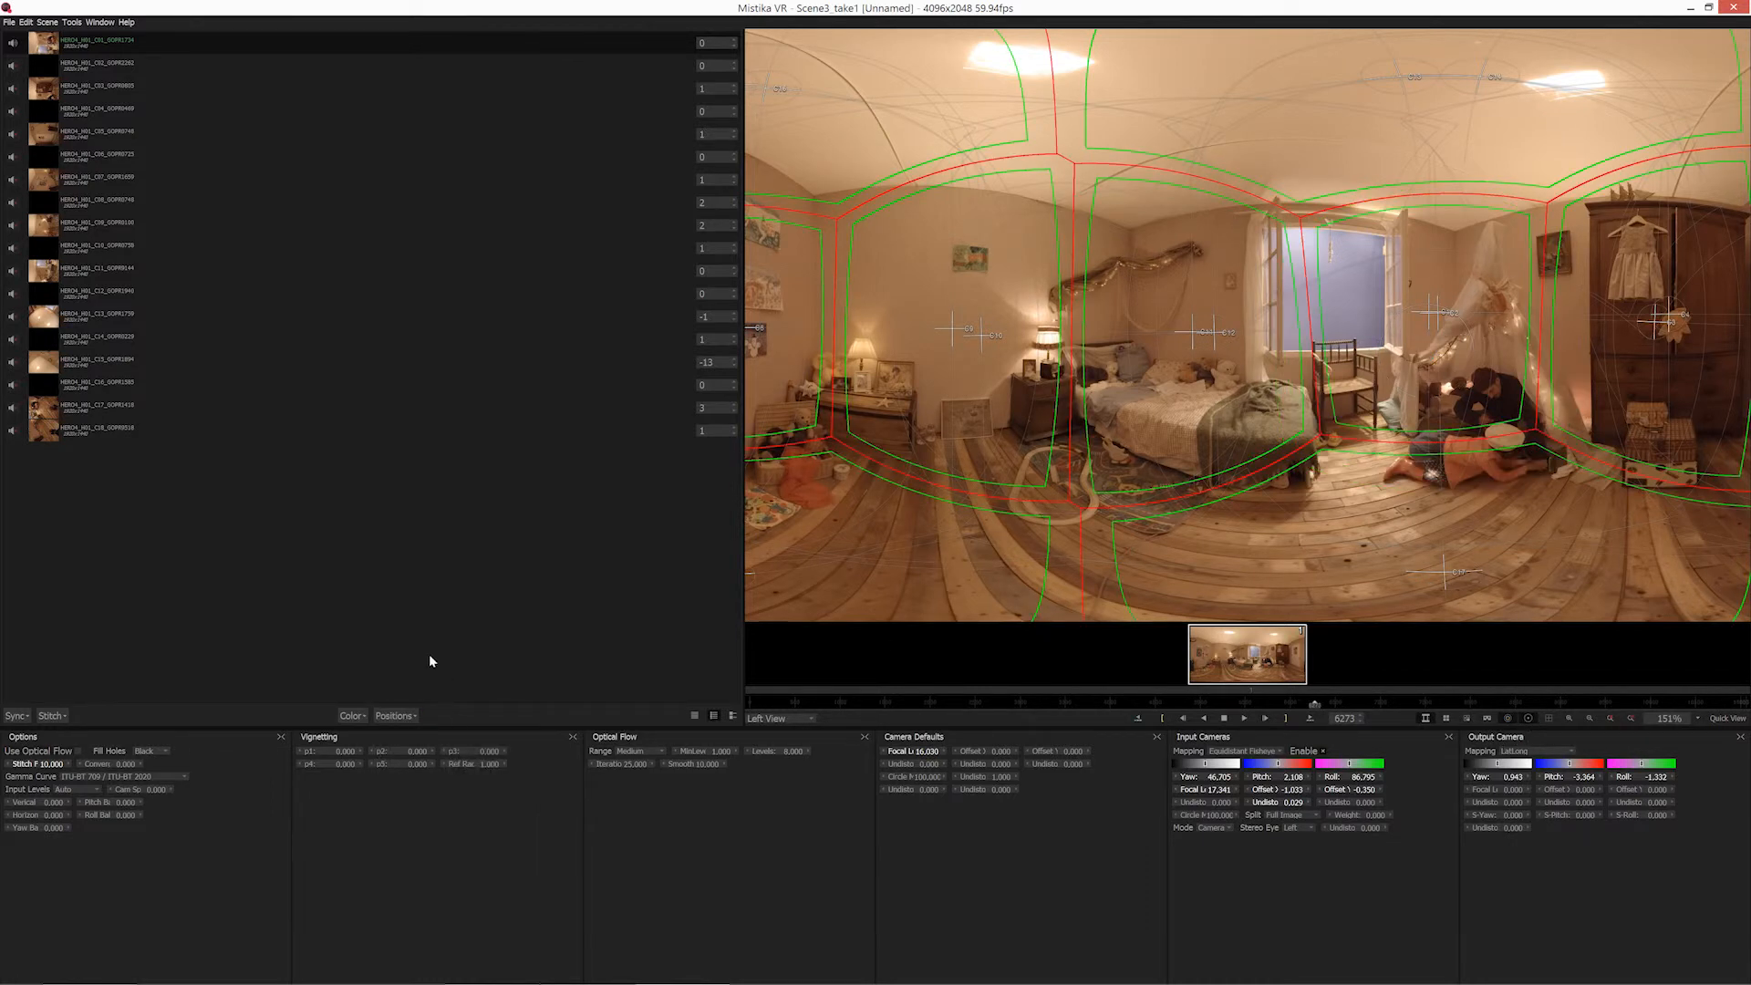
Add Left View edge points to the first camera to move its seam outward around the window.
left_click(394, 716)
left_click(450, 832)
left_click(394, 716)
left_click(443, 826)
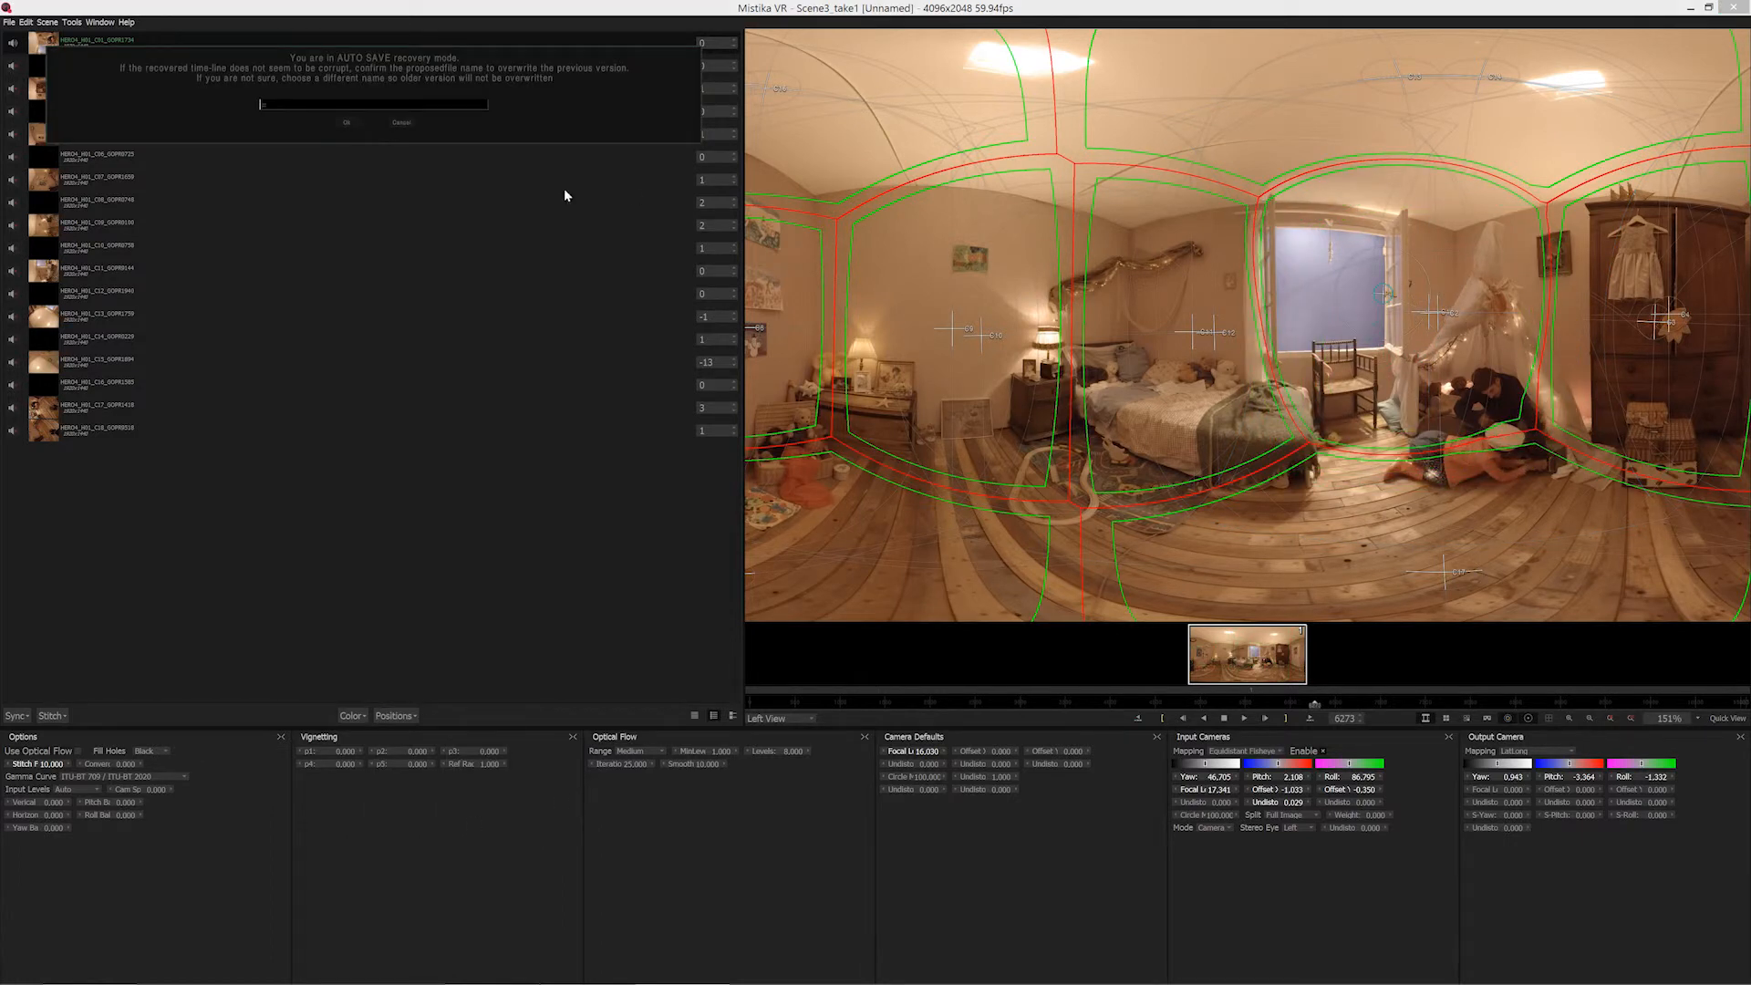
Dismiss the auto-save recovery prompt and move the first camera's Left View edge point until its seam encloses the window and both people.
left_click(398, 121)
mouse_move(1383, 294)
left_mouse_down()
mouse_move(1326, 296)
mouse_move(1457, 297)
mouse_move(1470, 405)
mouse_move(1445, 428)
mouse_move(1395, 294)
mouse_move(1123, 344)
mouse_move(1421, 397)
mouse_move(1422, 363)
left_mouse_up()
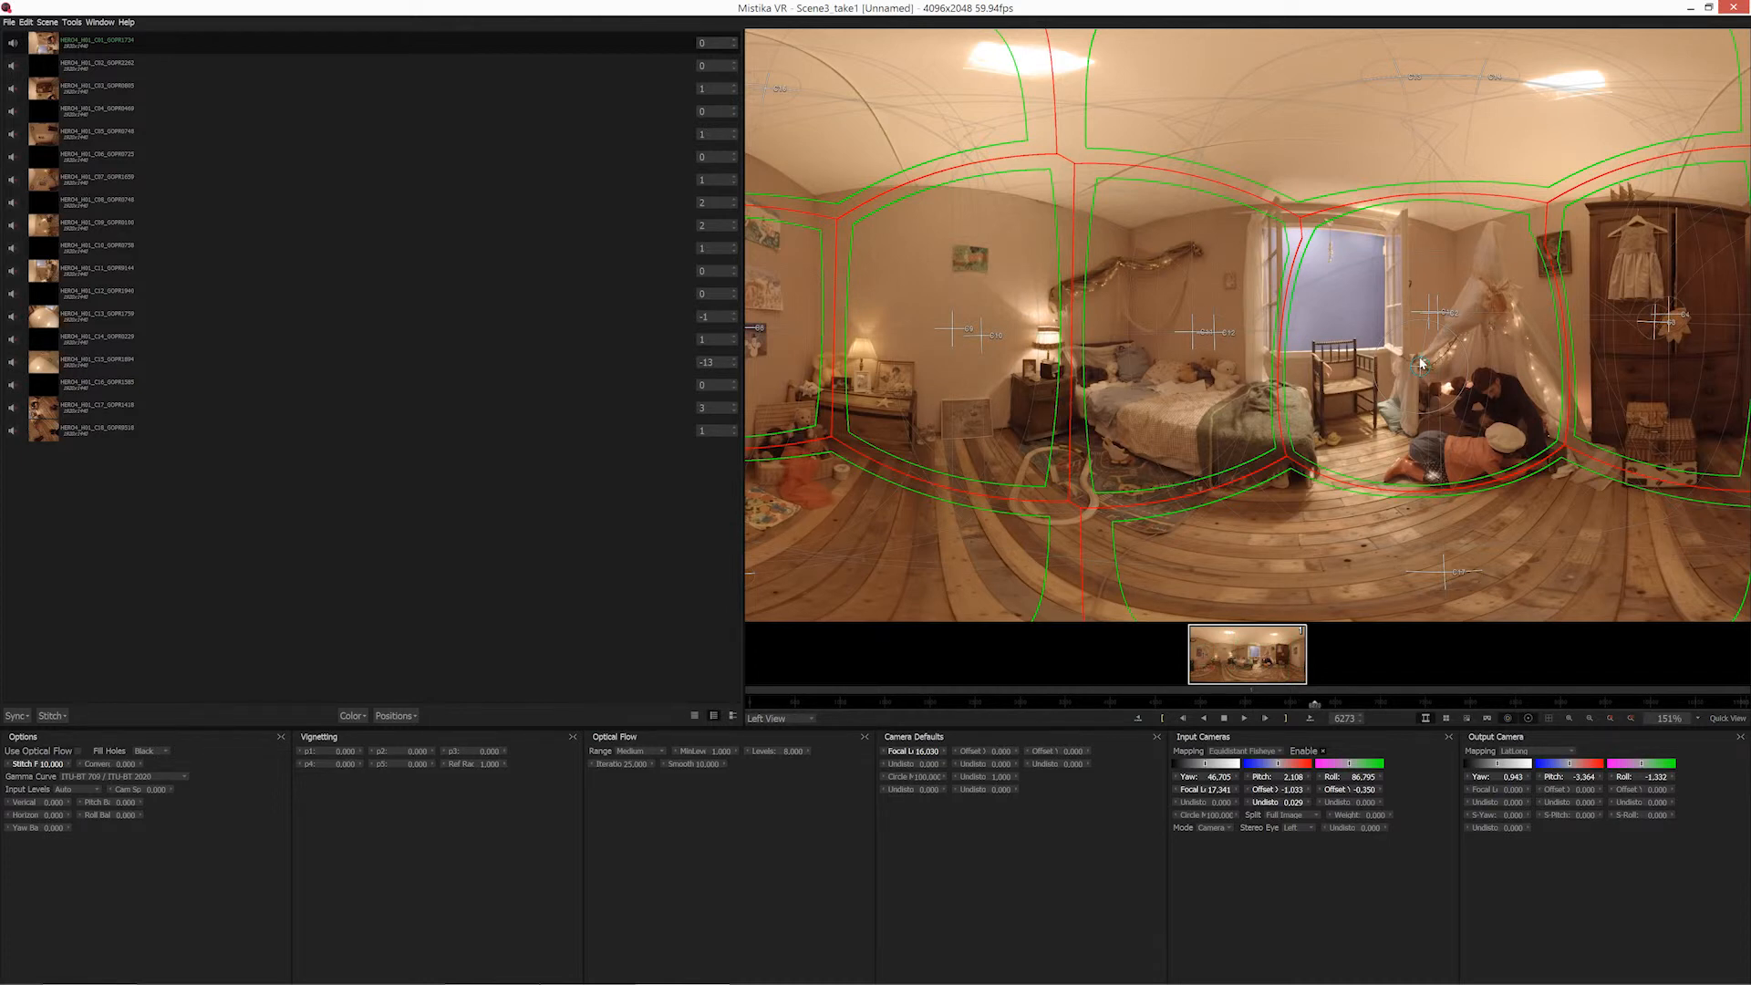
scroll(1421, 367, "up", 5)
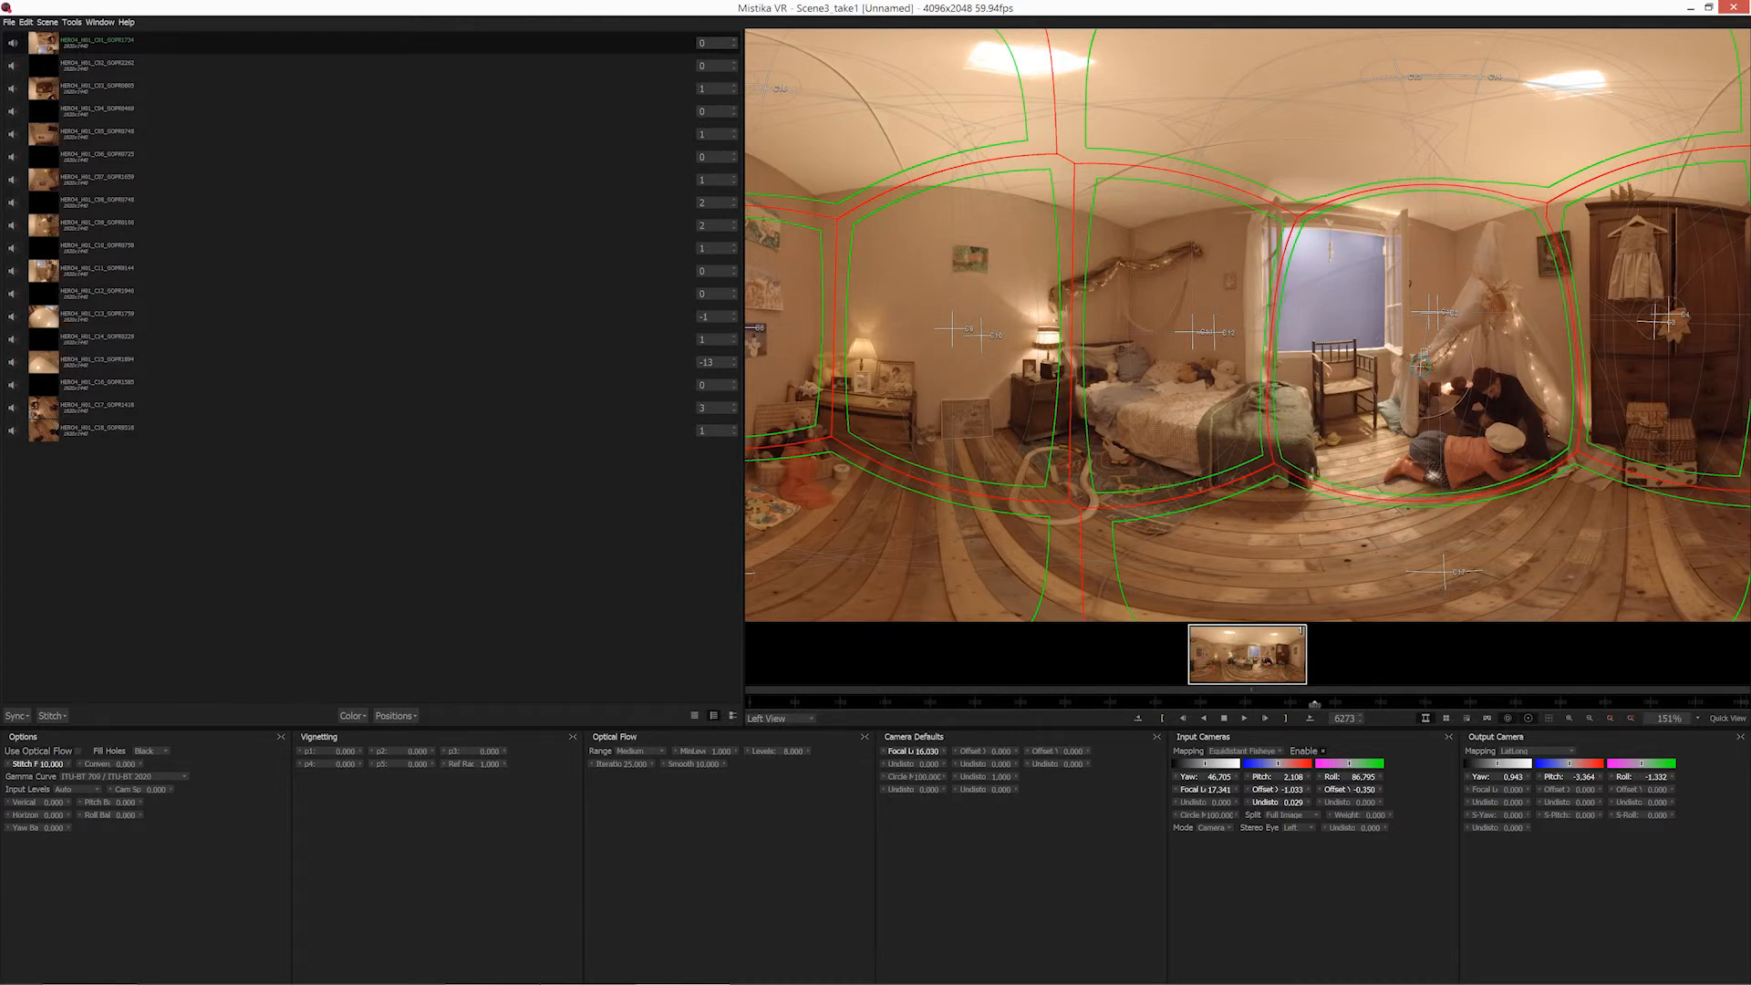
scroll(1421, 367, "up", 4)
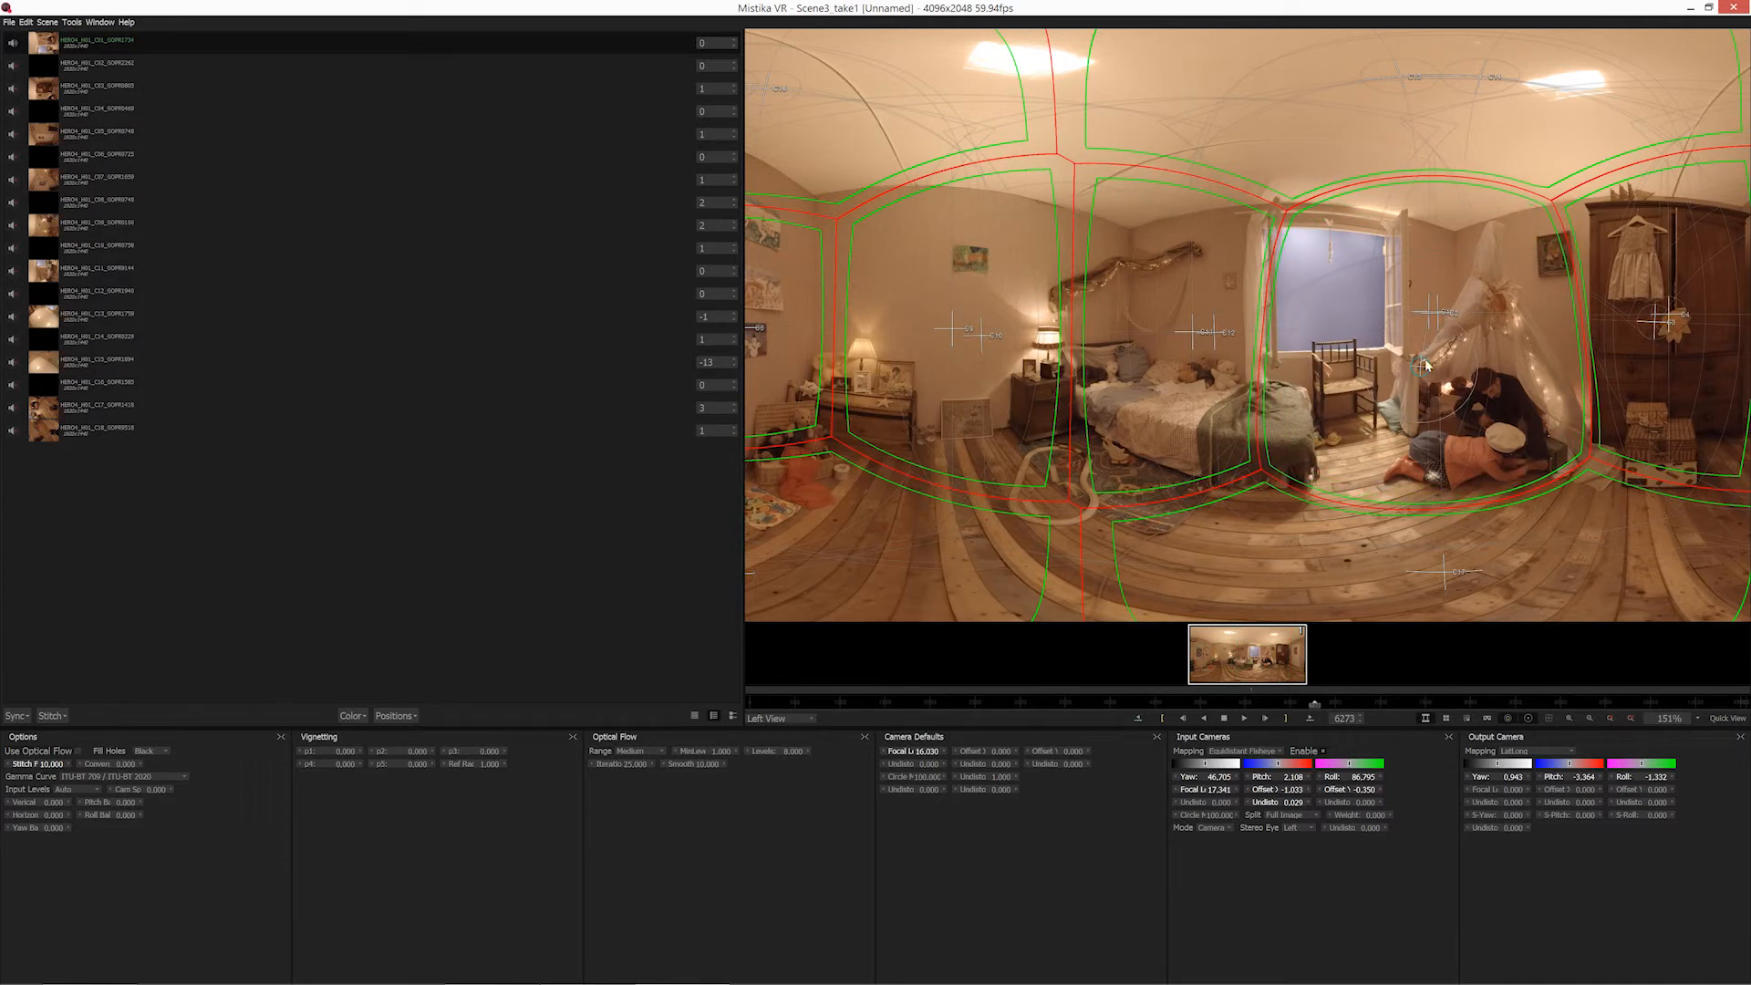
left_click_drag(1423, 367, 1416, 354)
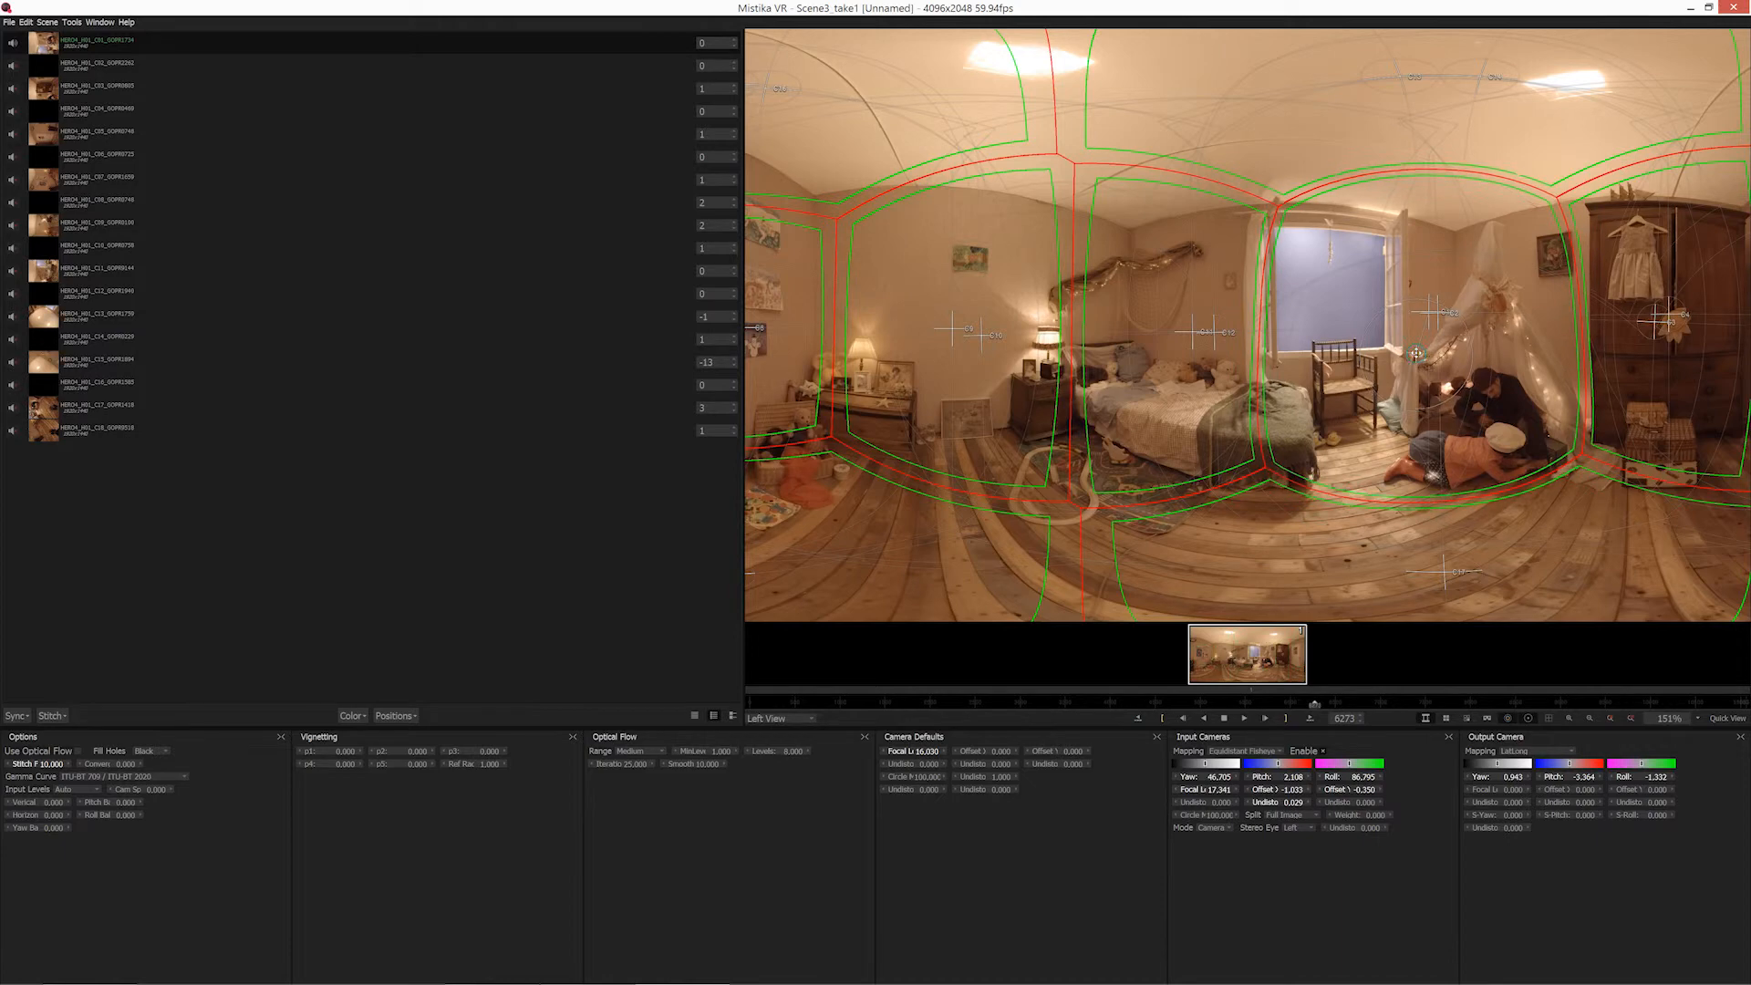
Select the second camera beside the tent, display the Right View and add an edge point for it.
left_click(1444, 317)
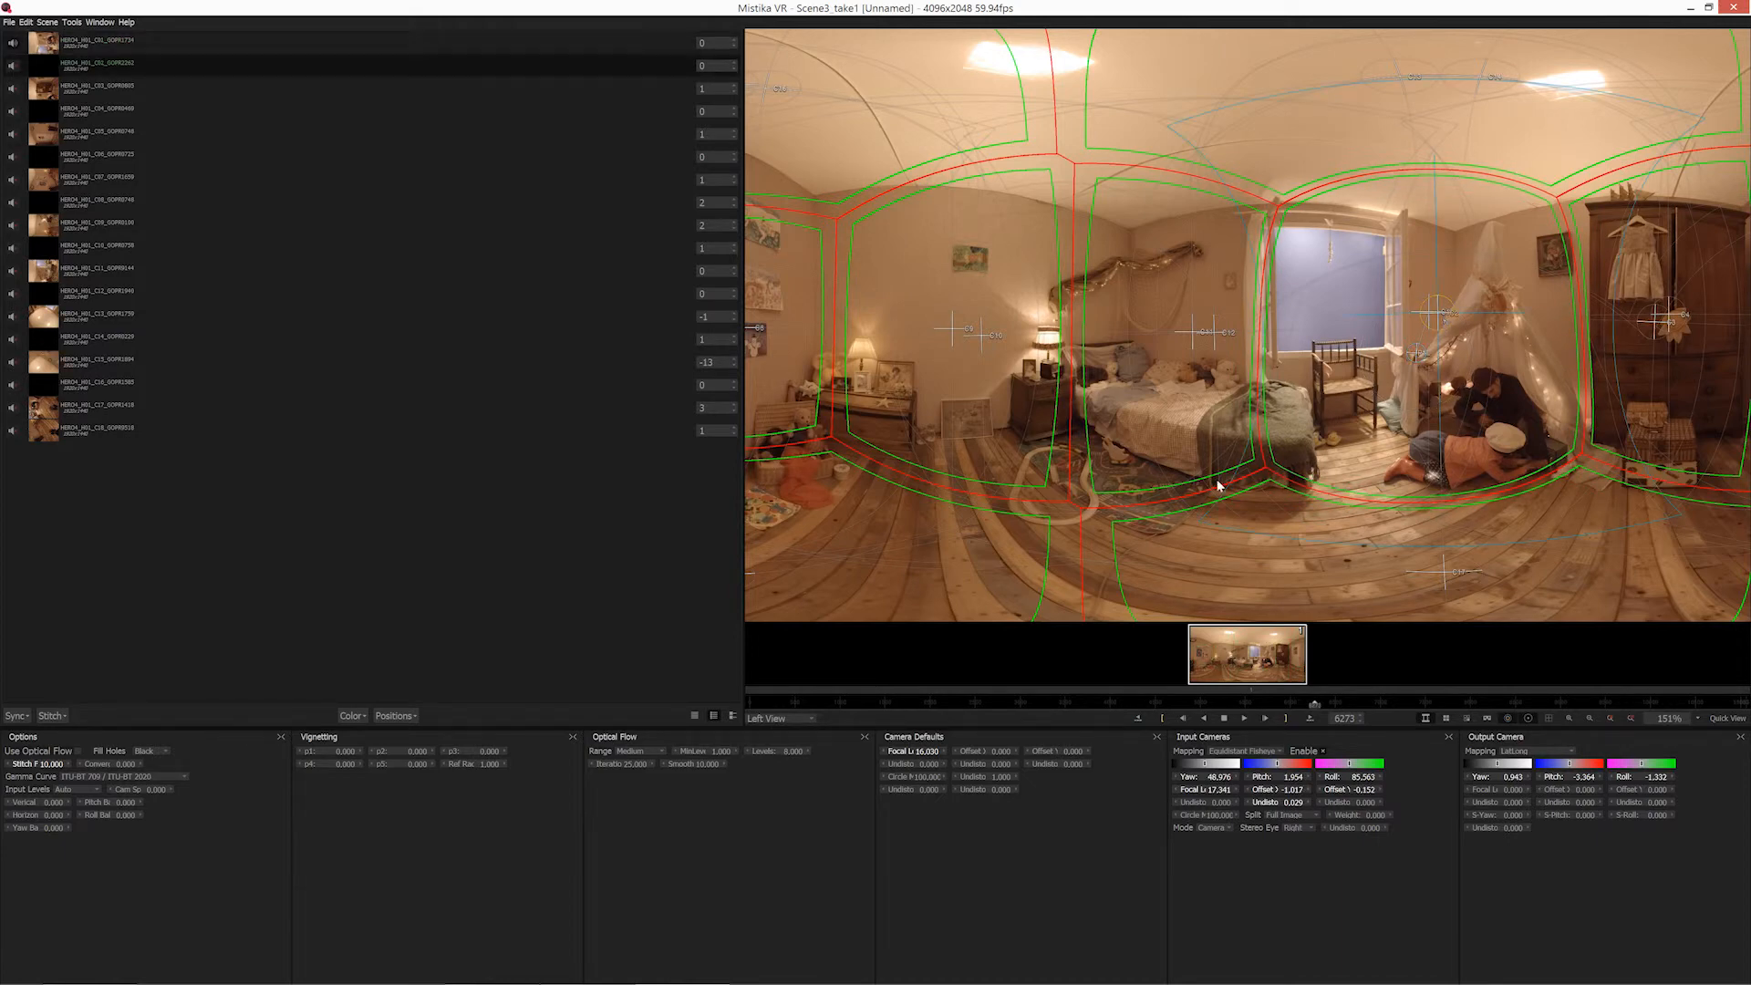
left_click(775, 719)
left_click(794, 745)
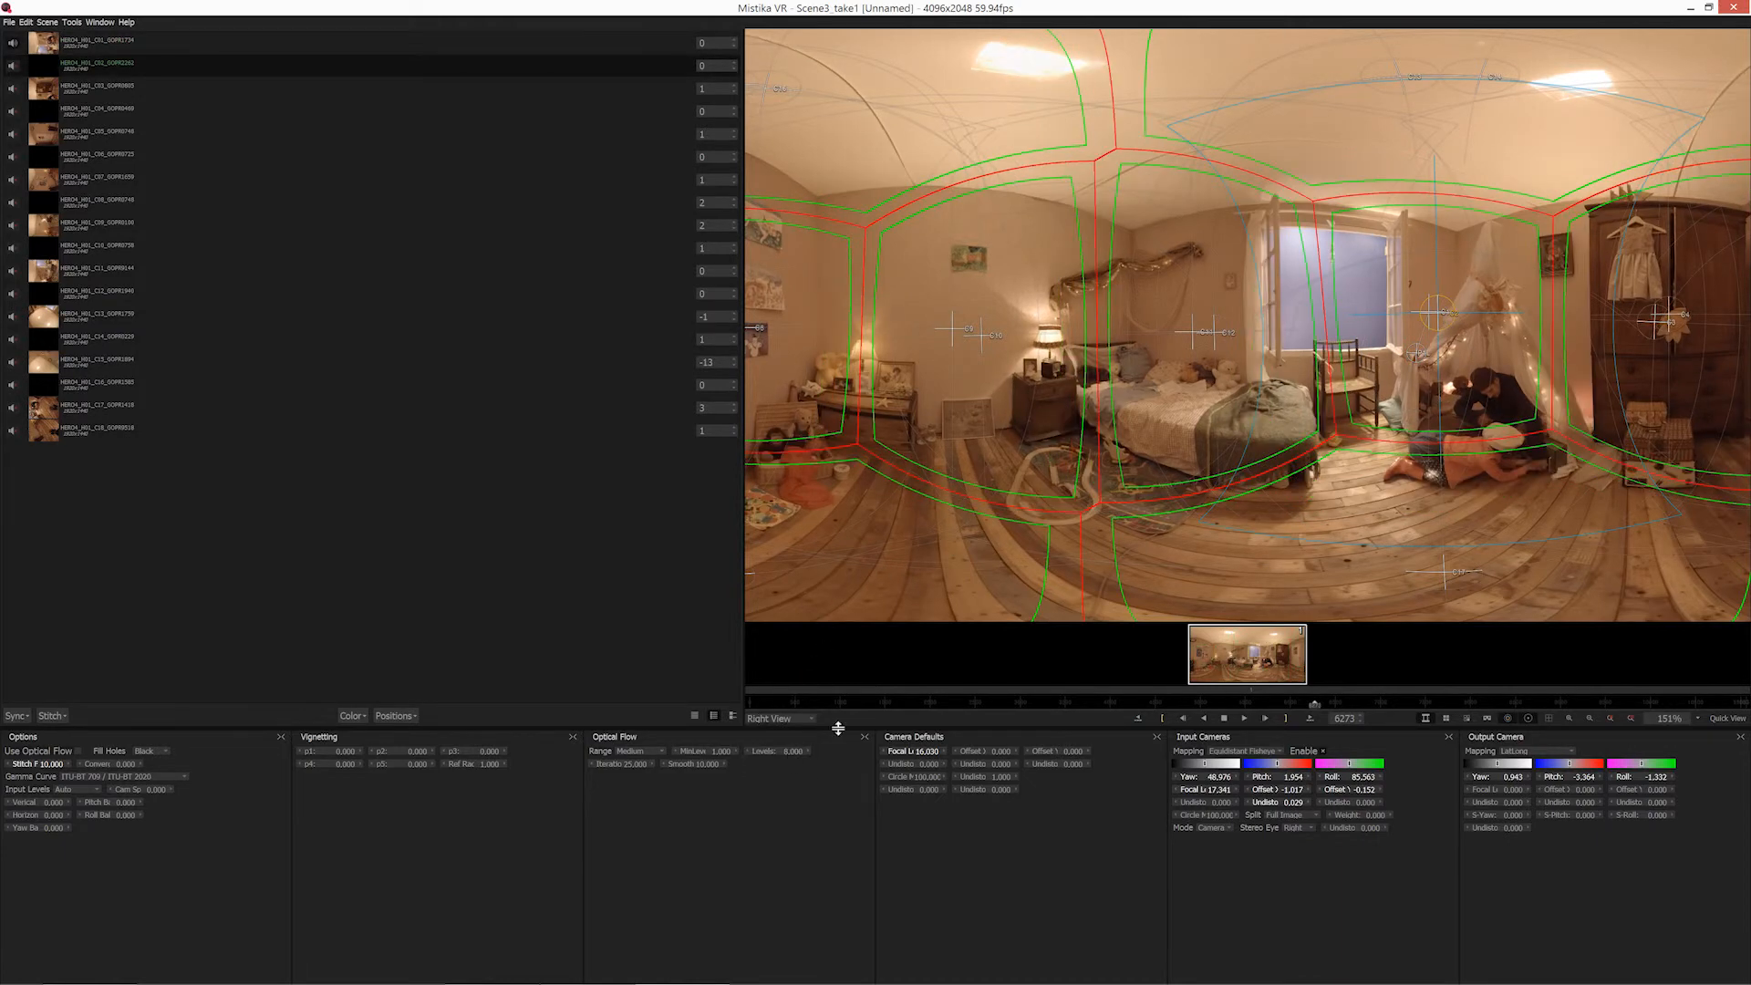
left_click(407, 718)
left_click(448, 843)
Place and adjust Right View edge points to push the second camera's seam outward around the window and the people at the tent.
left_click_drag(1427, 353, 1416, 353)
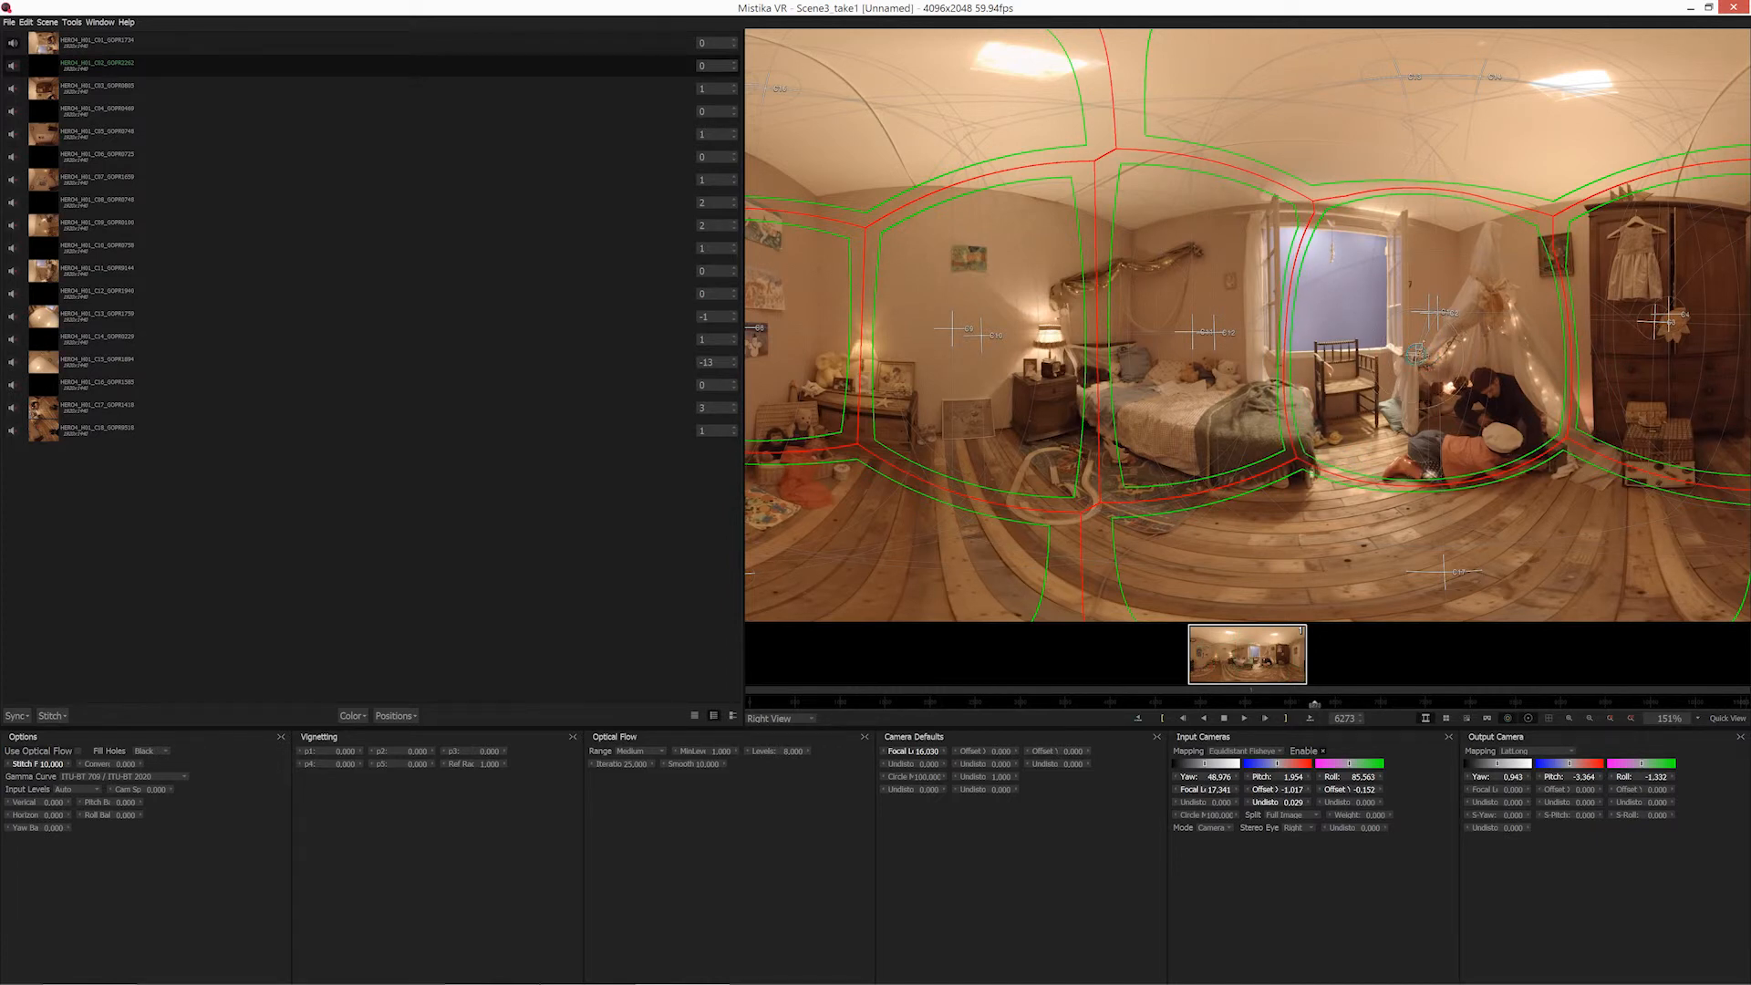
left_click(1433, 348)
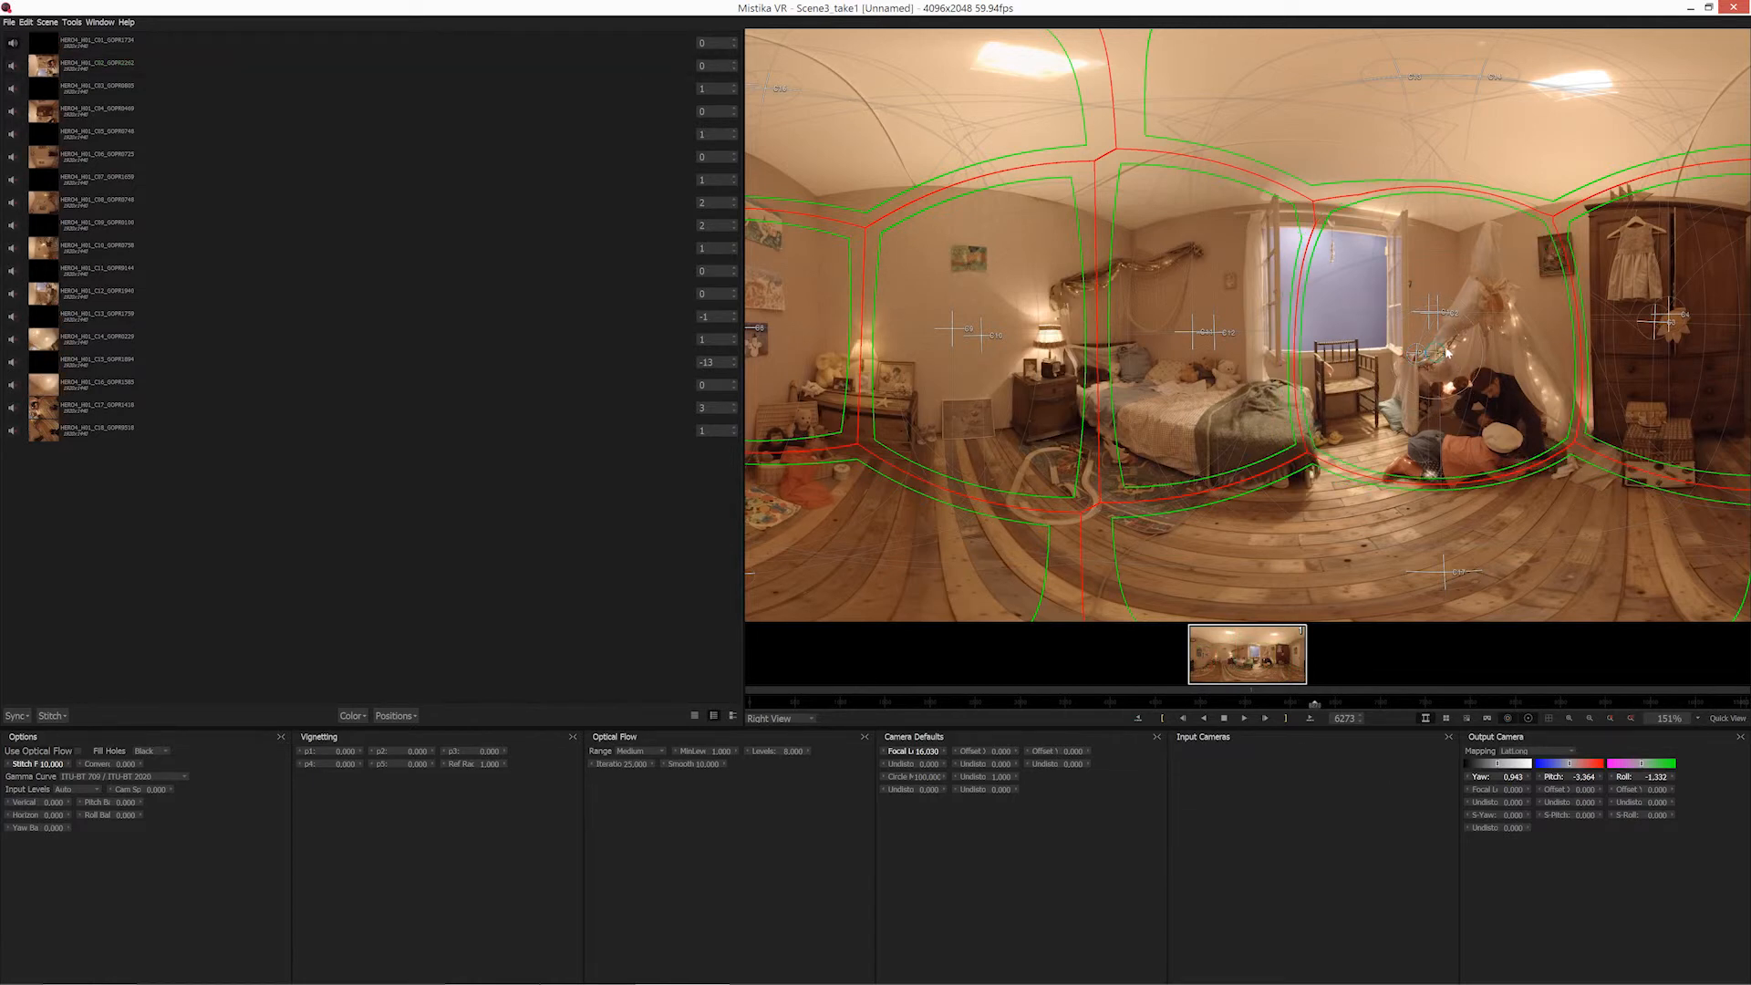
mouse_move(1444, 354)
left_mouse_down()
mouse_move(1440, 328)
mouse_move(1429, 348)
left_mouse_up()
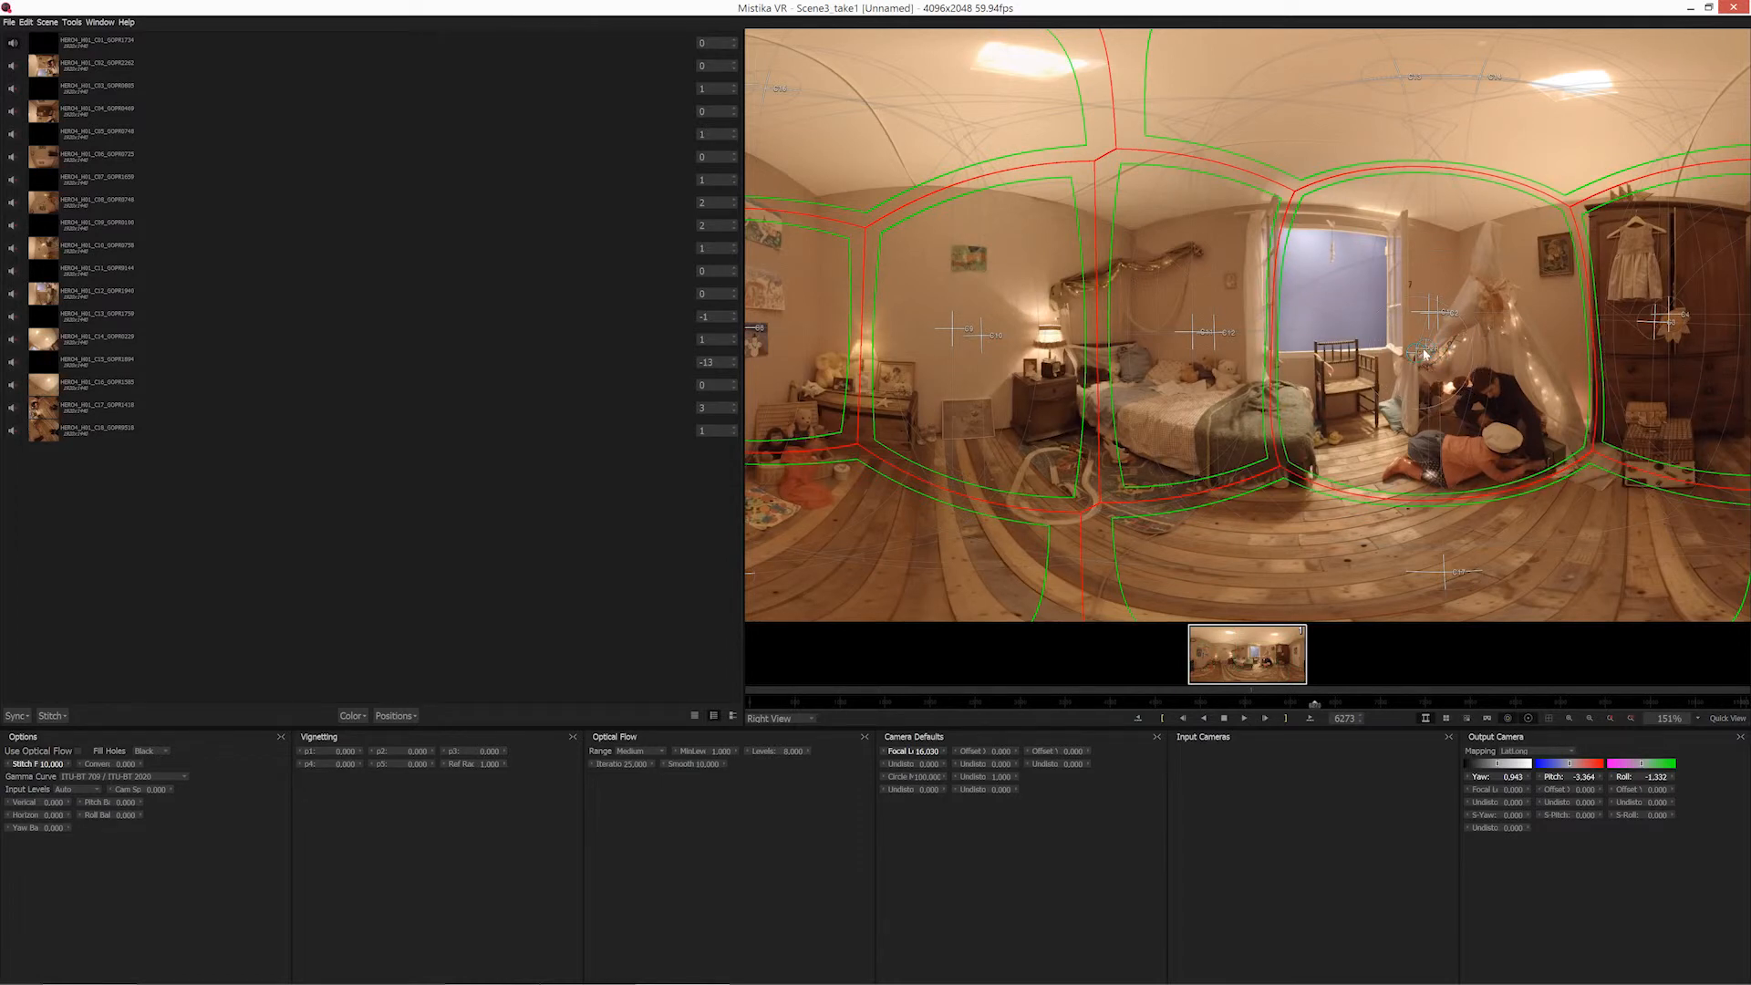
left_click_drag(1423, 351, 1430, 347)
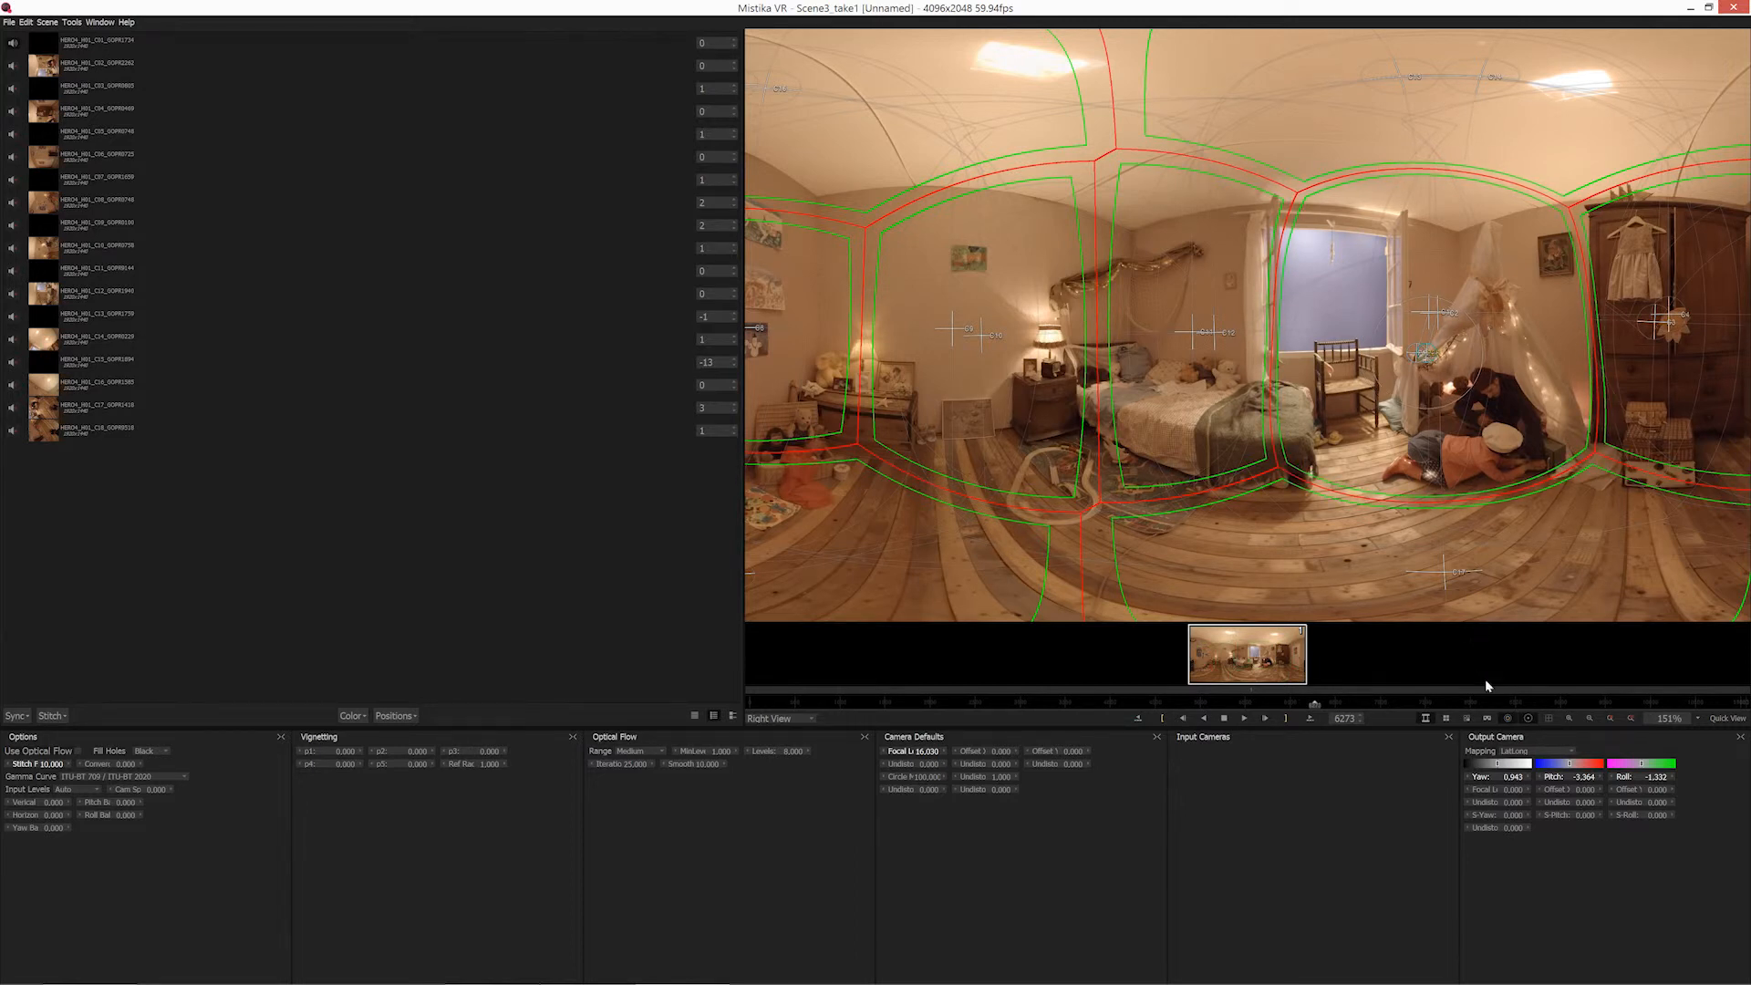
Hide the seam outlines and camera overlays and examine the Right View stitch around the window, bed and tent.
left_click(1526, 719)
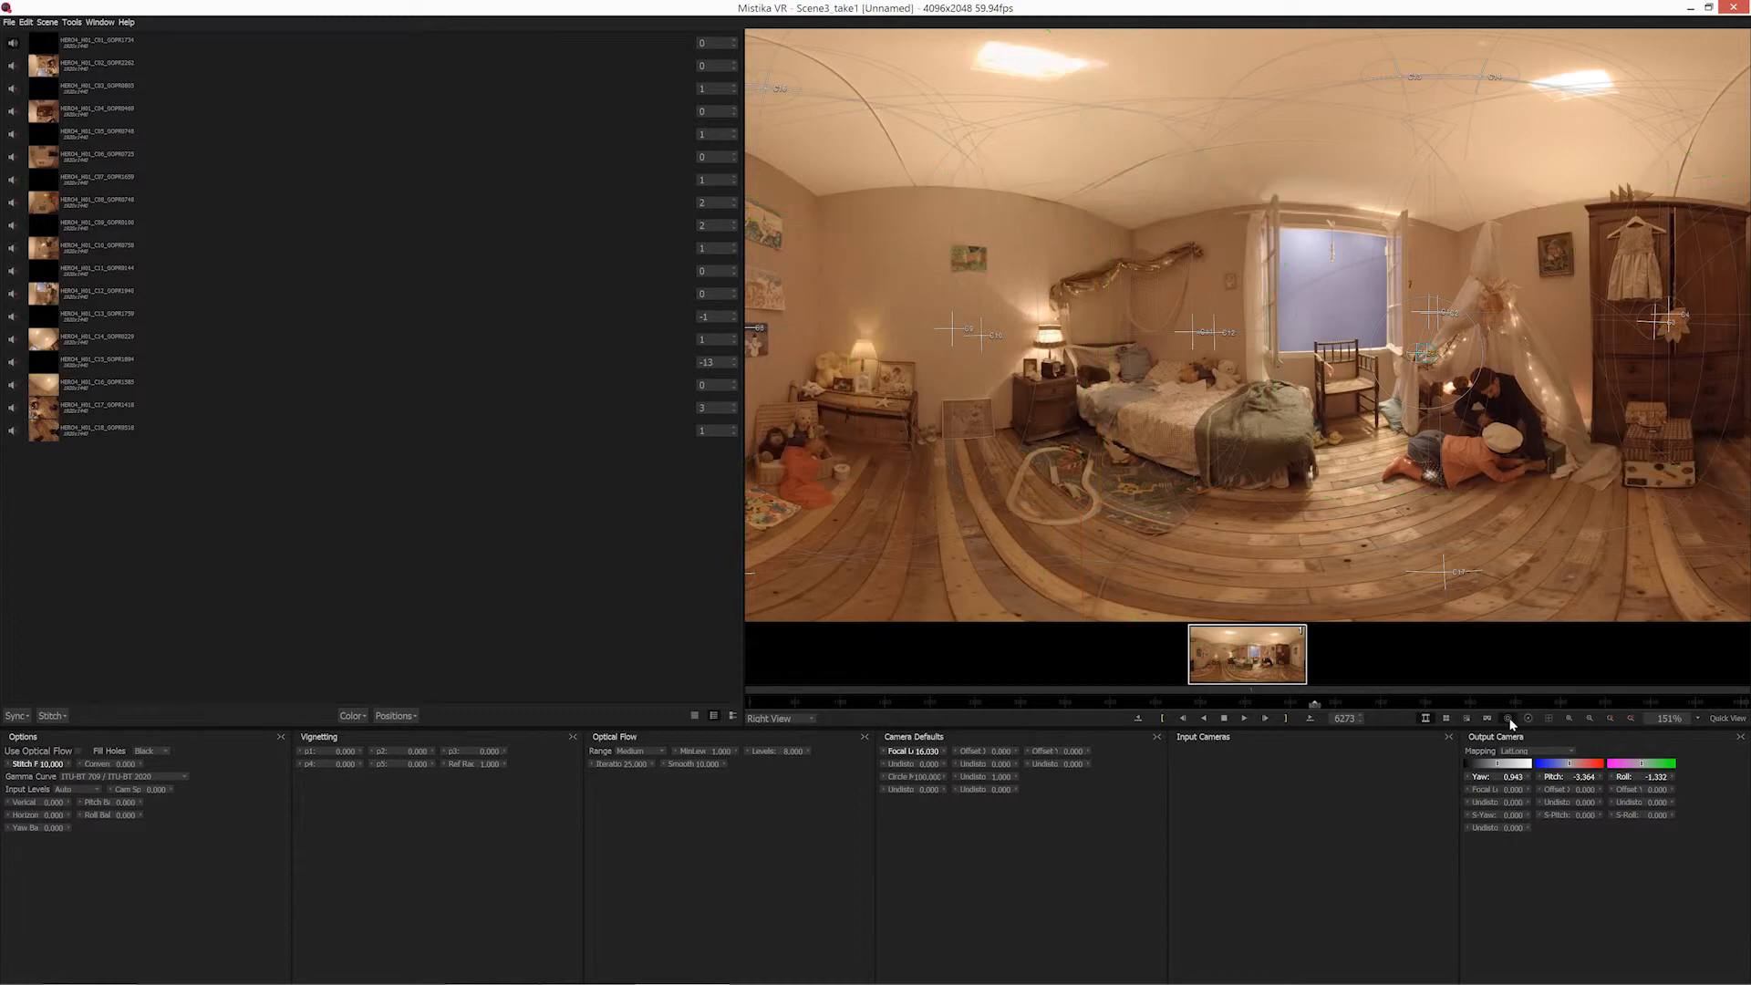
scroll(1231, 428, "down", 3)
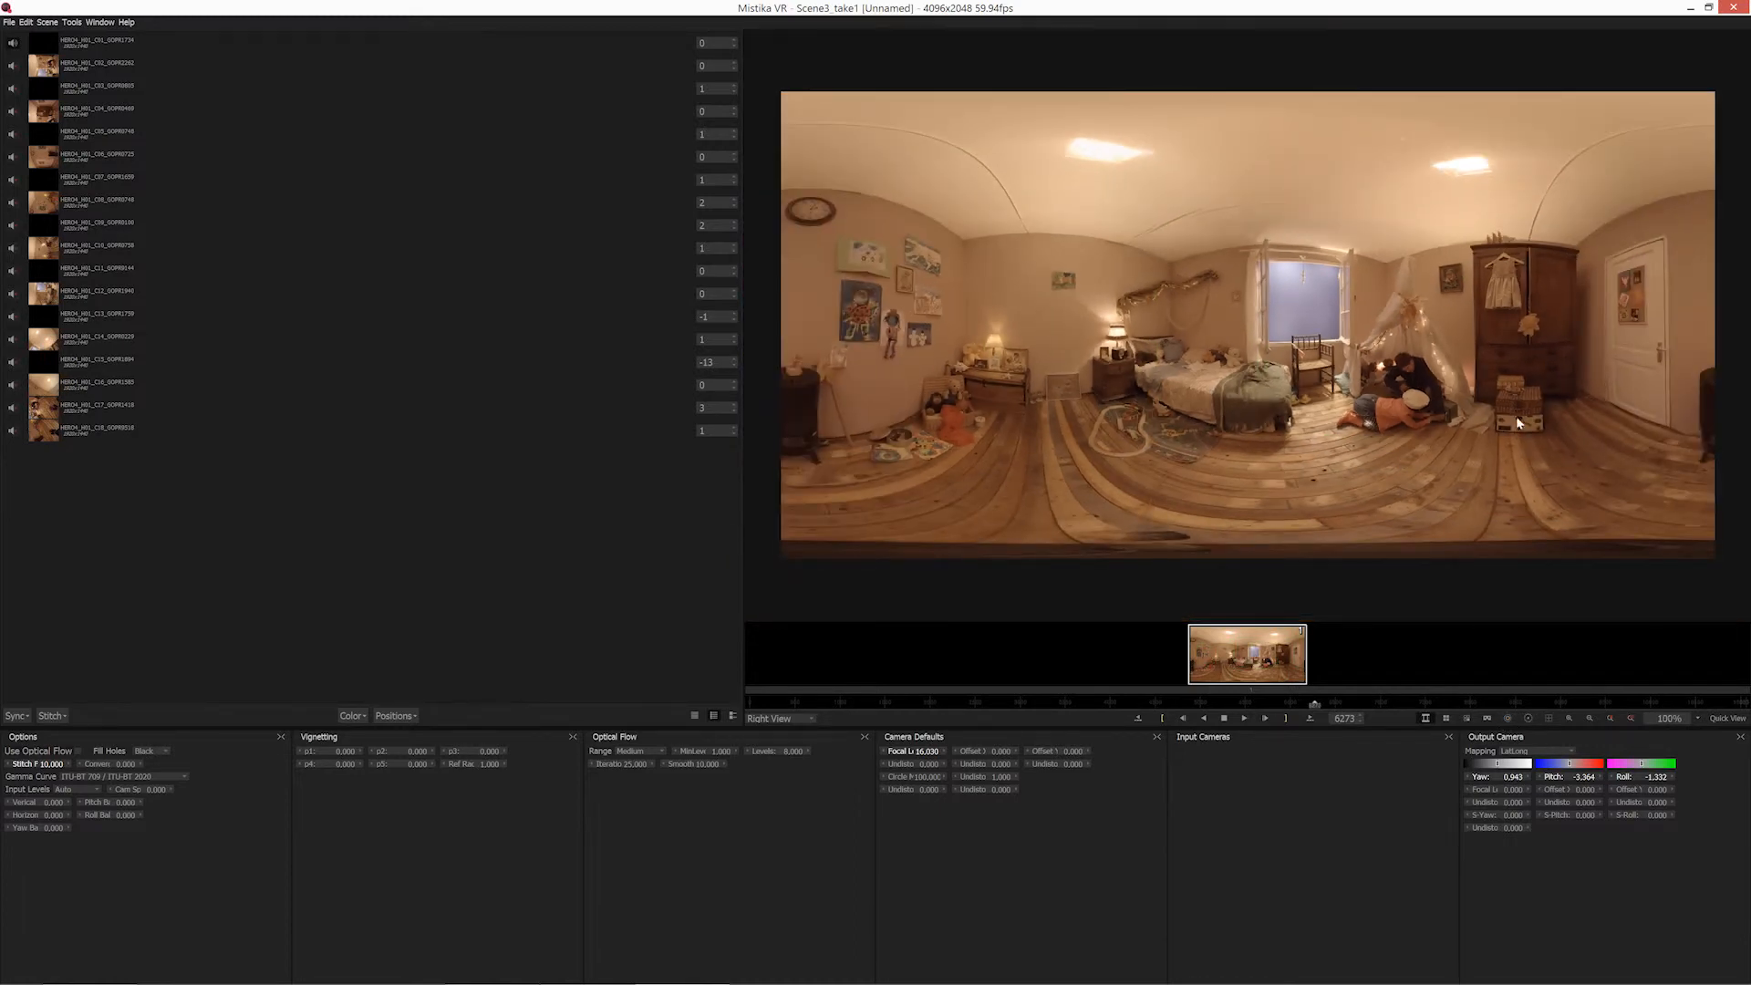
scroll(1348, 253, "up", 8)
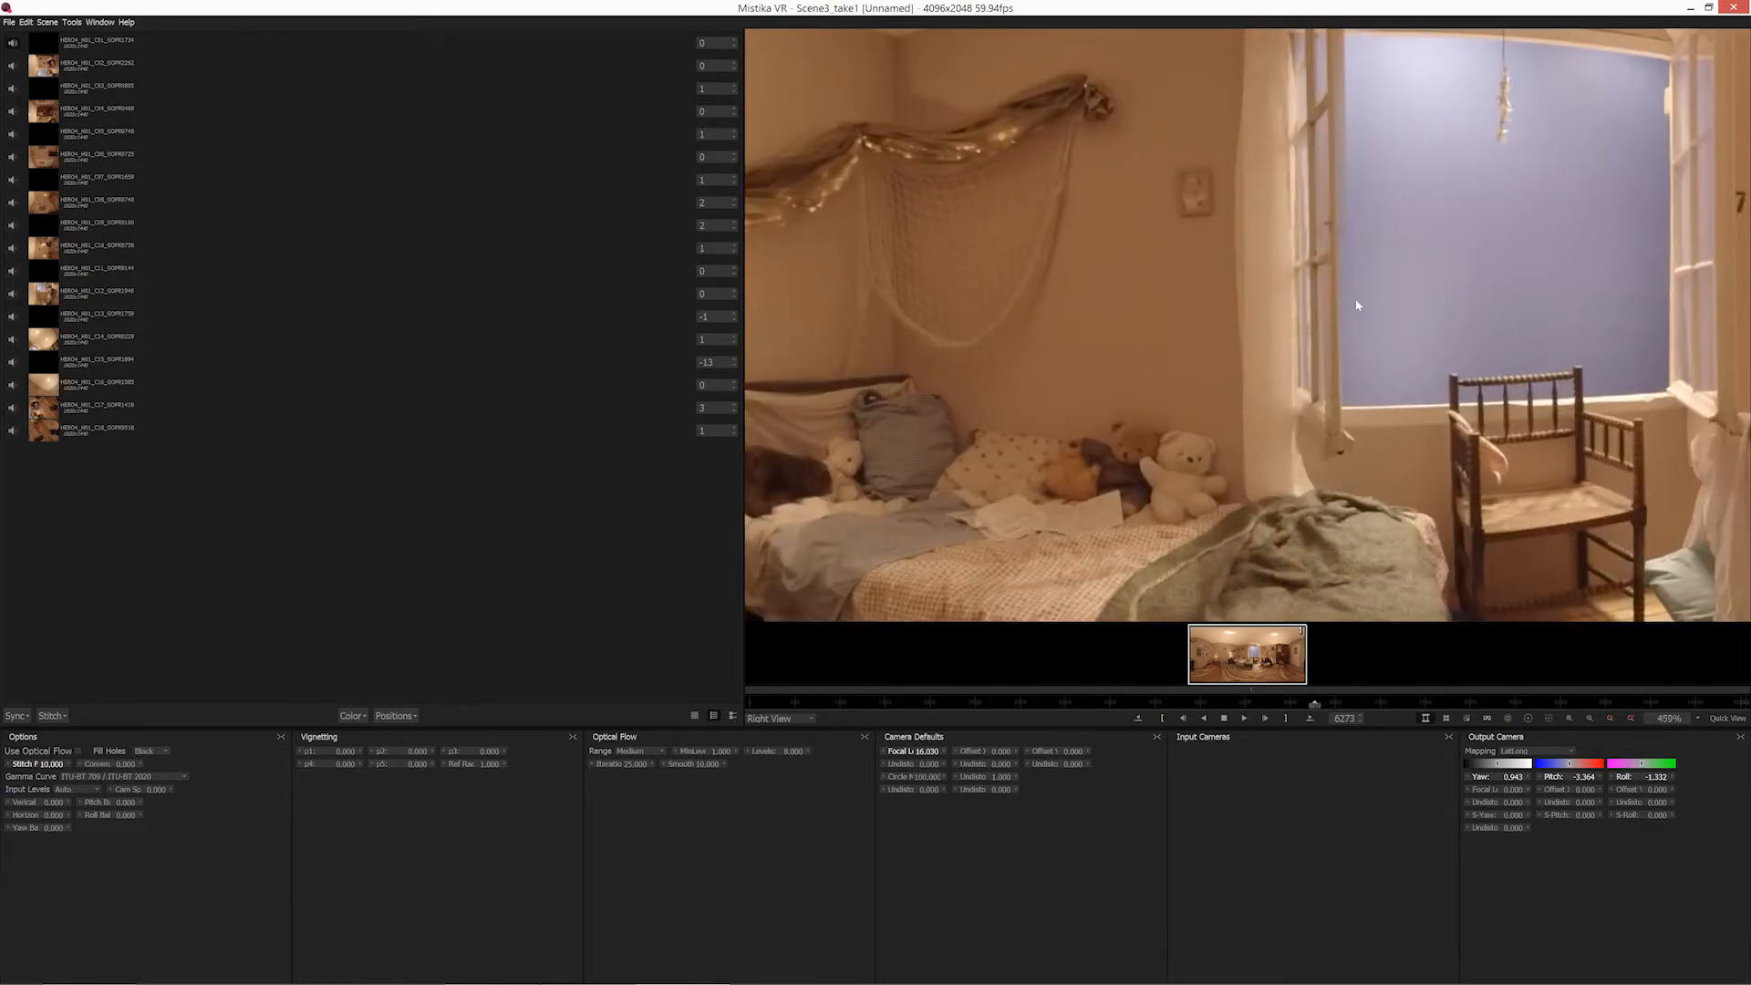
scroll(1357, 306, "down", 4)
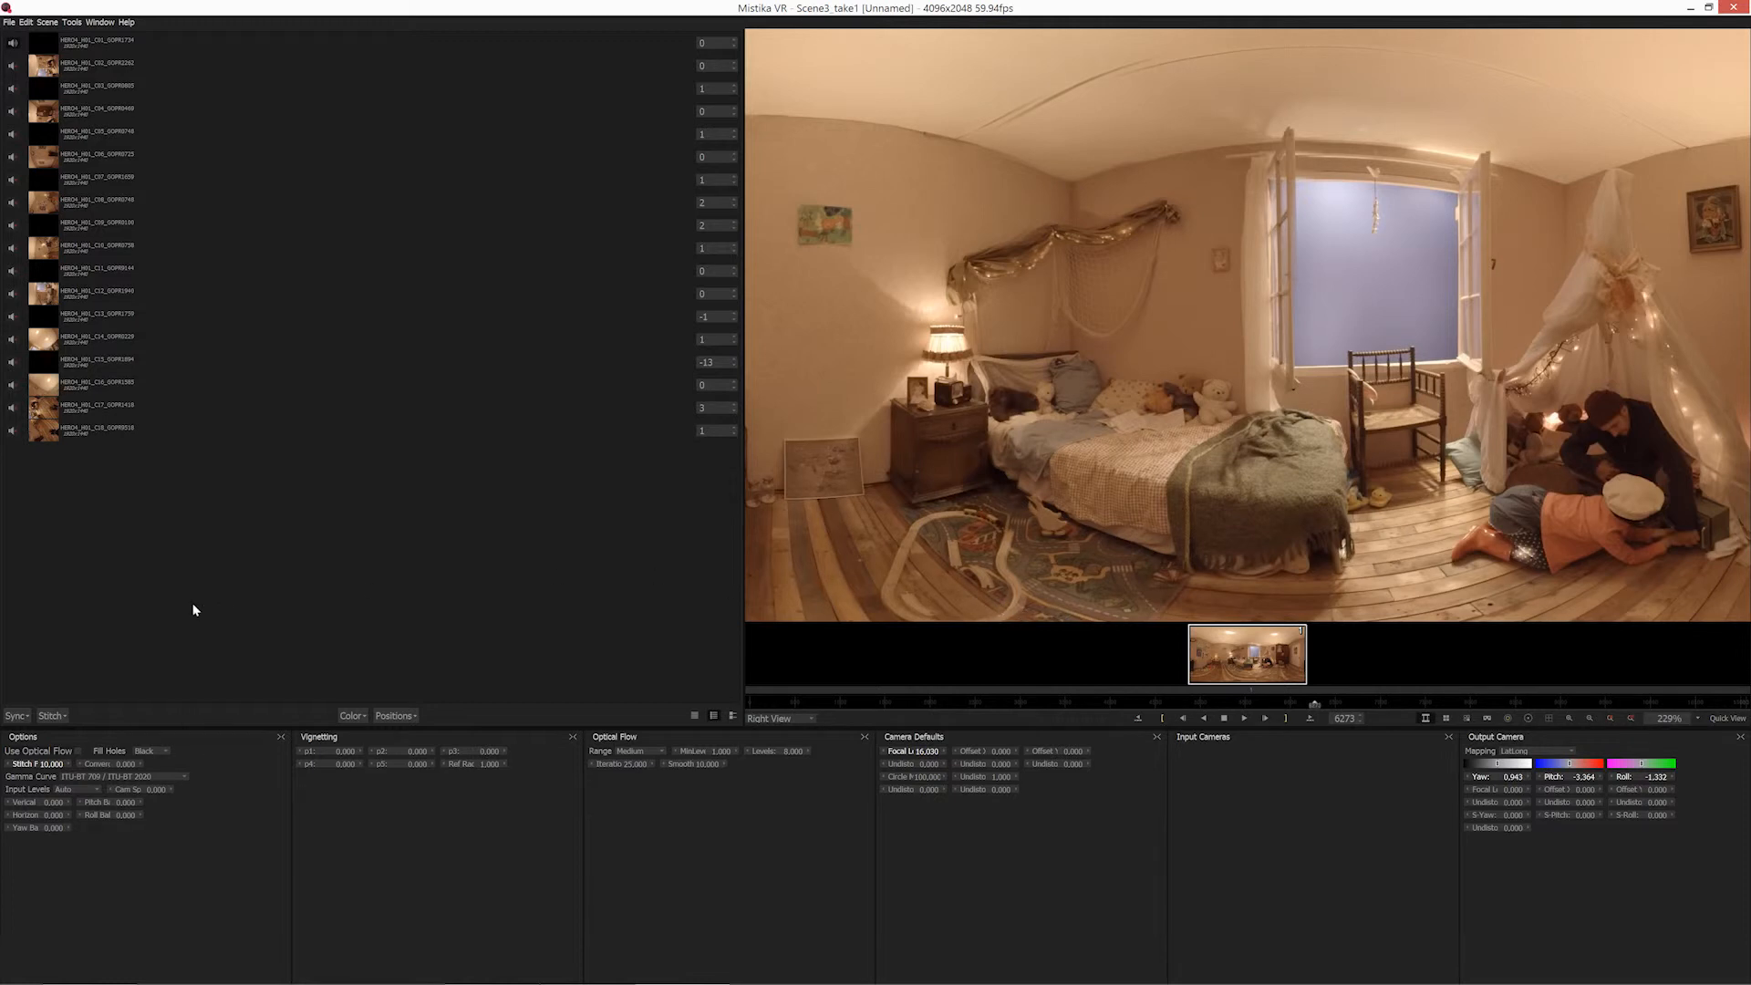
scroll(1482, 462, "down", 4)
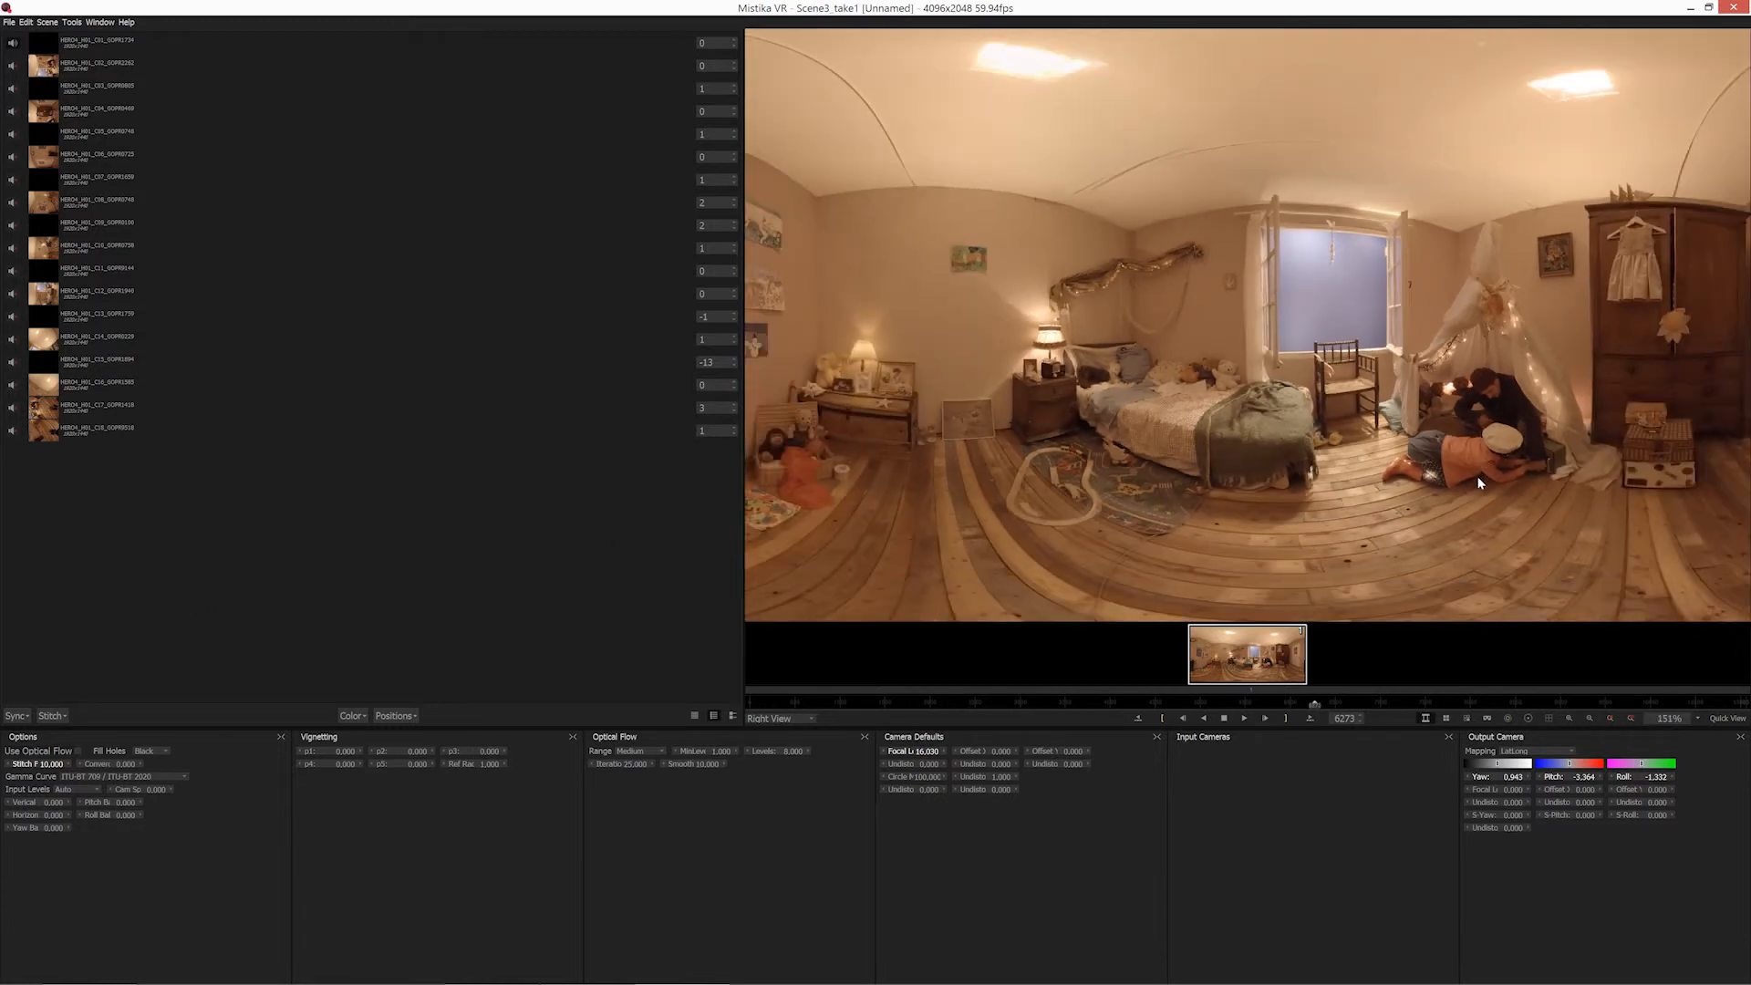
scroll(1437, 446, "up", 1)
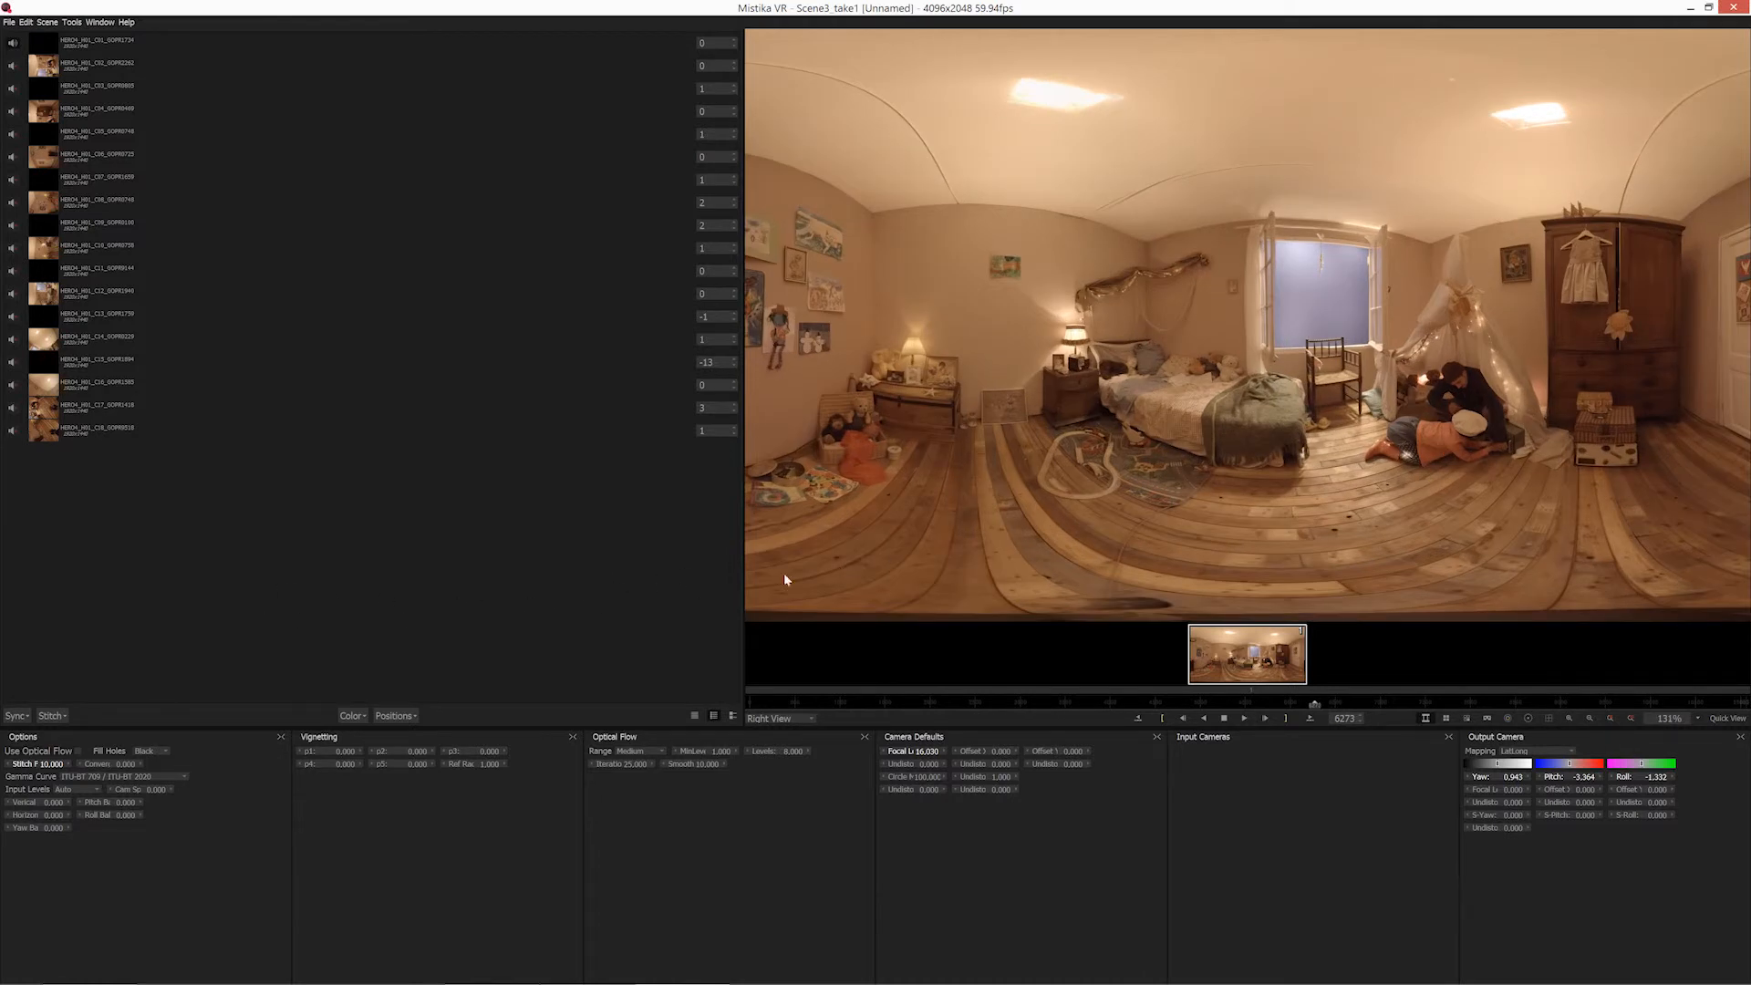
Display the panorama as Anaglyph to examine the stereo offset around the bed, window and tent.
left_click(799, 720)
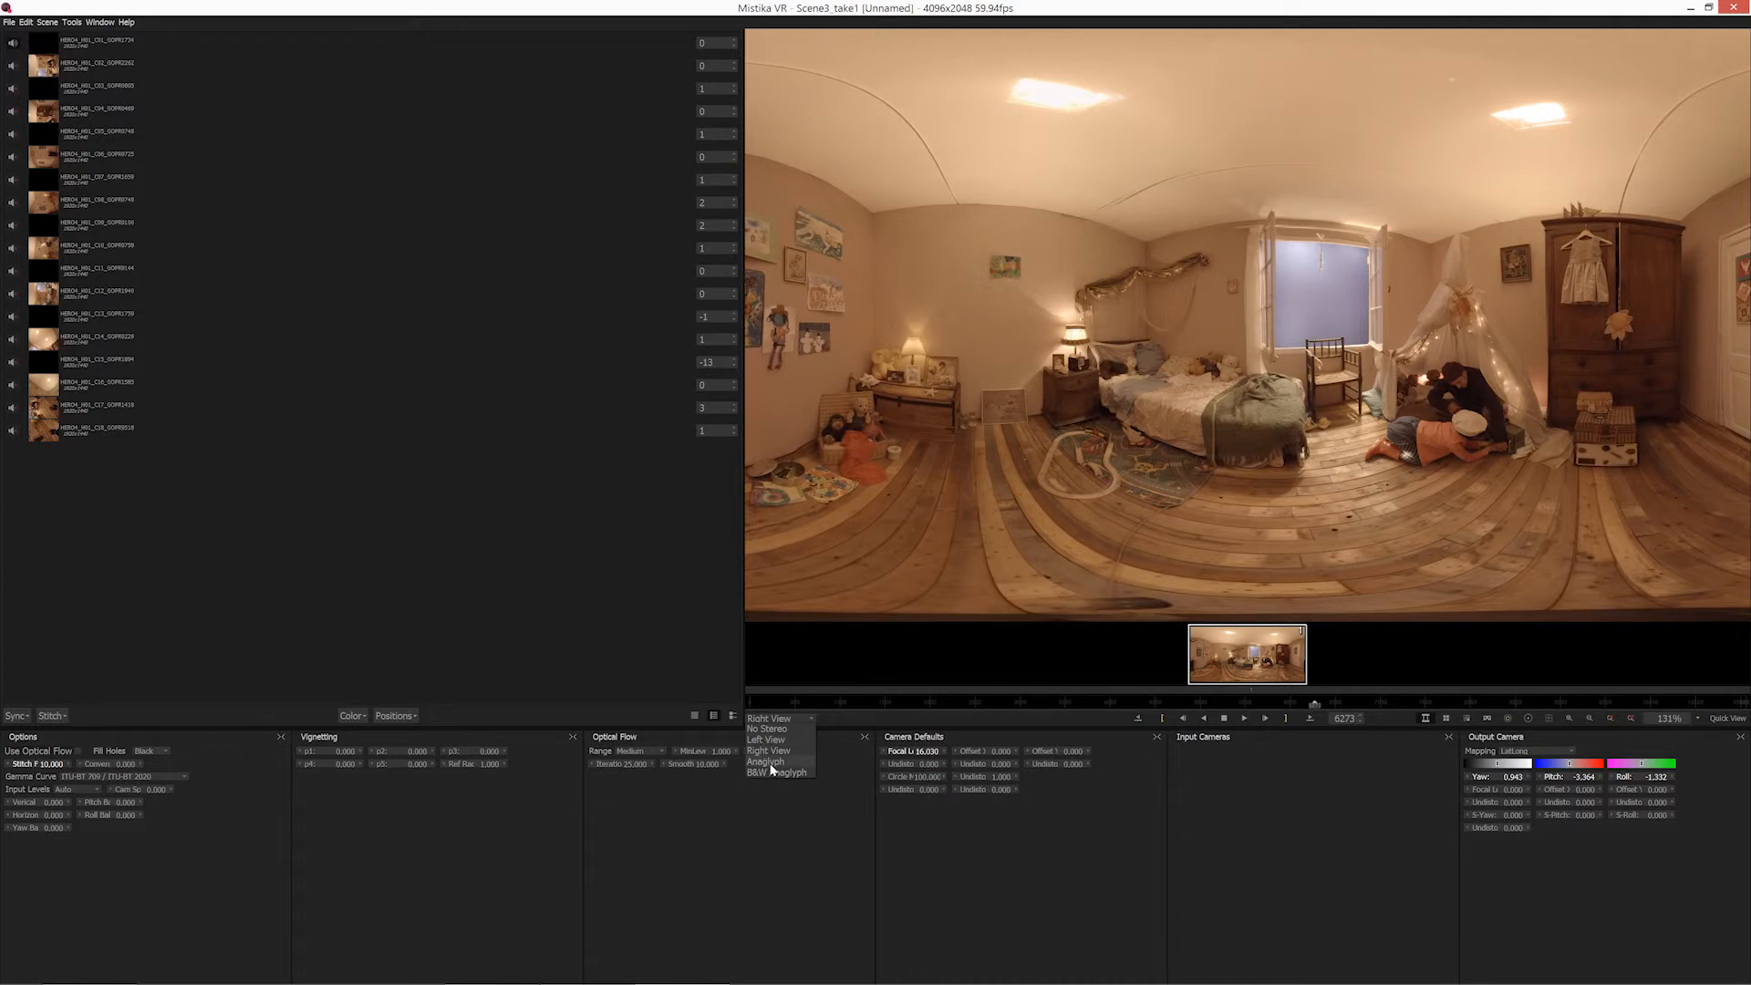
left_click(767, 762)
scroll(1499, 462, "up", 3)
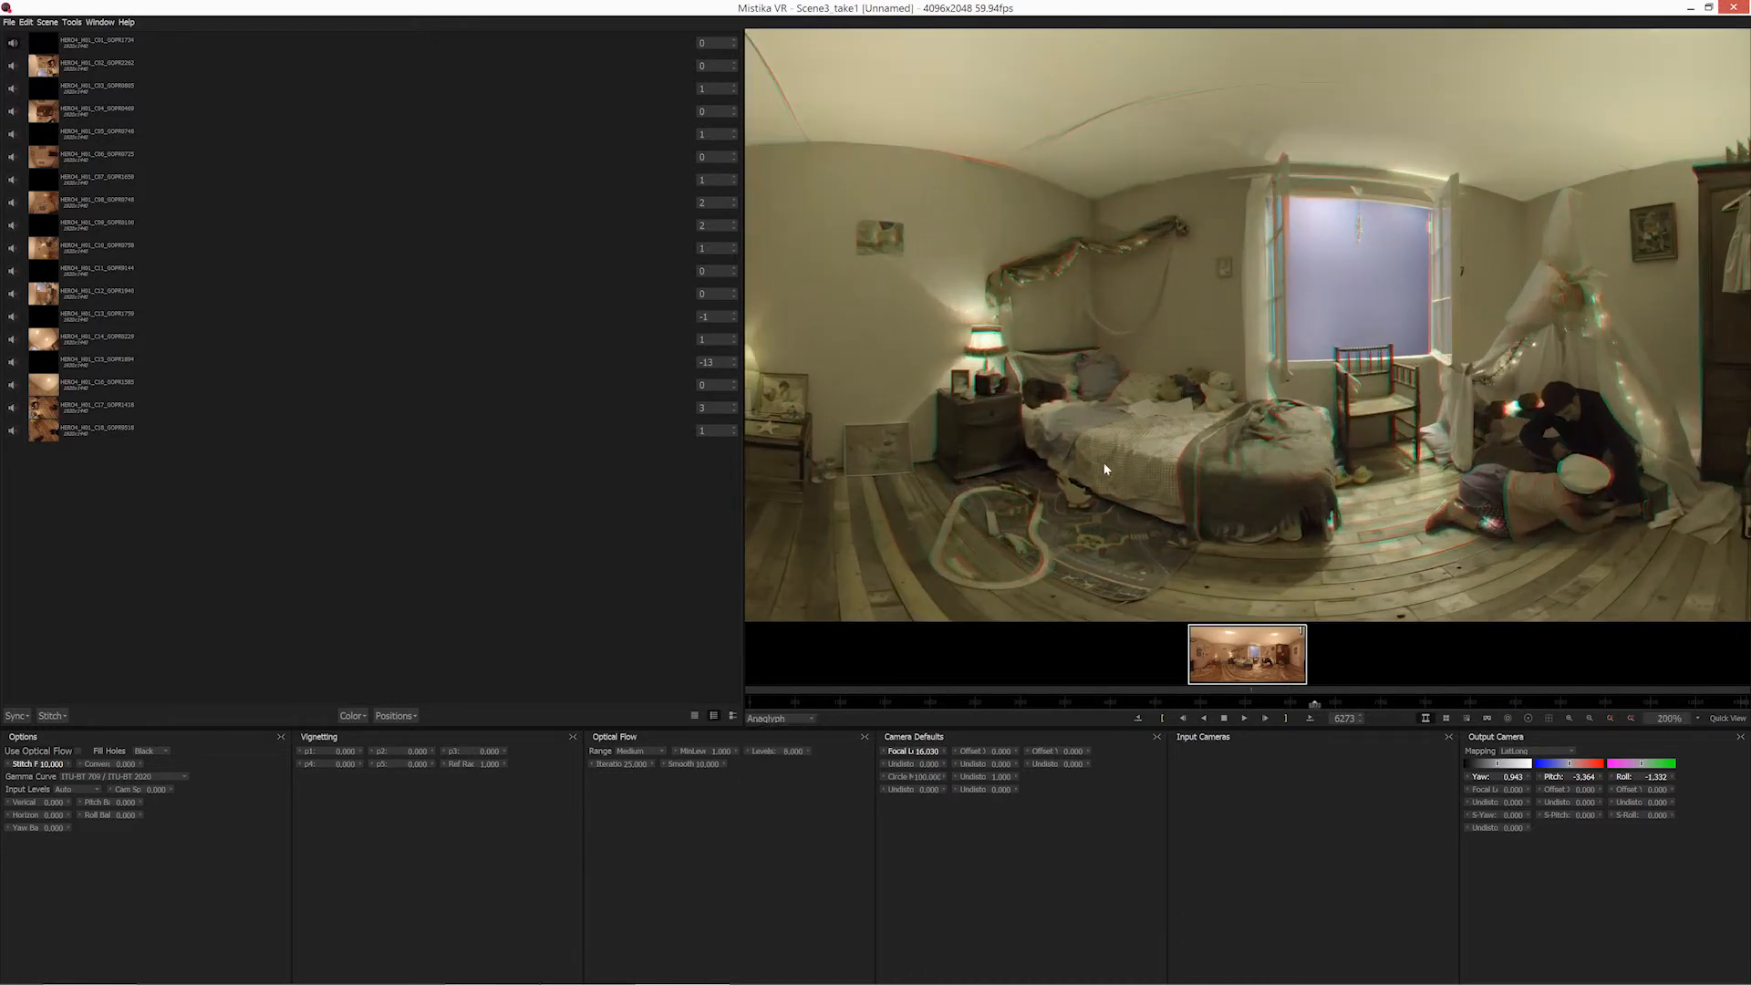
scroll(1311, 469, "up", 2)
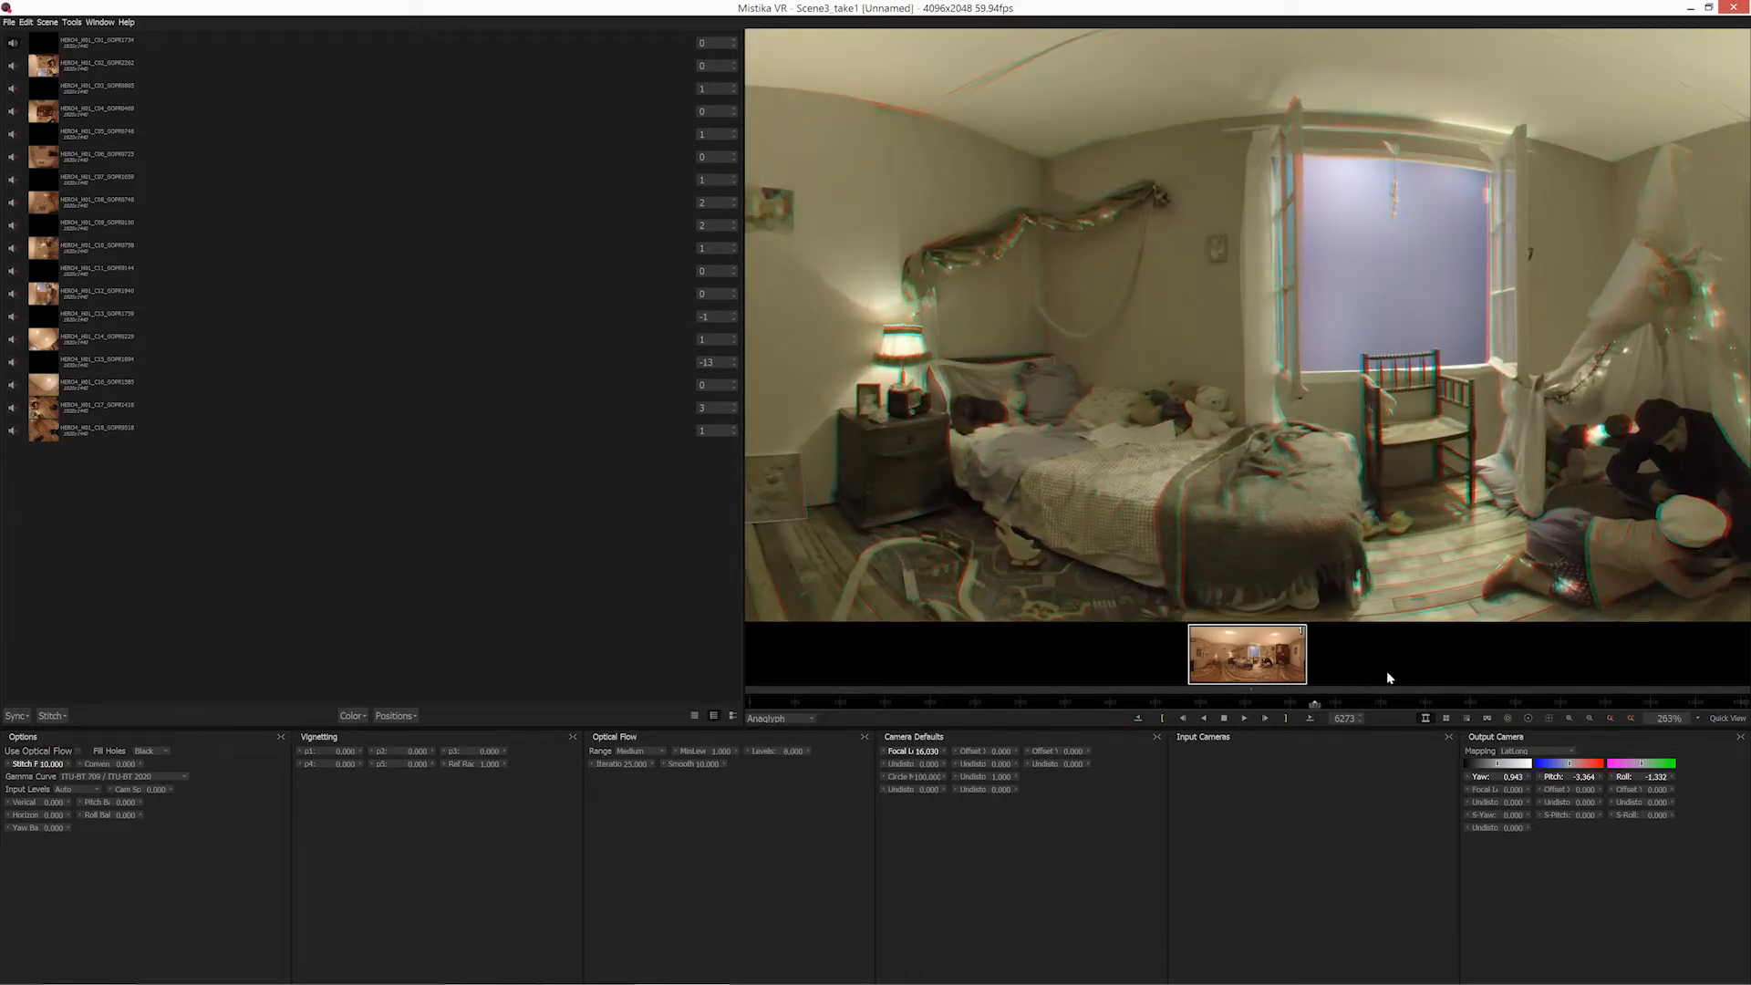
Look around the anaglyph in the VR view at the bed, the people in the tent and the window, and return to the flat panorama.
left_click(1487, 718)
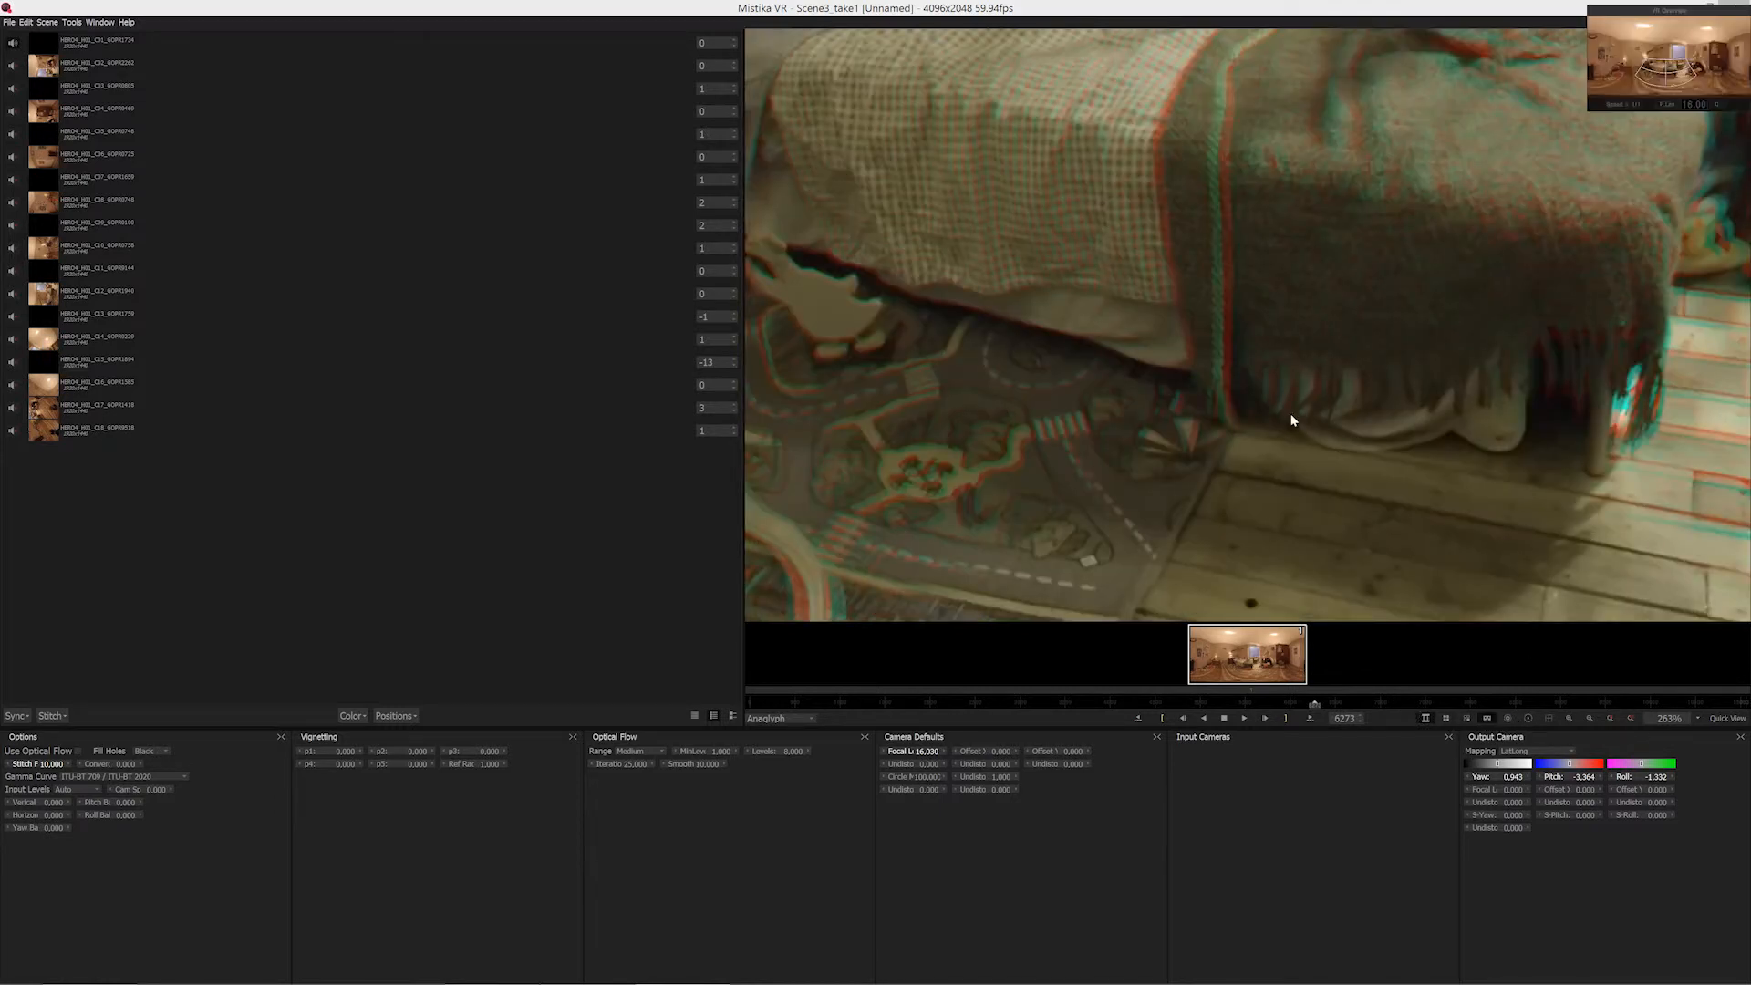
left_click_drag(1485, 335, 1128, 387)
left_click_drag(1429, 366, 1239, 395)
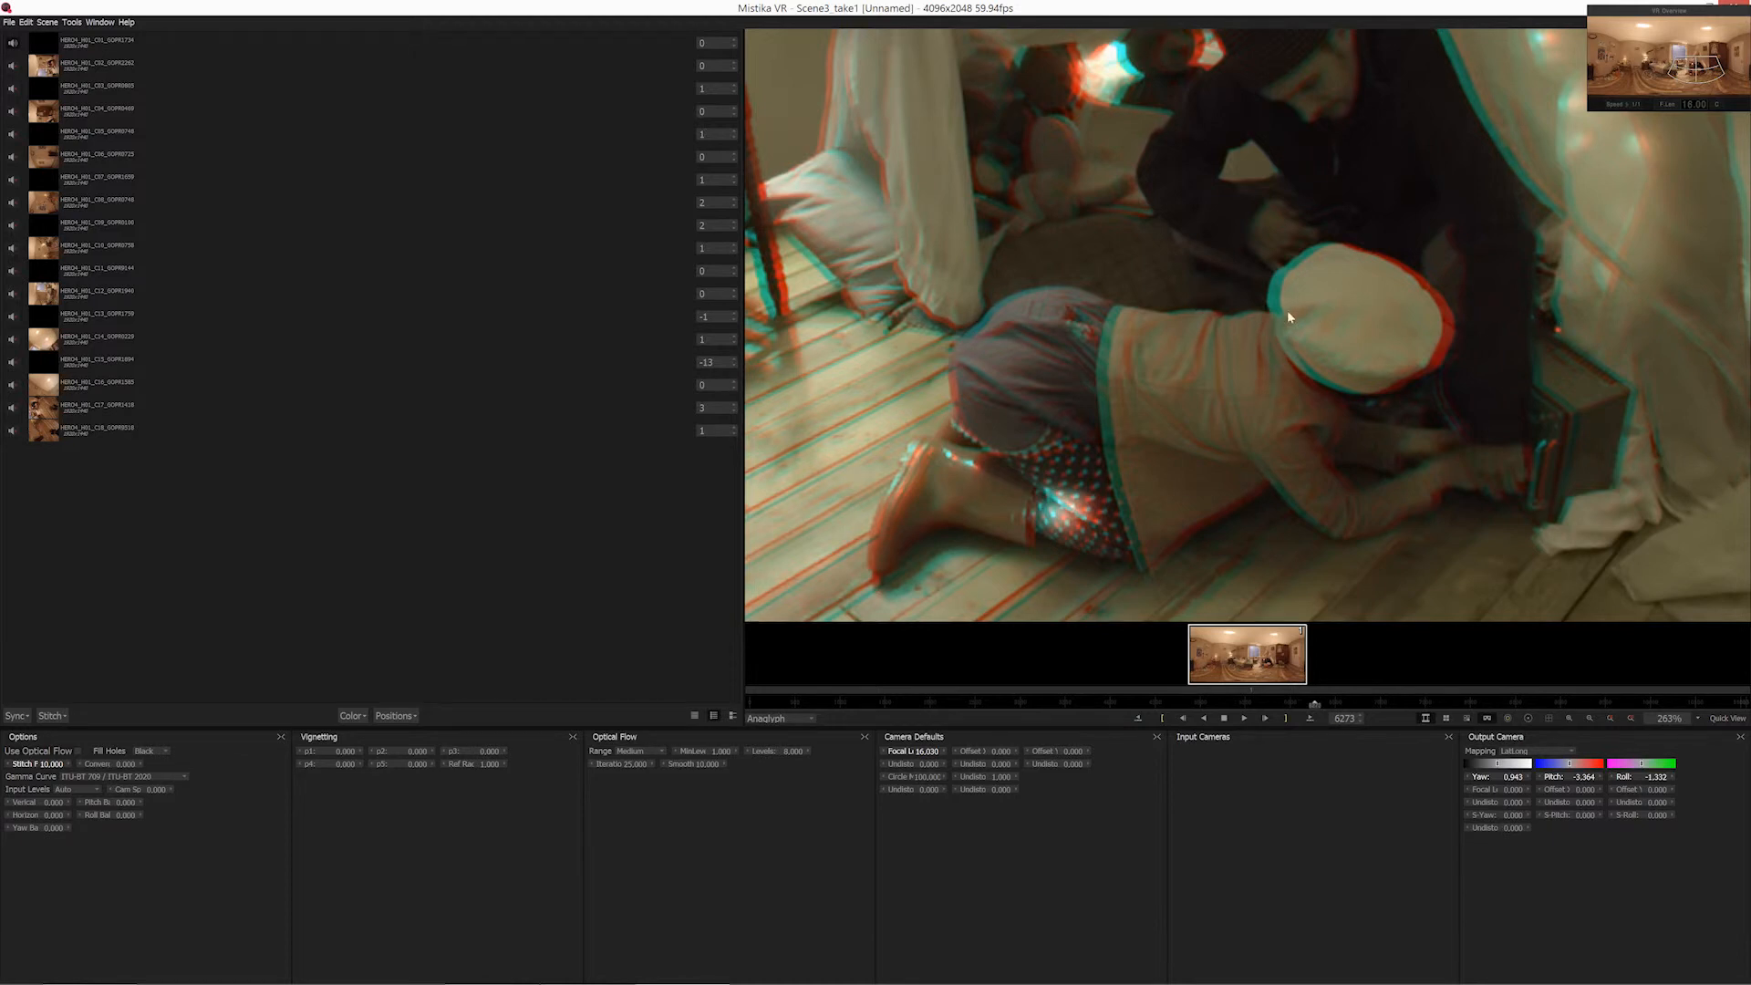
left_click_drag(1287, 316, 1349, 296)
scroll(1189, 347, "down", 3)
scroll(1189, 347, "down", 2)
left_click_drag(1157, 242, 1360, 408)
scroll(1483, 465, "up", 3)
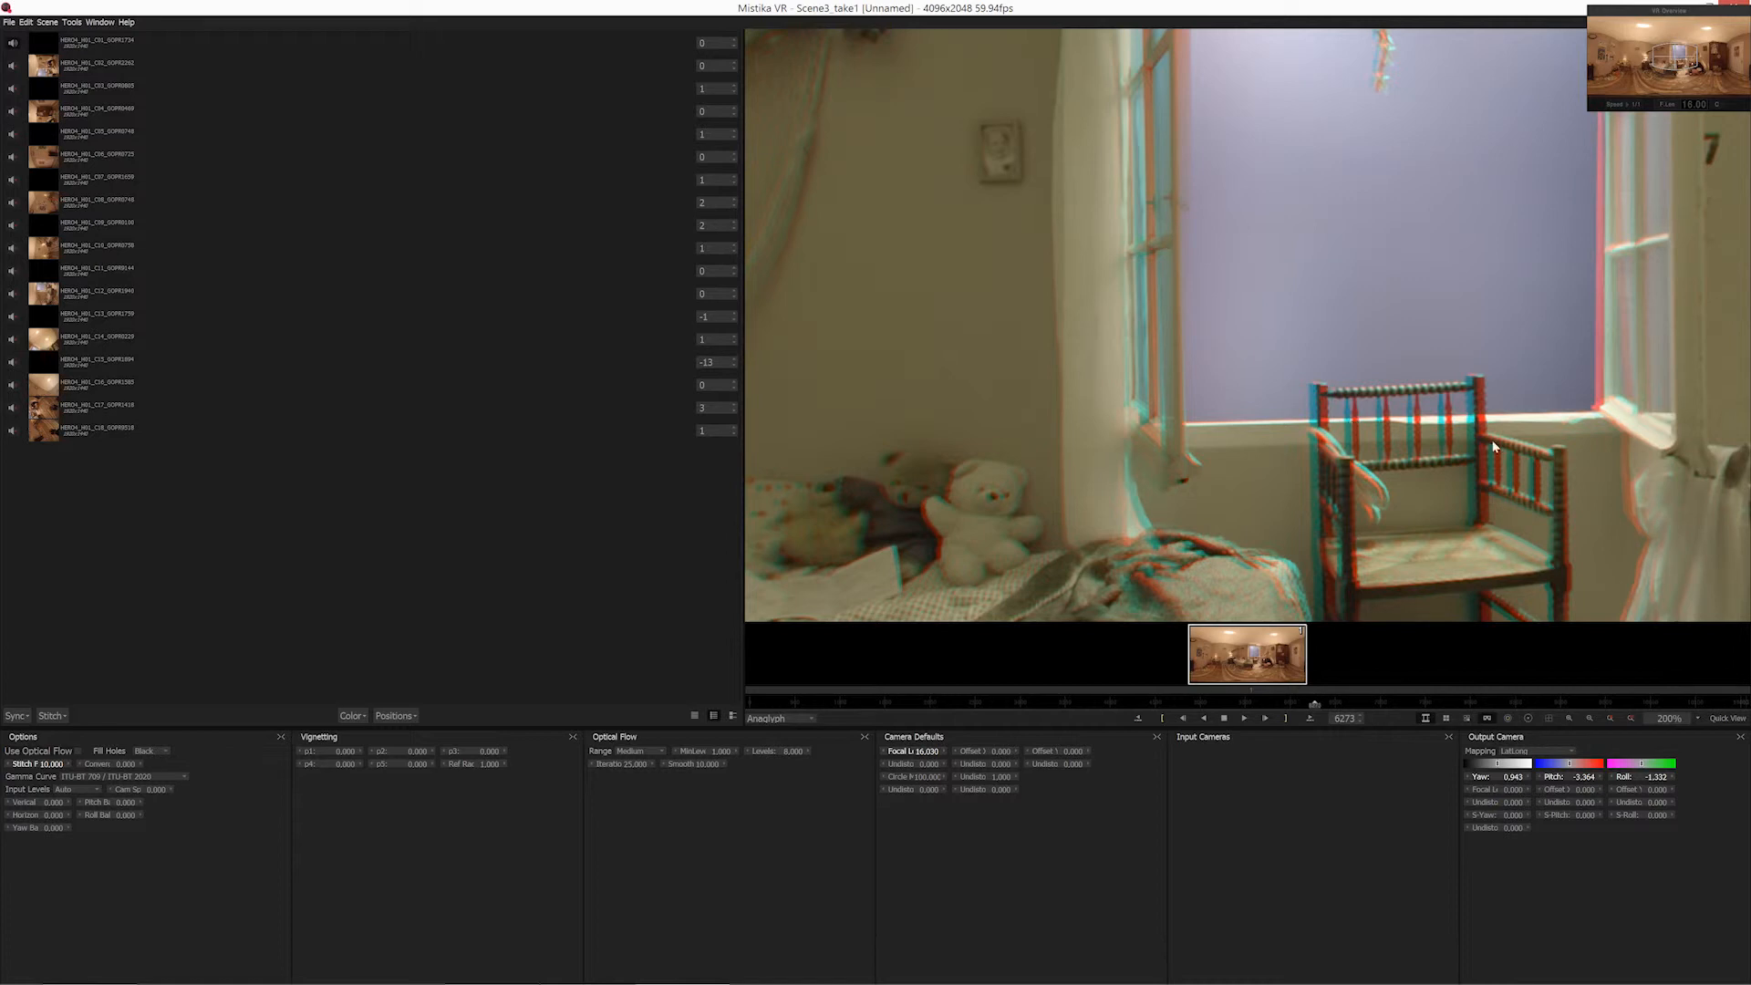
scroll(1494, 446, "down", 4)
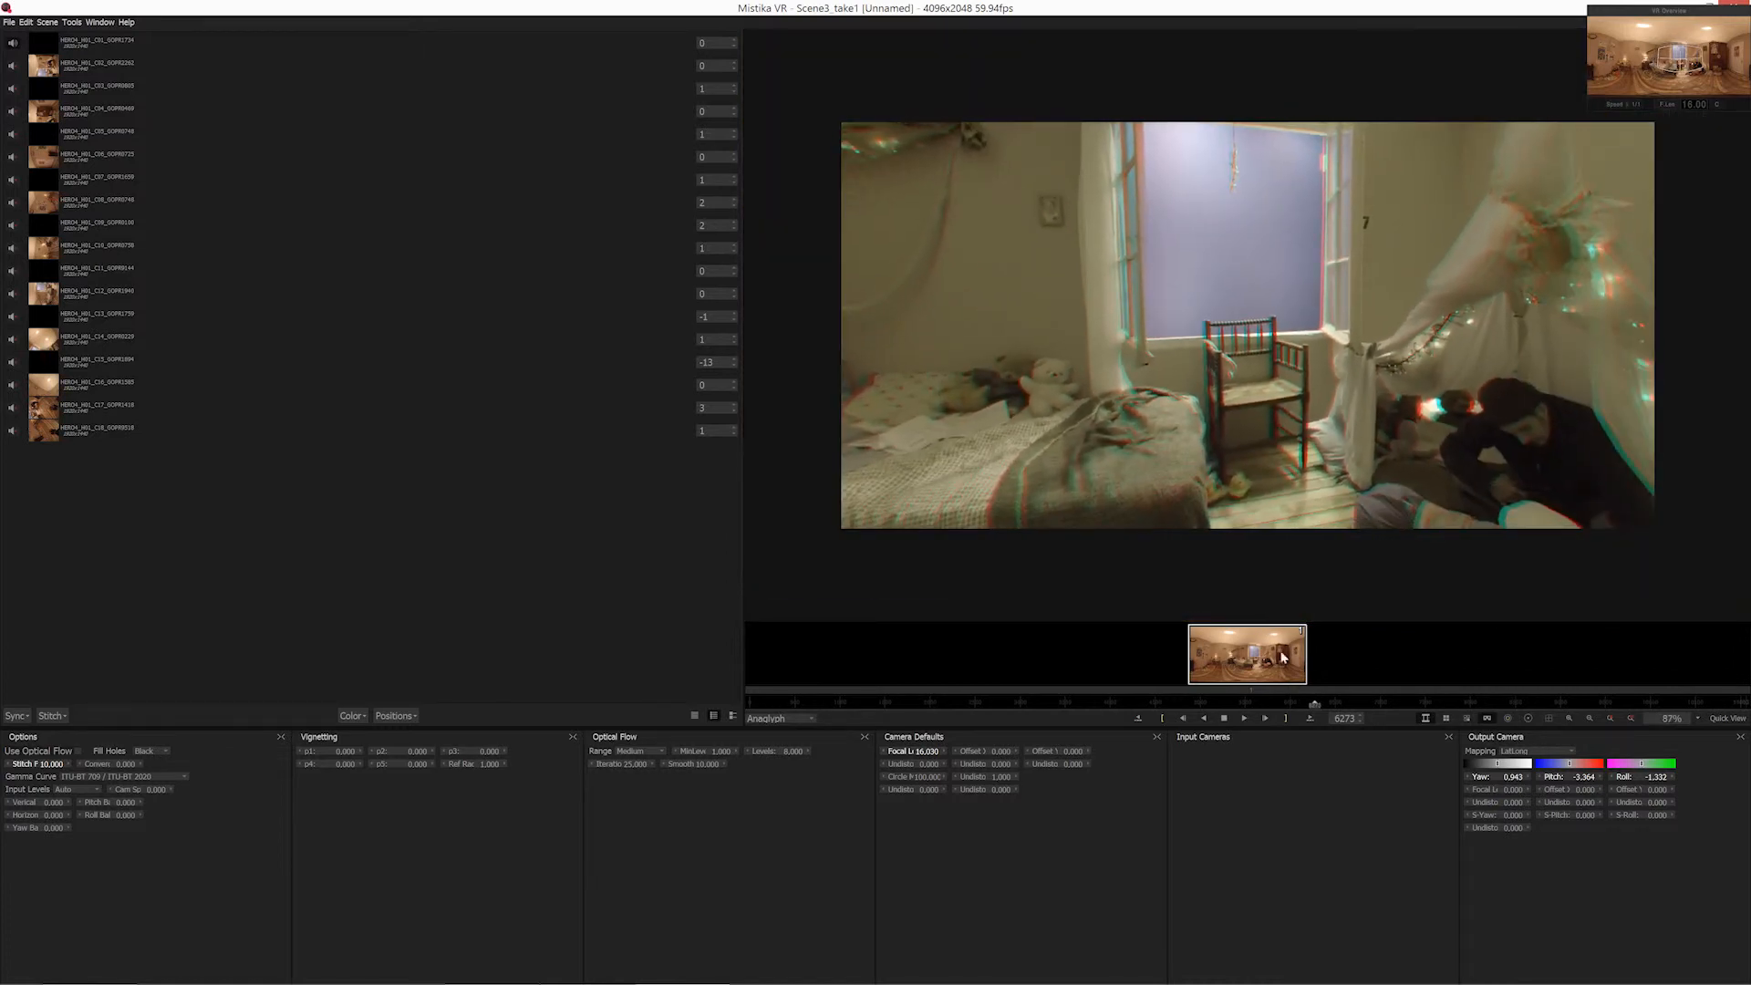
left_click(1487, 718)
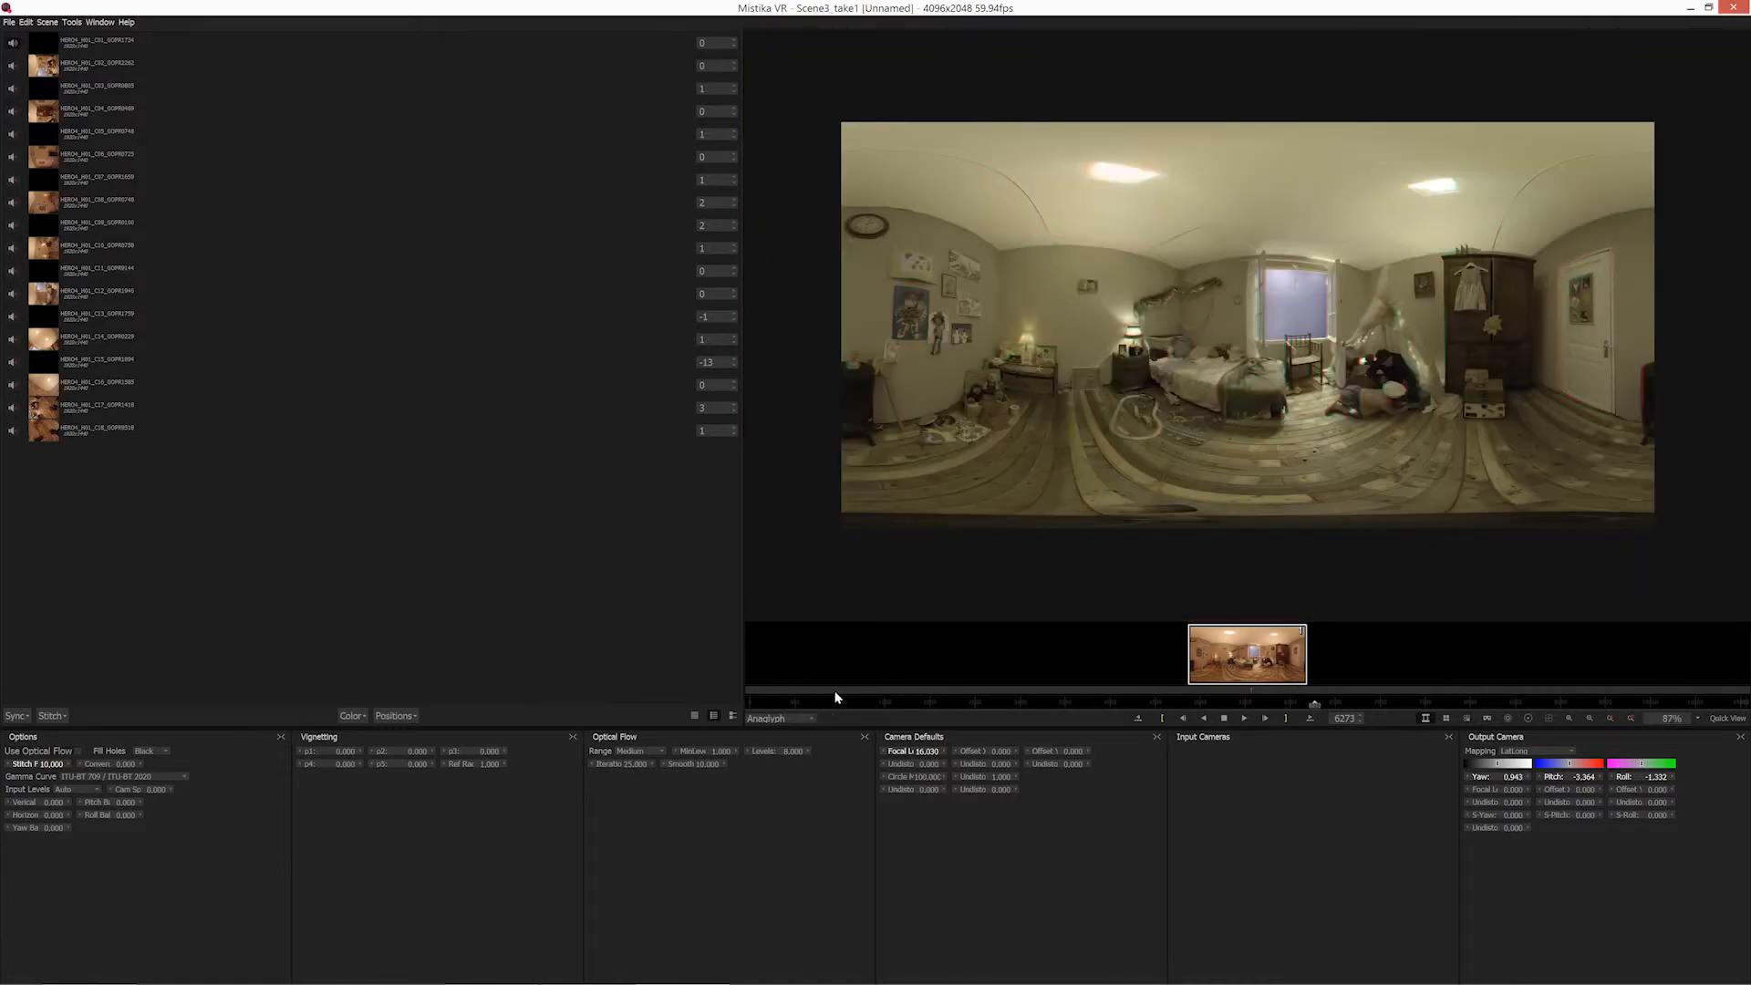
Return the display to the Left View, enlarged around the bed, window and tent.
left_click(777, 718)
left_click(788, 739)
scroll(1423, 431, "up", 2)
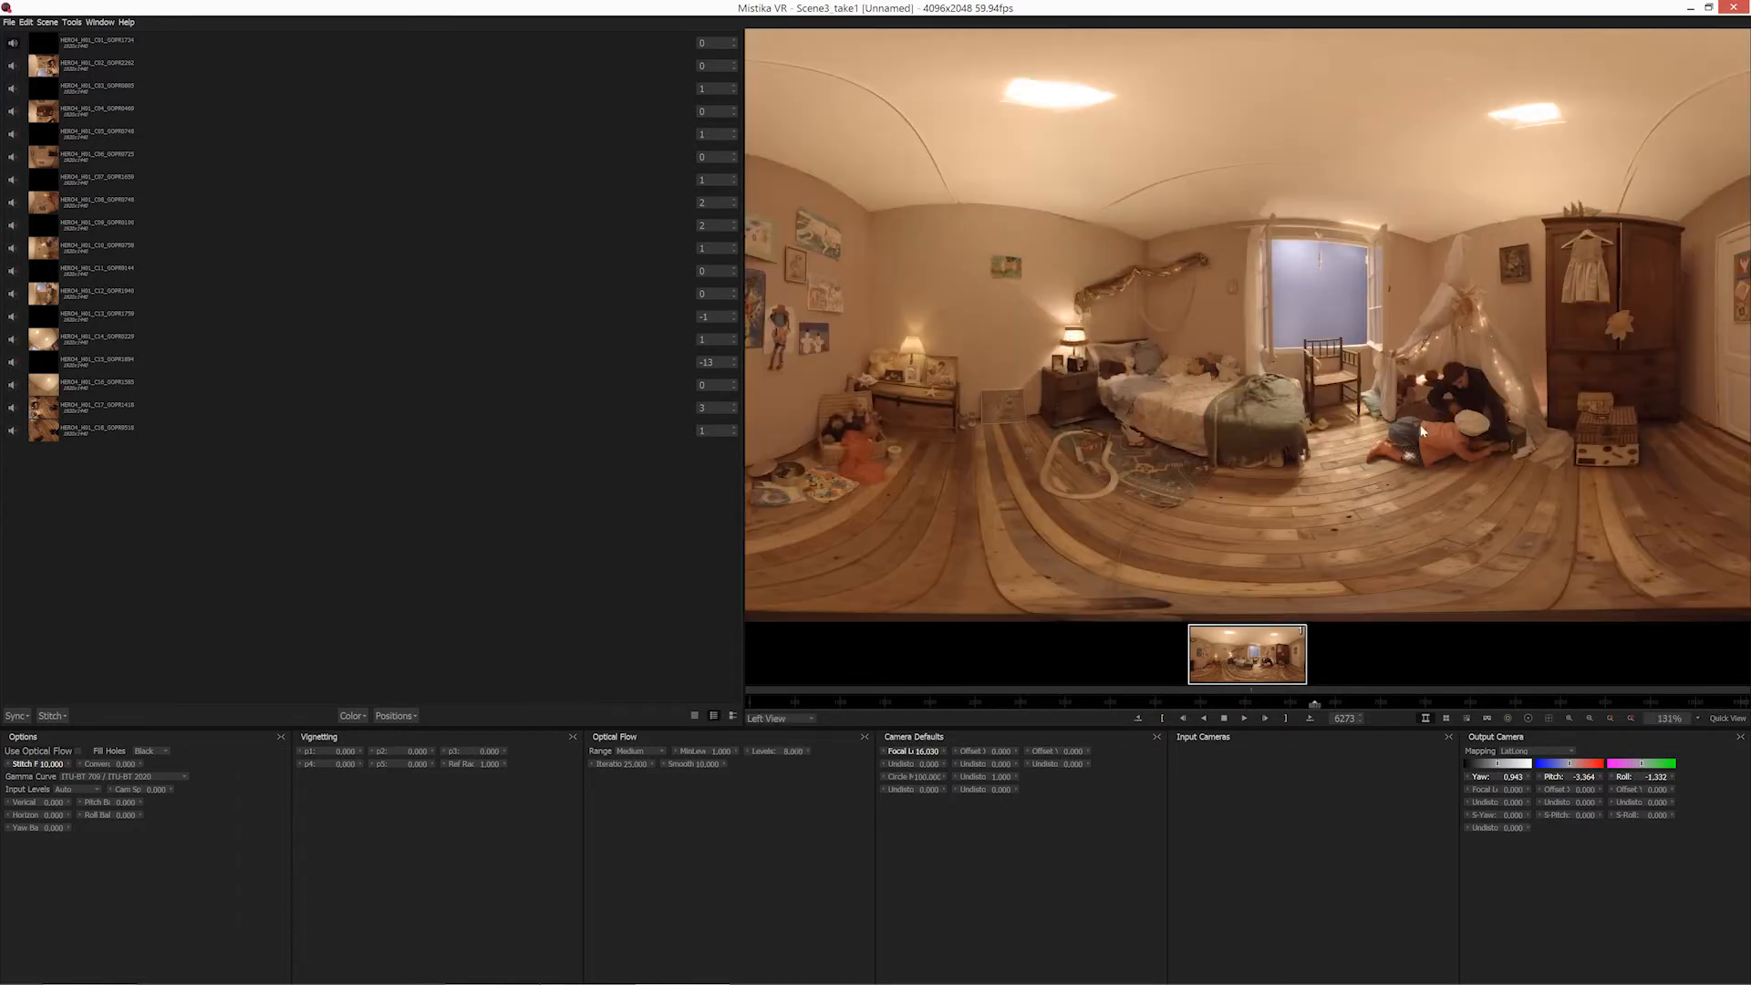
scroll(1422, 430, "up", 1)
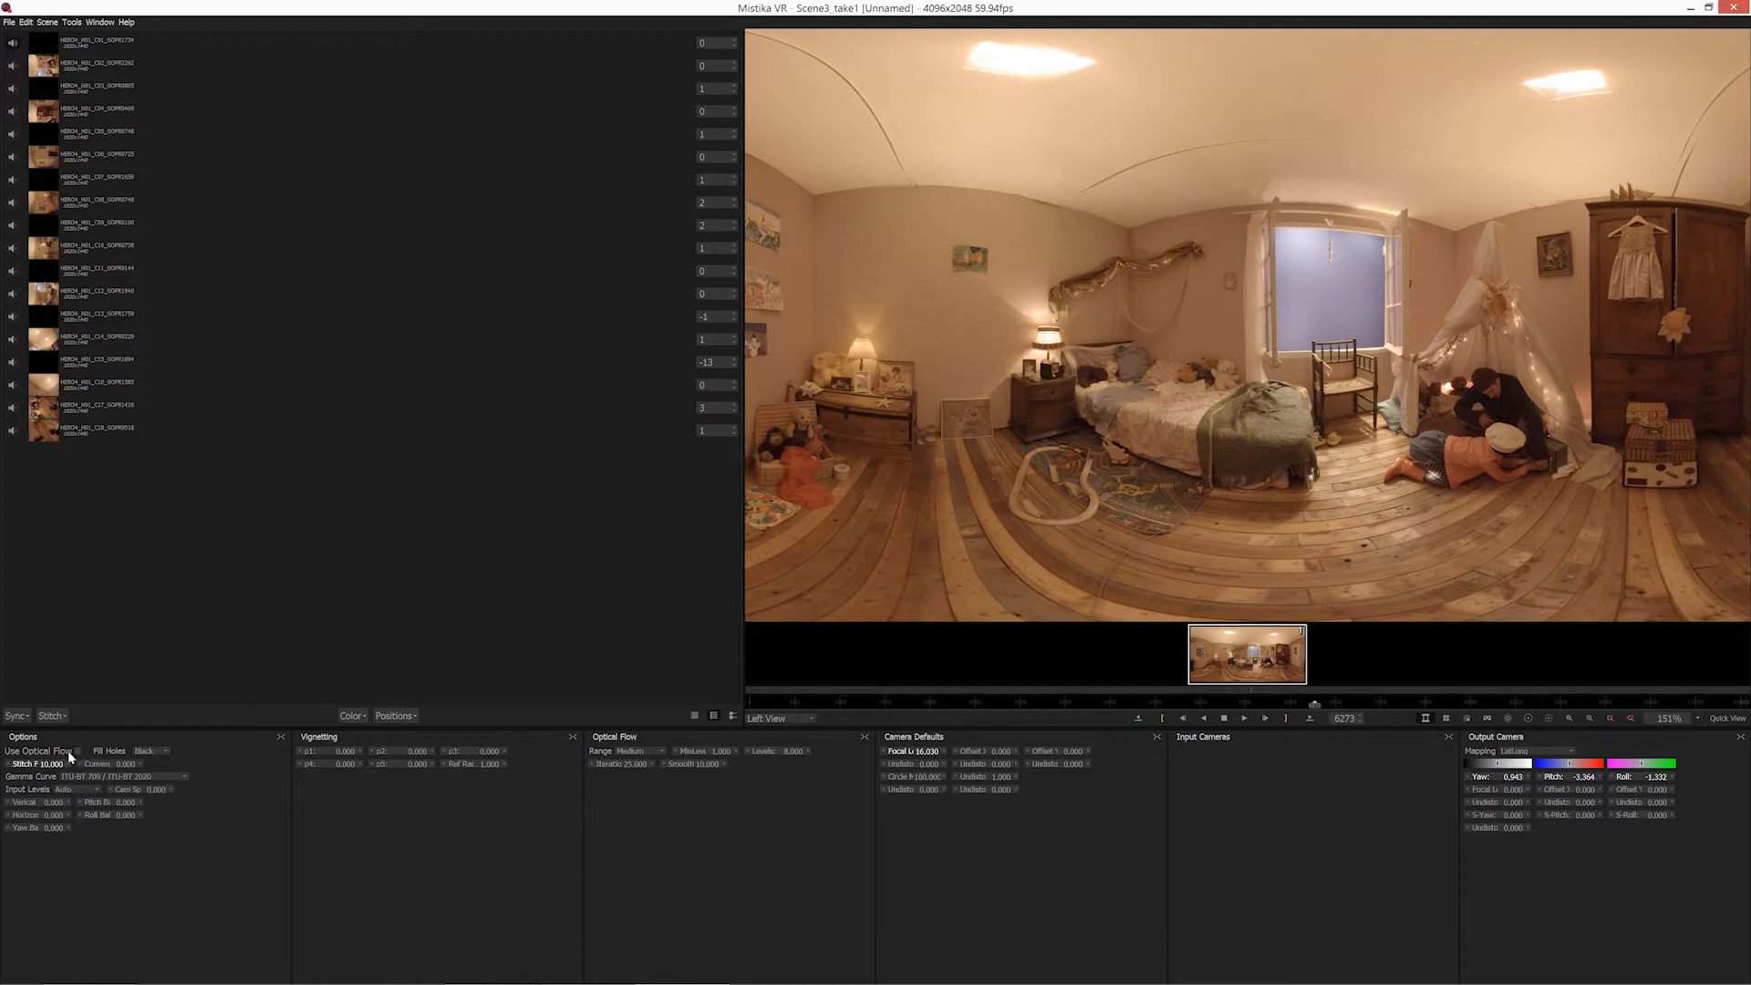
scroll(1096, 579, "up", 2)
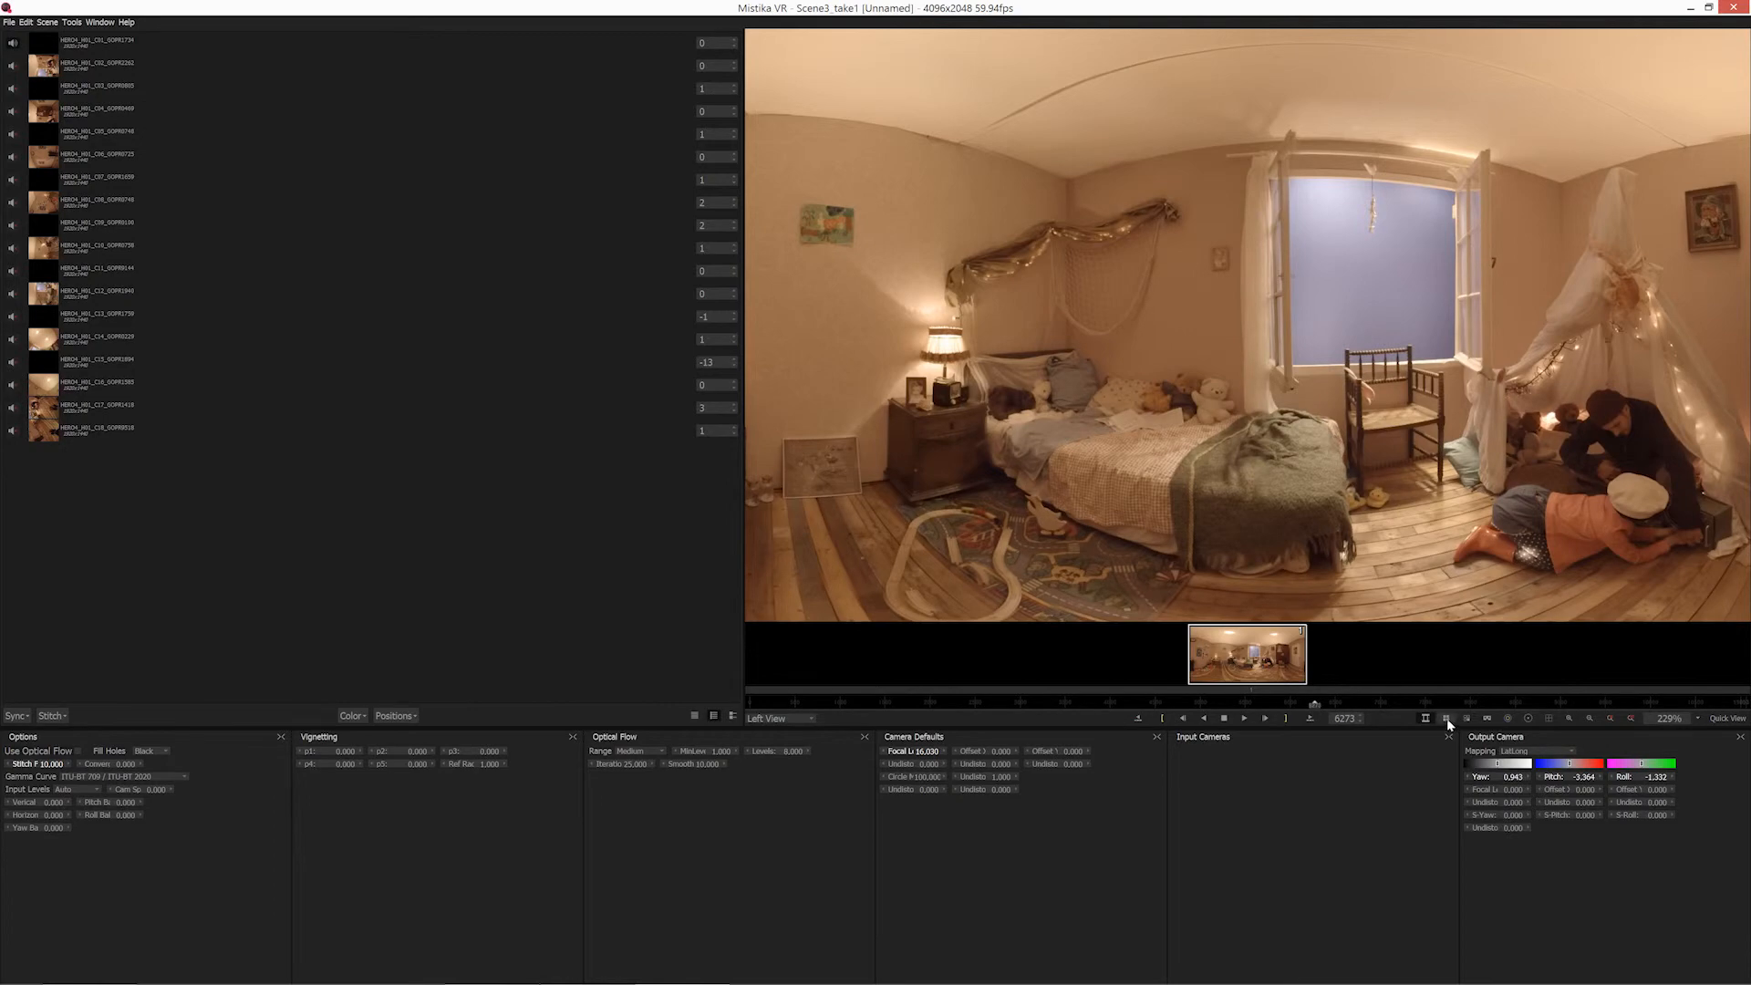
Show the VR view of the window's upper corner and enable Use Optical Flow for the stitch.
left_click(1488, 719)
left_click_drag(1036, 565, 1132, 265)
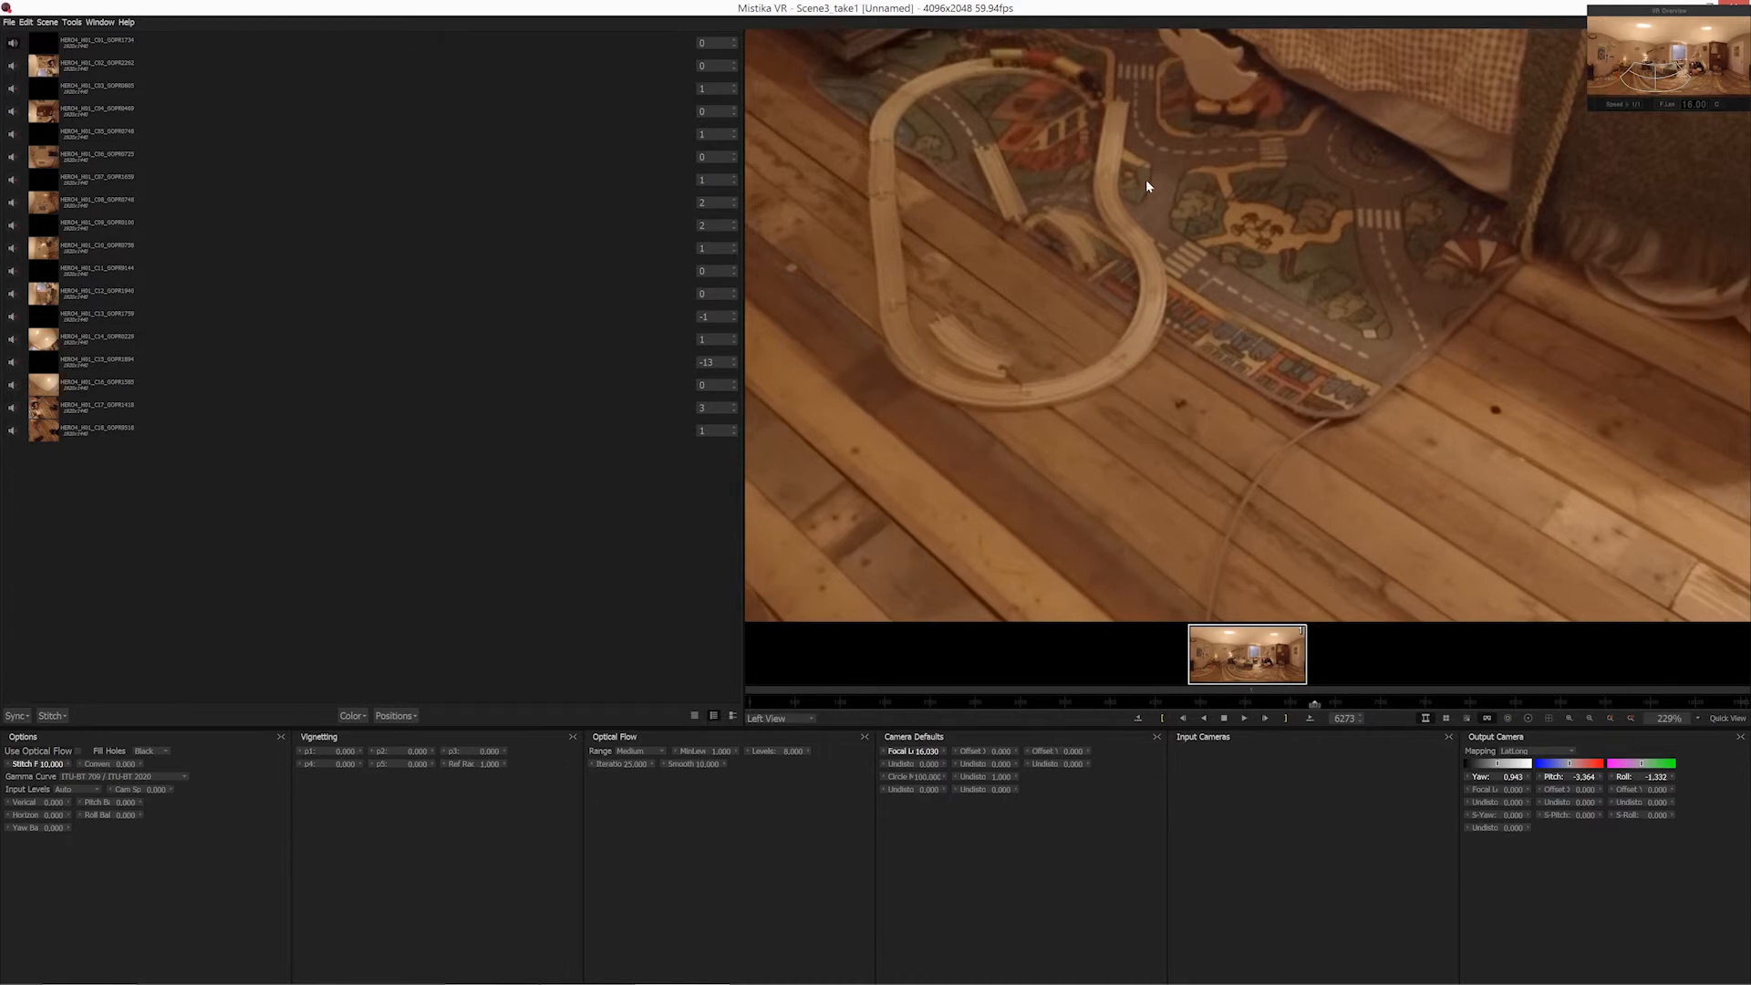
left_click_drag(1146, 179, 1138, 468)
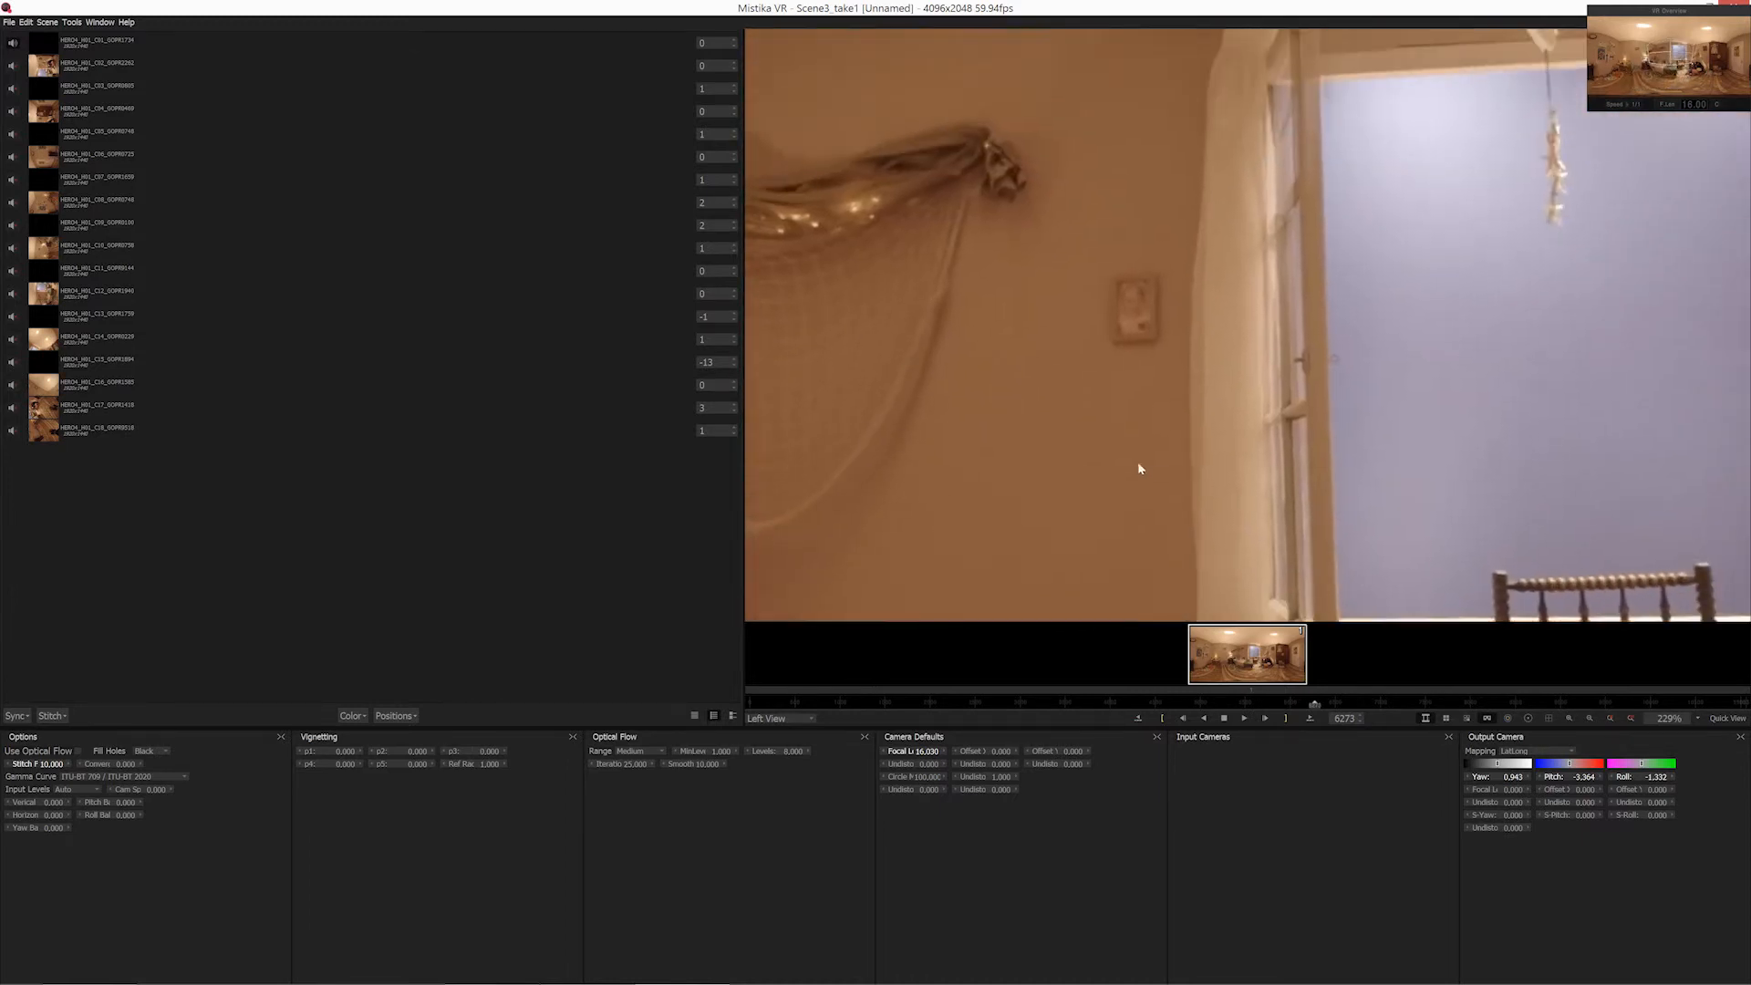
left_click_drag(1292, 301, 1255, 519)
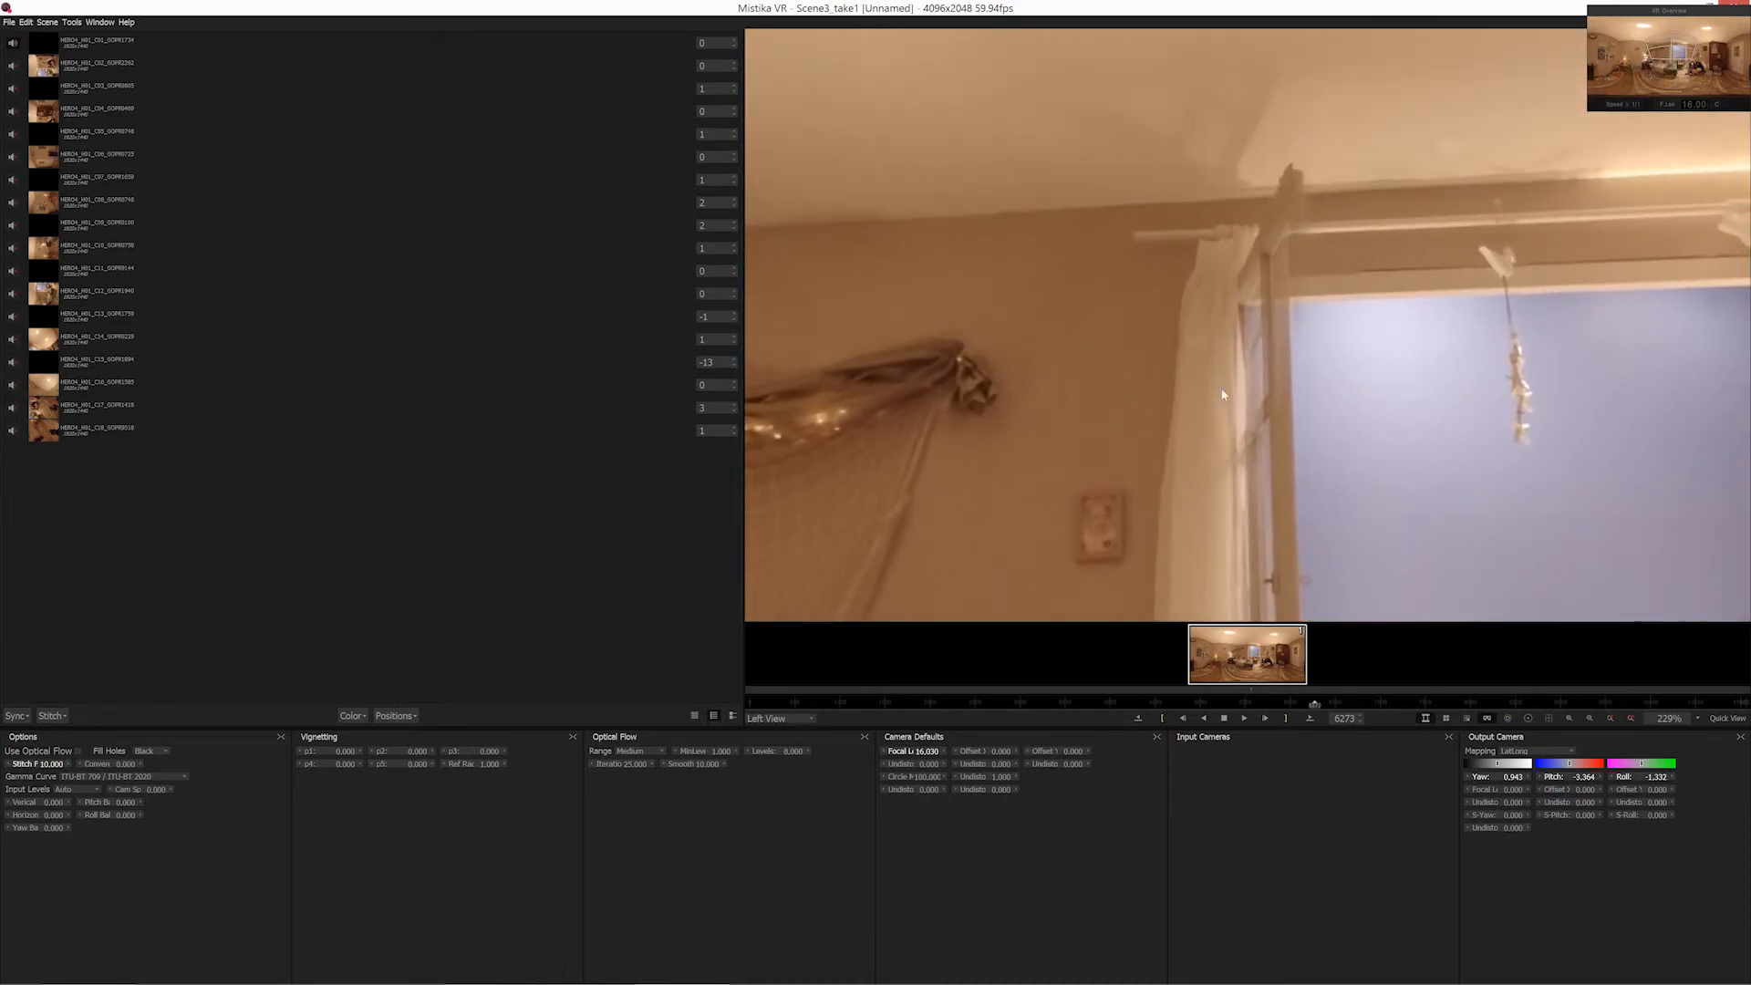
left_click(78, 753)
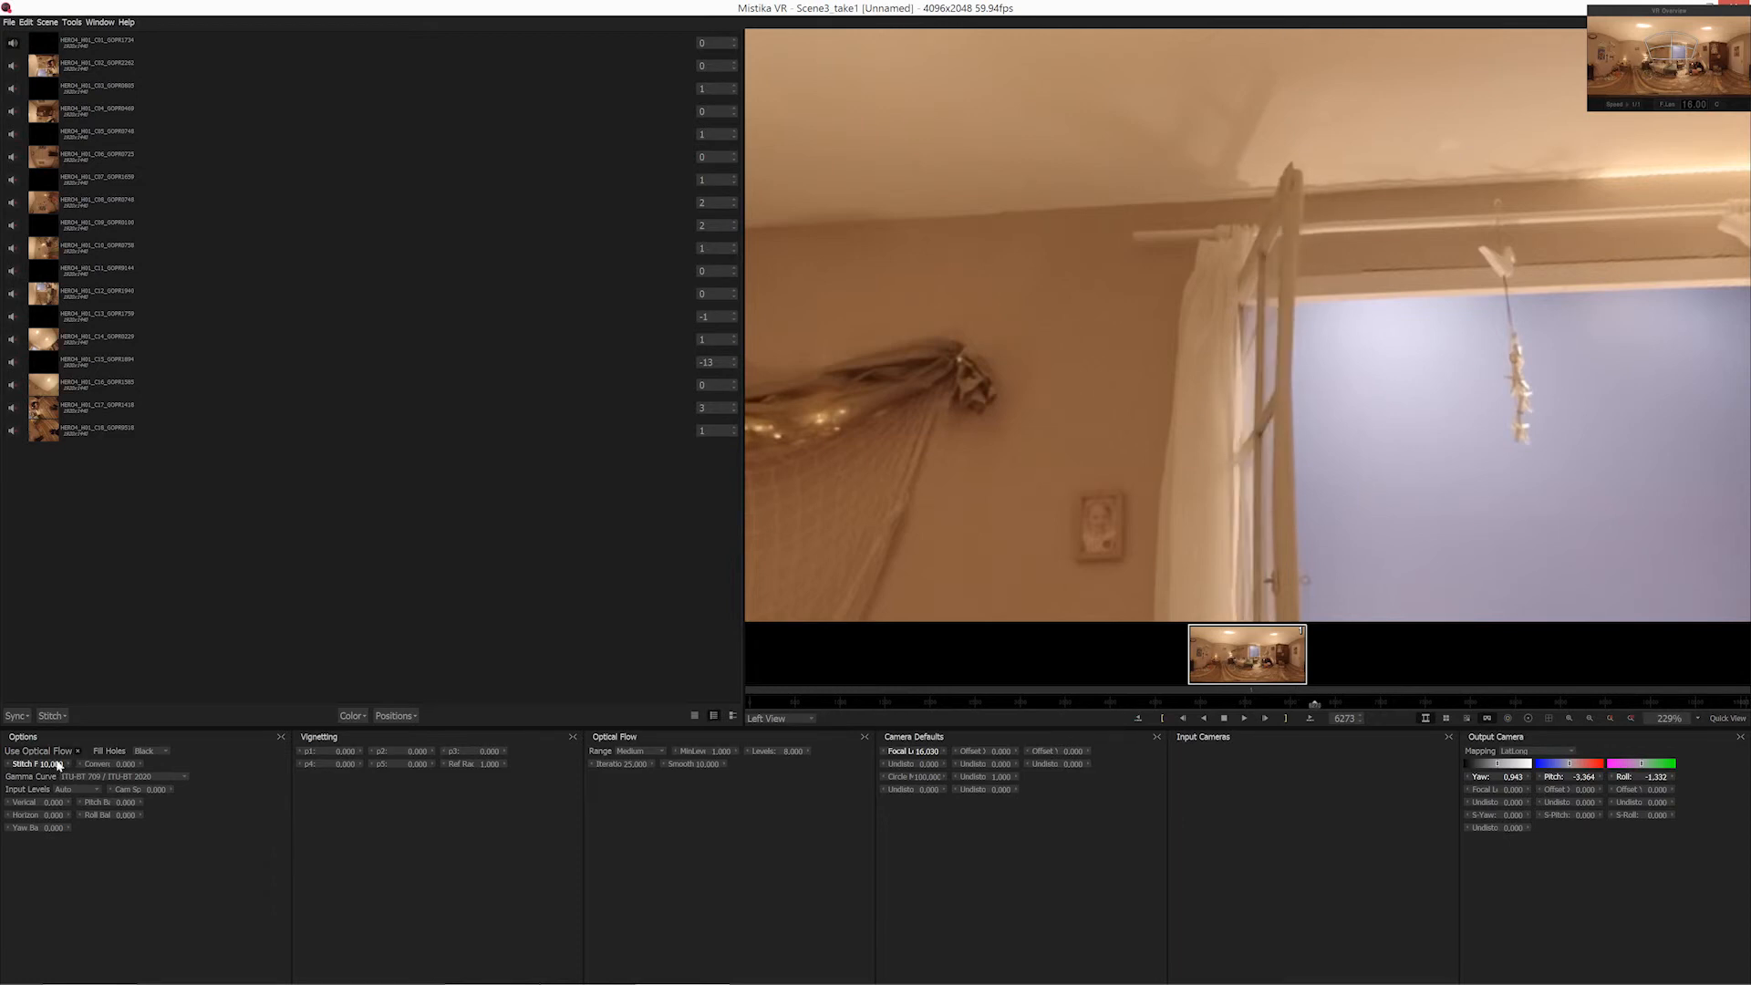
Show the seam and feather outlines around the wardrobe in the VR view and set the Stitch Feather to 22.
left_click_drag(1275, 481, 1131, 631)
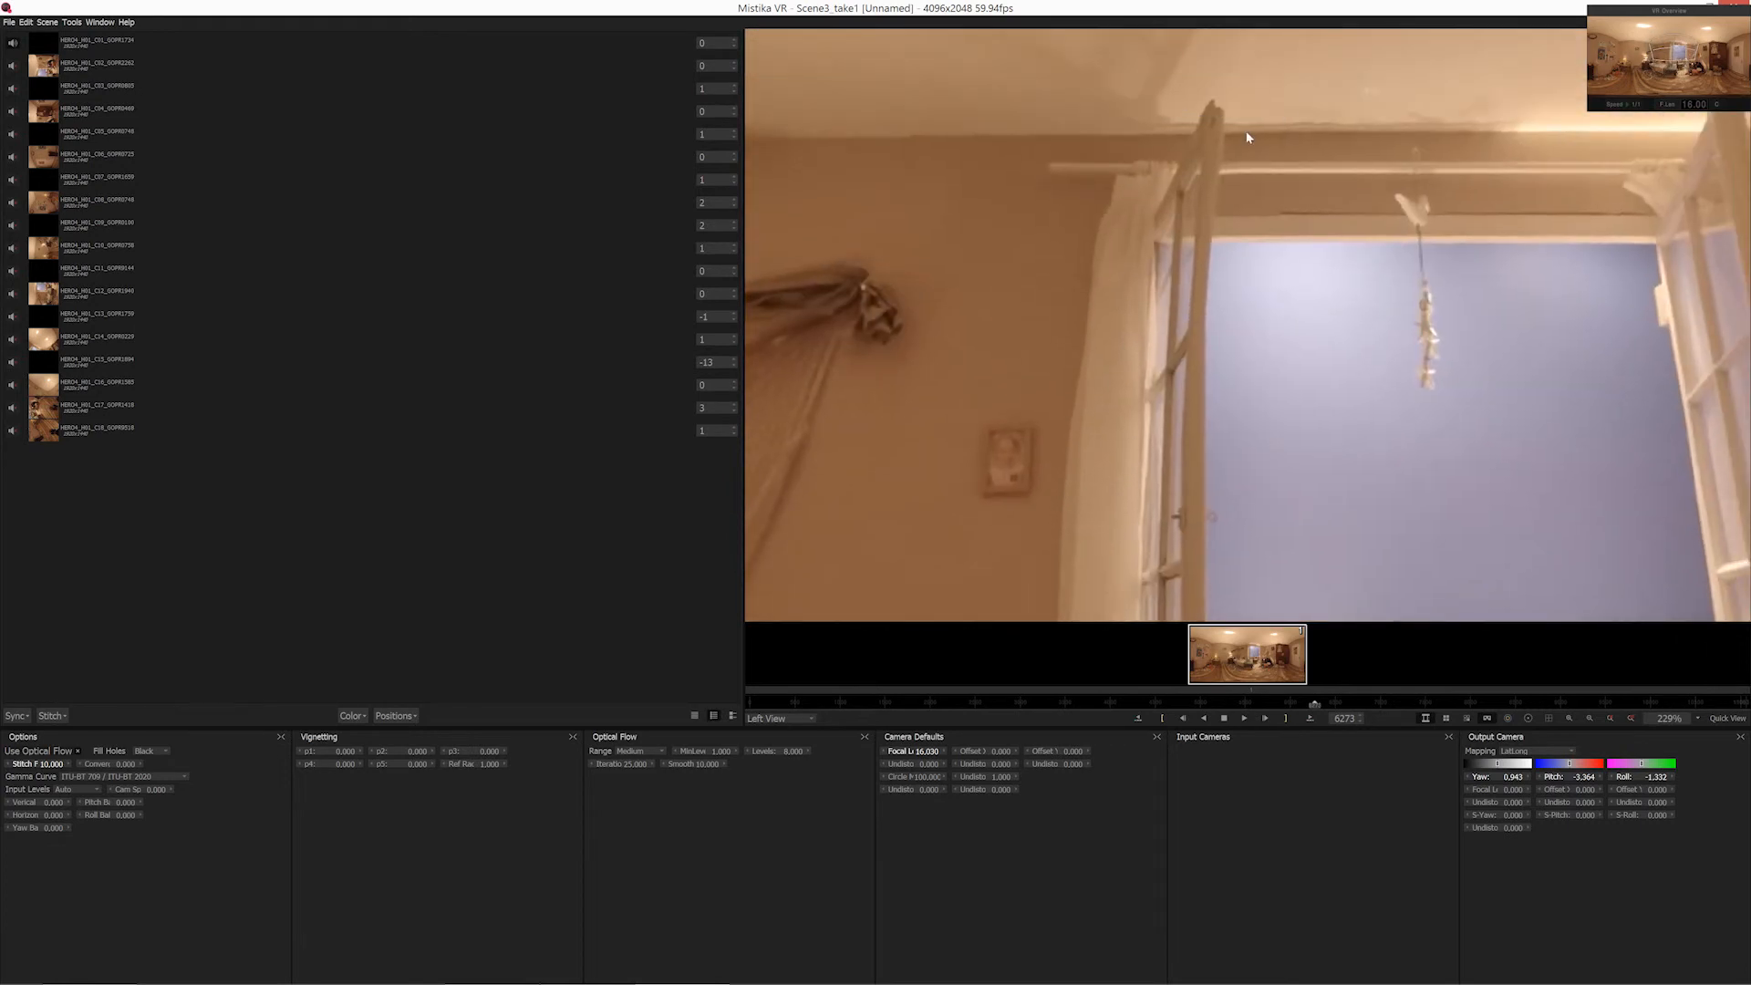
scroll(1418, 328, "down", 5)
left_click_drag(1454, 565, 1206, 306)
left_click_drag(1490, 303, 1124, 298)
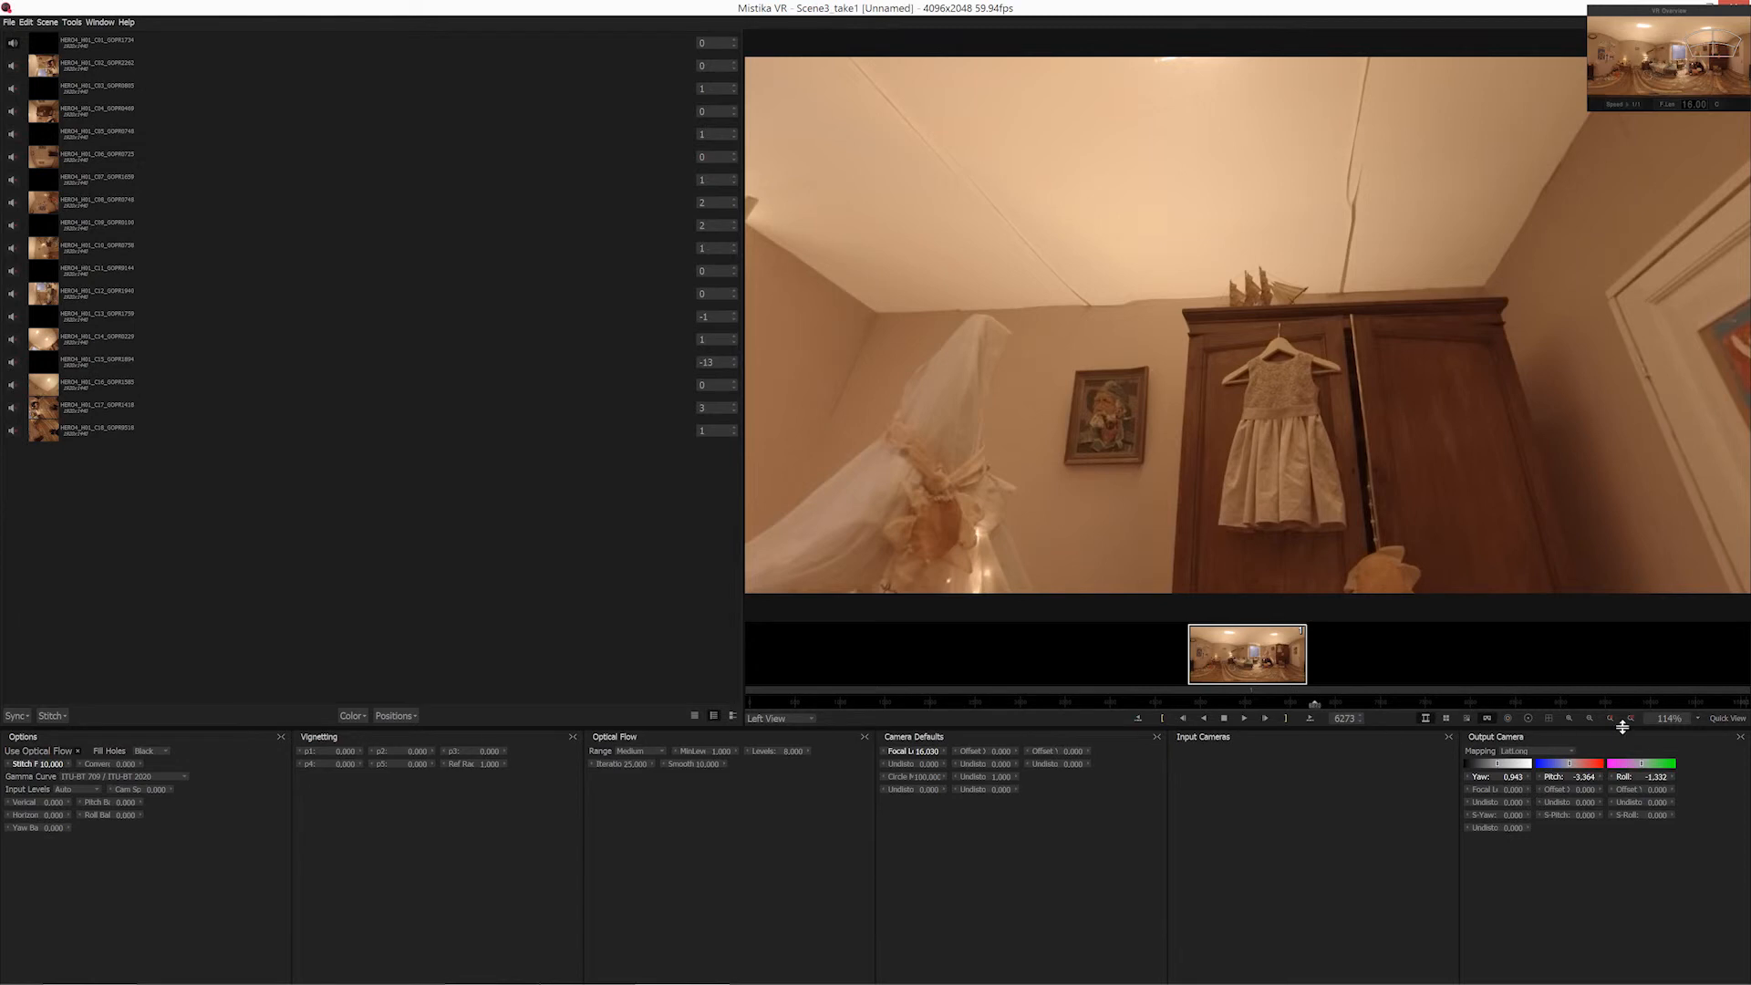
left_click(1529, 719)
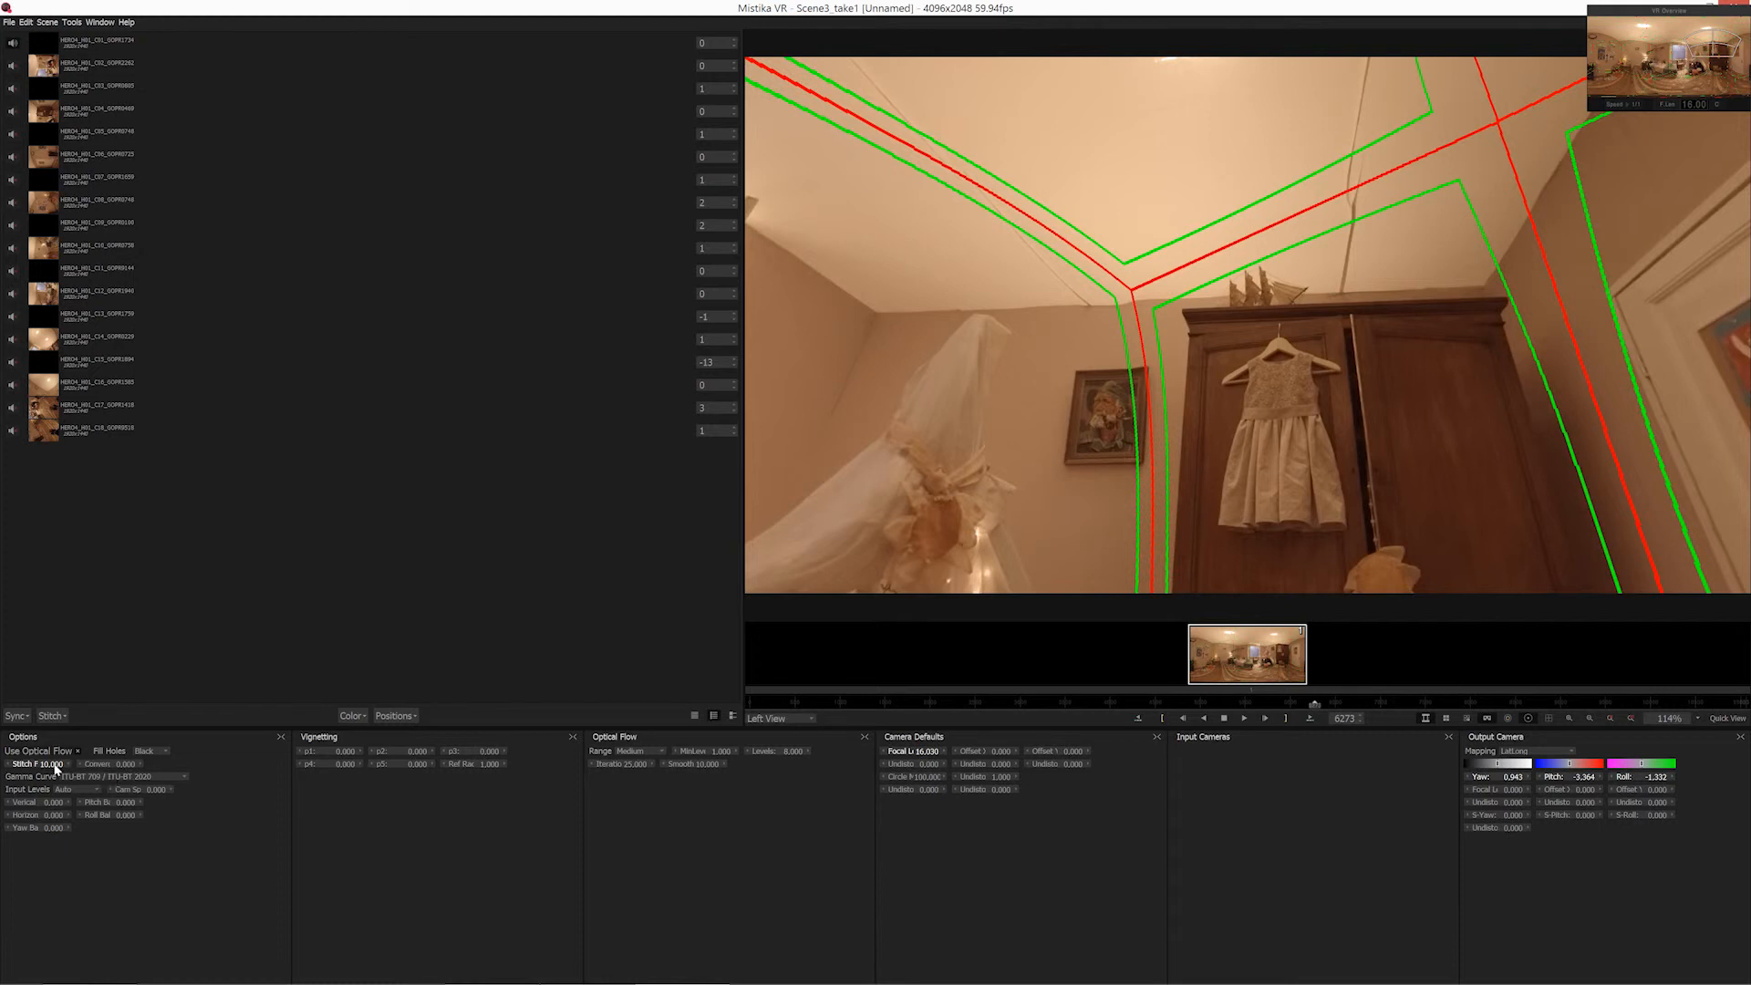
left_click_drag(57, 769, 79, 764)
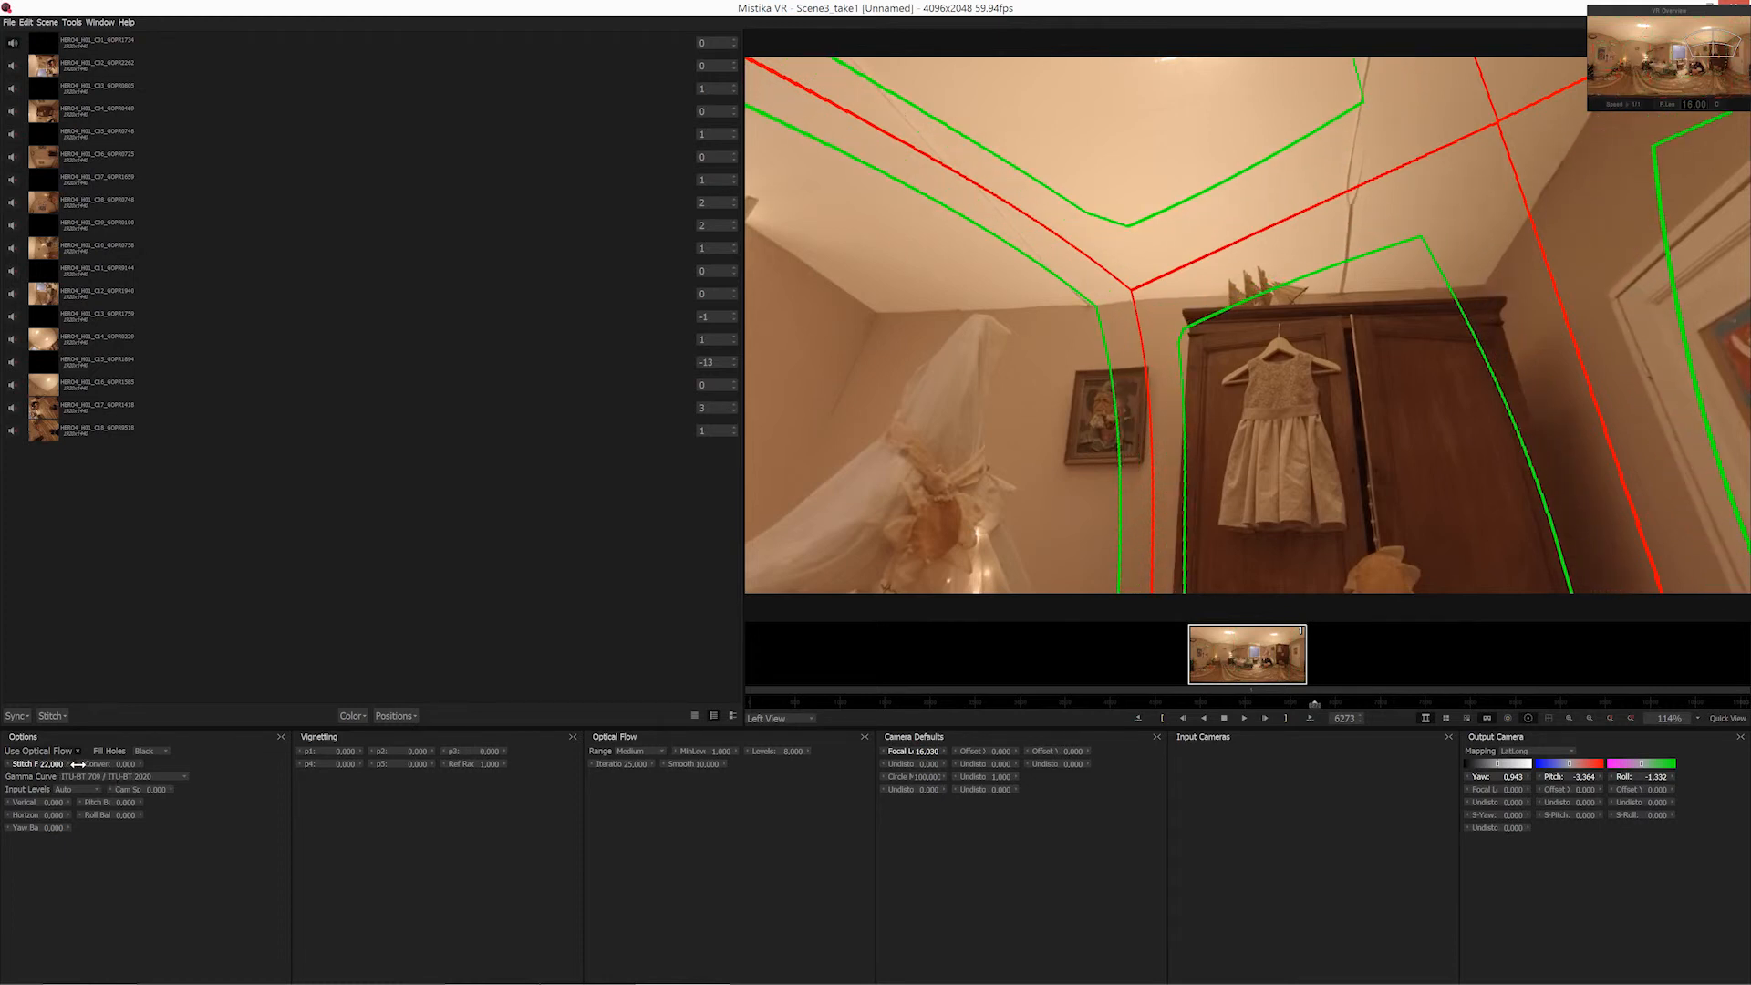
Examine the seam and feather outlines around the window and tent in the VR view, and switch the display to Right View.
scroll(894, 408, "down", 1)
left_click_drag(919, 385, 1033, 415)
scroll(1176, 364, "down", 6)
scroll(1260, 414, "up", 4)
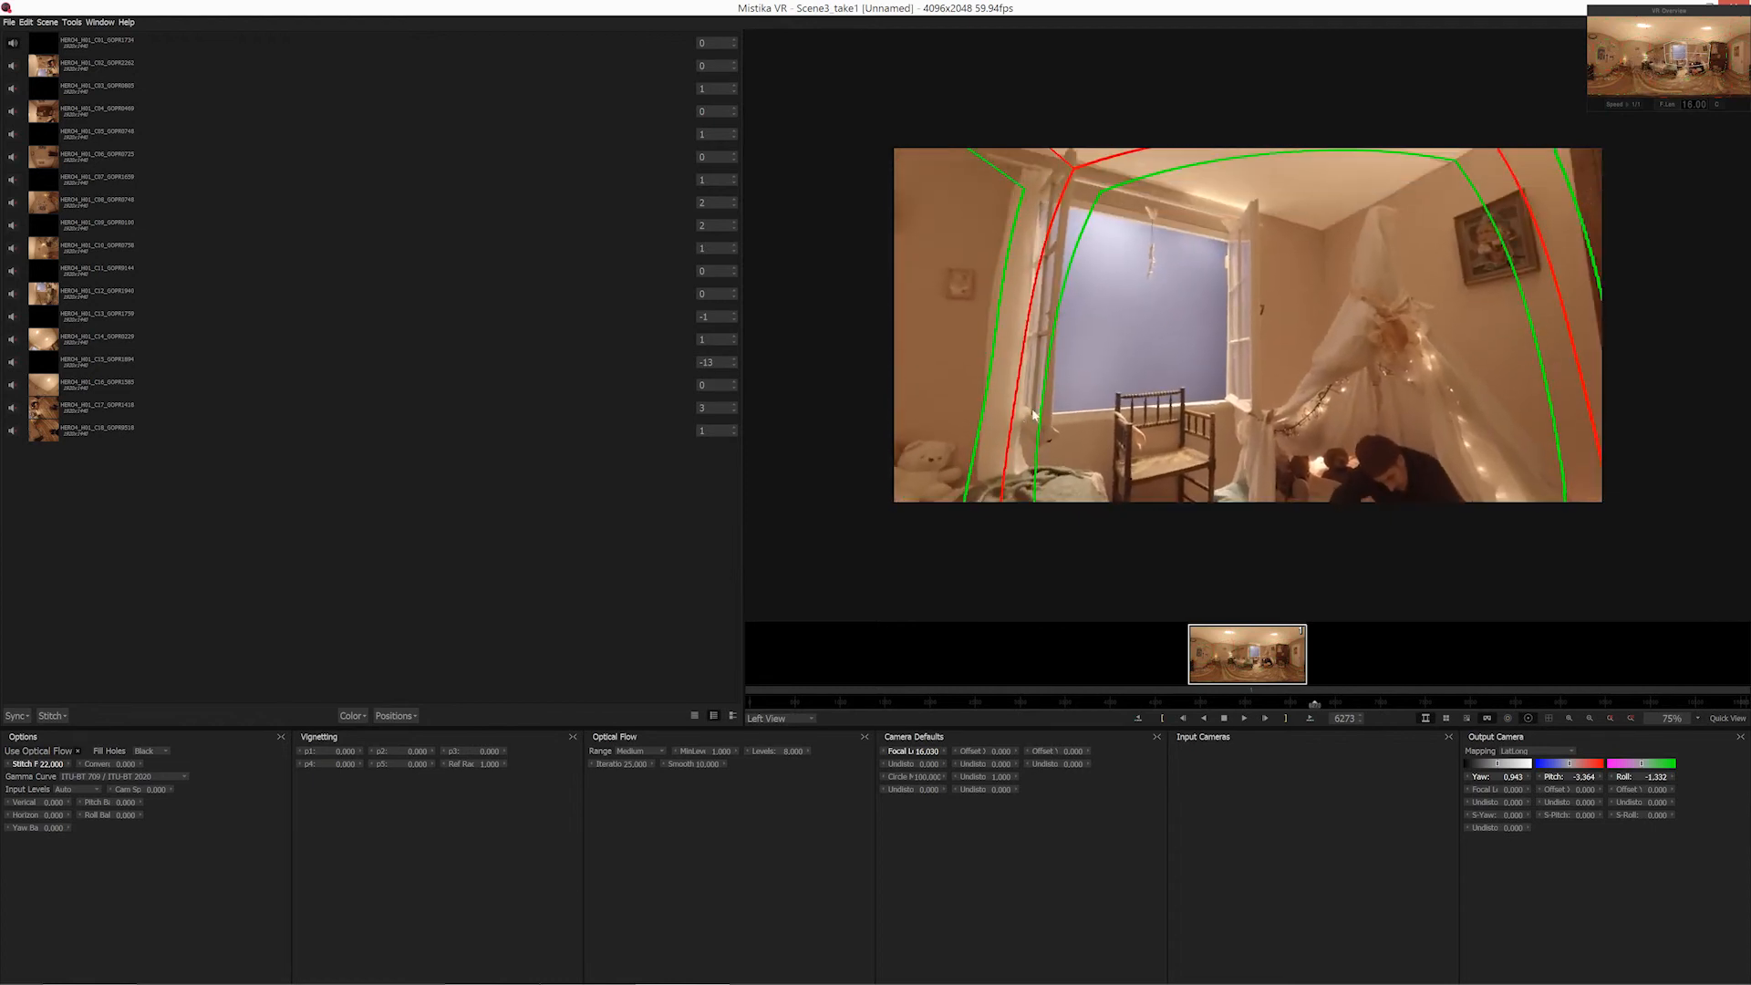
left_click(771, 720)
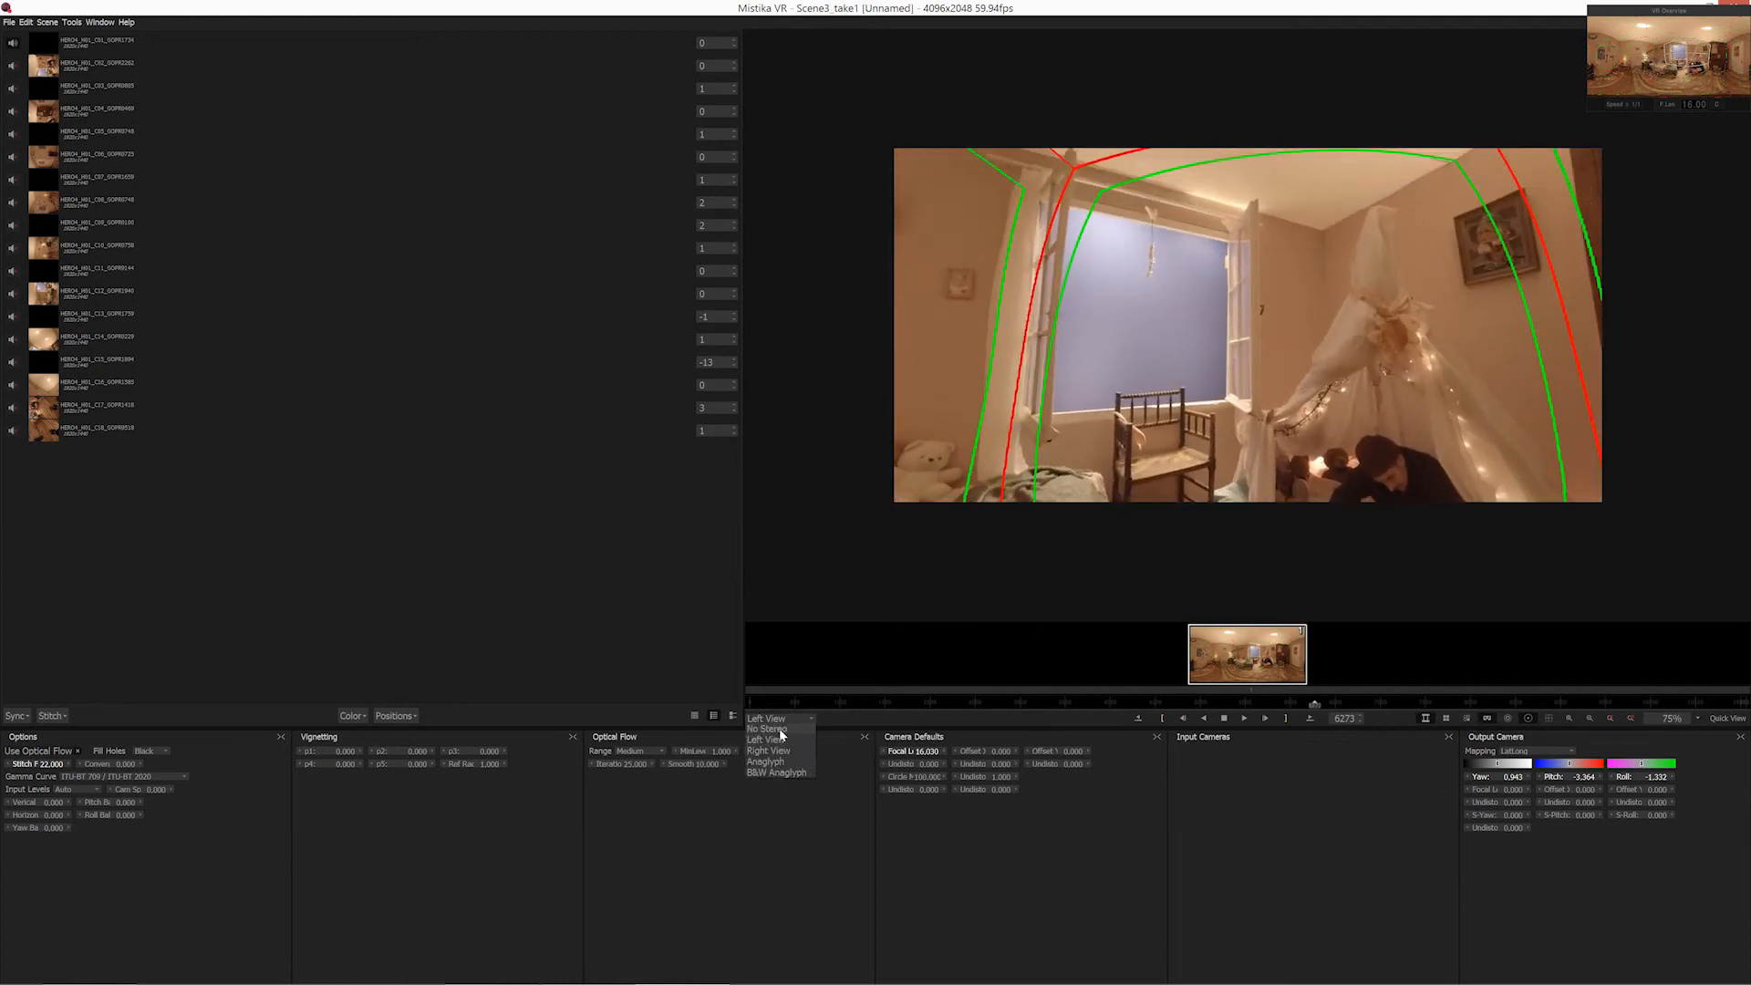
left_click(780, 751)
left_click_drag(1198, 508, 1572, 666)
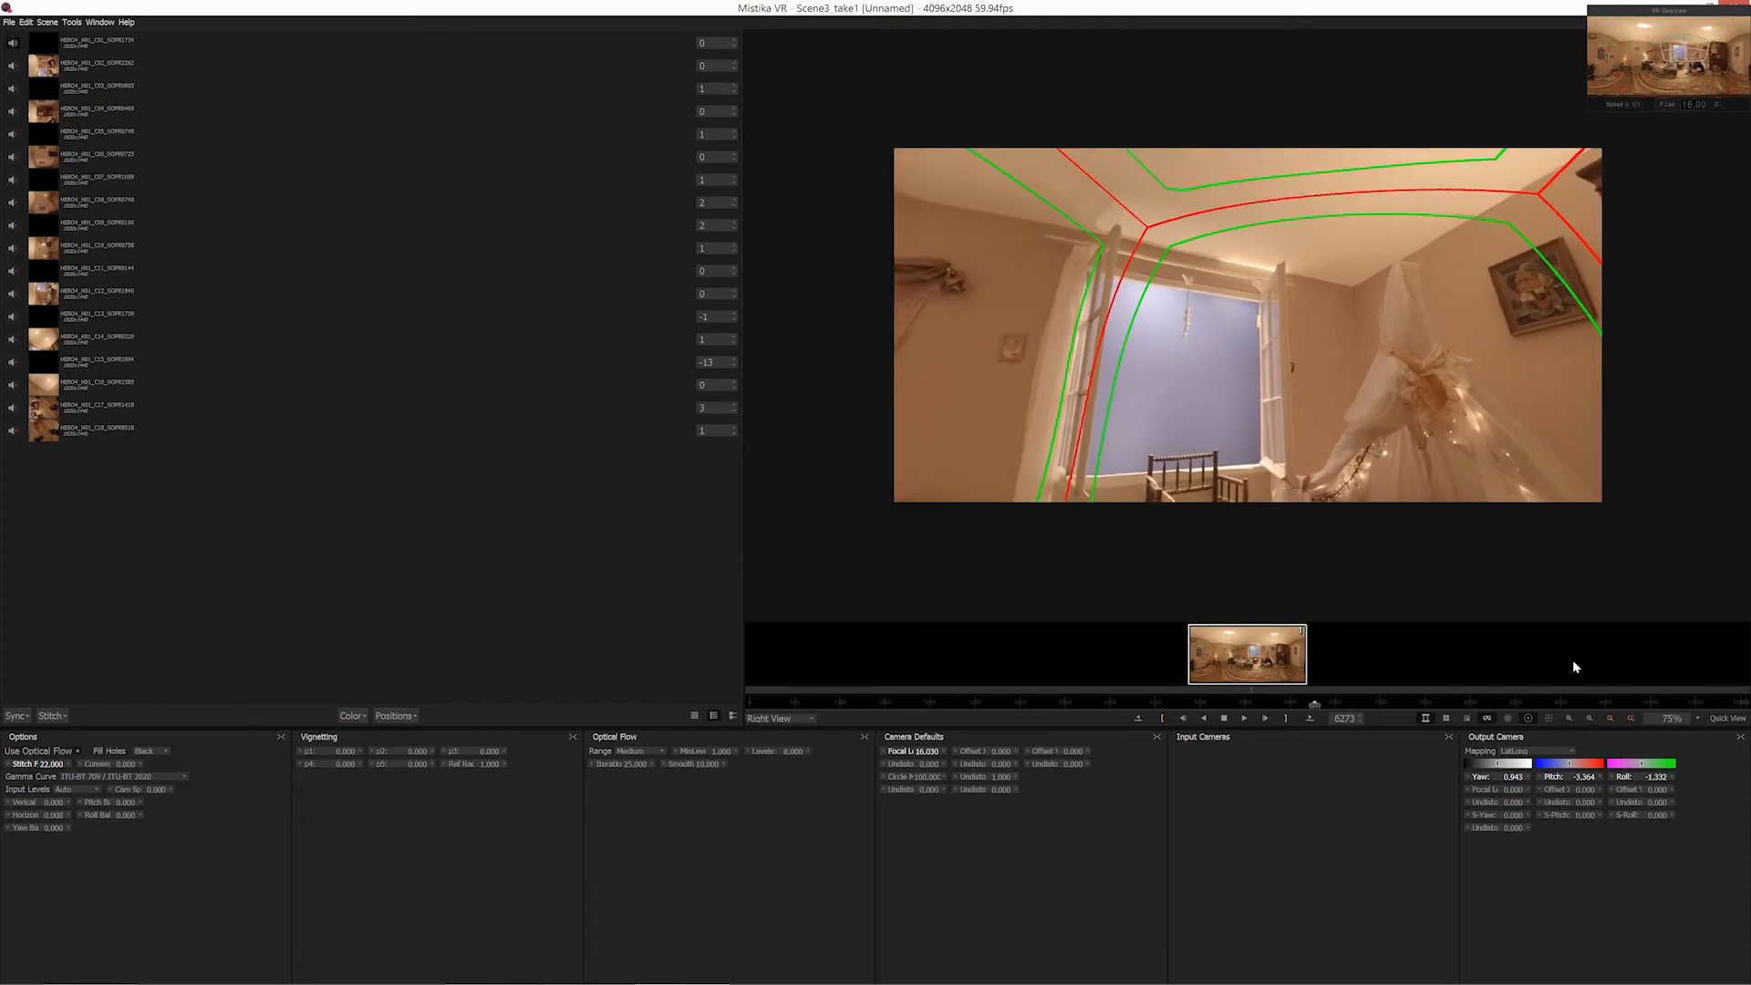
Hide the seam outlines and look at the bed, window and people by the tent in the VR view.
left_click(1526, 719)
left_click_drag(1146, 375, 1265, 375)
mouse_move(1058, 356)
left_mouse_down()
mouse_move(1028, 332)
mouse_move(1329, 414)
mouse_move(1151, 422)
mouse_move(1329, 401)
mouse_move(1450, 447)
mouse_move(1500, 565)
left_mouse_up()
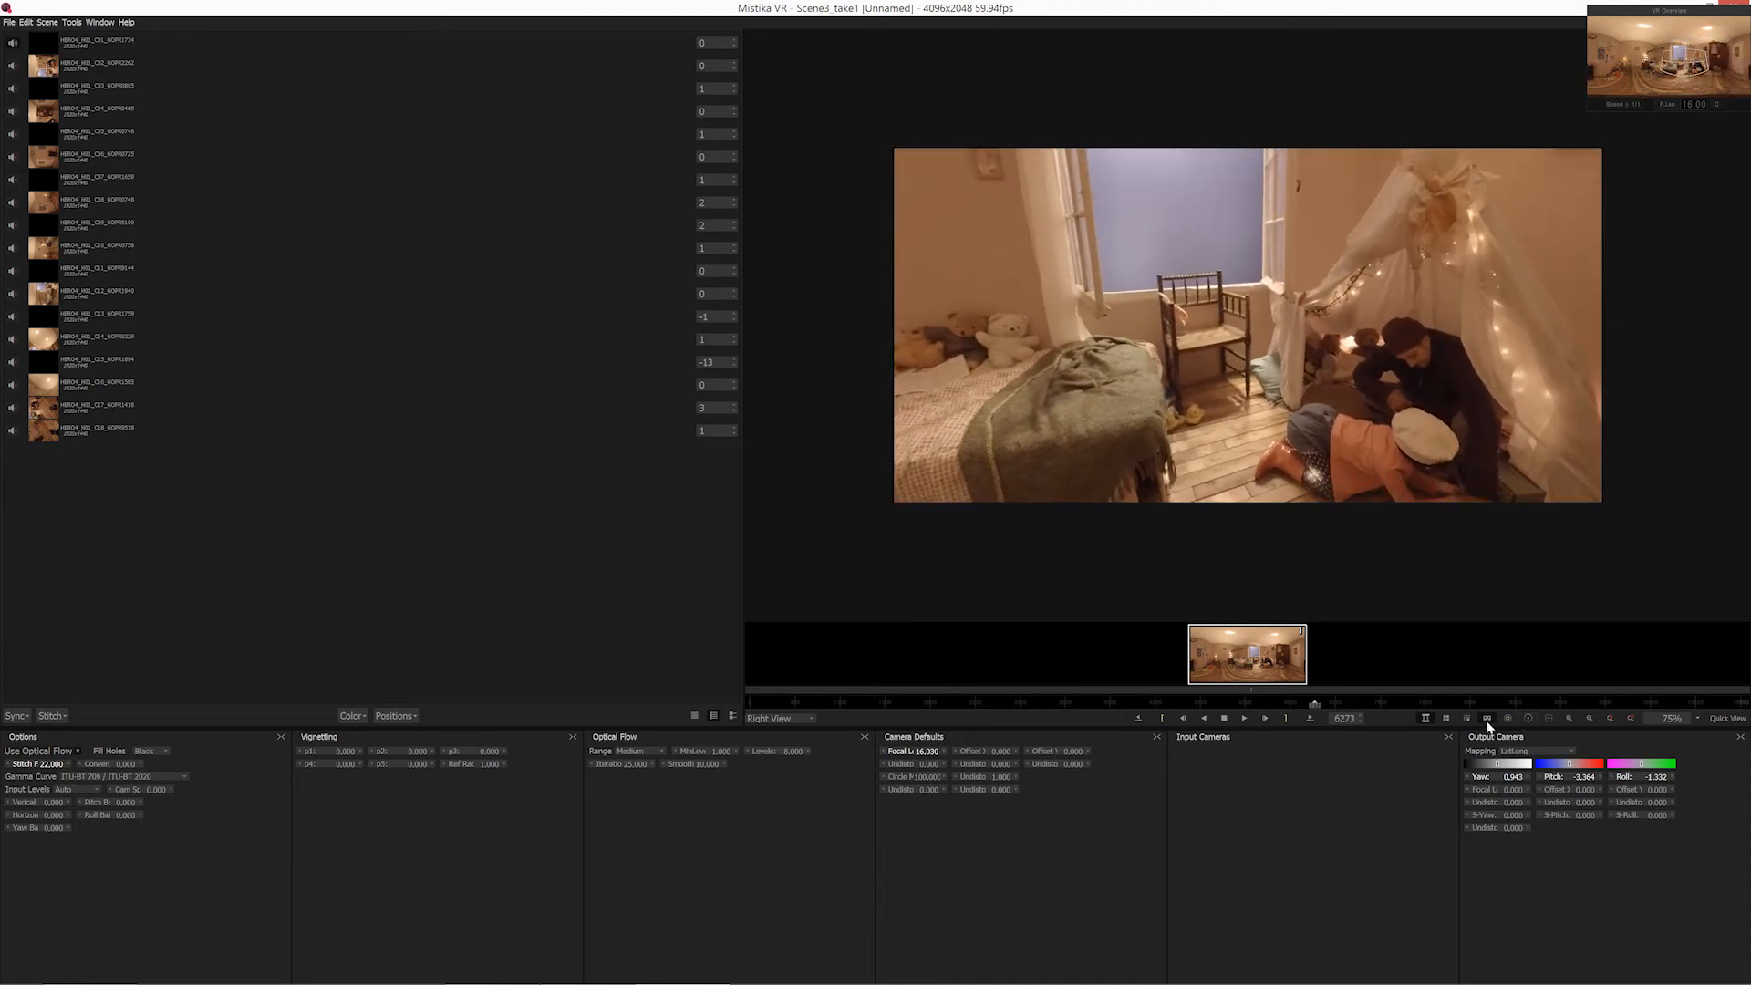
Return to the flat panorama and turn off Use Optical Flow for the stitch.
left_click(1488, 719)
scroll(1339, 414, "up", 3)
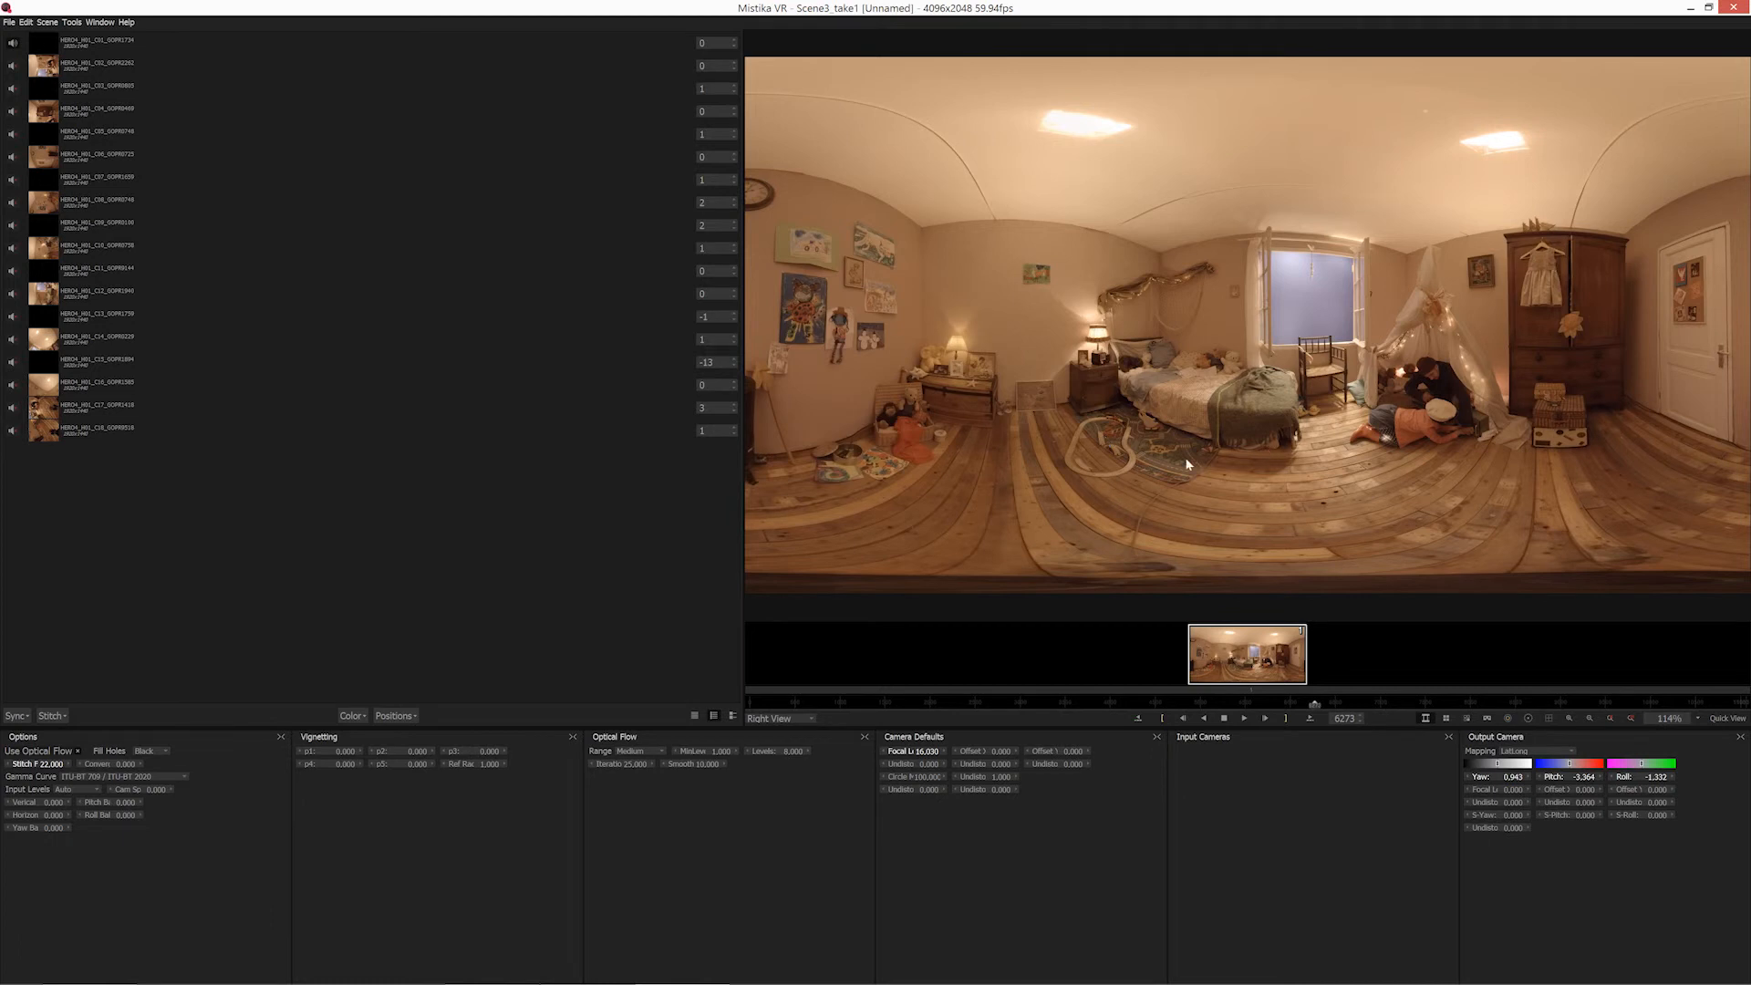
left_click(77, 751)
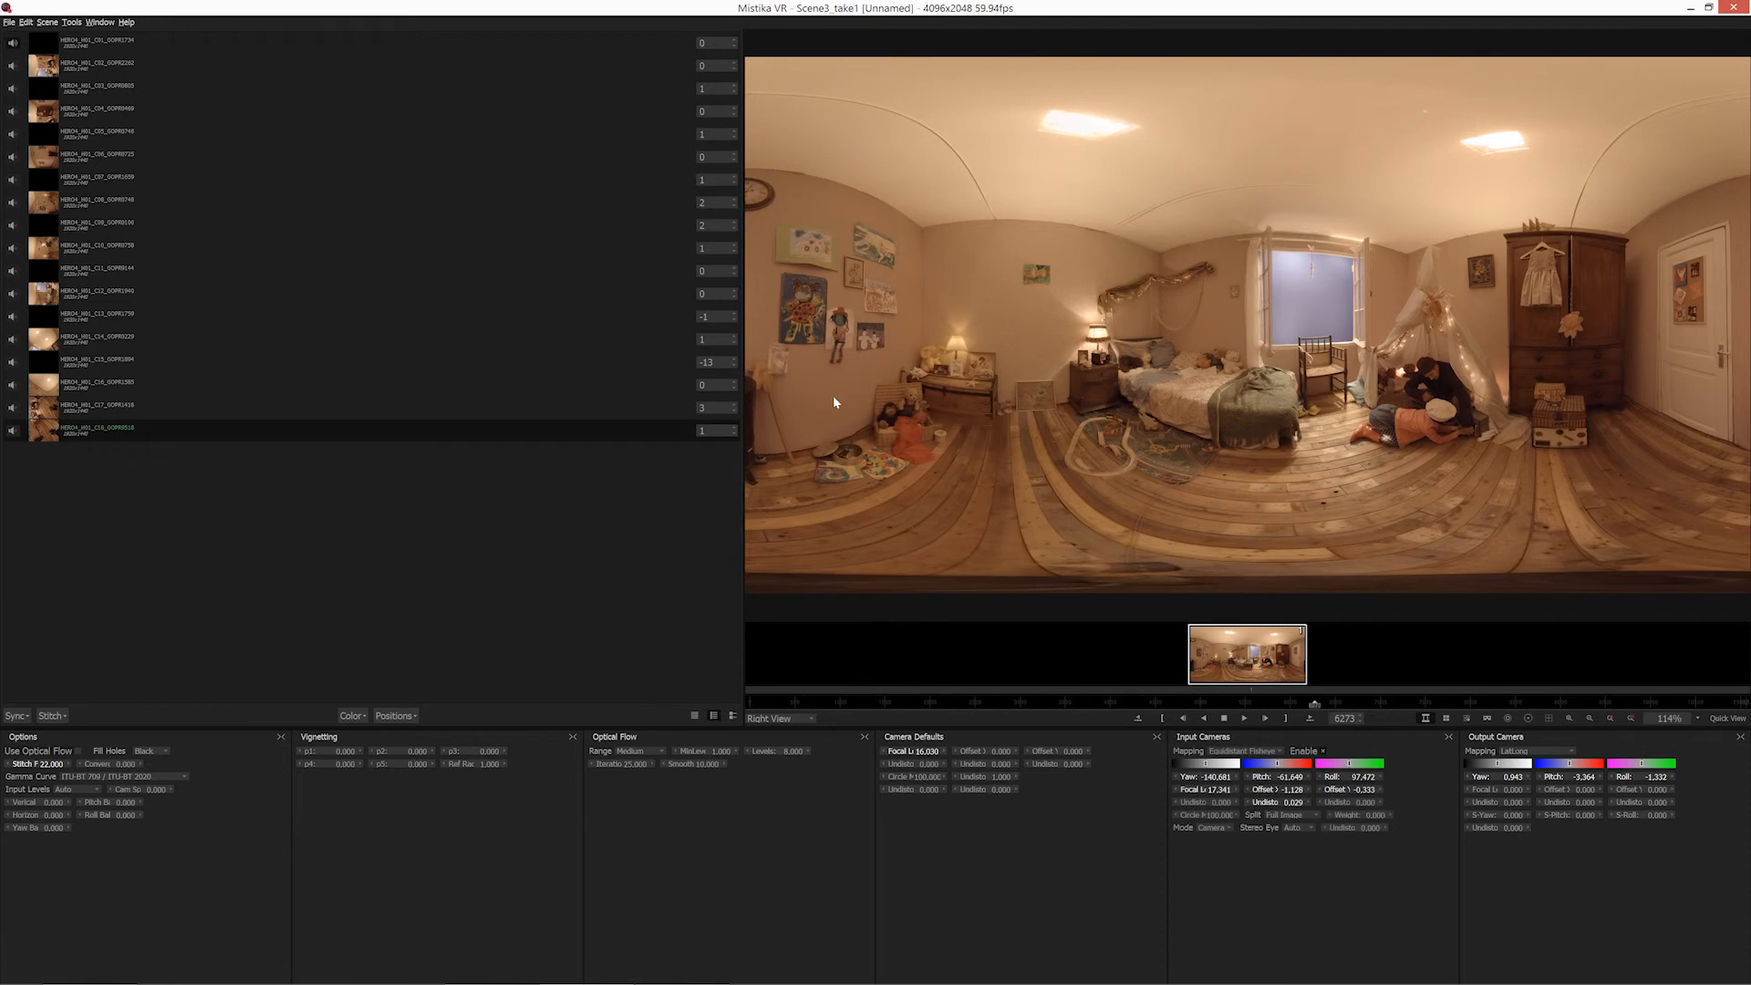
Start saving the sequence and browse to the desktop folder Crash_course_v2.0 > 02. Stitching > 01. Projects.
left_click(9, 21)
left_click(7, 24)
left_click(7, 24)
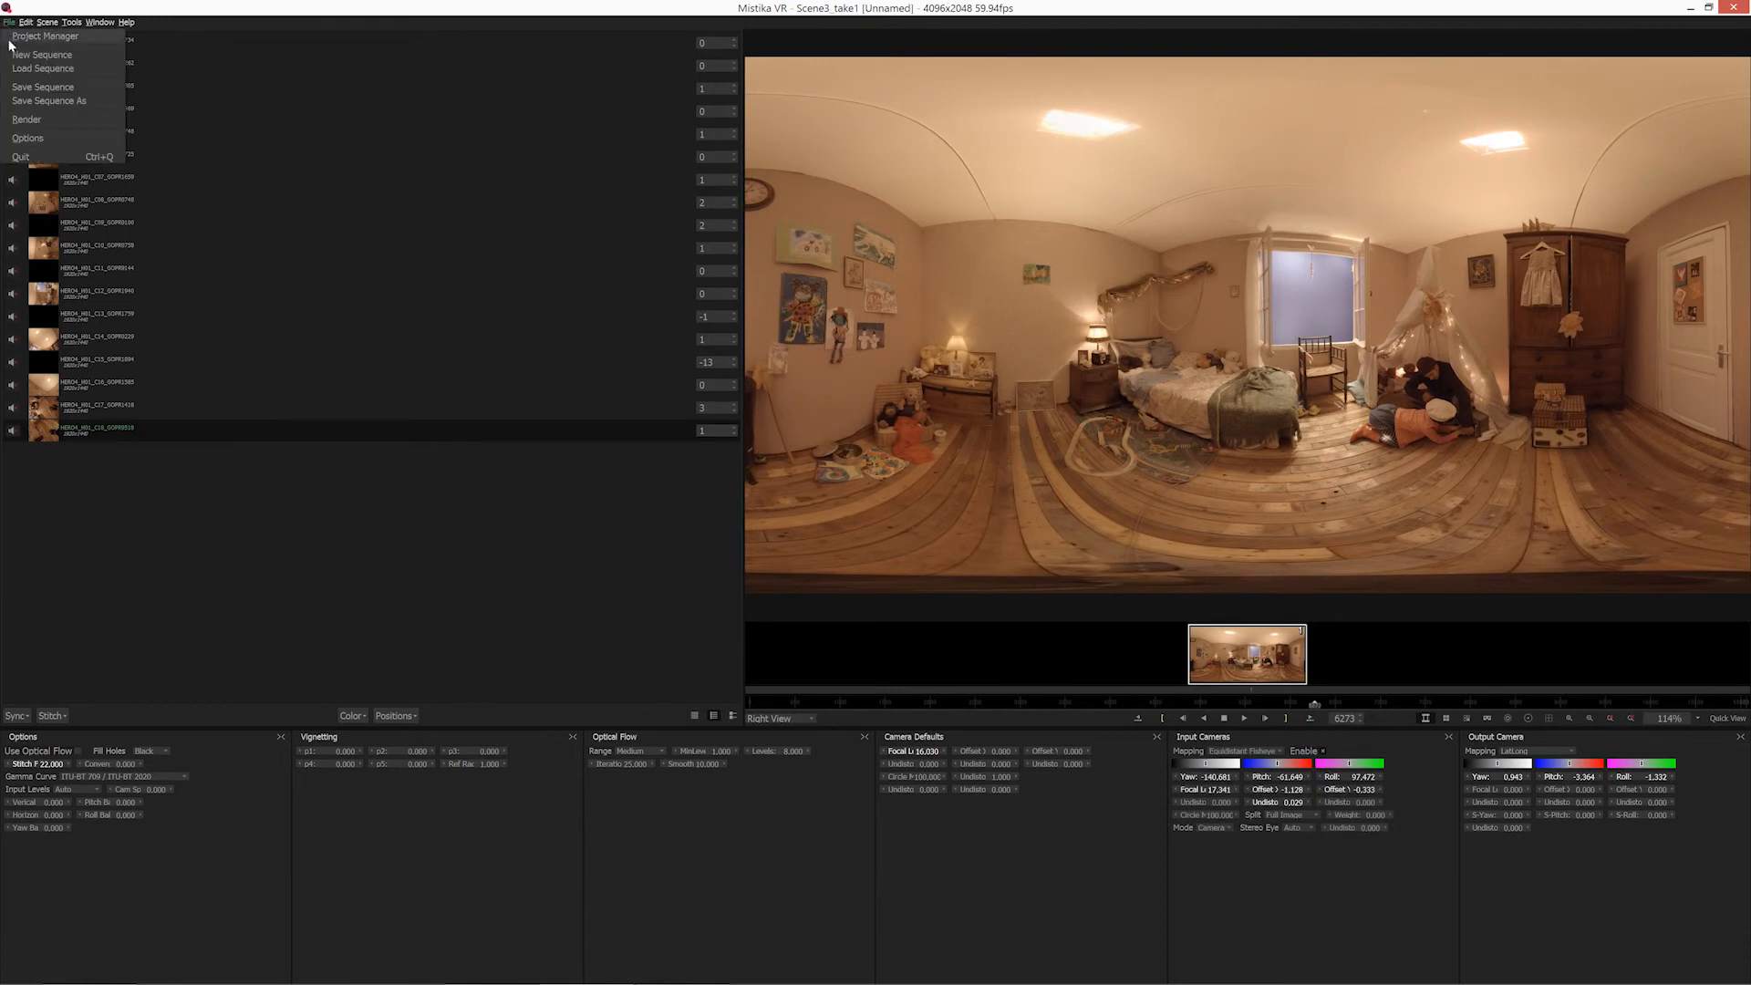
left_click(14, 88)
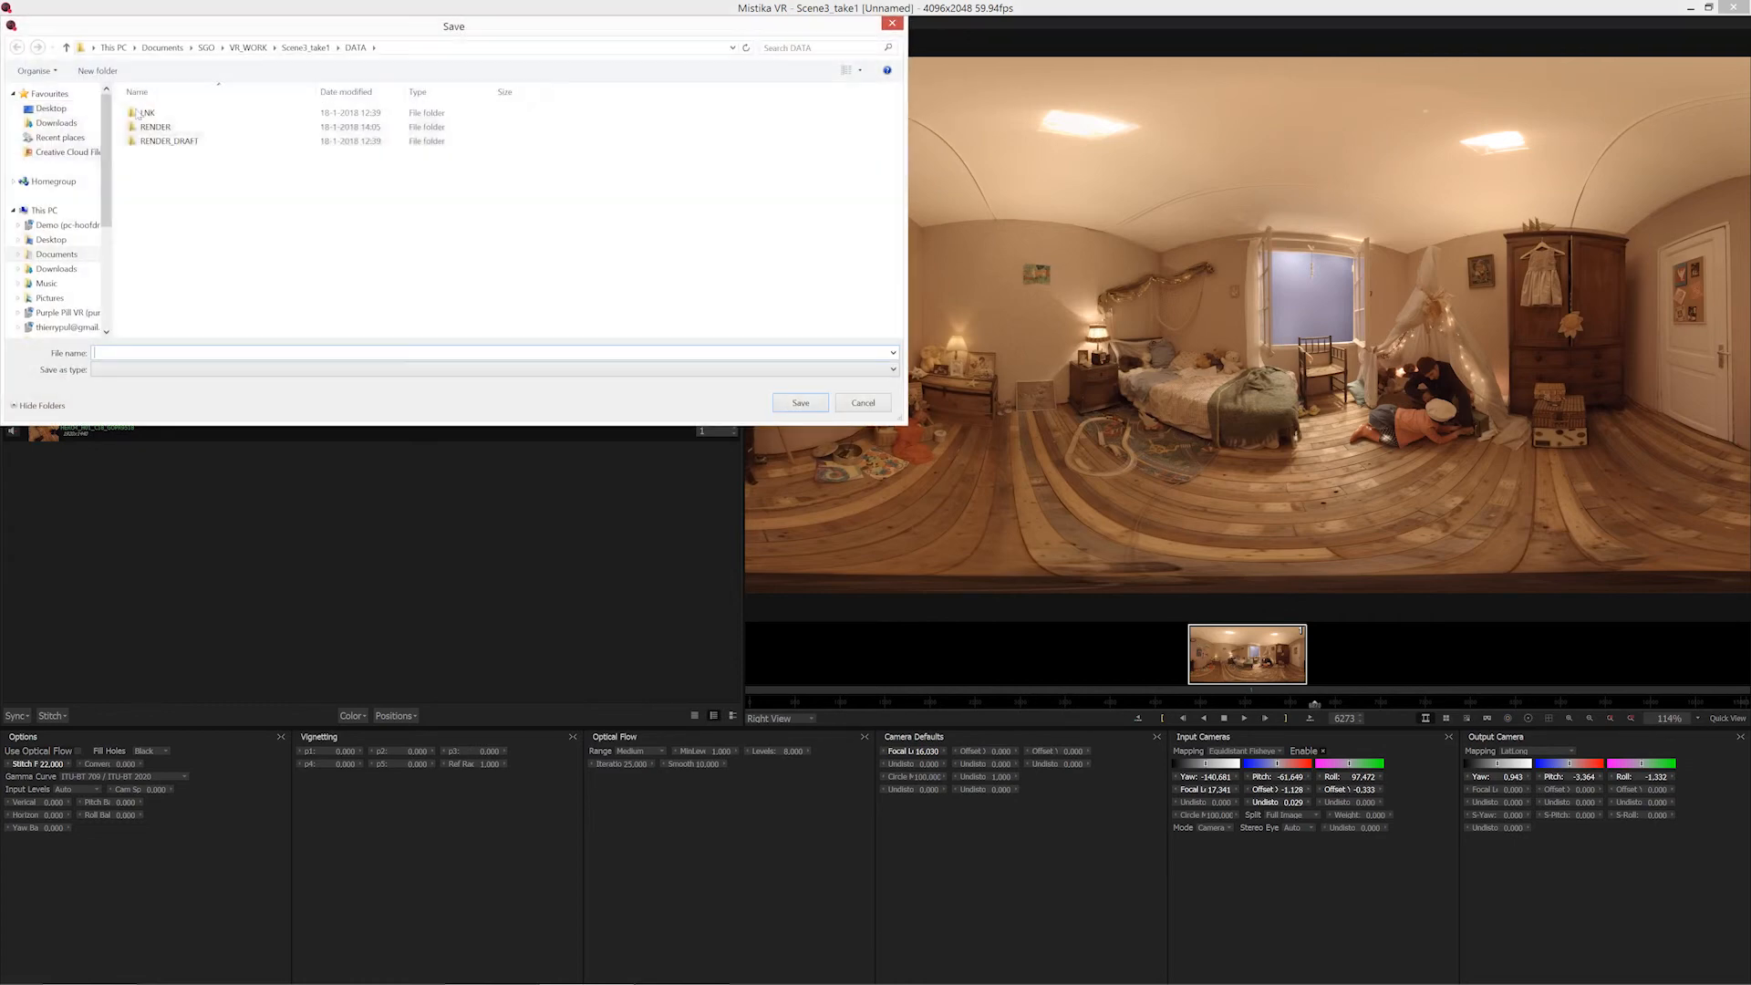
left_click(51, 107)
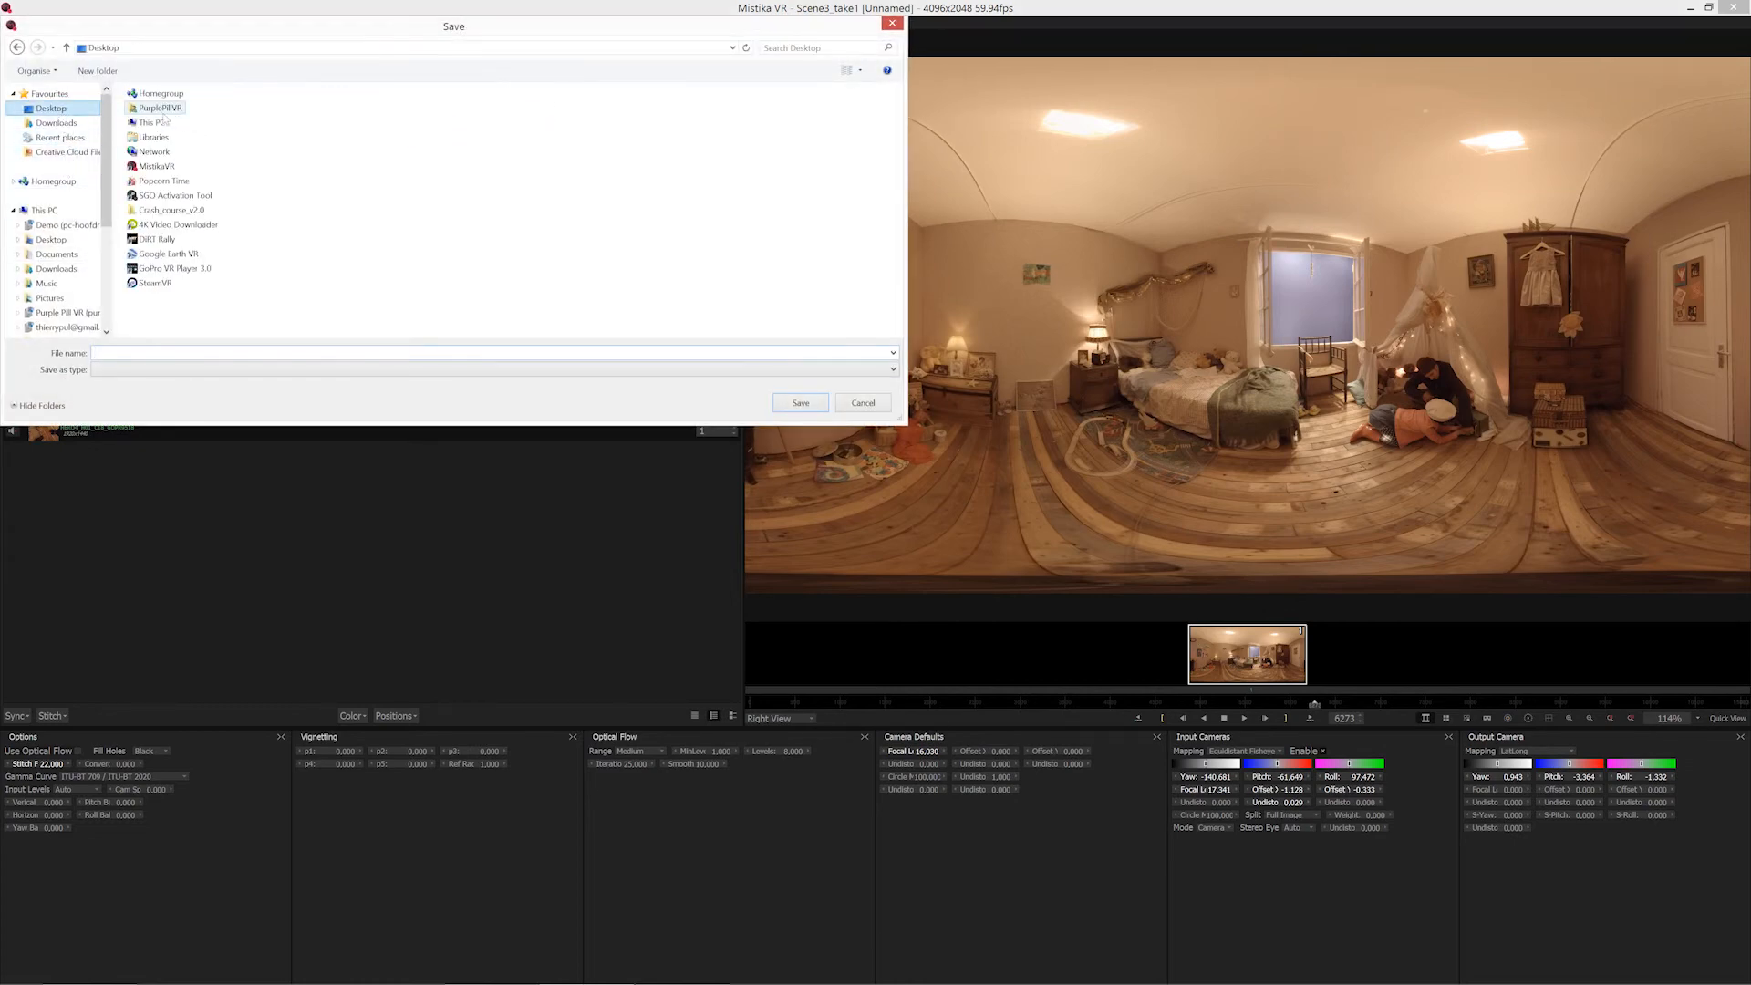
double_click(171, 210)
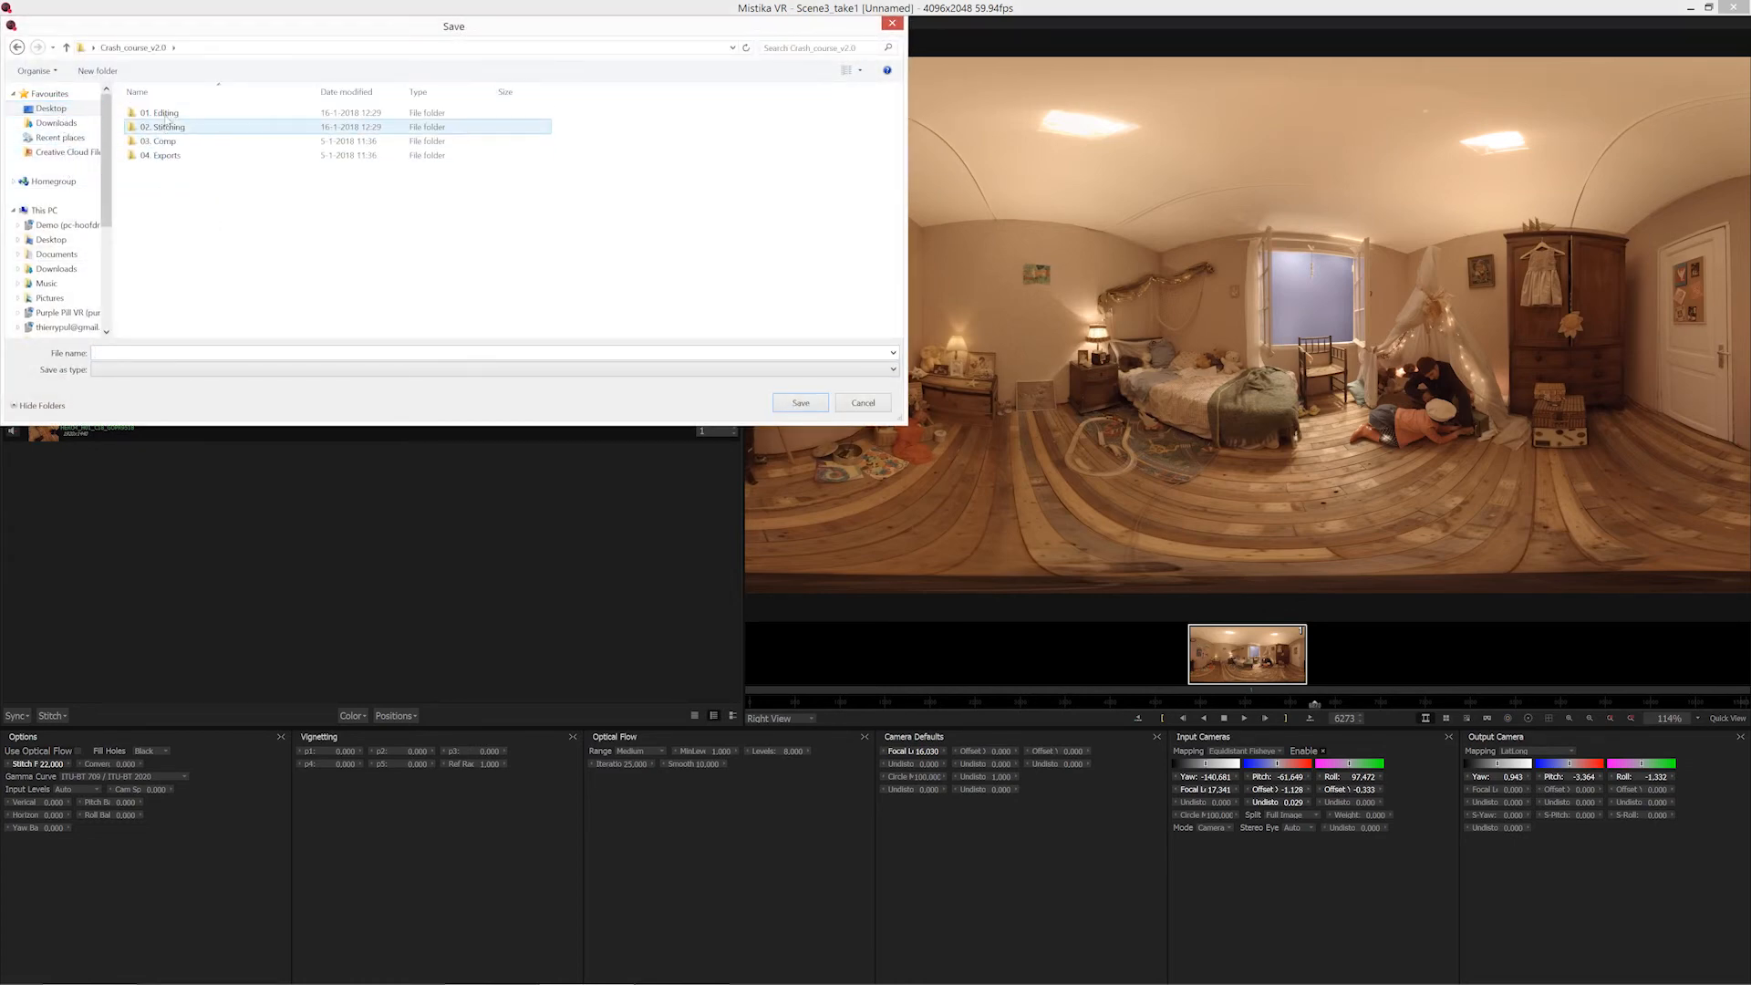
left_click(167, 129)
double_click(167, 129)
double_click(159, 112)
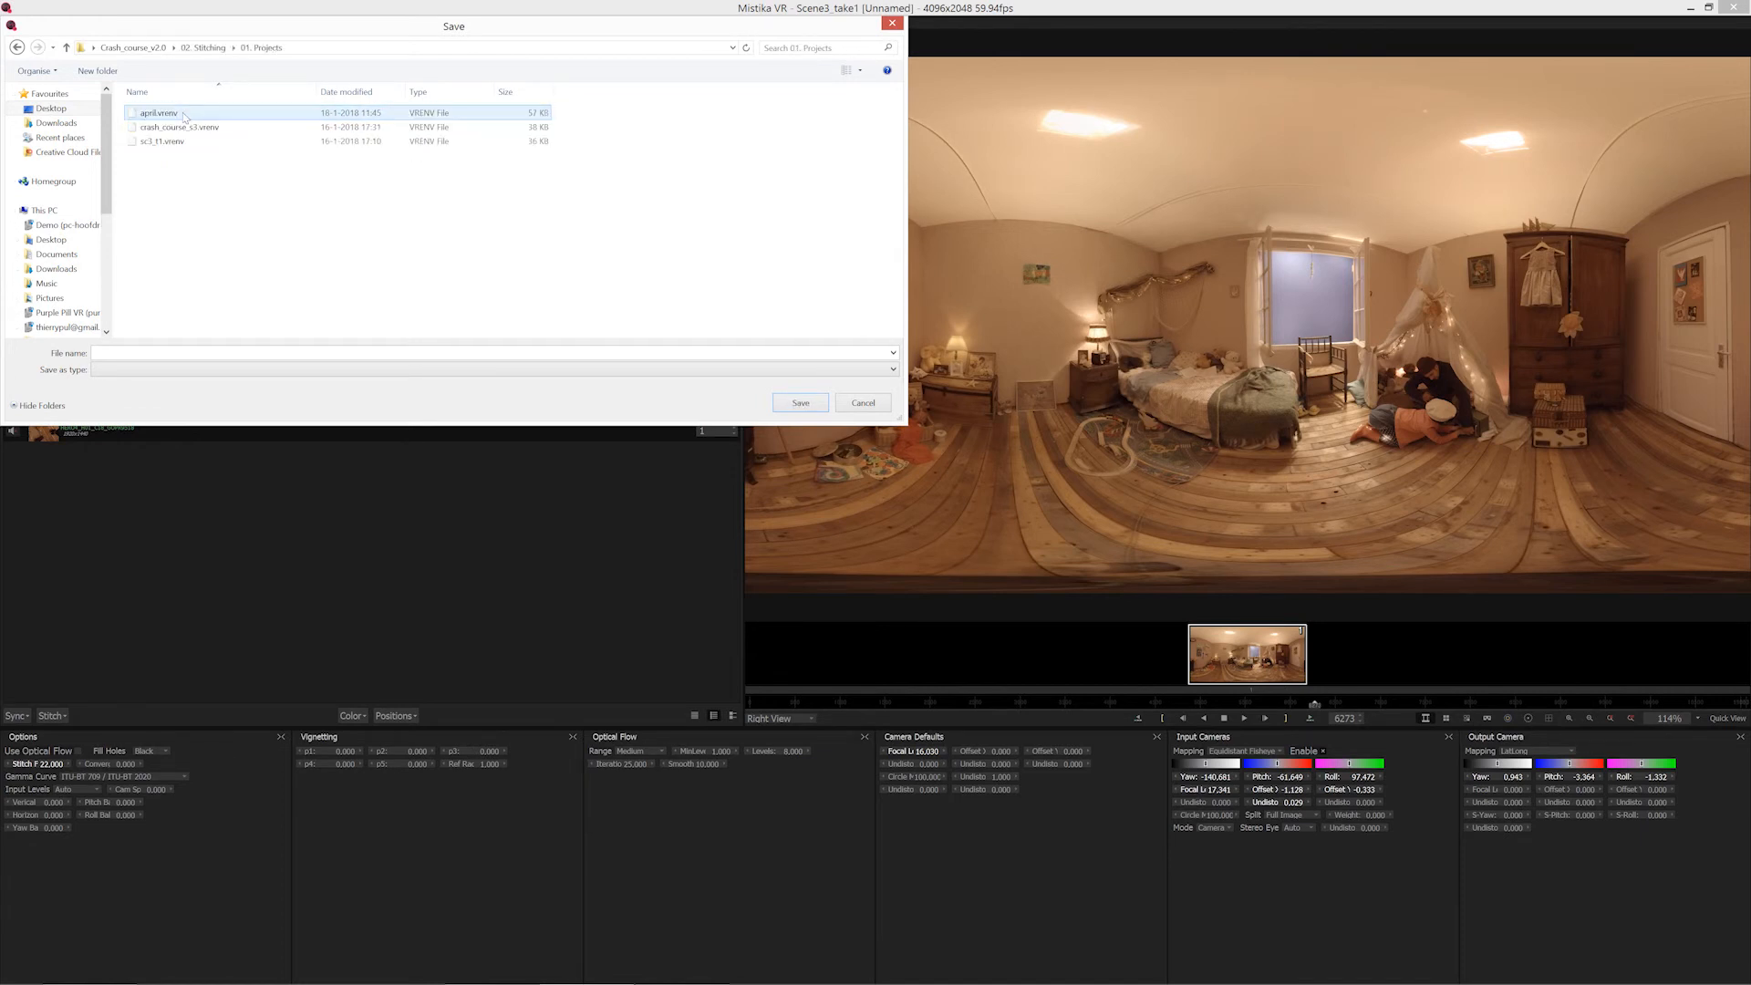
Save the sequence as April_sc3_take1, dismissing the auto-save recovery prompt.
left_click(133, 352)
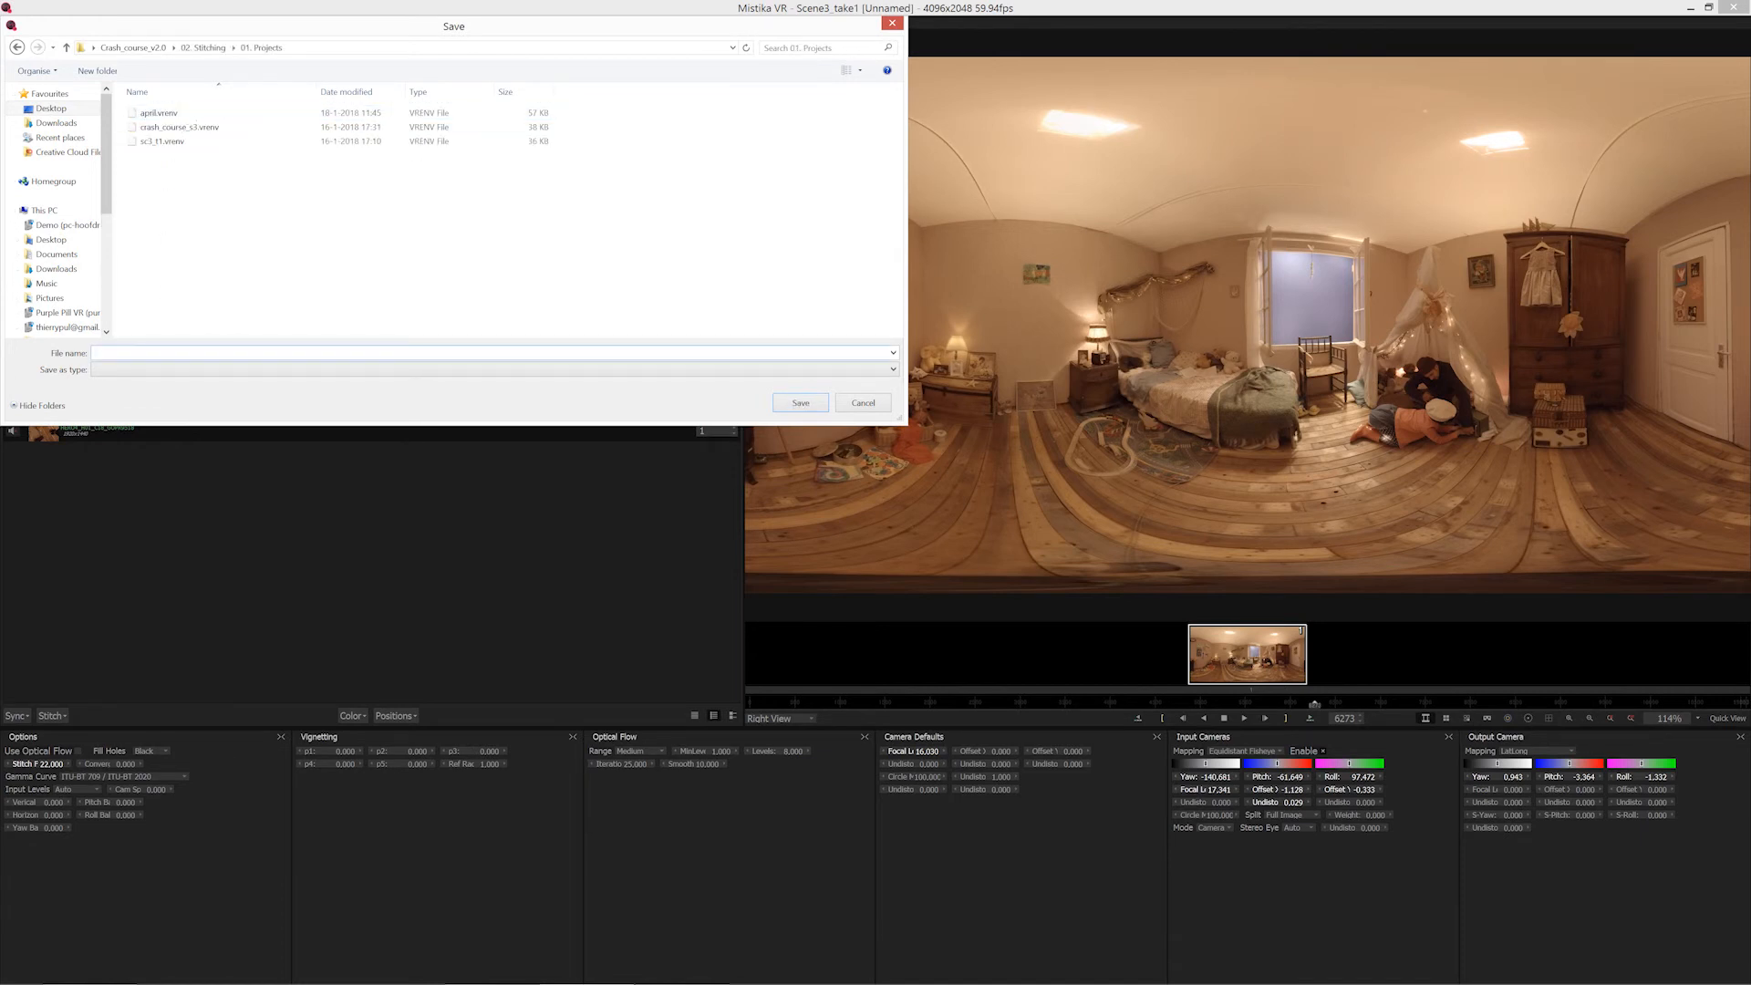
type("April_sc3_take1")
key("Return")
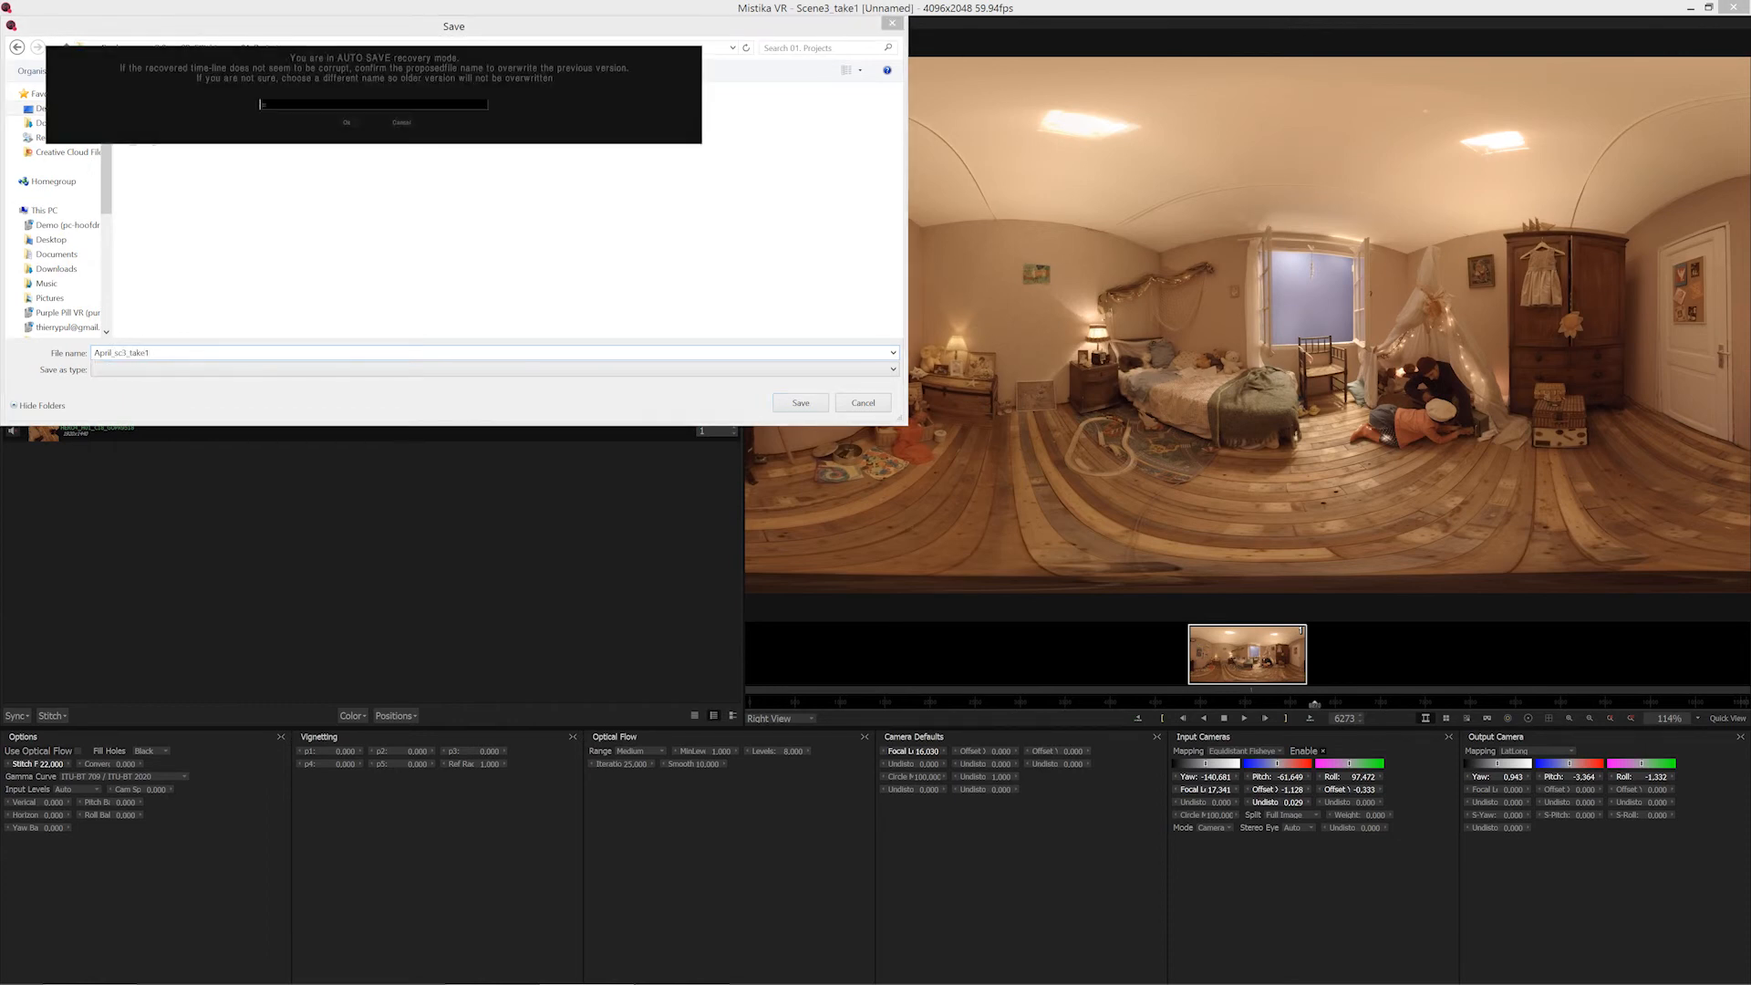
left_click(400, 123)
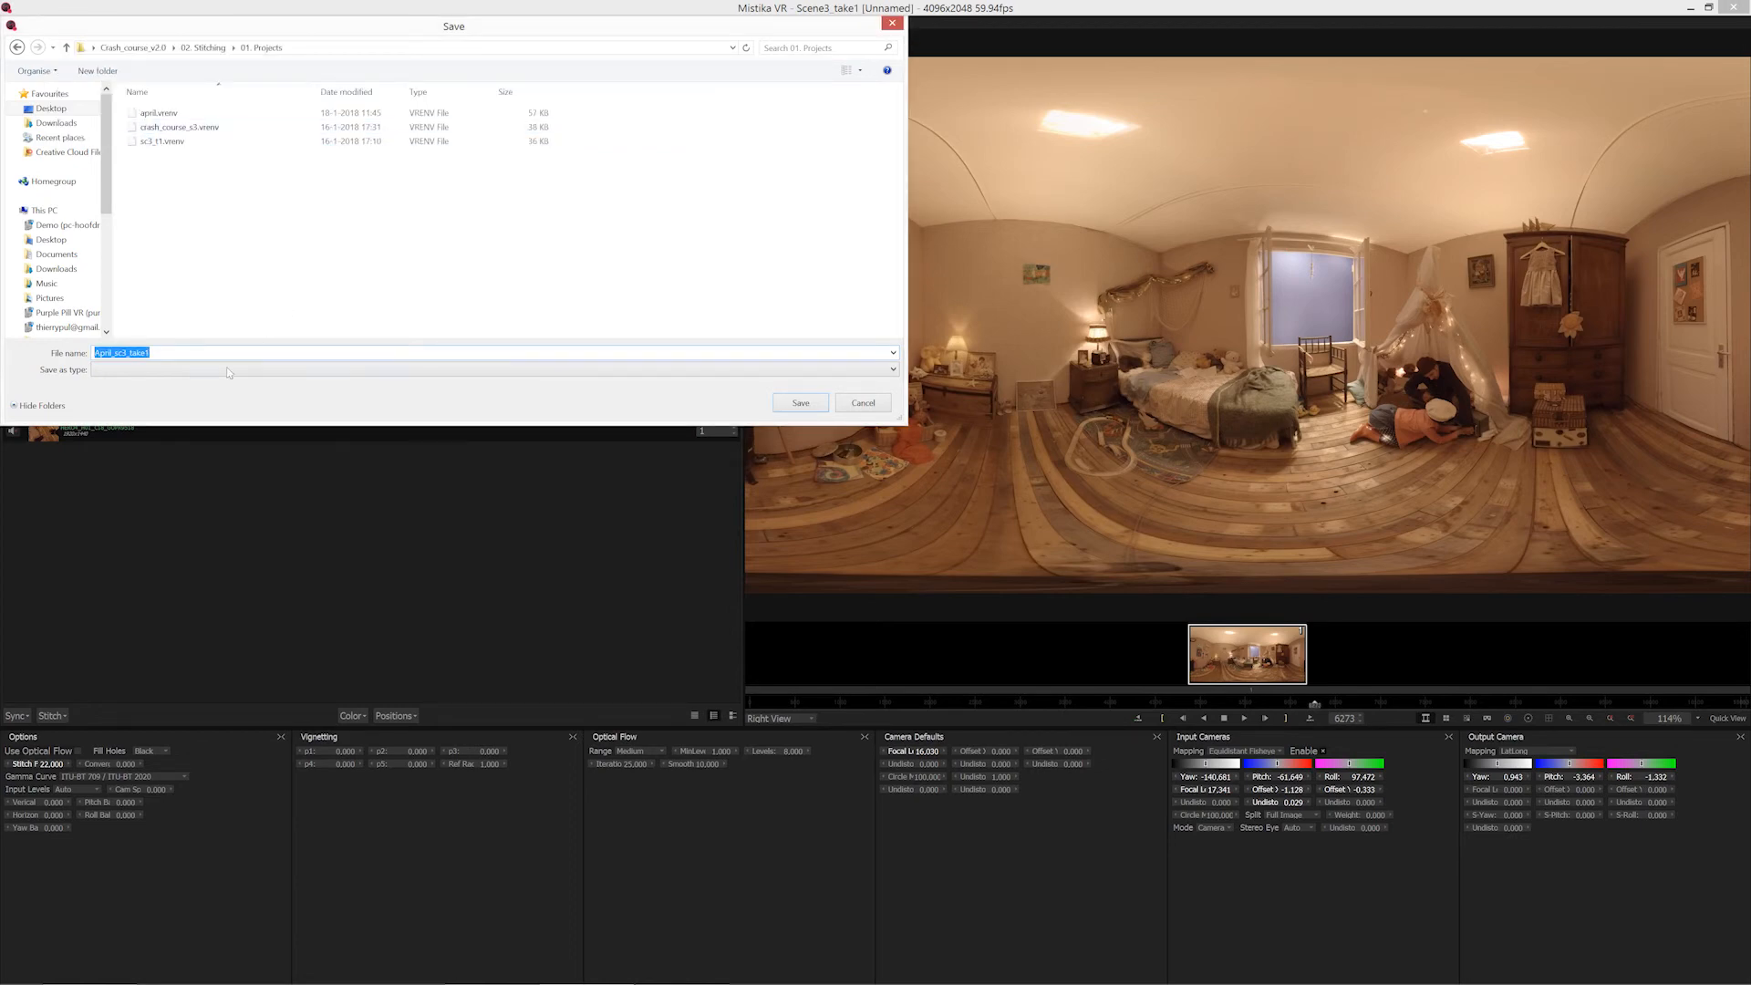
left_click(789, 410)
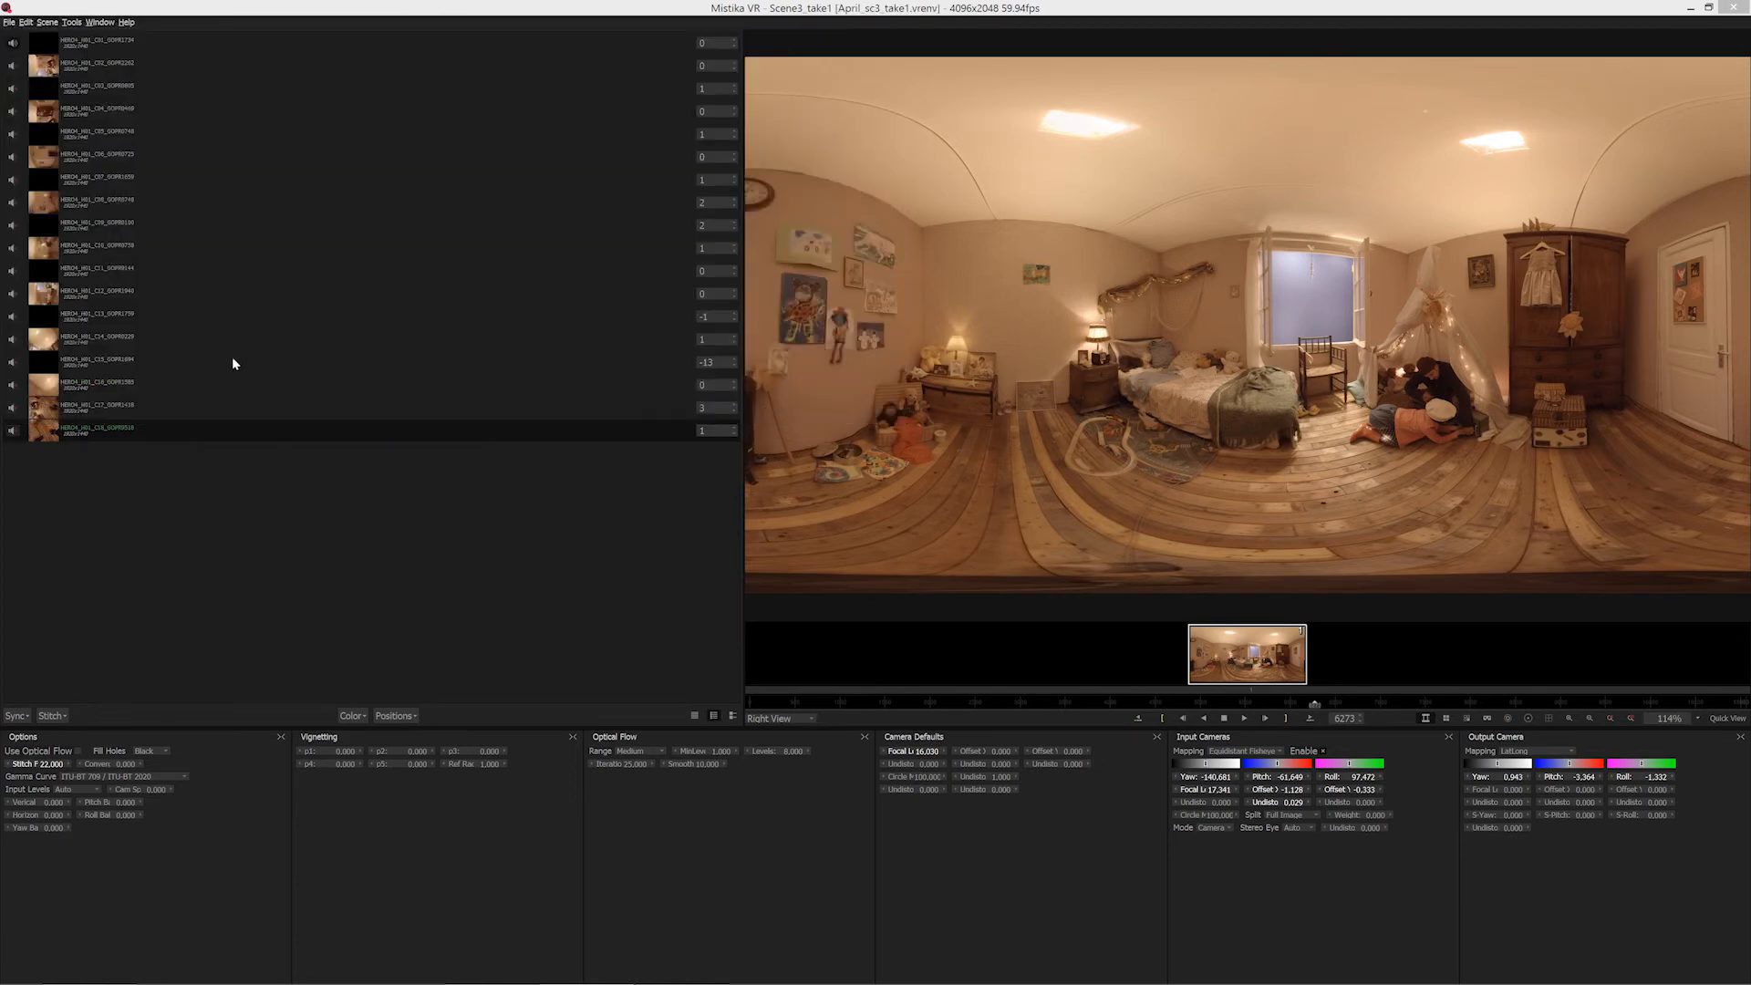
Open the render options for the current shot, choose MP4 Movie with the H264 Bitrate codec, and view the codec's bitrate options.
left_click(9, 22)
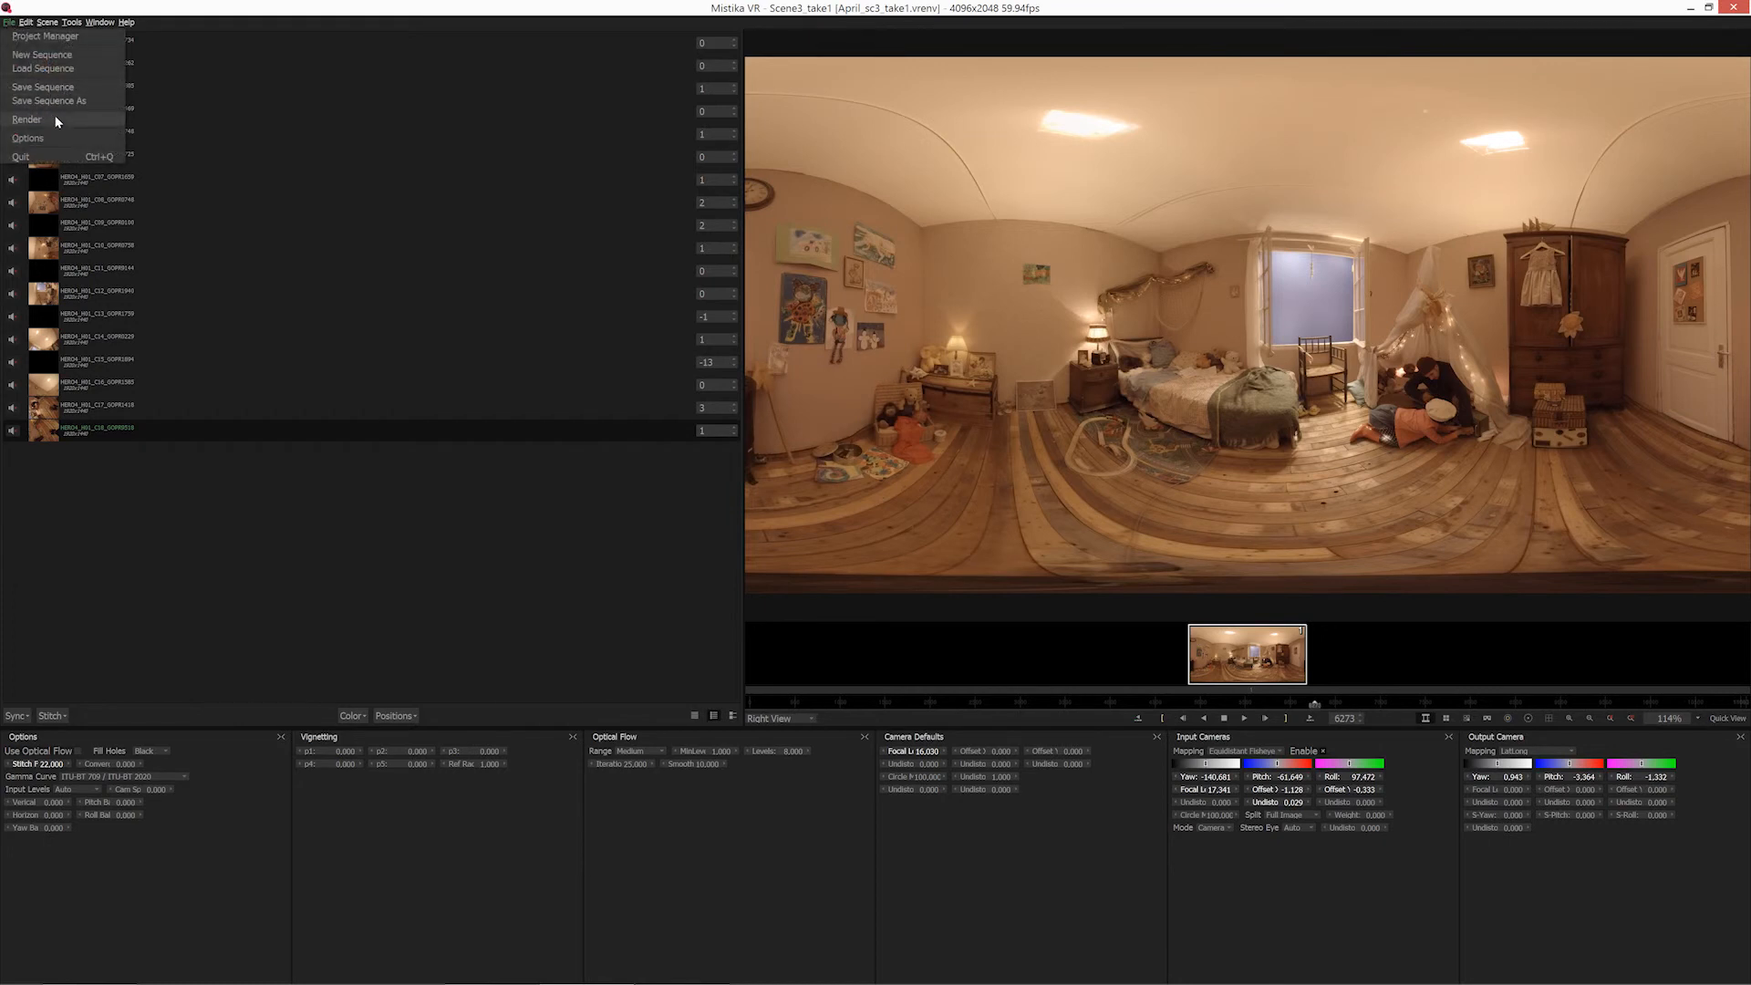
left_click(27, 120)
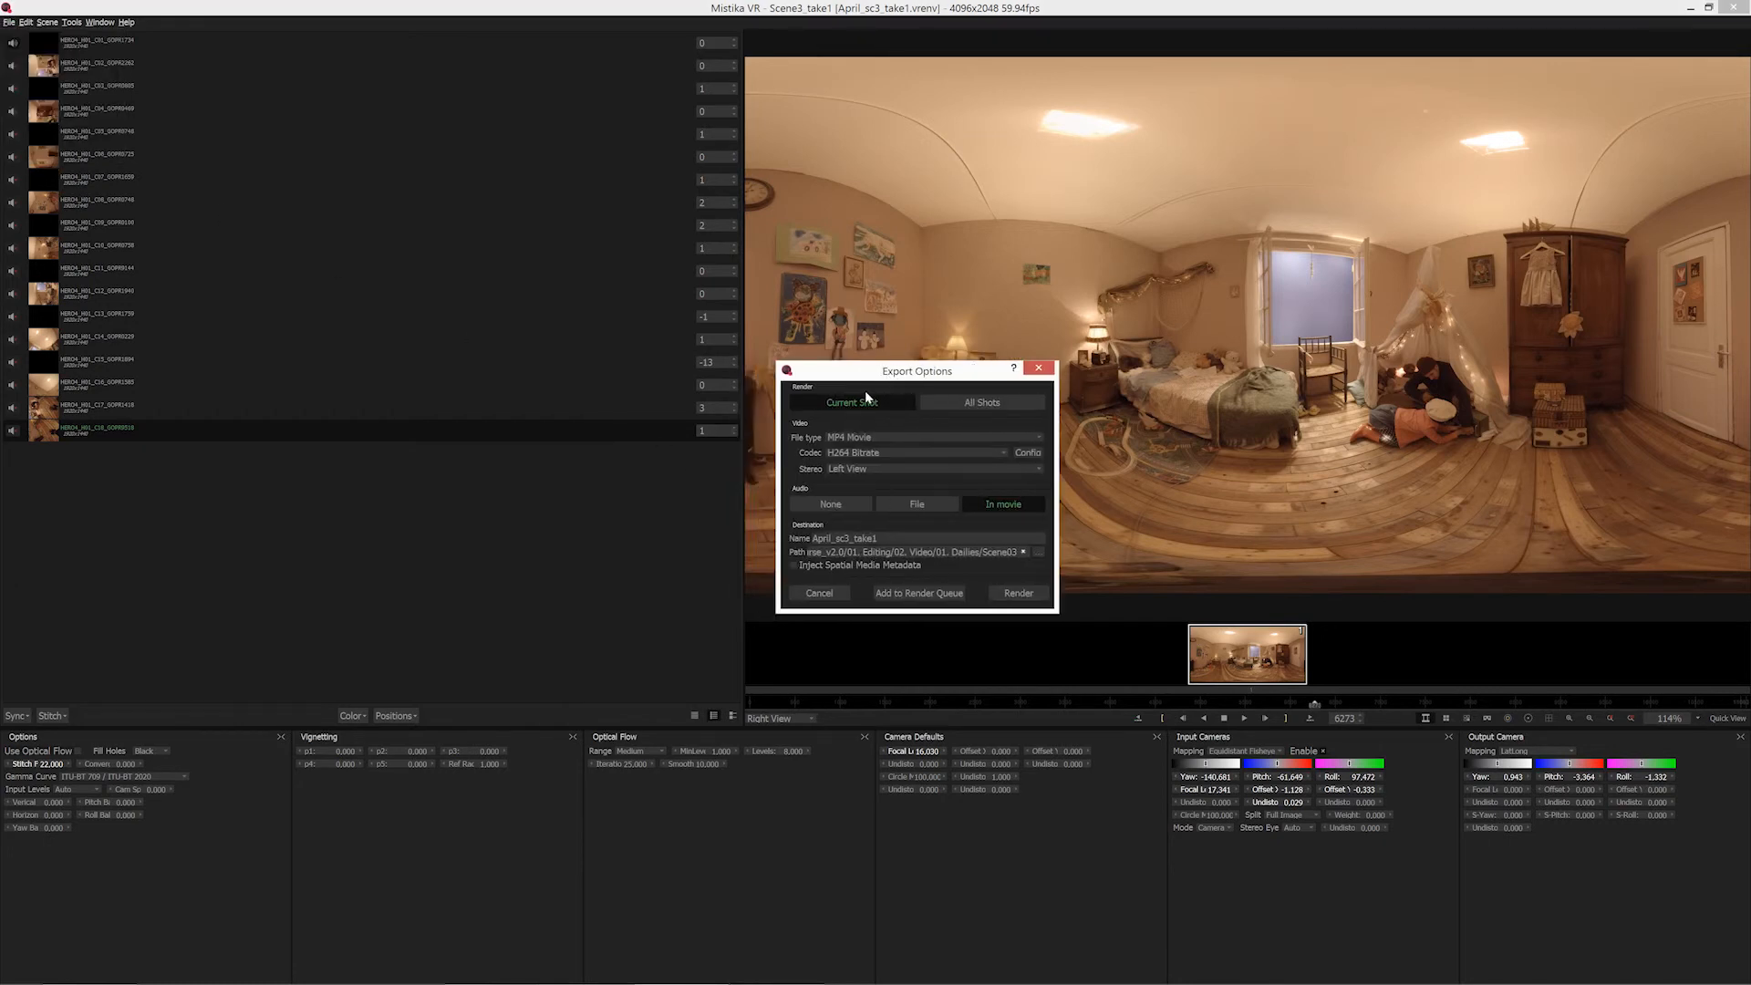
left_click(875, 438)
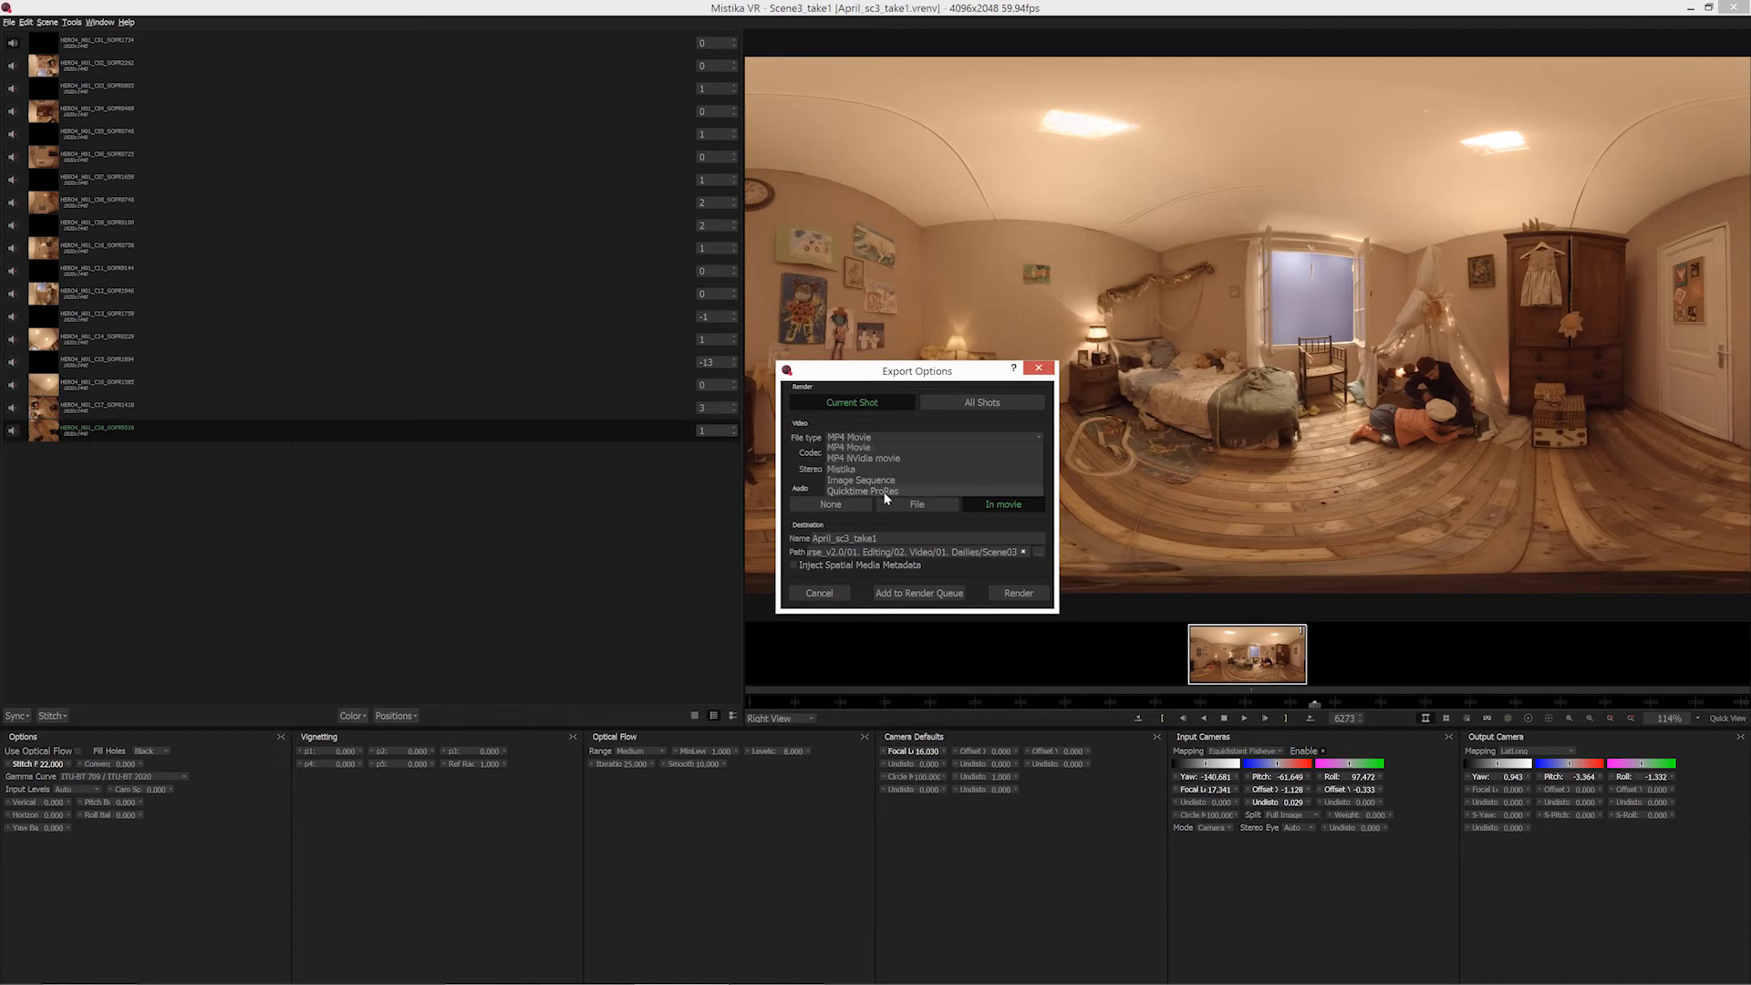
left_click(872, 446)
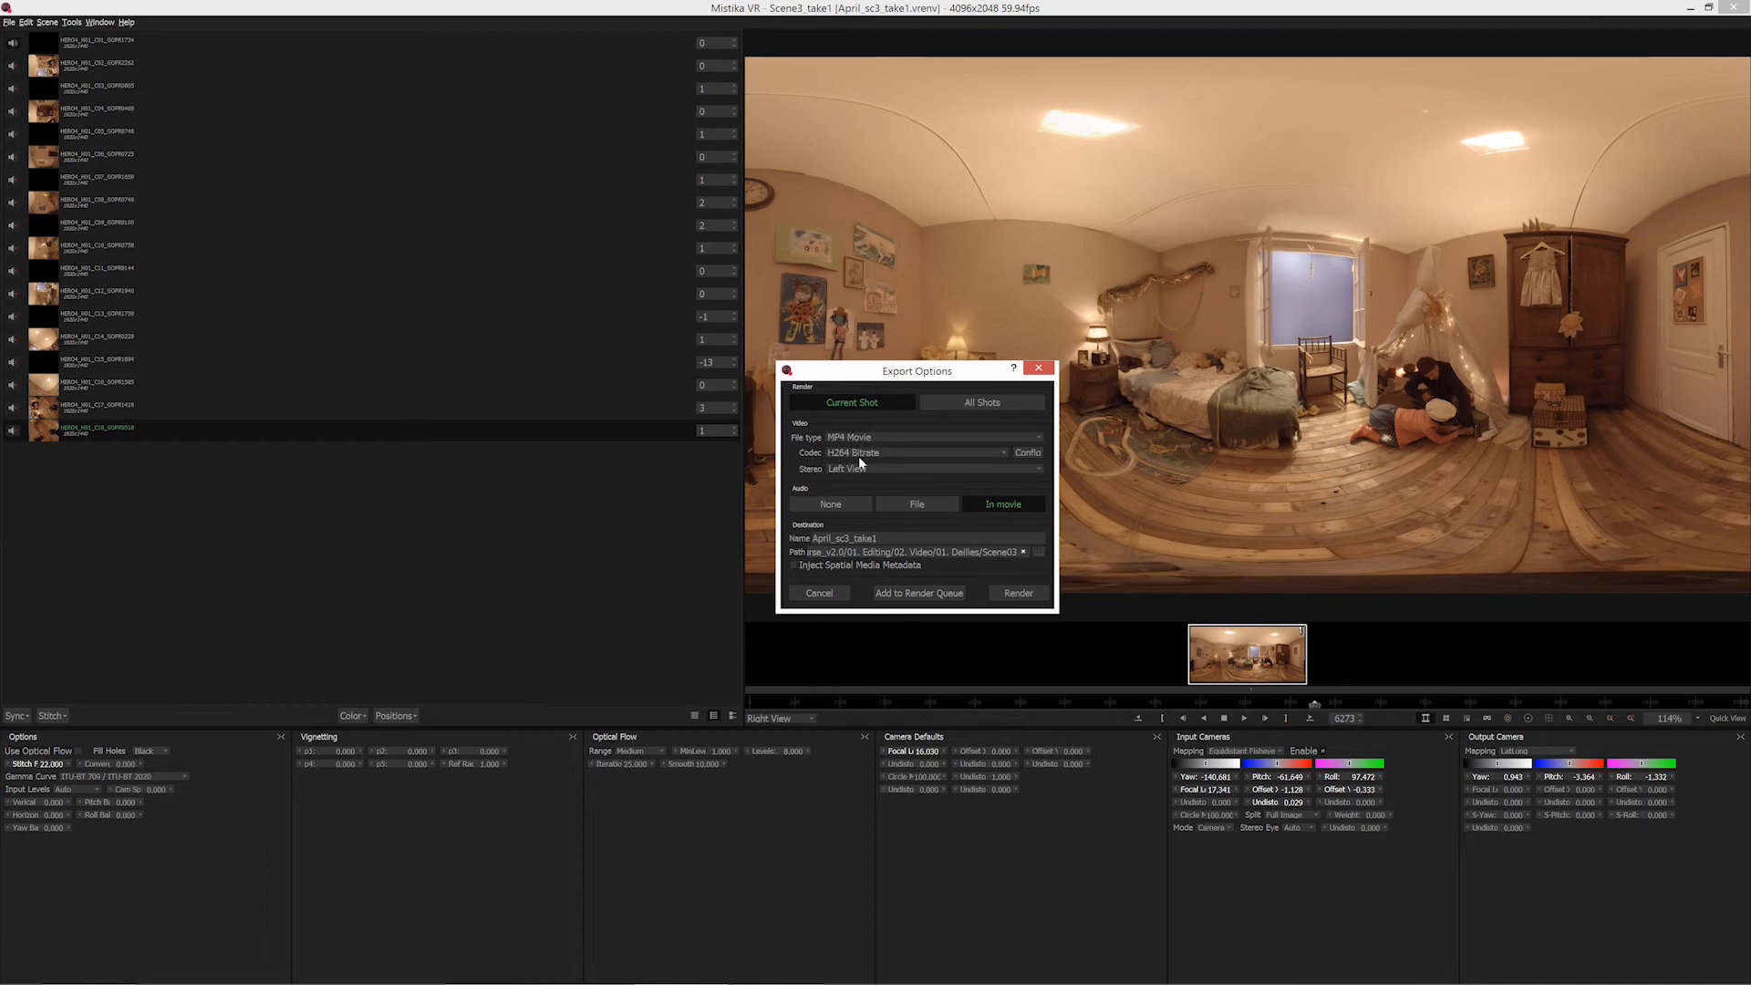
left_click(863, 453)
left_click(887, 450)
left_click(1028, 453)
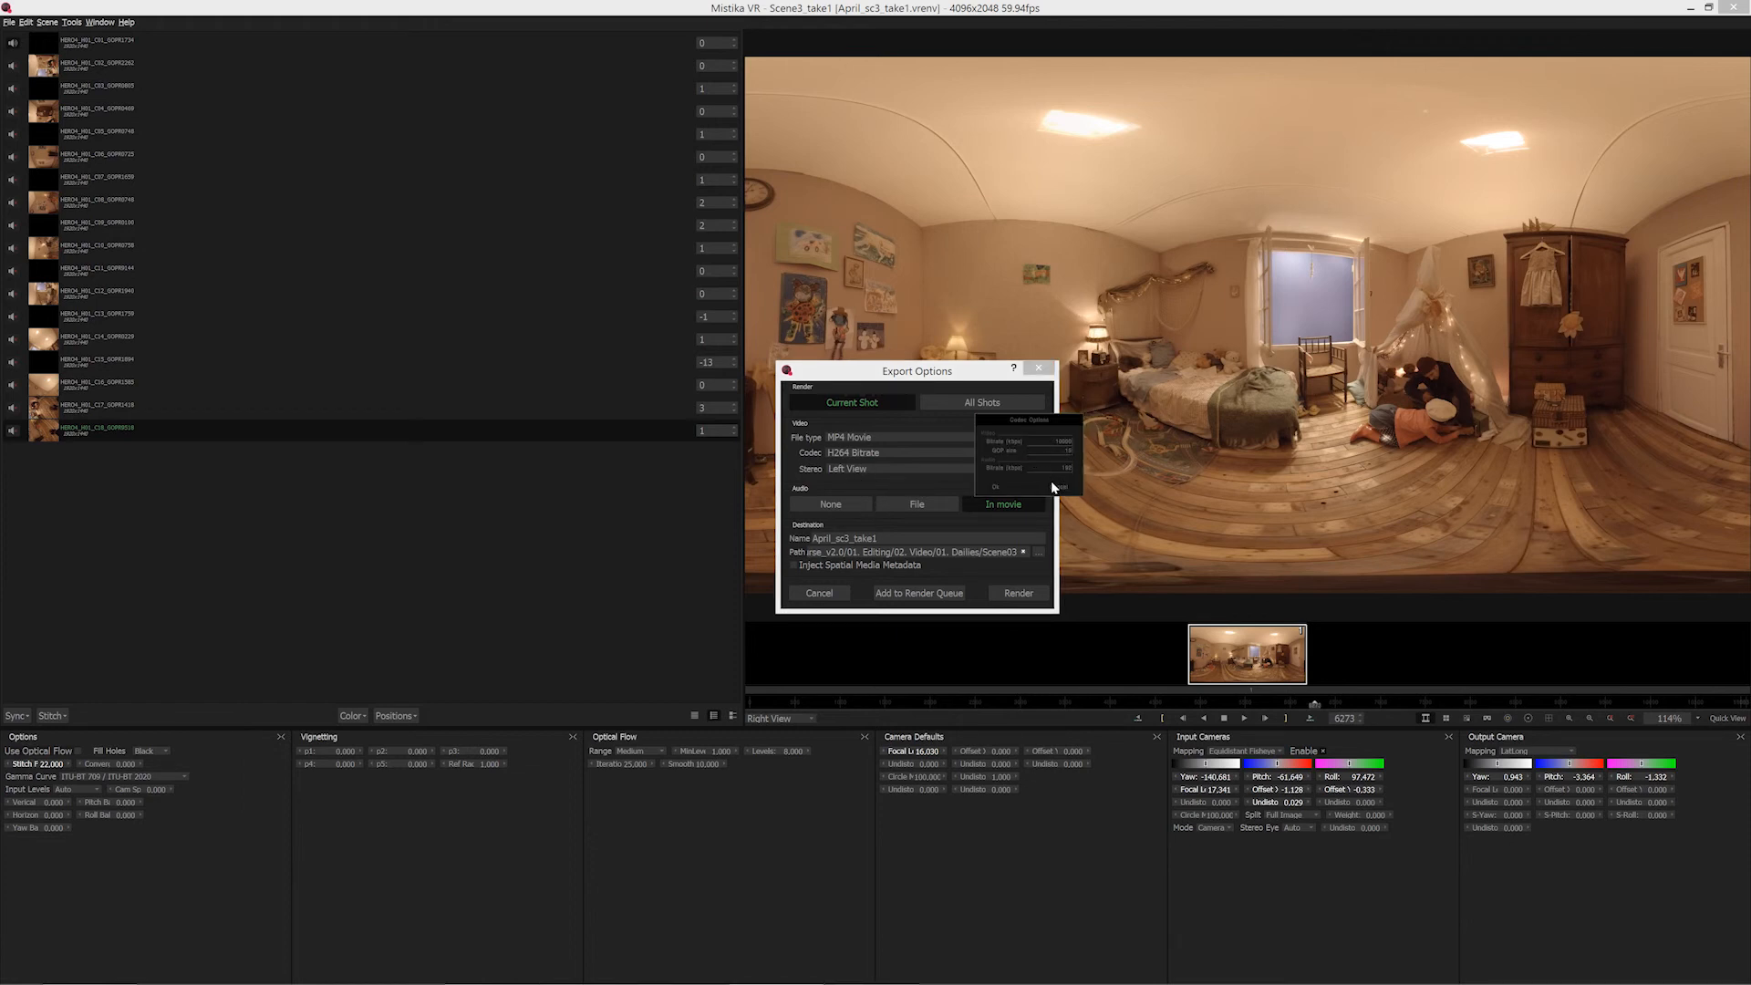
left_click(1058, 488)
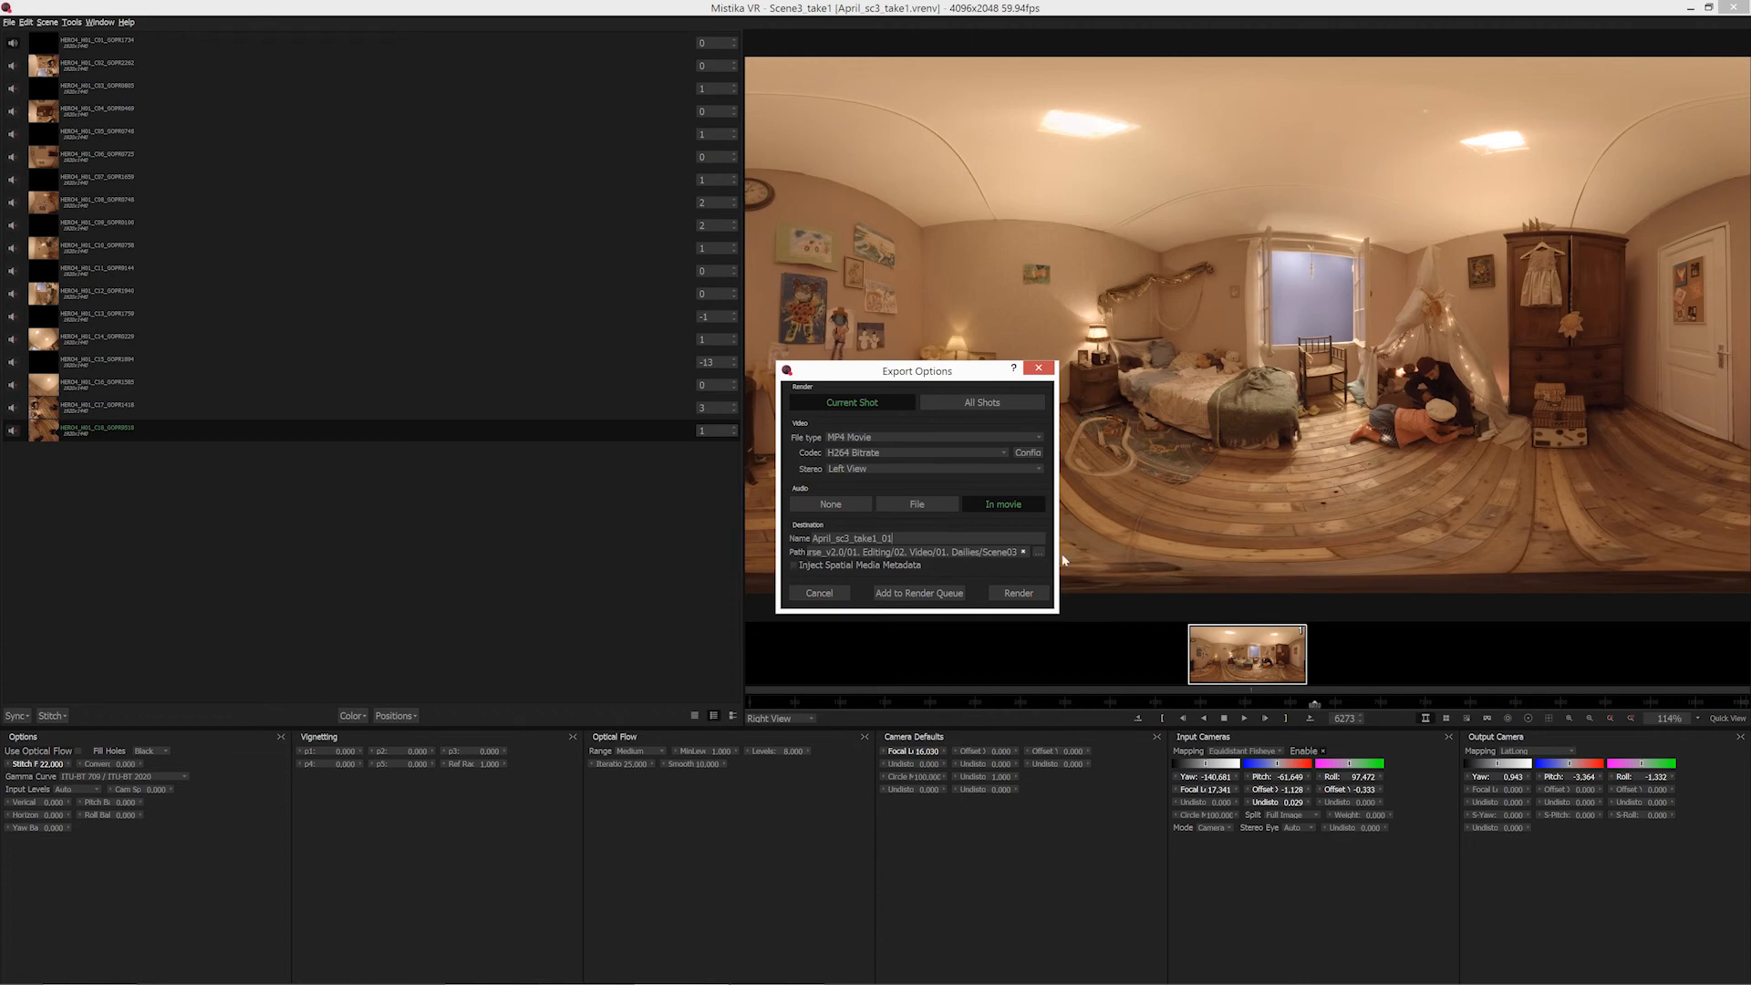
Render the current shot as April_sc3_take1_01 into the 01. Dailies > Scene03 folder and move the progress window beside the panorama.
left_click(1038, 552)
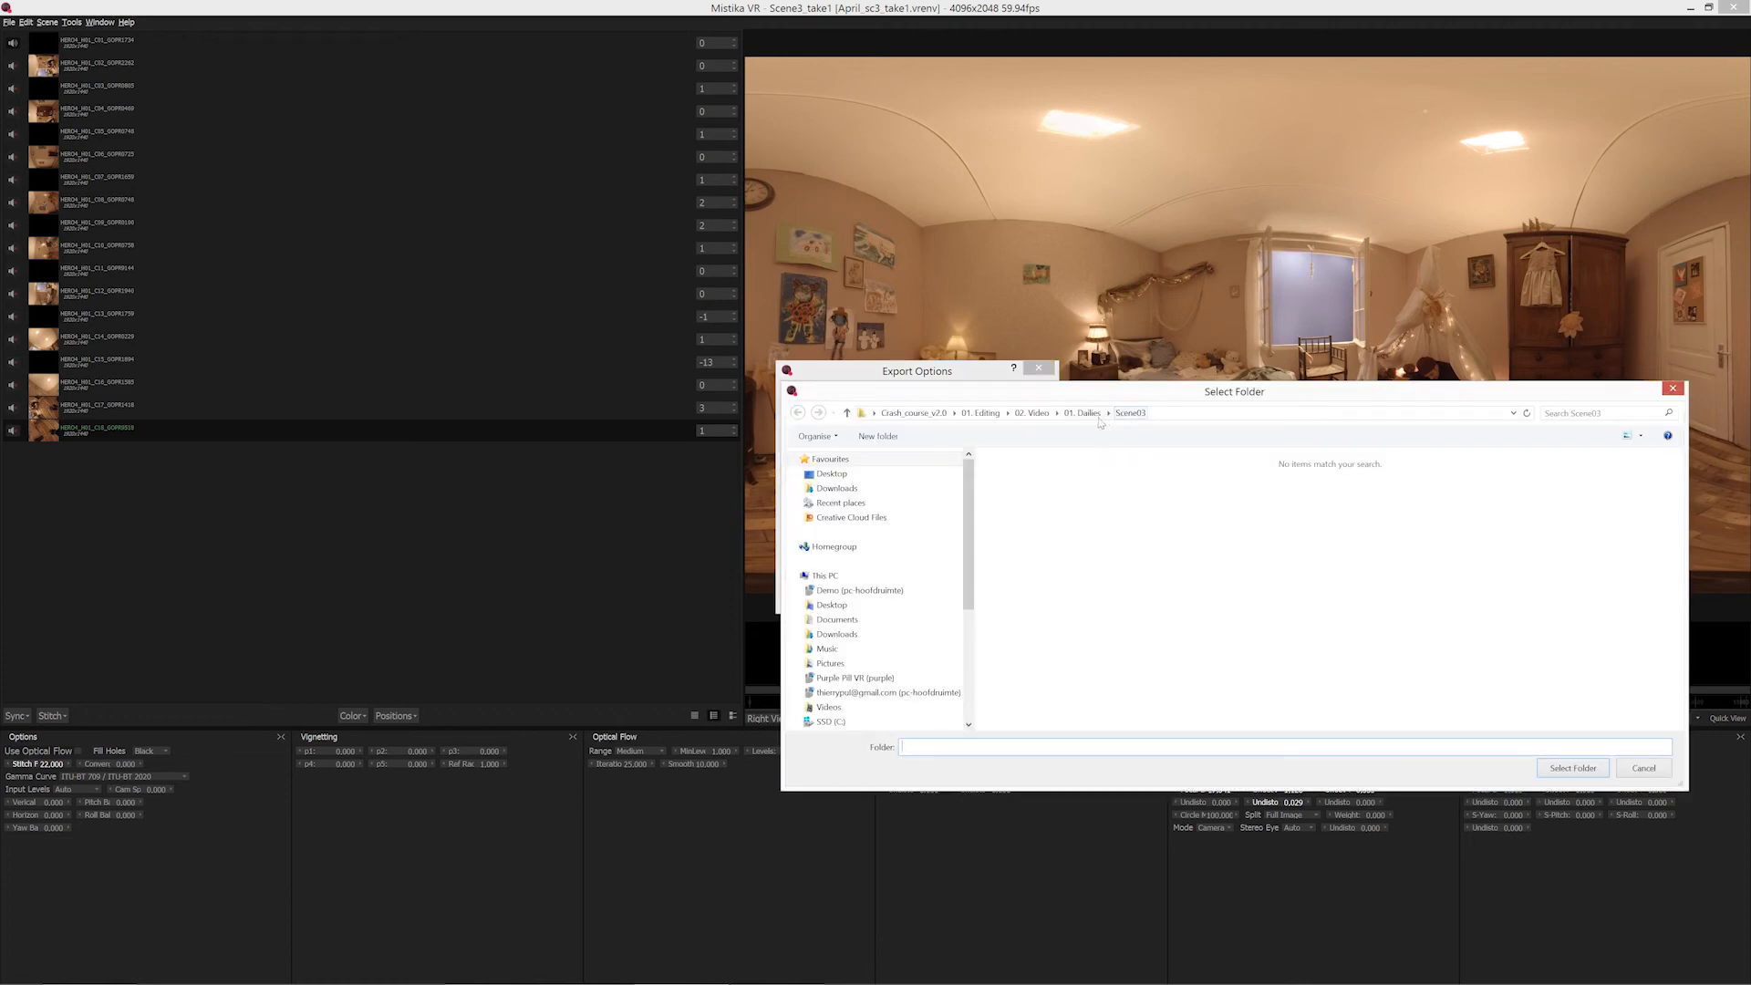
left_click_drag(1157, 392, 1135, 357)
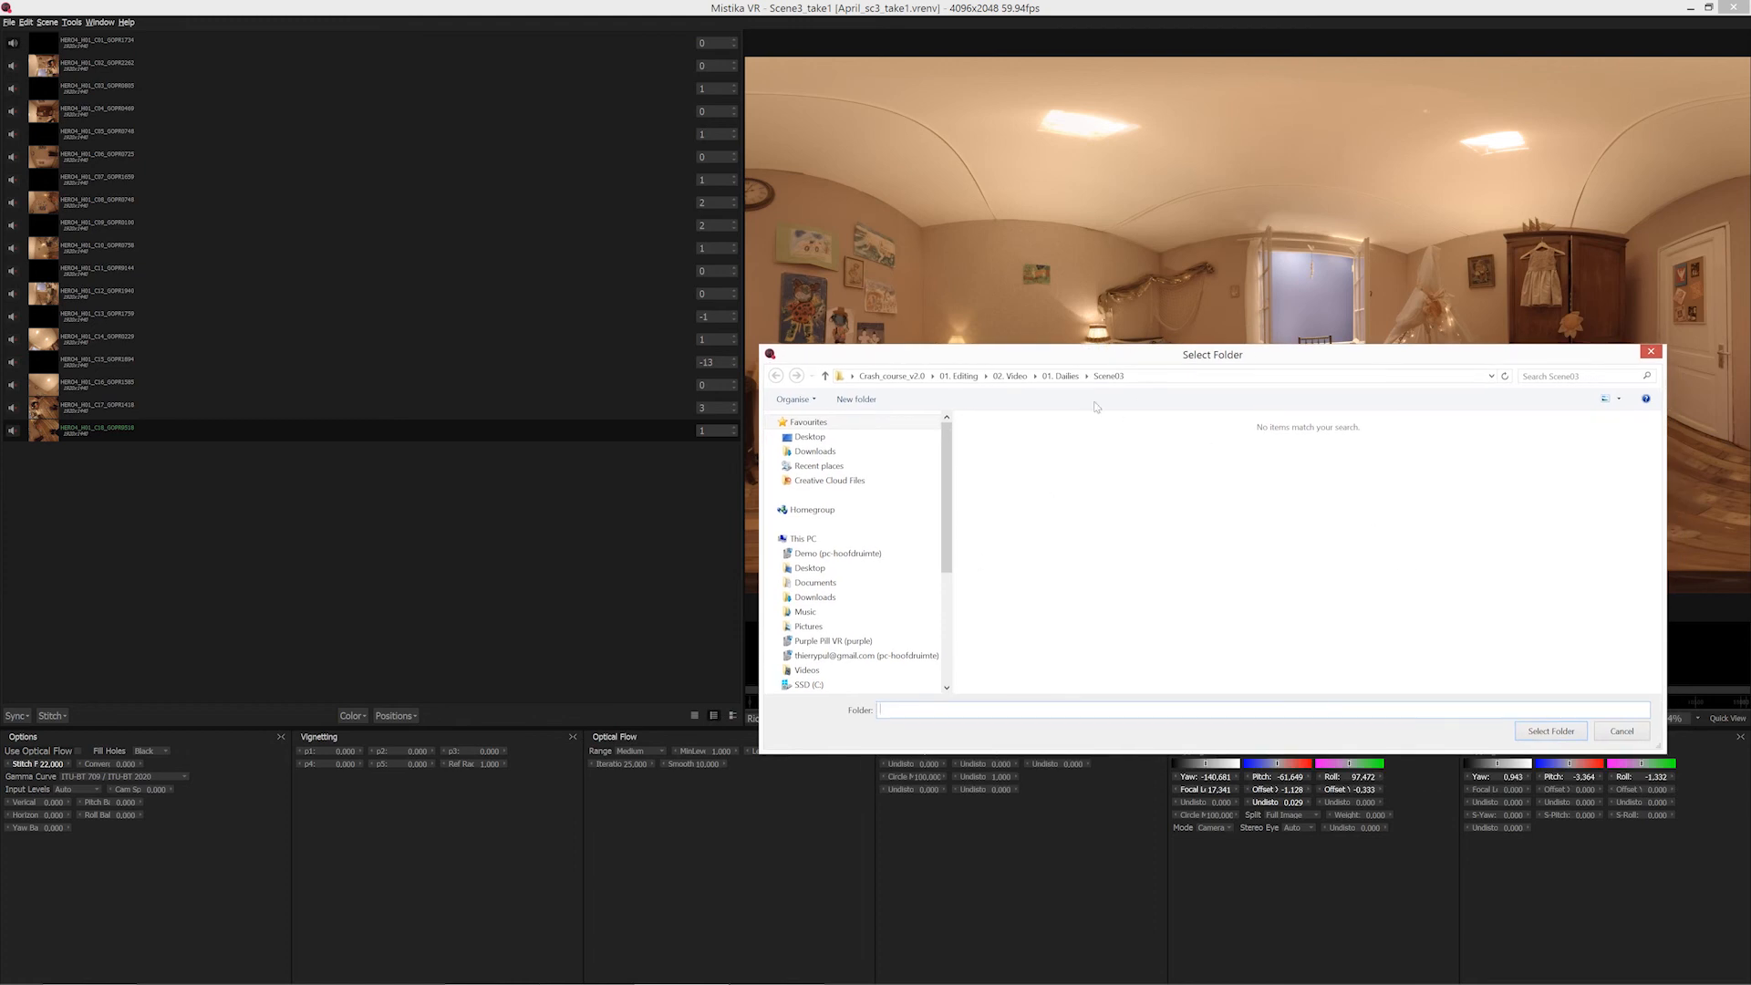
left_click(1542, 733)
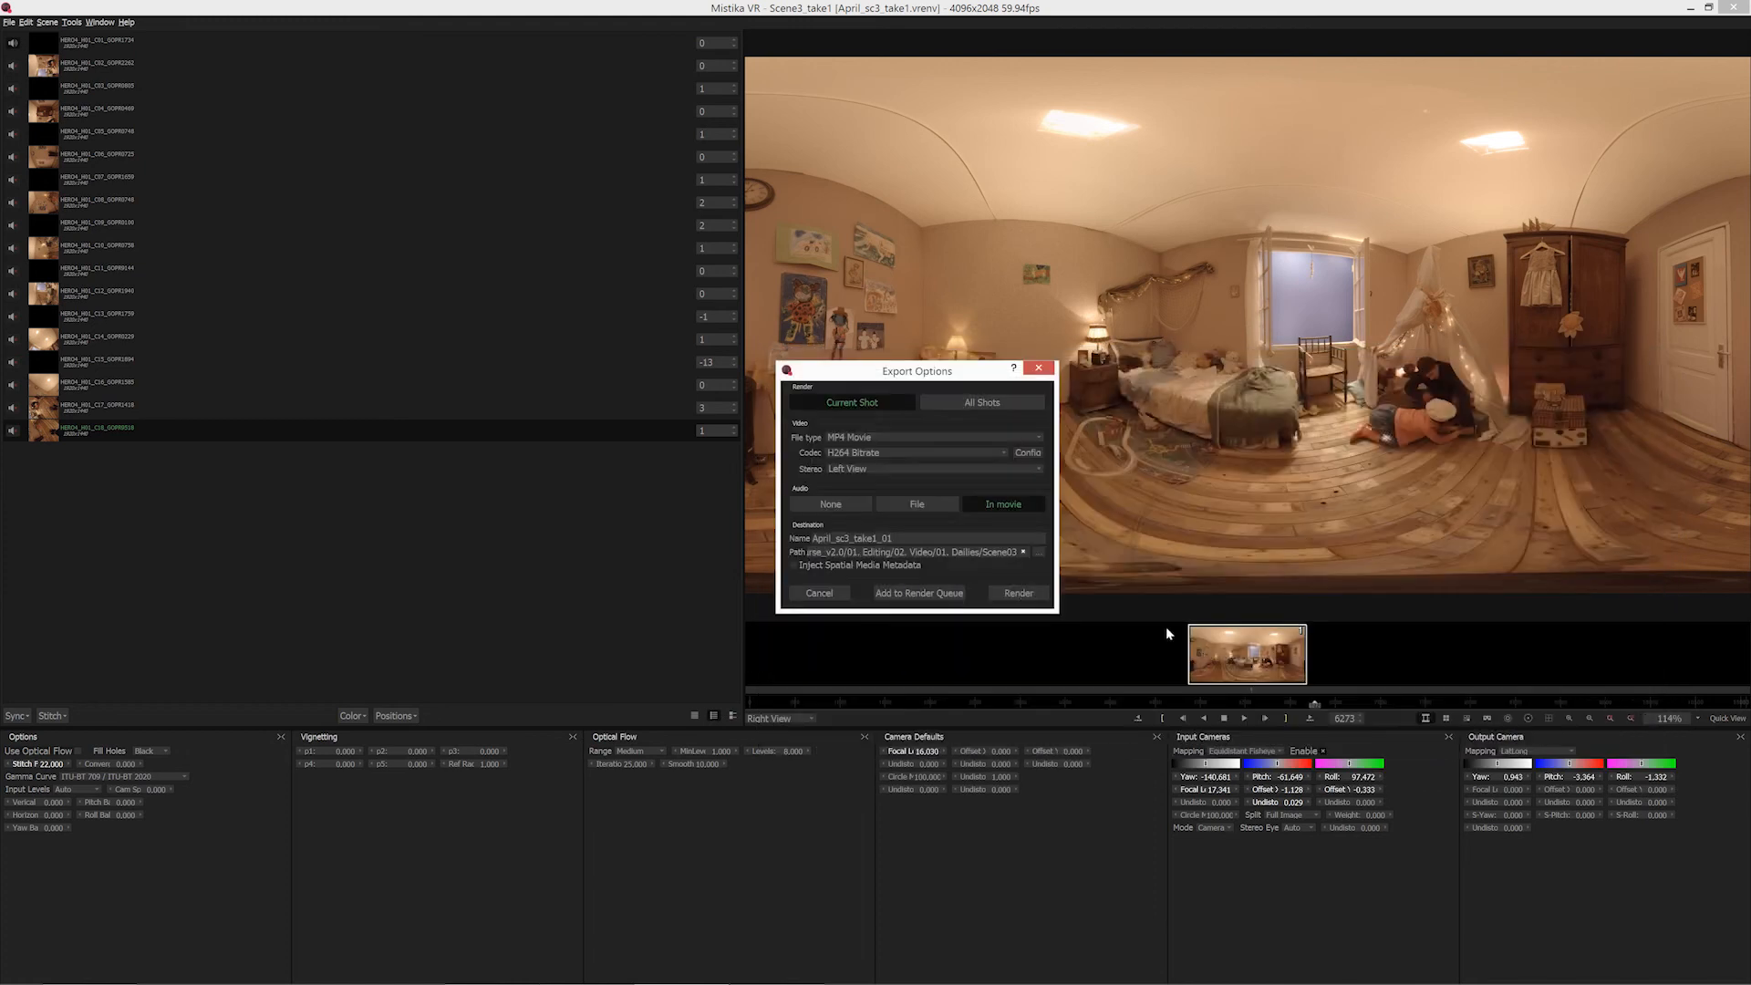
left_click(1019, 595)
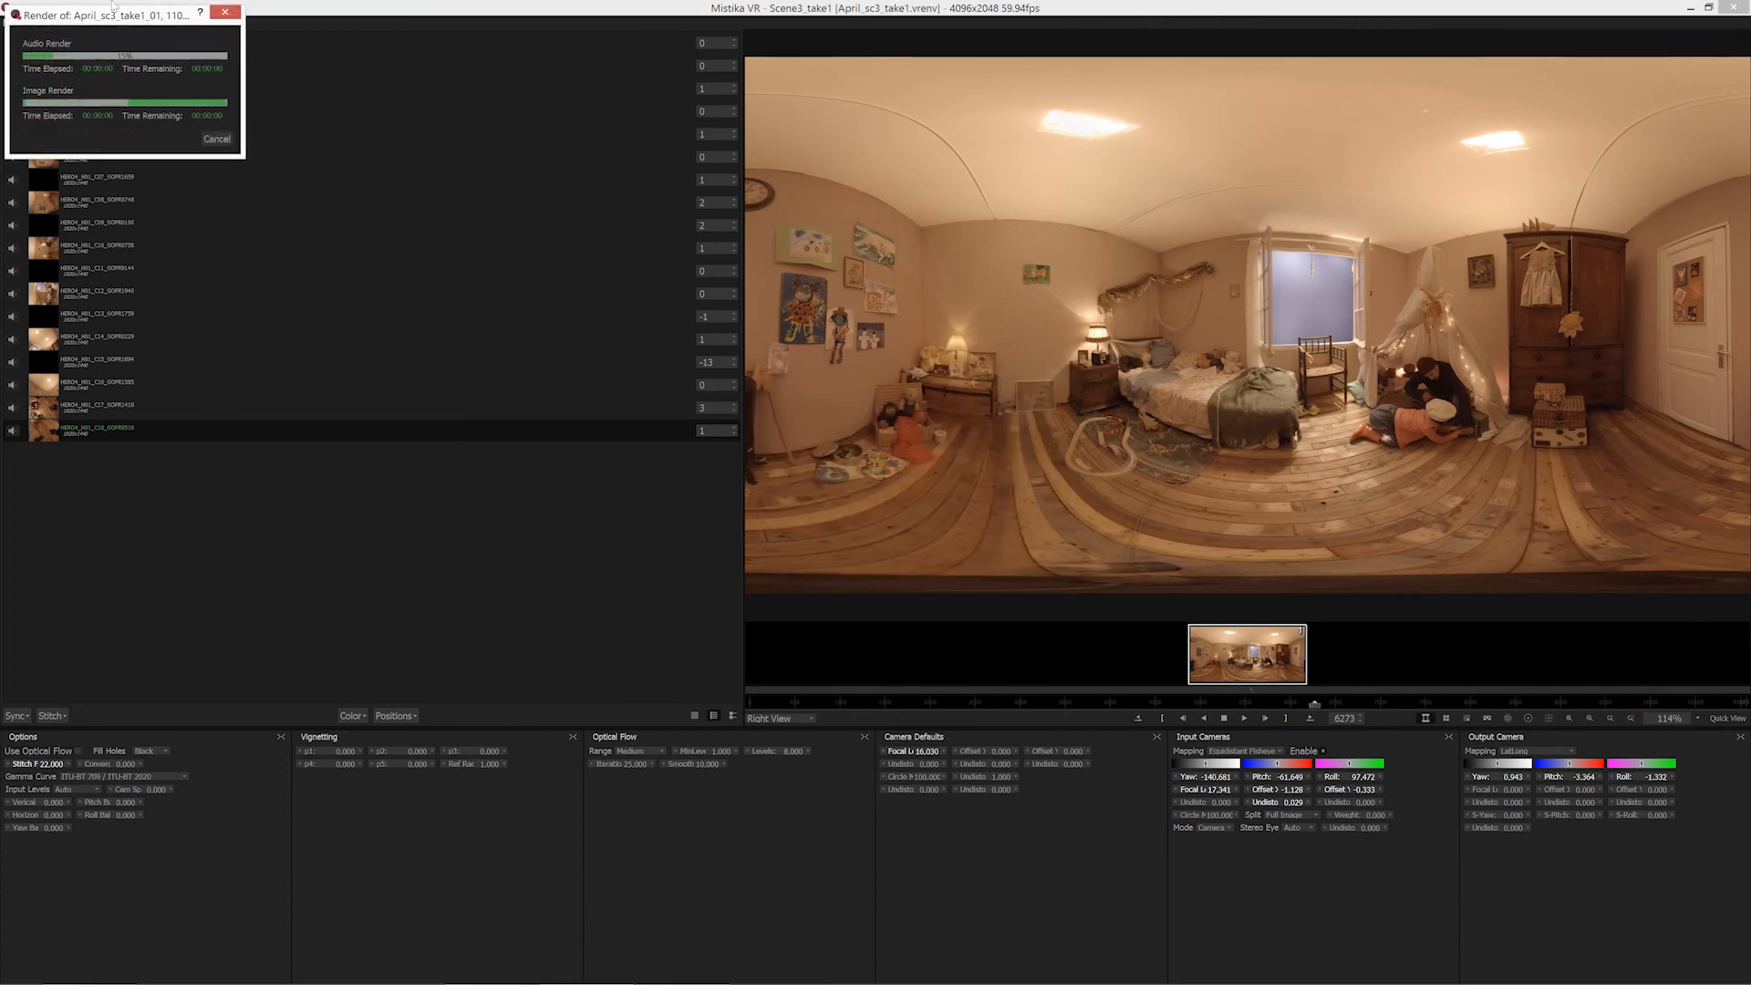
left_click_drag(132, 35, 684, 288)
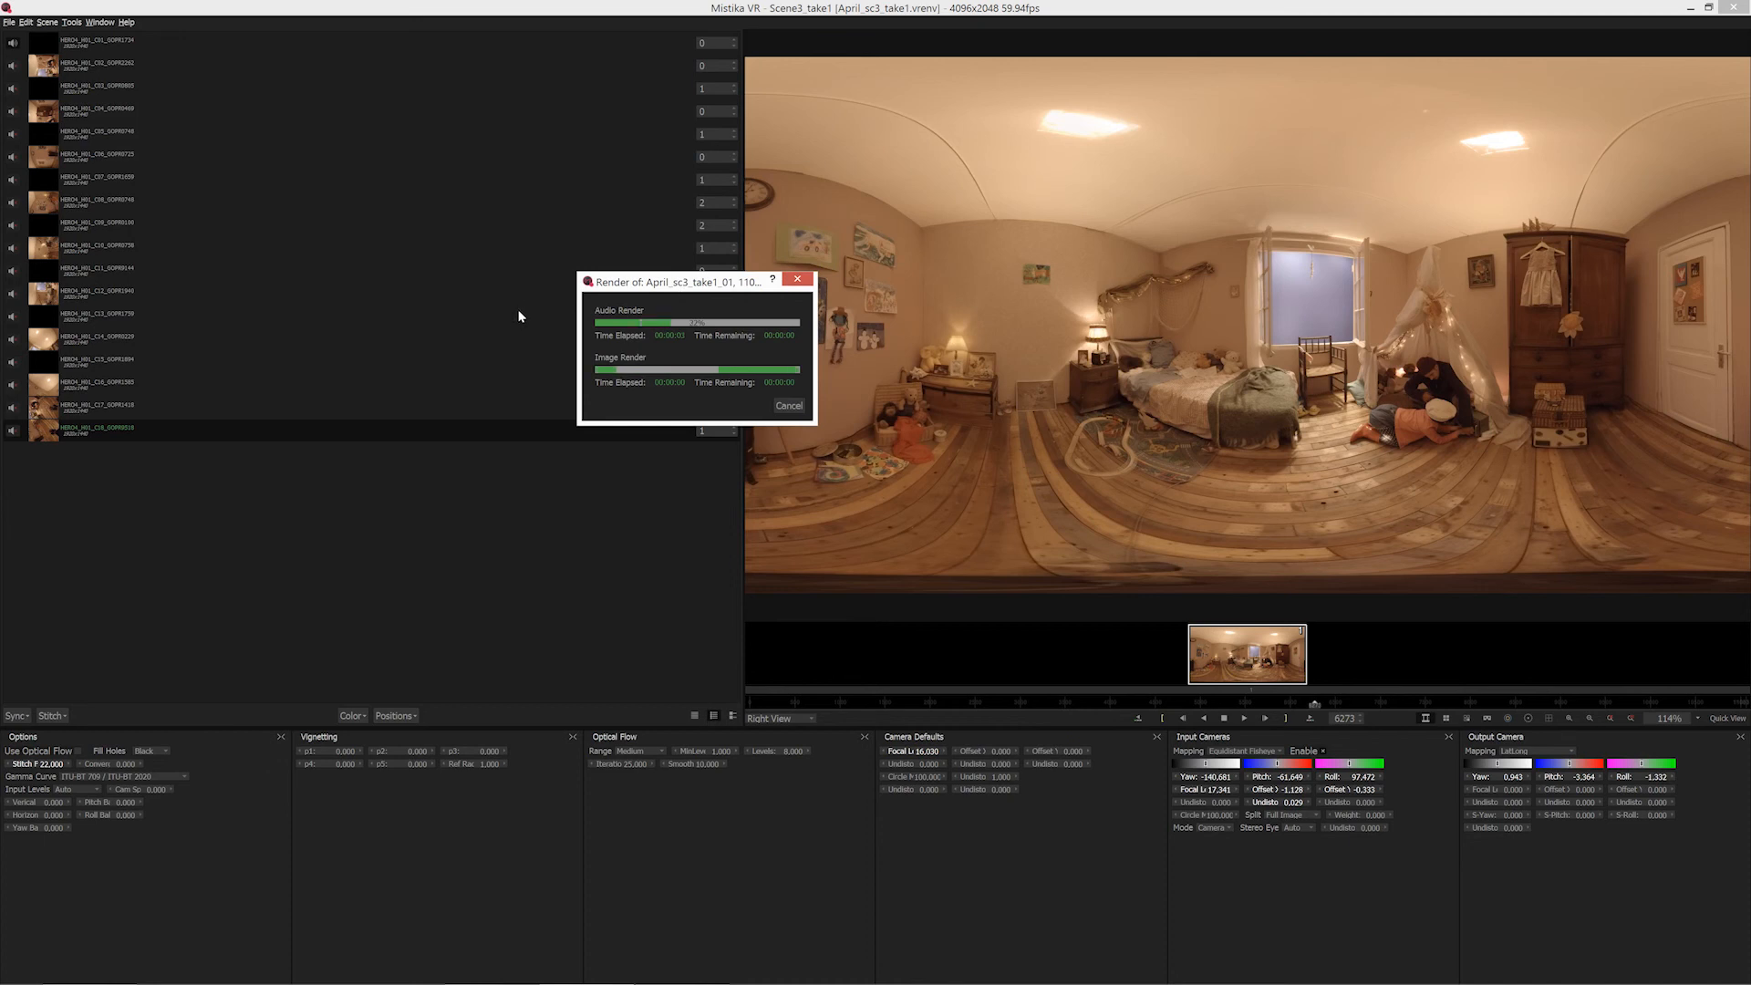